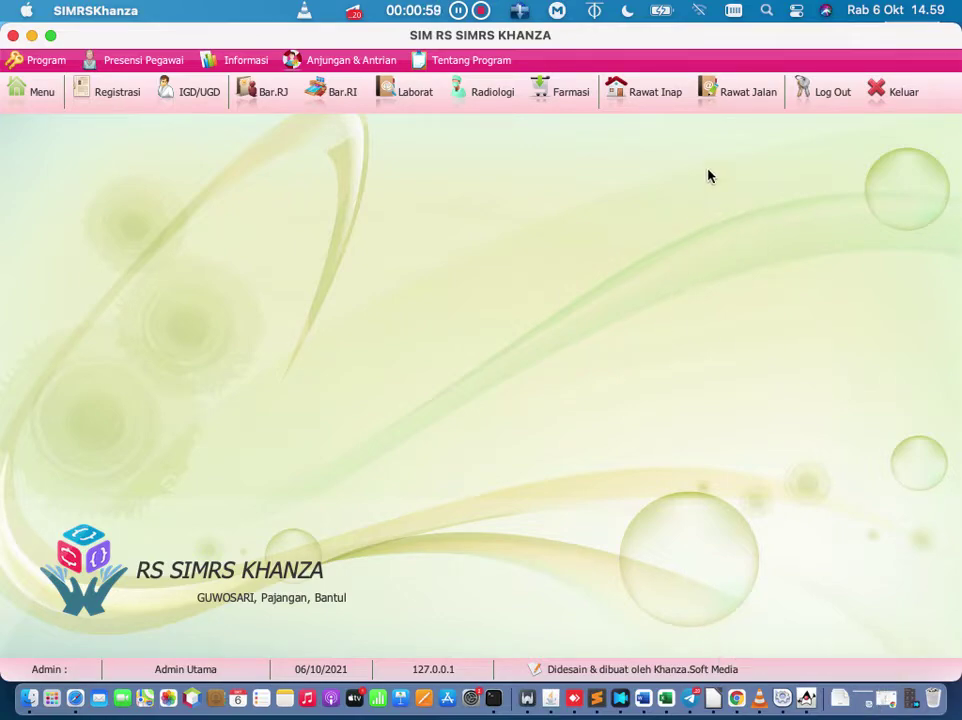
Step: Compare the outpatient (Rawat Jalan) and inpatient (Rawat Inap) patient lists, finishing on the outpatient list
left_click(739, 100)
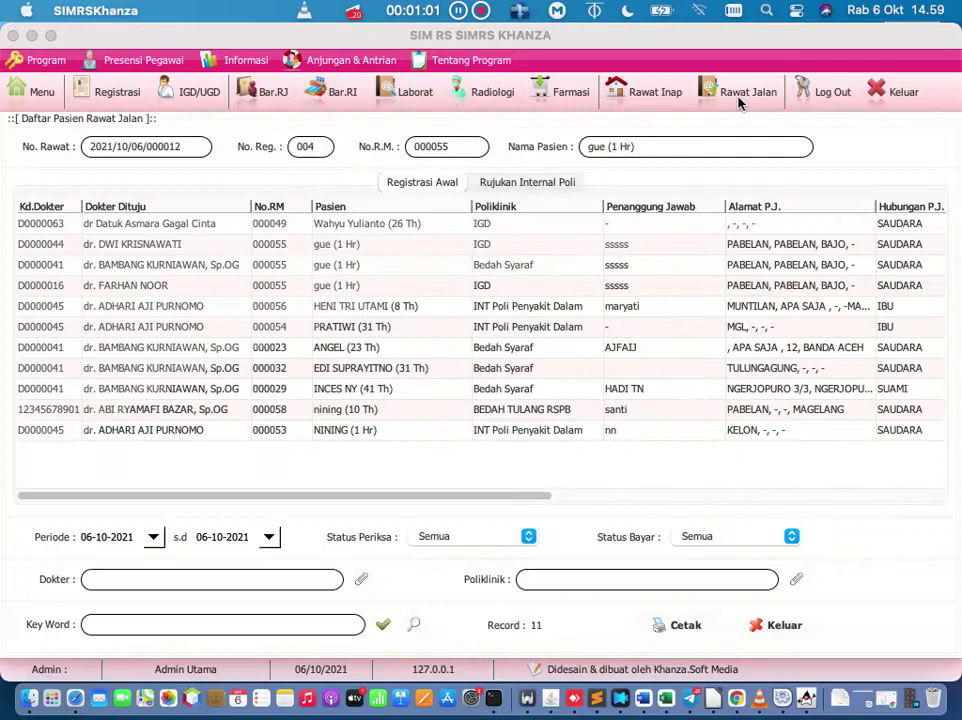
left_click(654, 108)
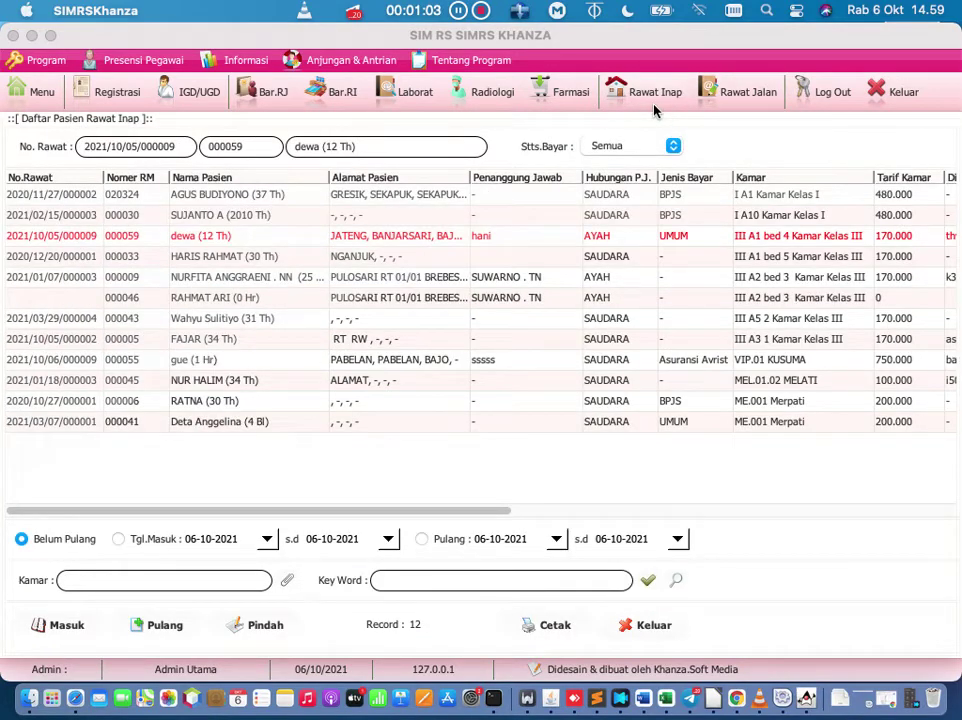
left_click(726, 94)
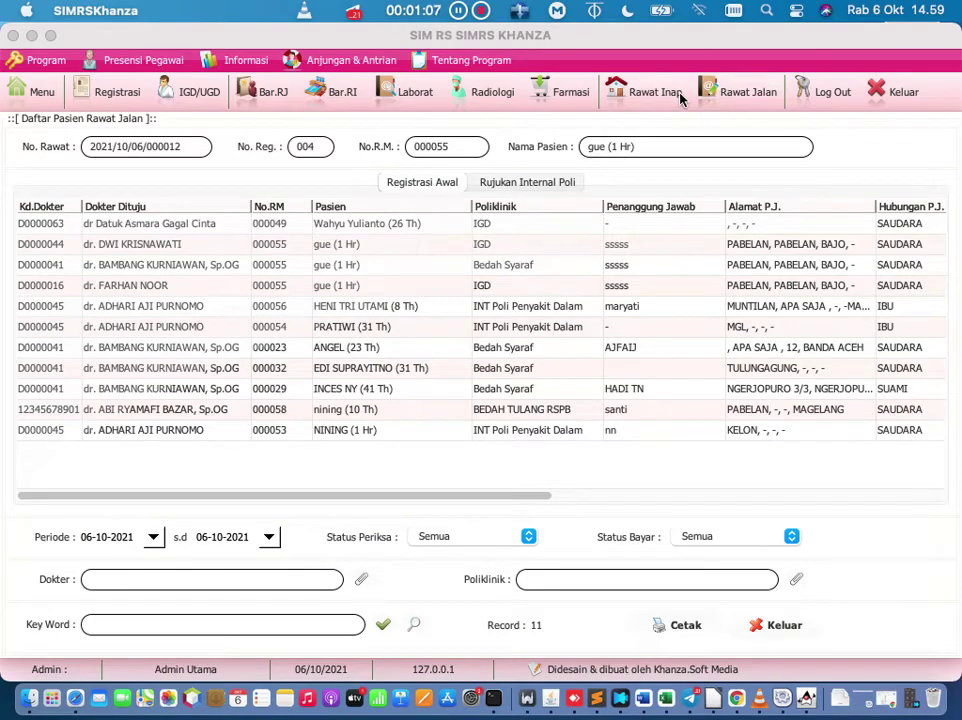
left_click(652, 96)
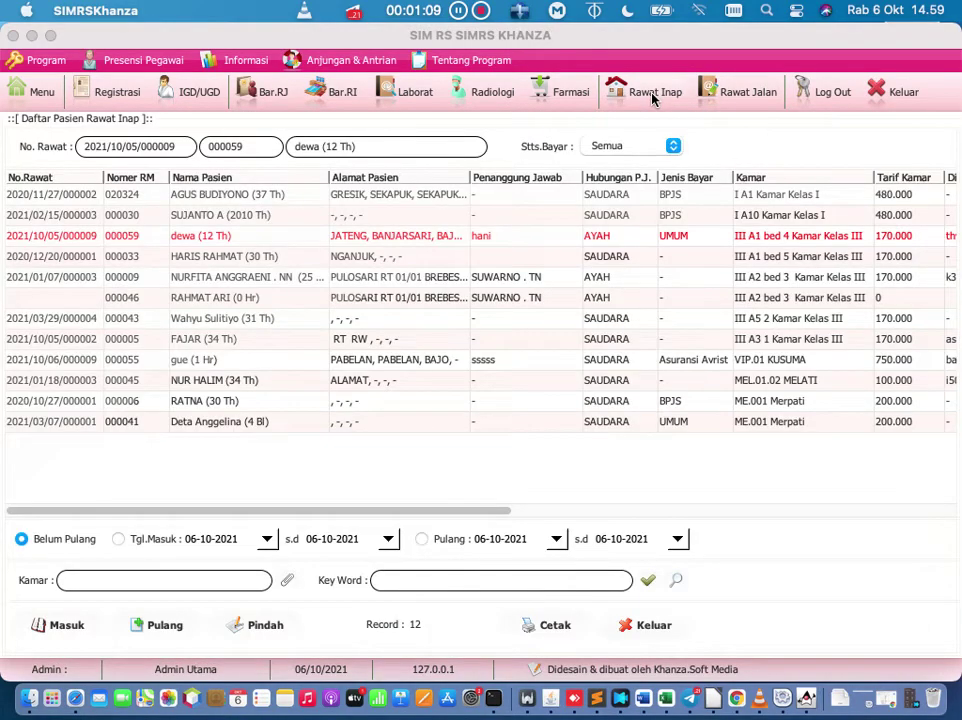
left_click(741, 93)
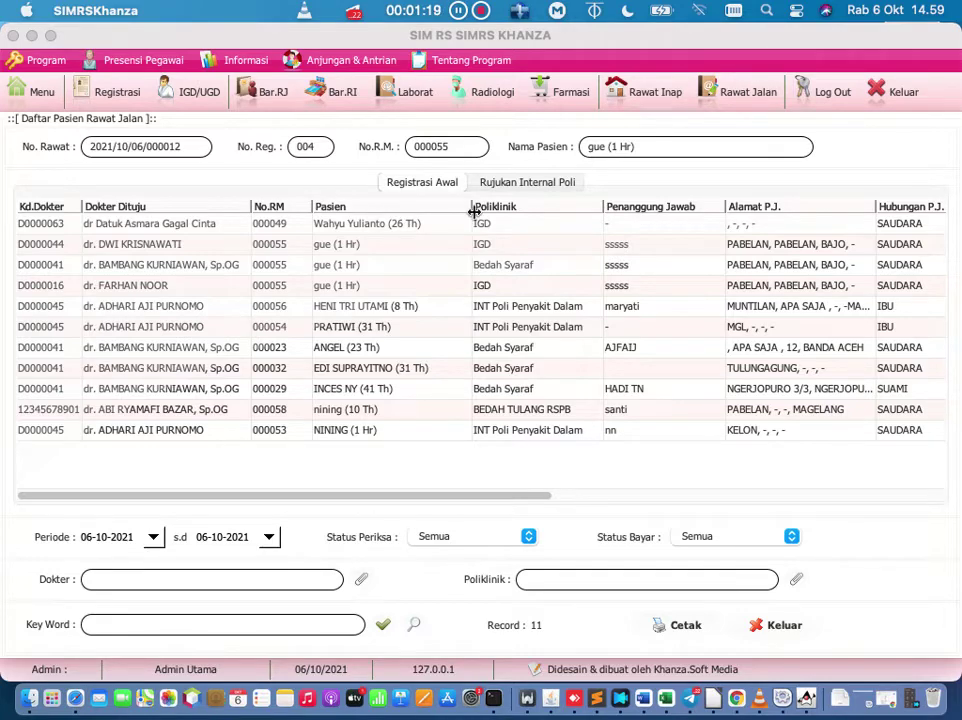
Step: View the Billing Total of the sixth-listed outpatient, declining to pay the arrears, and close the bill
left_click(279, 334)
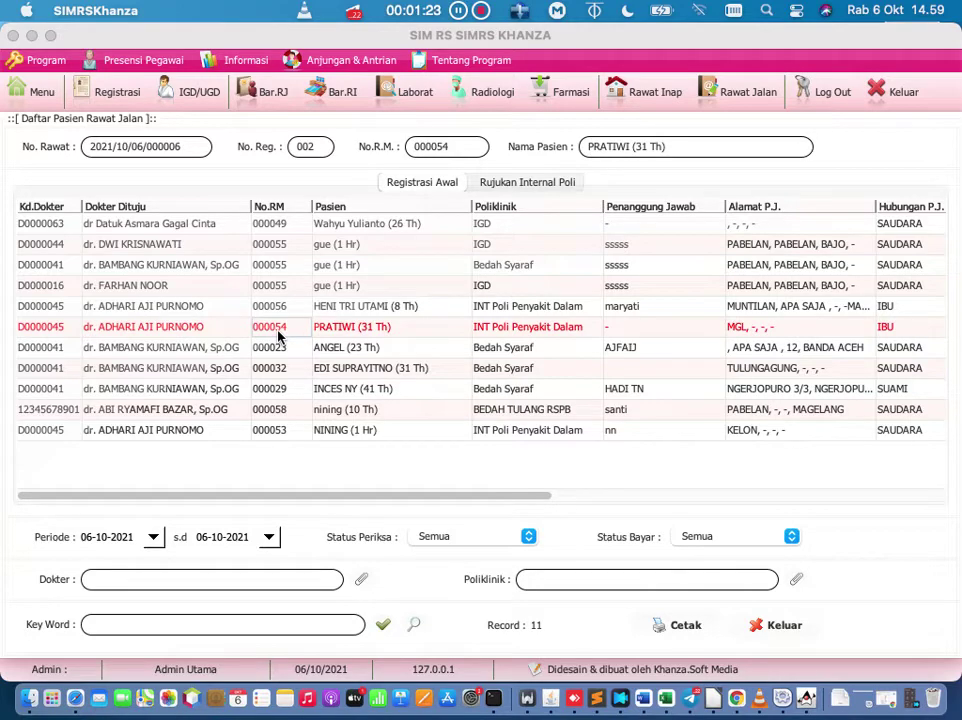
right_click(279, 336)
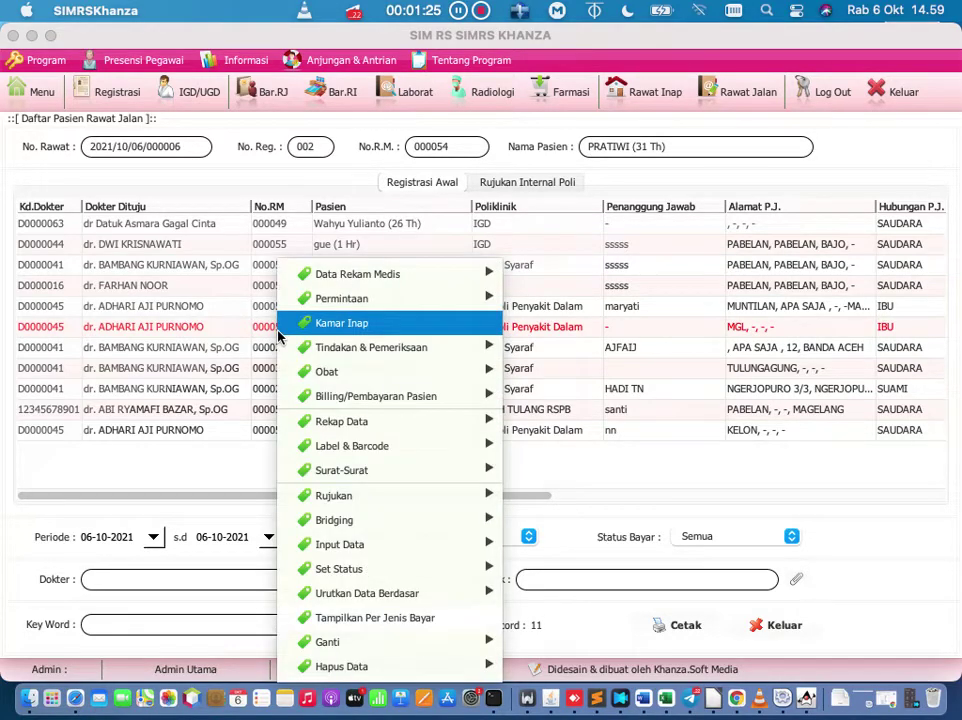
mouse_move(470, 396)
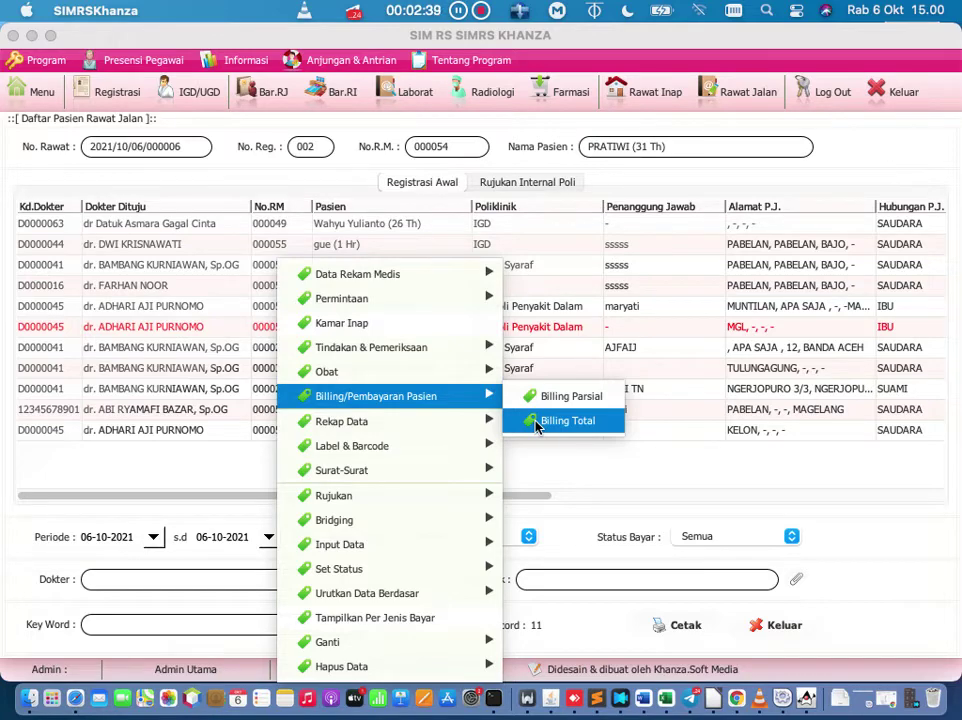
left_click(537, 424)
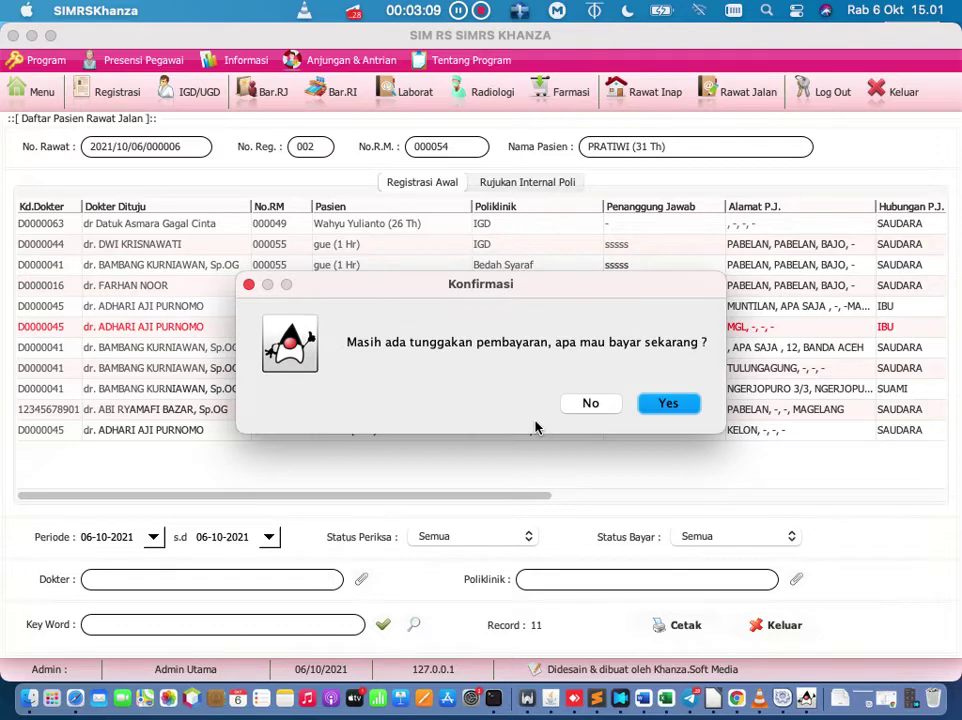
left_click(592, 404)
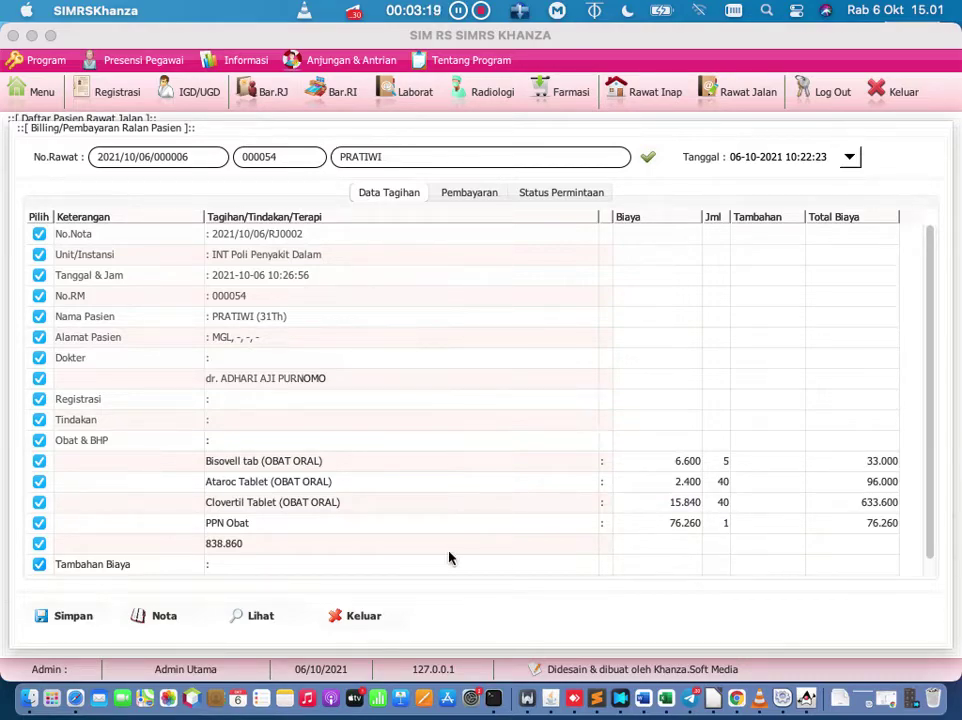
left_click(370, 615)
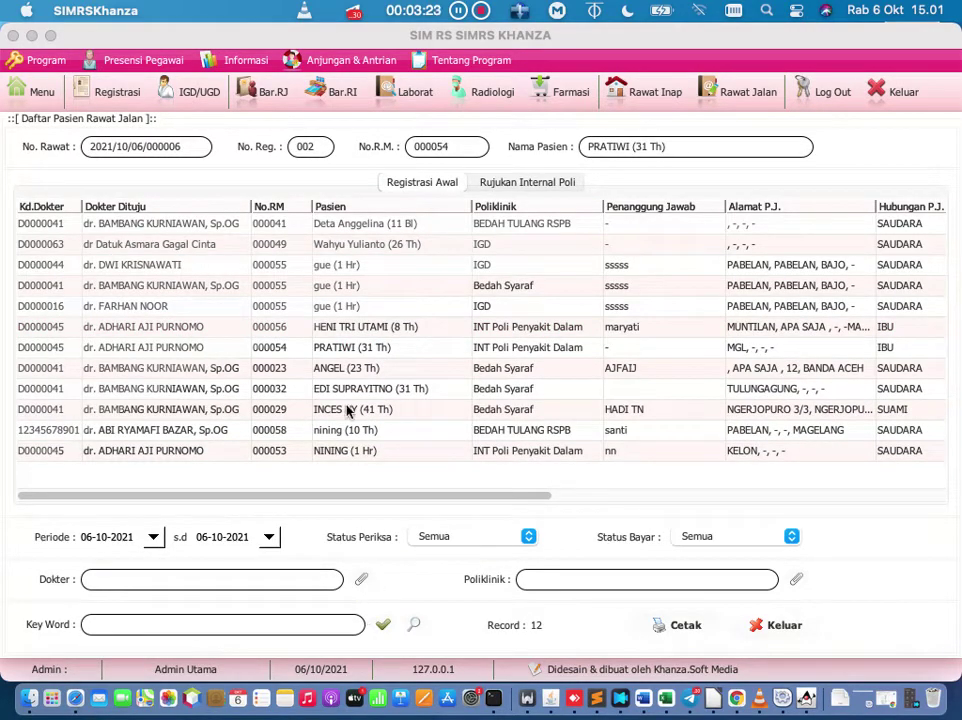
Step: View the bill of the second-listed outpatient, registered at IGD, and close it without saving
left_click(278, 248)
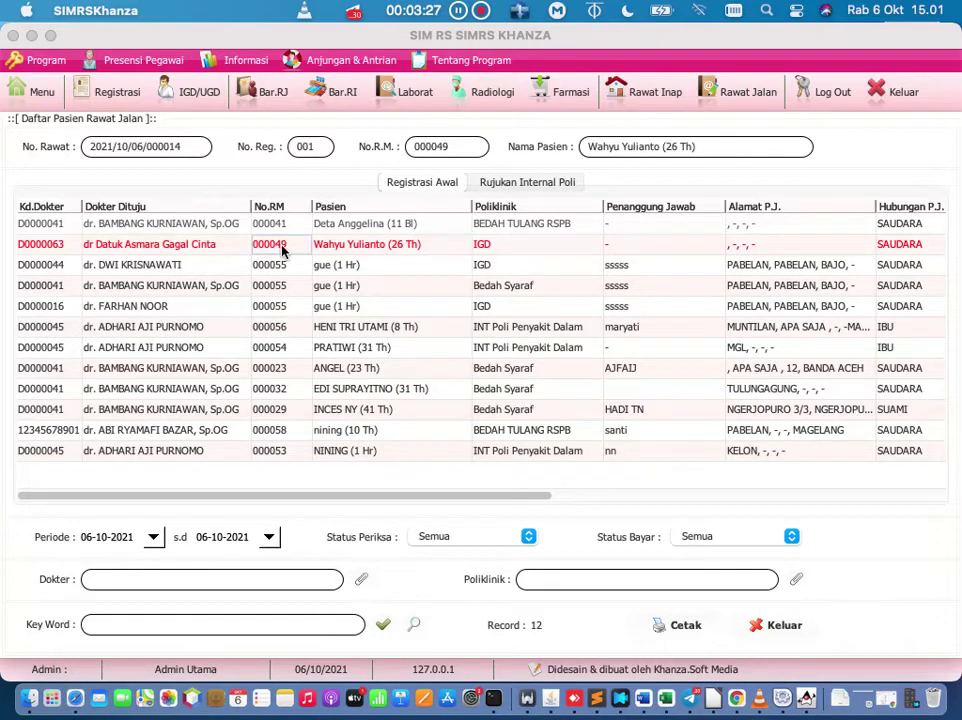
double_click(281, 251)
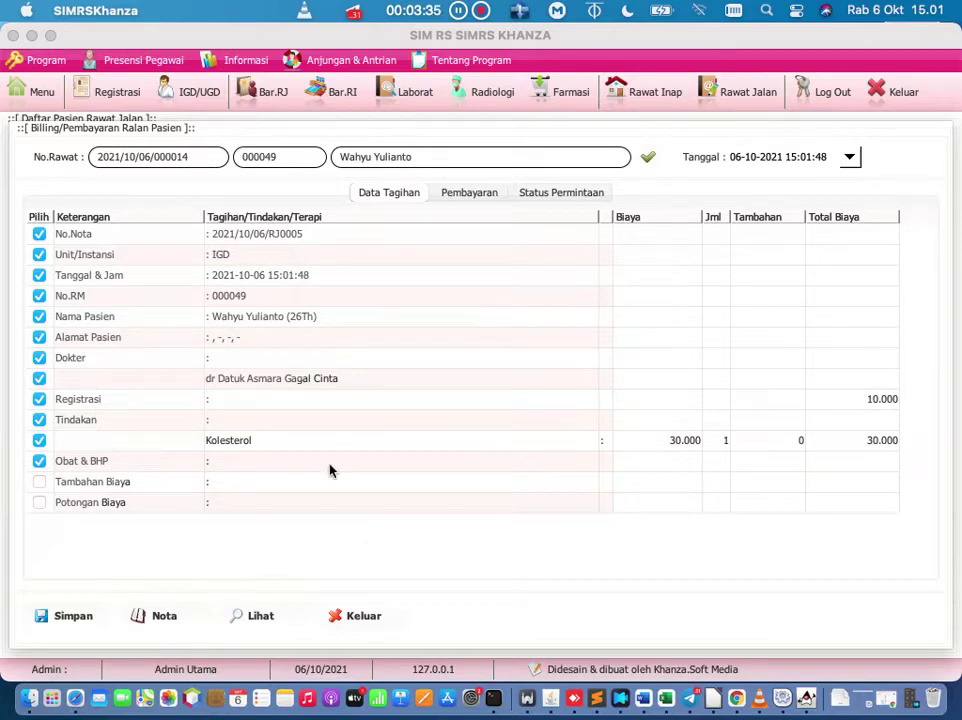
left_click(345, 614)
left_click(606, 408)
Step: Check the registrations' payment status columns, and view the last-listed outpatient's bill without saving it
scroll(606, 413, "right", 5)
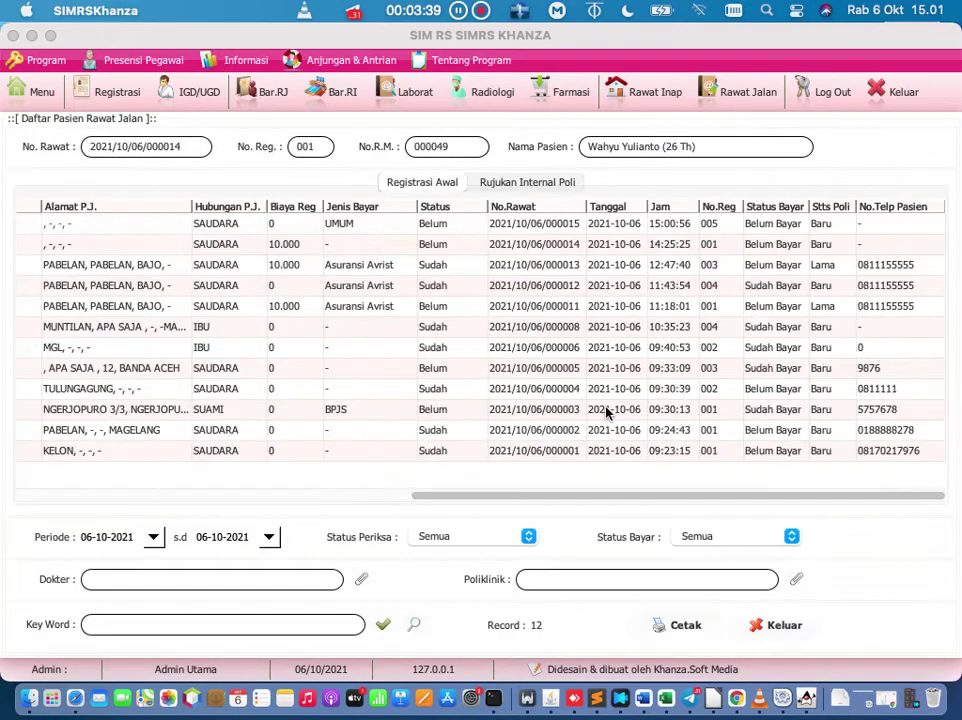
left_click_drag(505, 494, 101, 408)
double_click(275, 453)
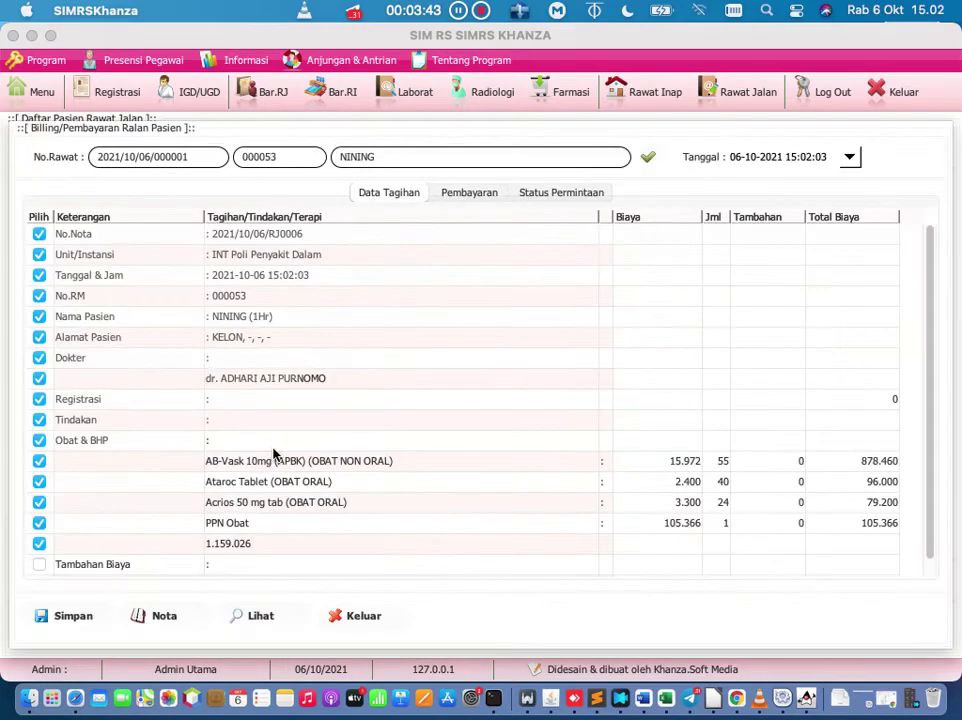
scroll(275, 453, "down", 1)
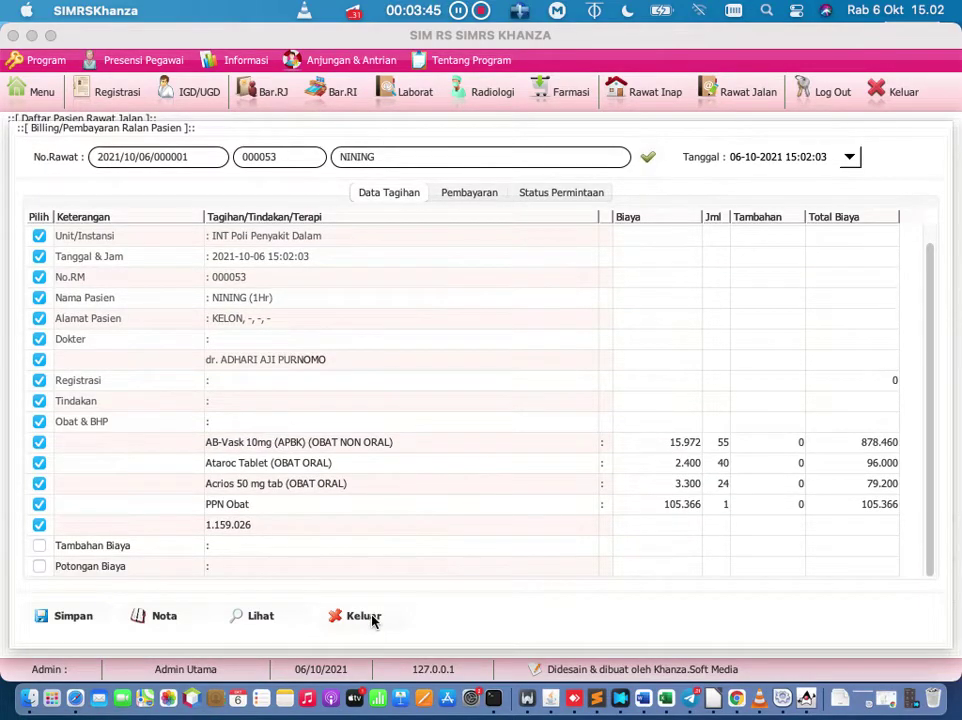
scroll(369, 502, "up", 1)
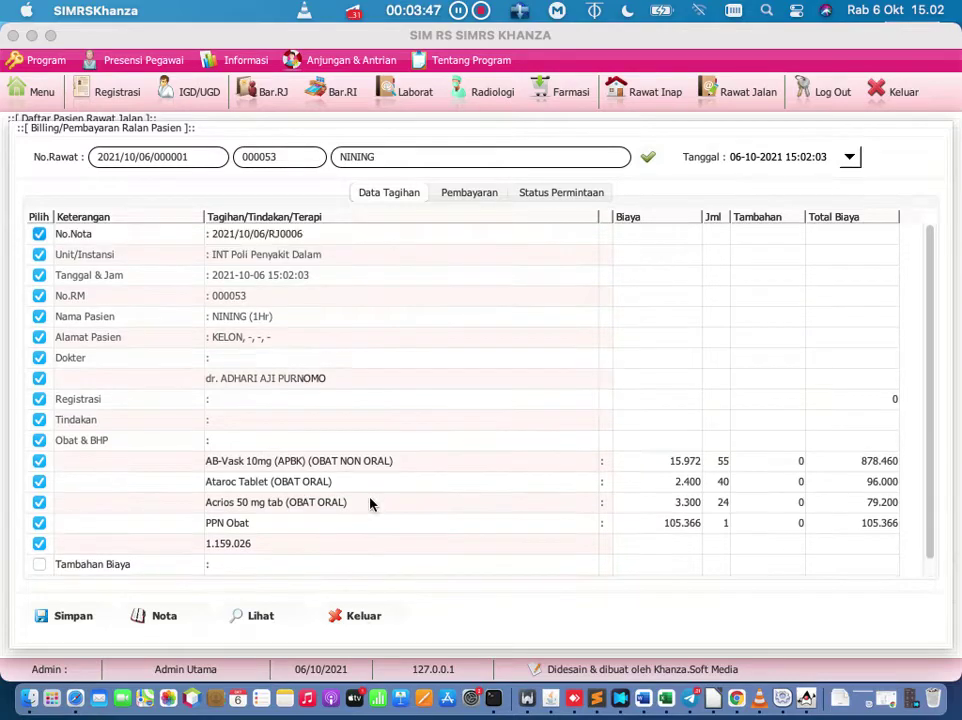
left_click(373, 617)
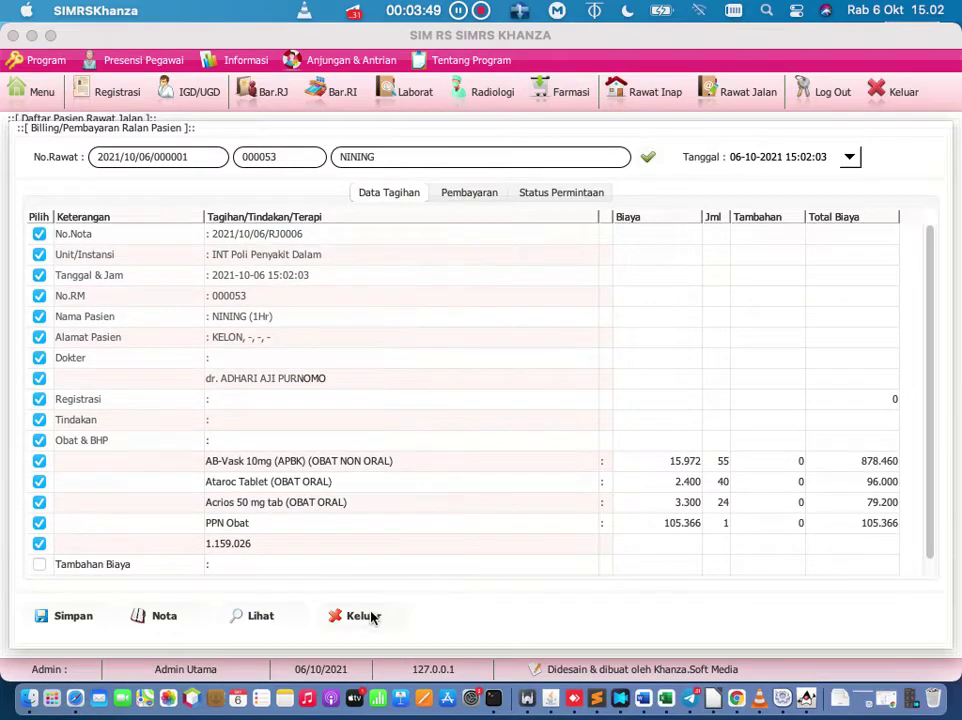
left_click(634, 406)
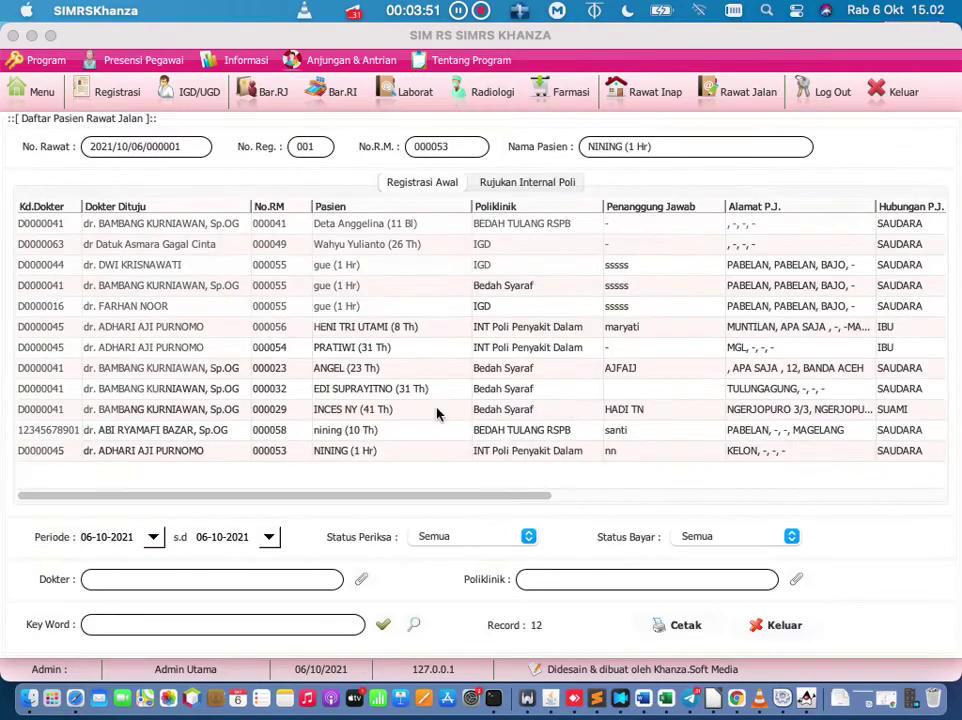
Step: Reopen the last-listed outpatient's bill and look at the treatment tariff list for its Tindakan entry
left_click(289, 454)
double_click(289, 454)
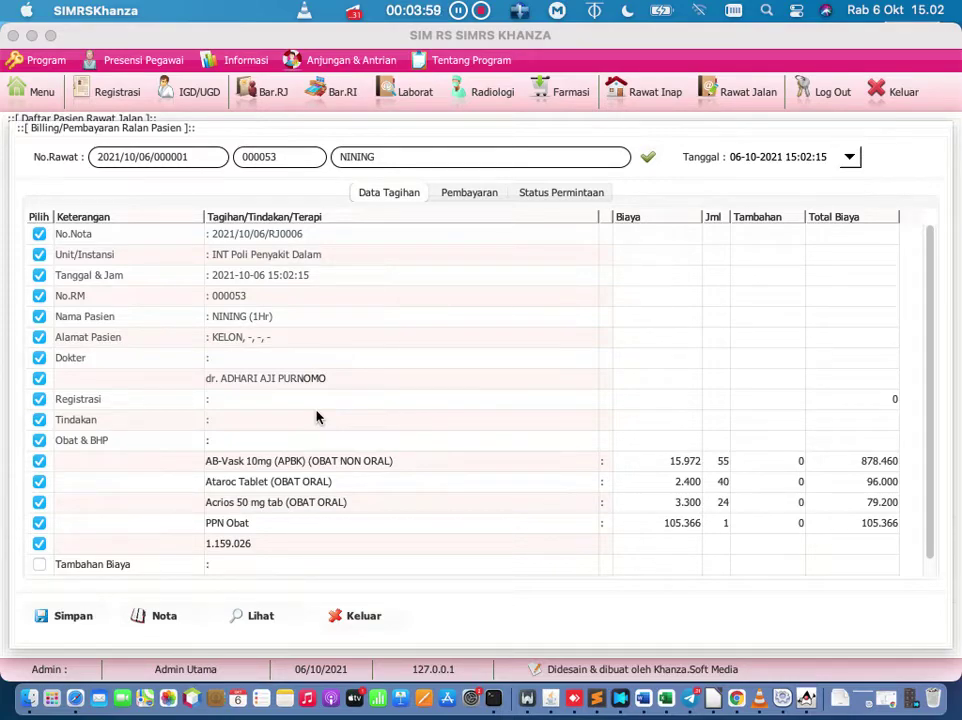
left_click(128, 405)
left_click(191, 425)
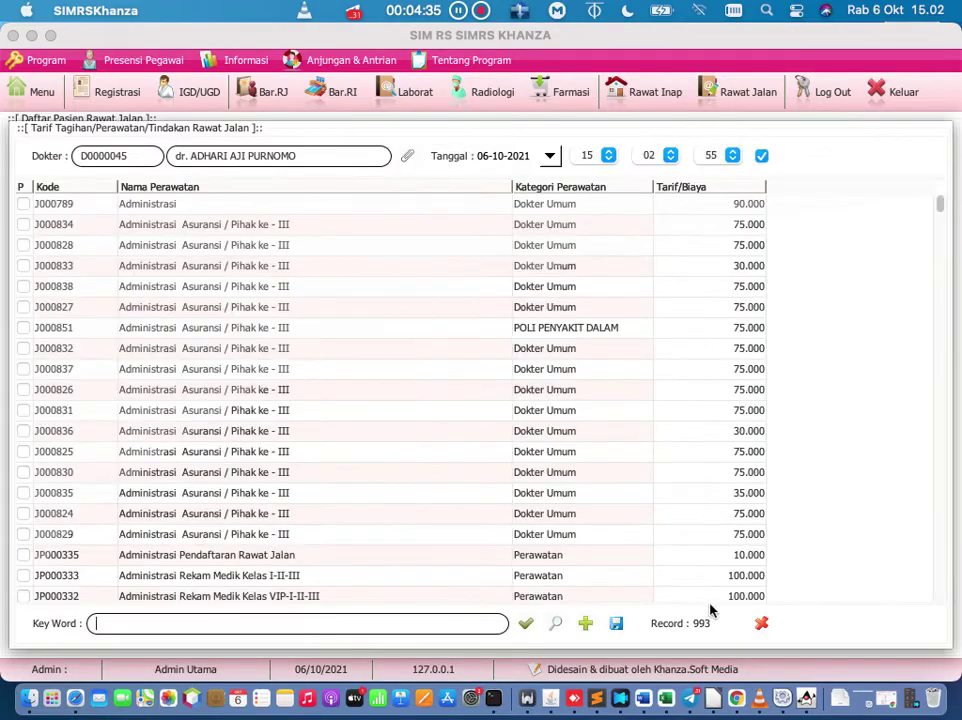
left_click(760, 623)
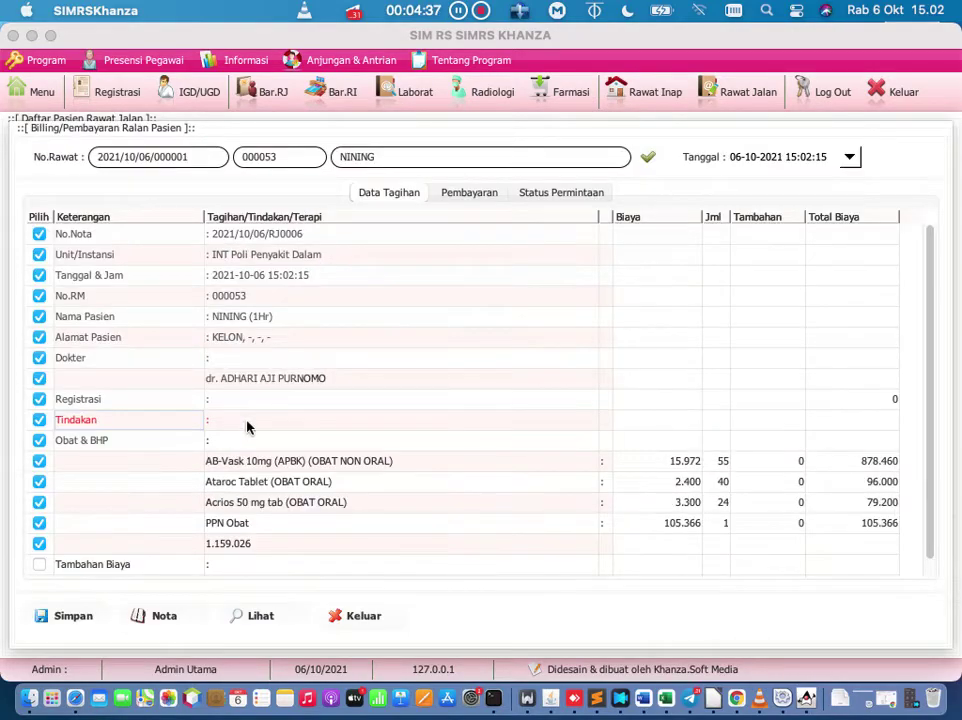
Step: Examine the bill's patient, Tindakan, Obat & BHP and PPN Obat entries
left_click(263, 322)
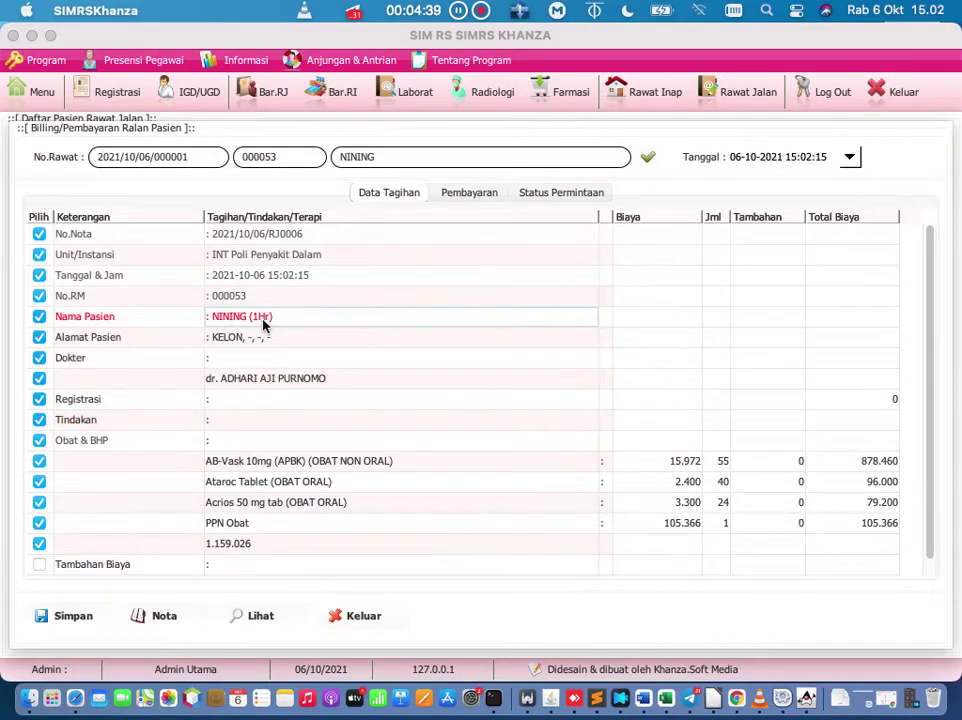
left_click(240, 423)
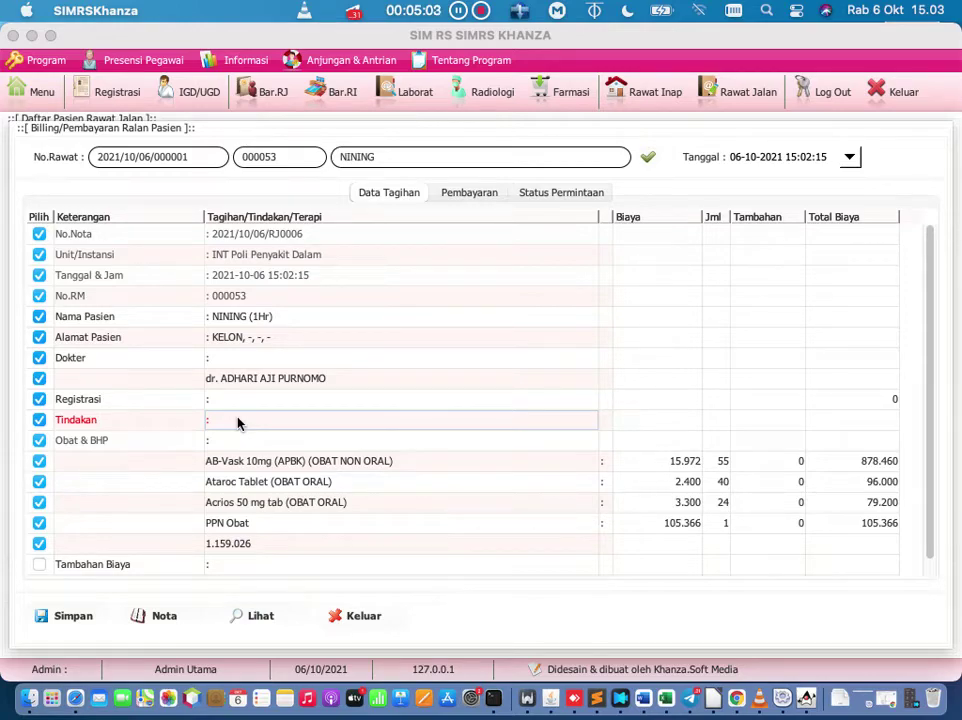
scroll(238, 423, "down", 1)
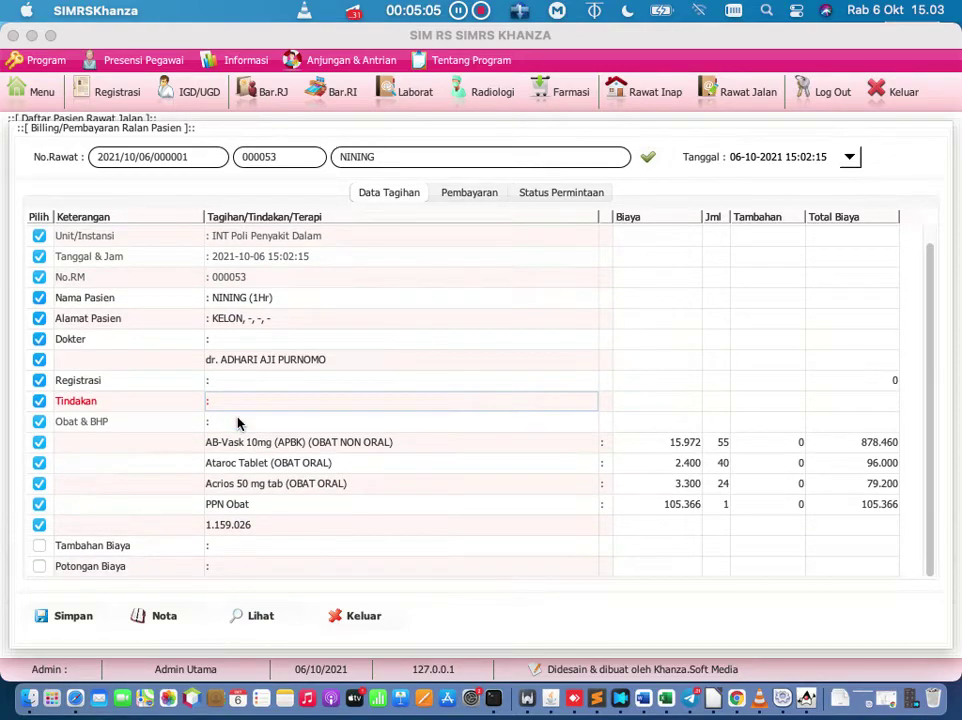
left_click(239, 450)
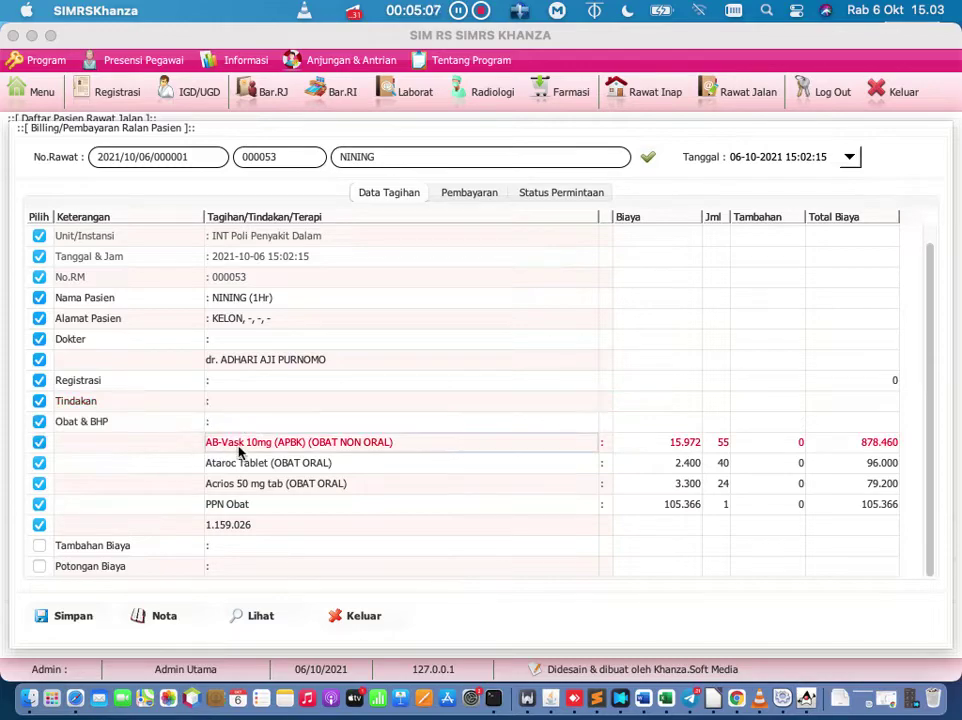
left_click(470, 465)
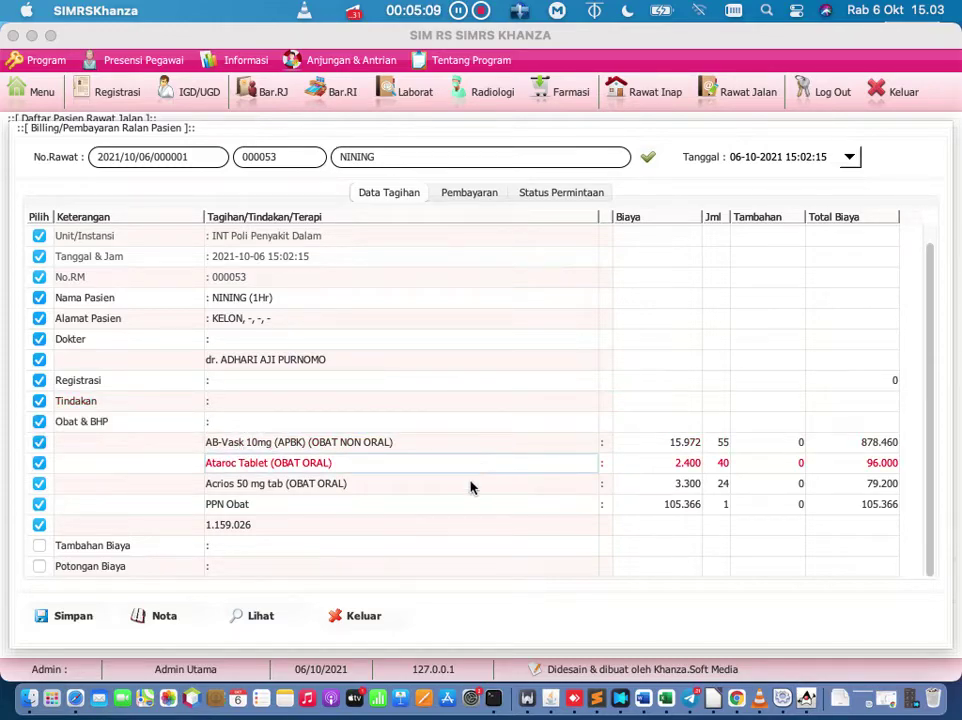
left_click(468, 487)
left_click(468, 465)
left_click(462, 451)
left_click(457, 468)
left_click(453, 502)
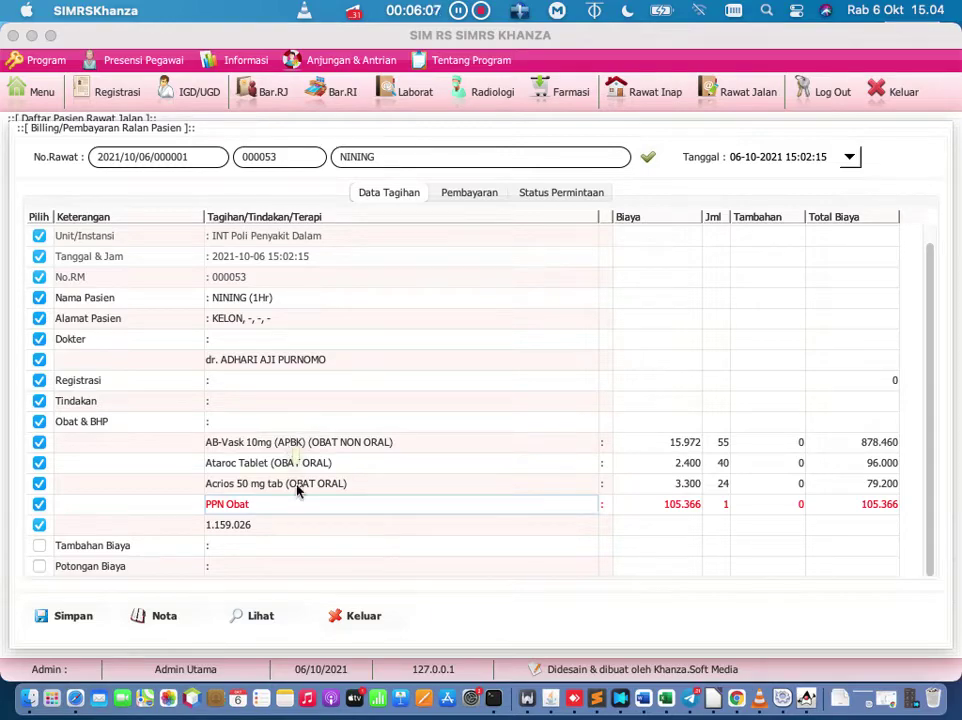
left_click(327, 403)
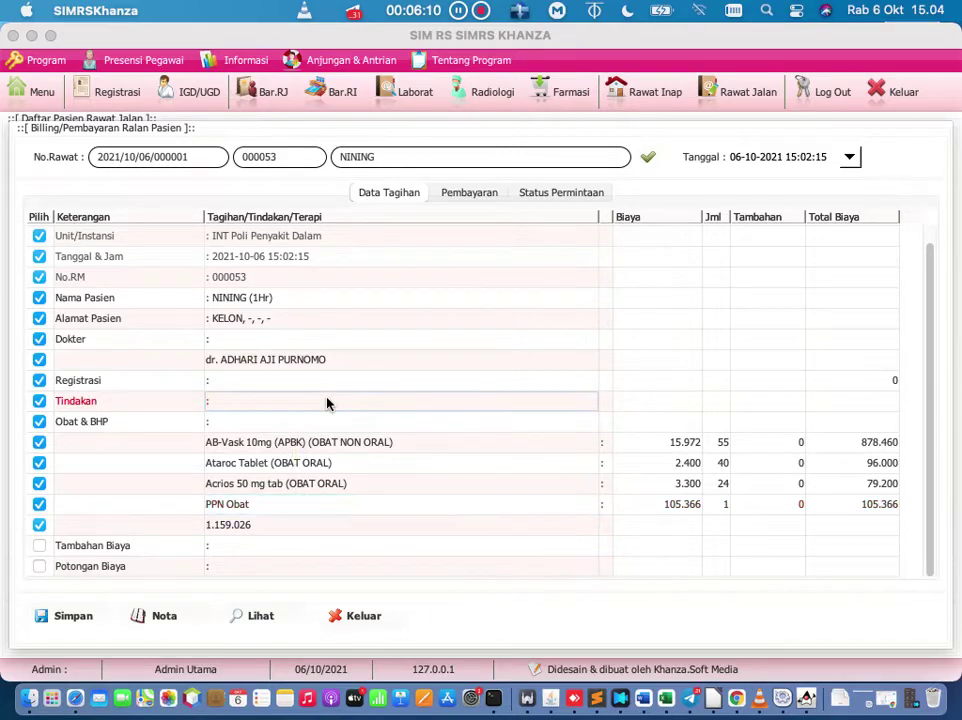
Step: View the bill's Tambahan Biaya form and its Pembayaran details, returning to the Data Tagihan entries
double_click(180, 547)
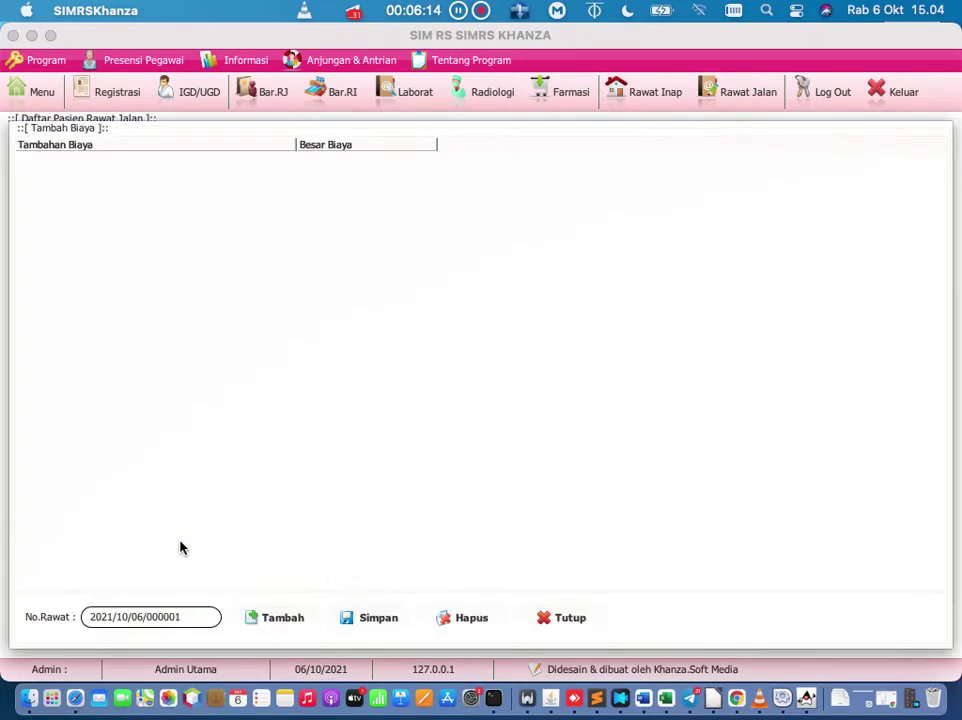
left_click(545, 616)
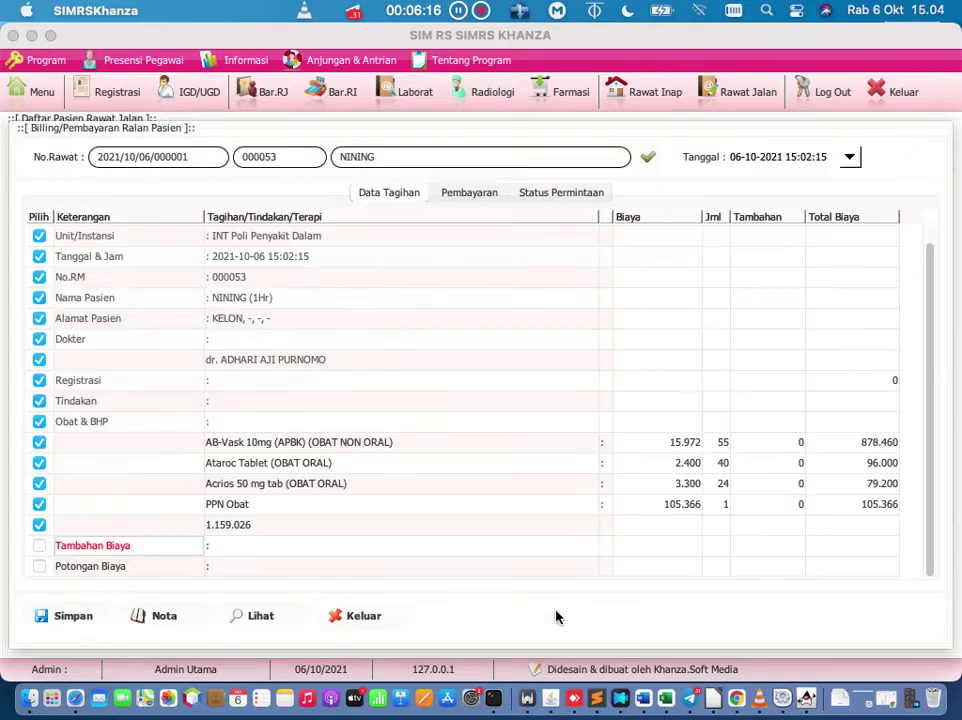
left_click(470, 193)
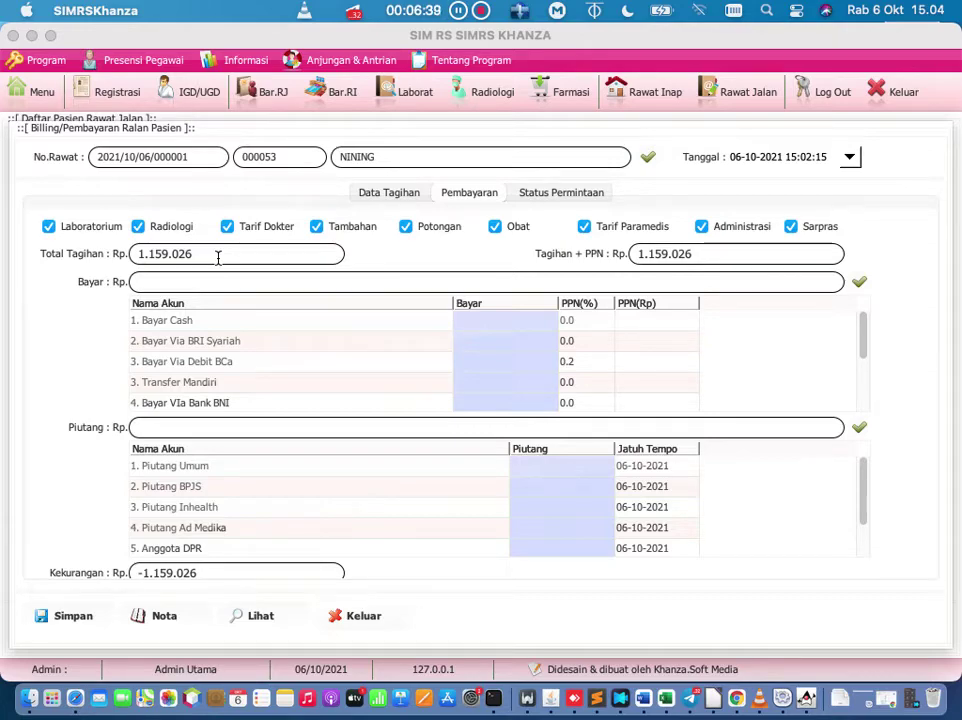
left_click(392, 190)
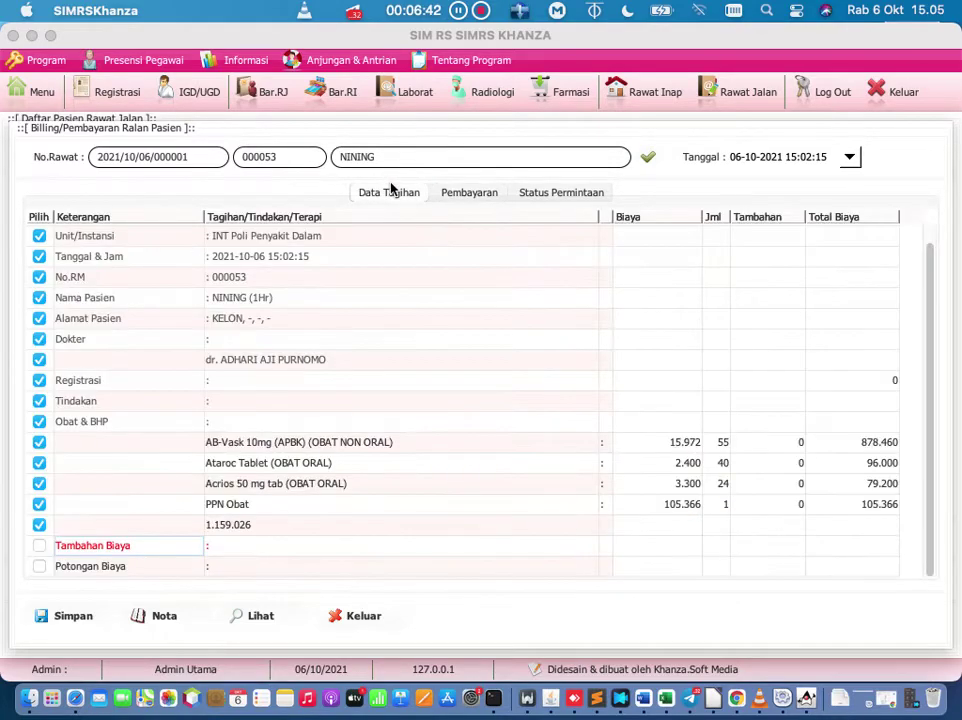
Step: Add and save a Potongan Biaya entry named "potongan" with an amount of 26, and open the bill's Pembayaran details
left_click(121, 575)
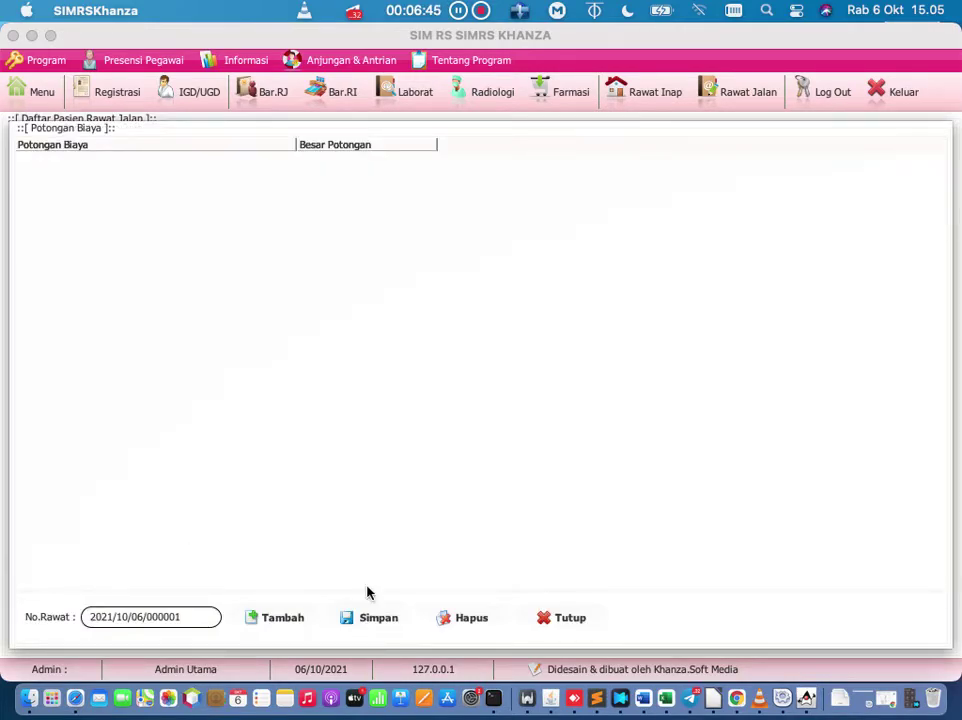
left_click(269, 623)
double_click(421, 163)
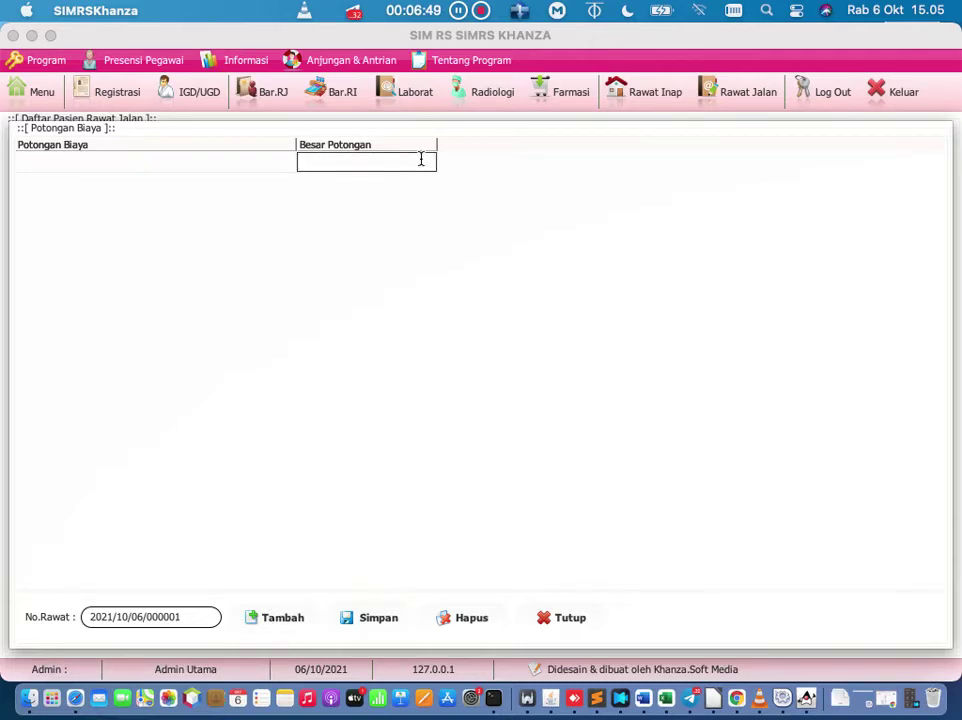
type("26")
double_click(204, 163)
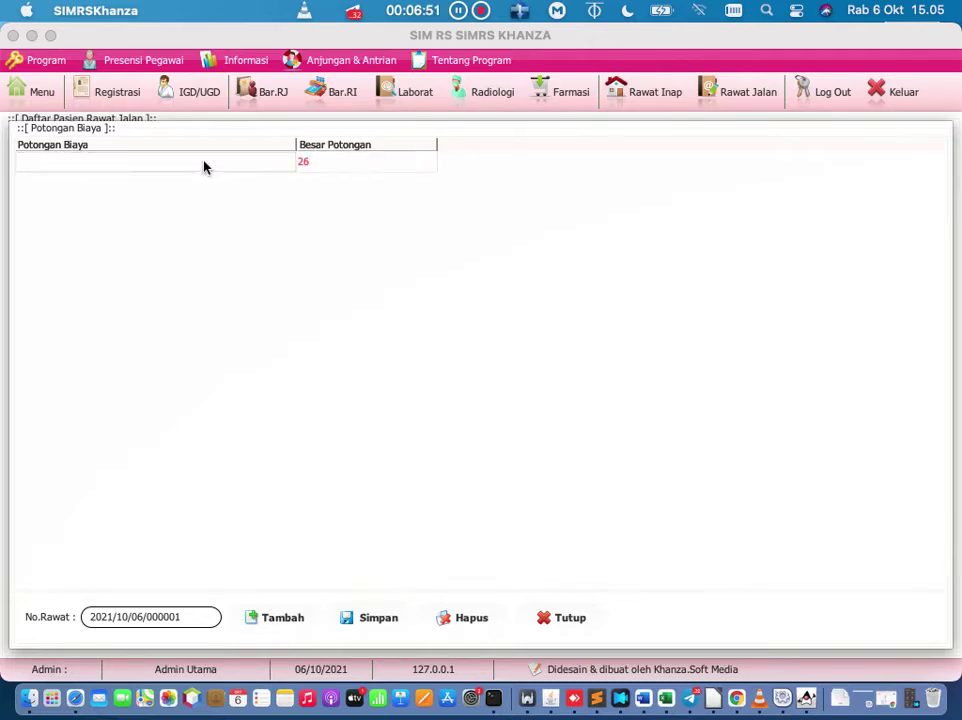
type("P")
type("ngan")
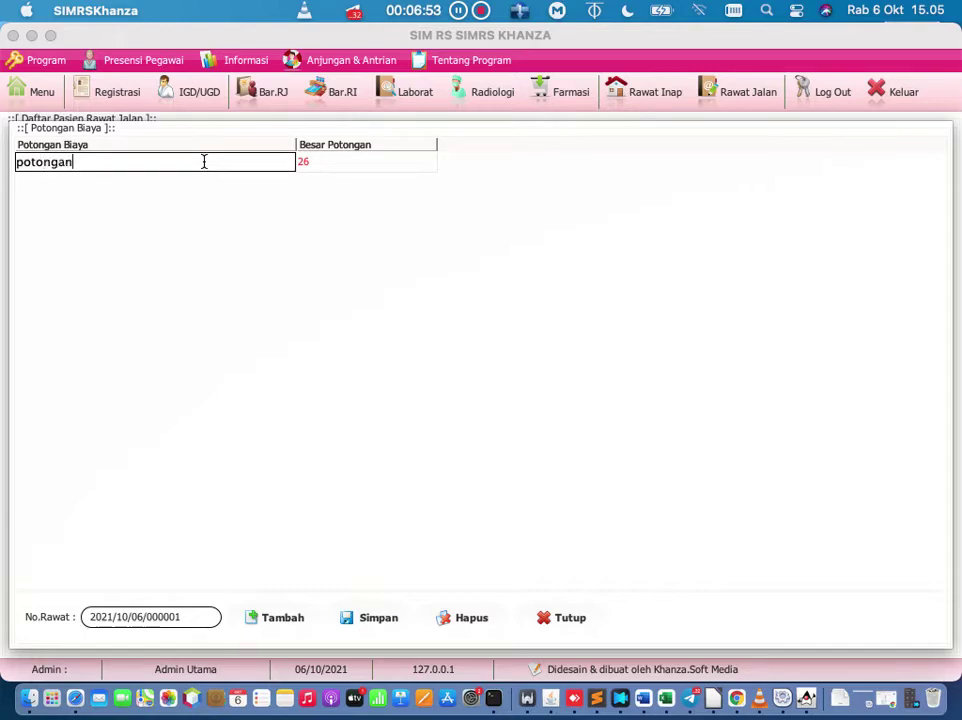
key("Return")
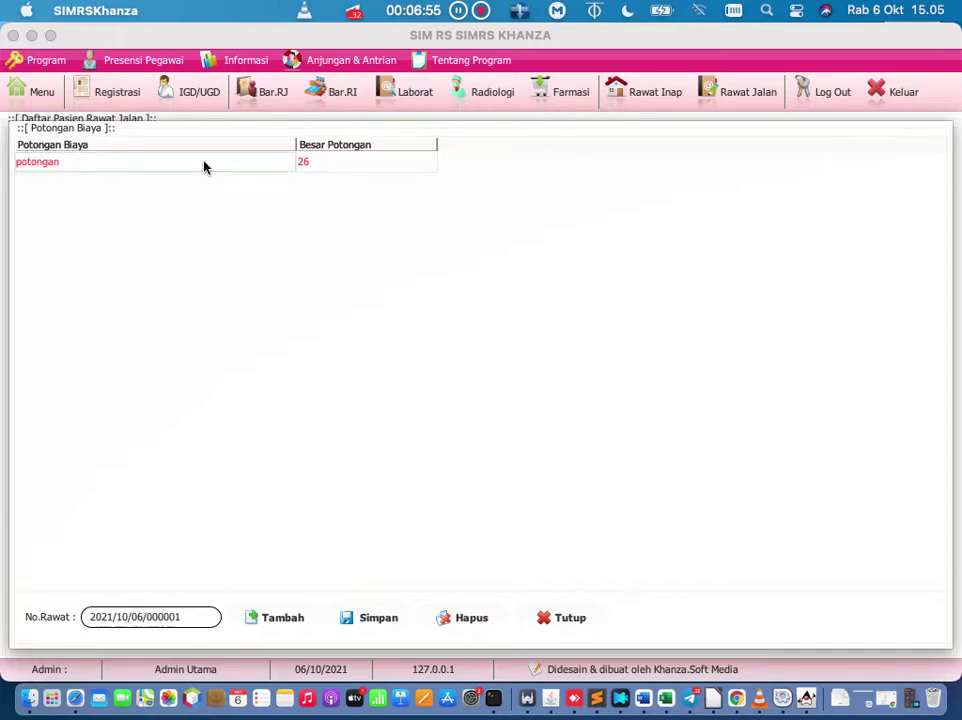
left_click(352, 617)
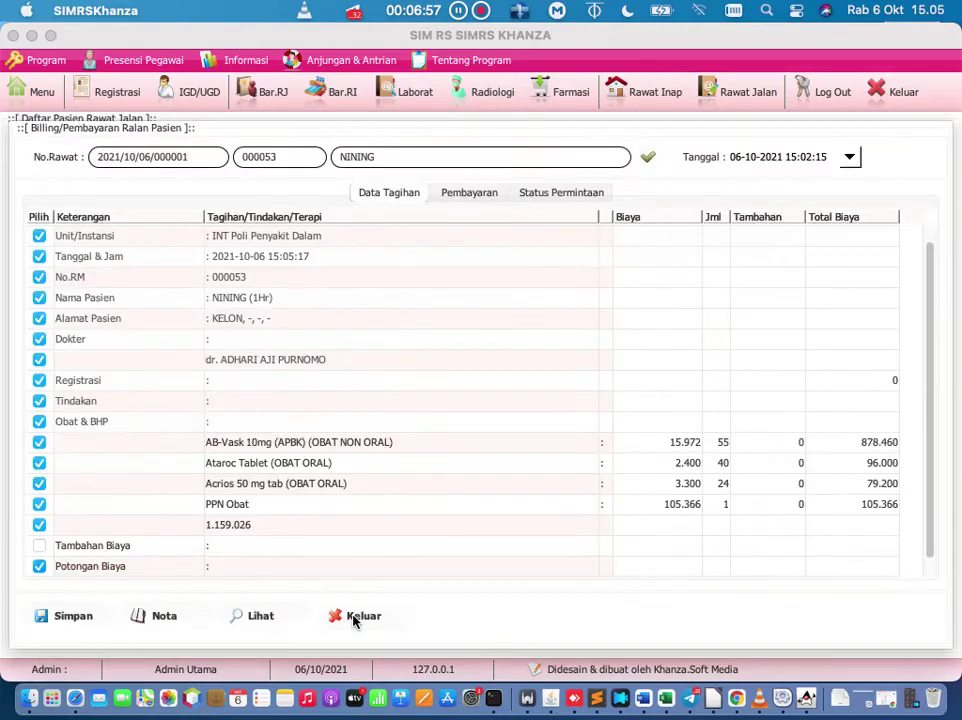
left_click(476, 196)
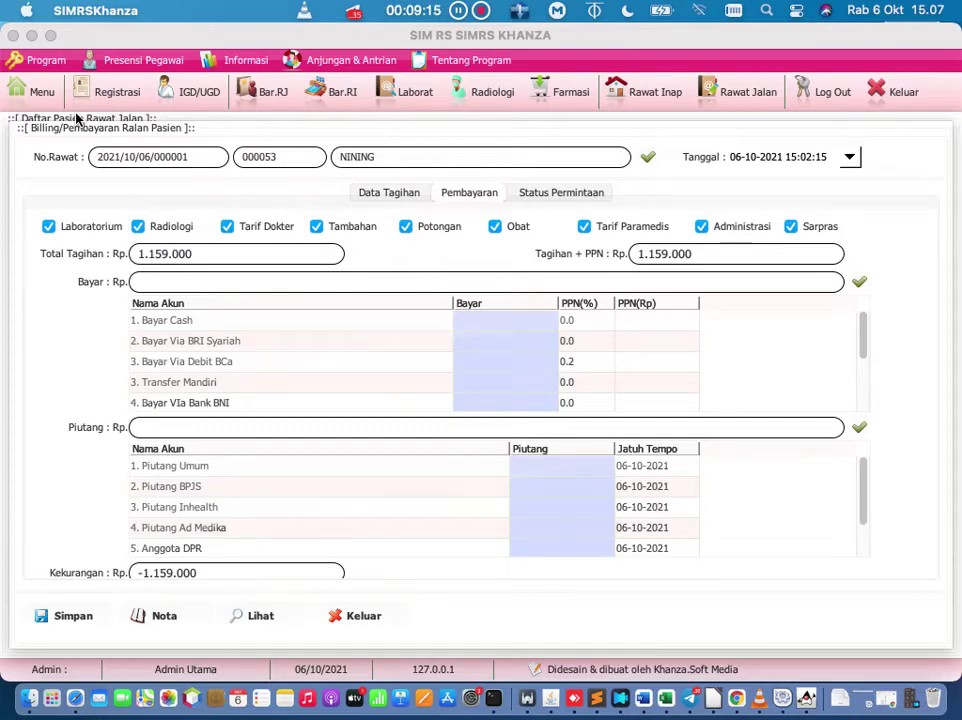
Step: Enter a Bayar Cash payment of 1159000 for the bill
double_click(504, 319)
type("11")
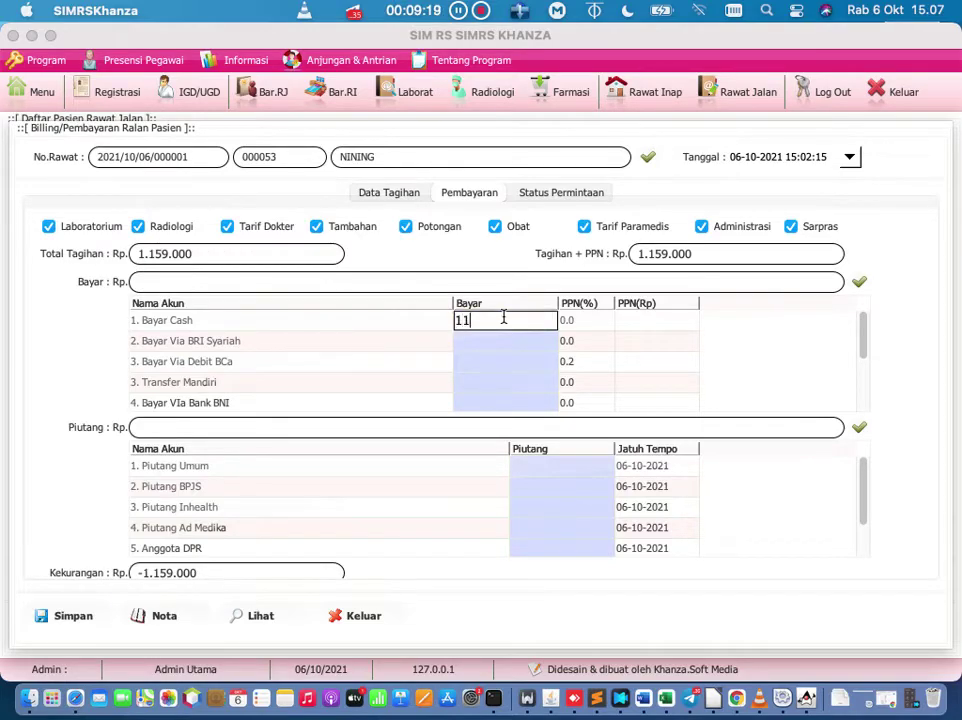
type("59000")
key("Return")
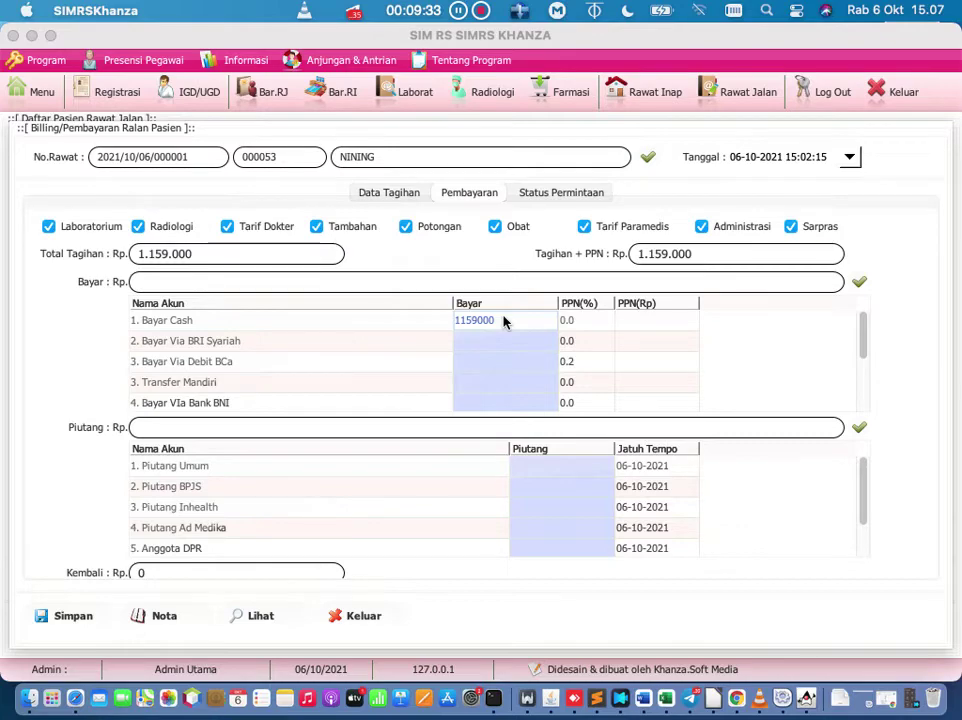
Step: Set the Bayar Cash payment to 1000000
double_click(503, 320)
key("BackSpace")
key("BackSpace")
key("BackSpace")
key("BackSpace")
key("BackSpace")
key("BackSpace")
key("BackSpace")
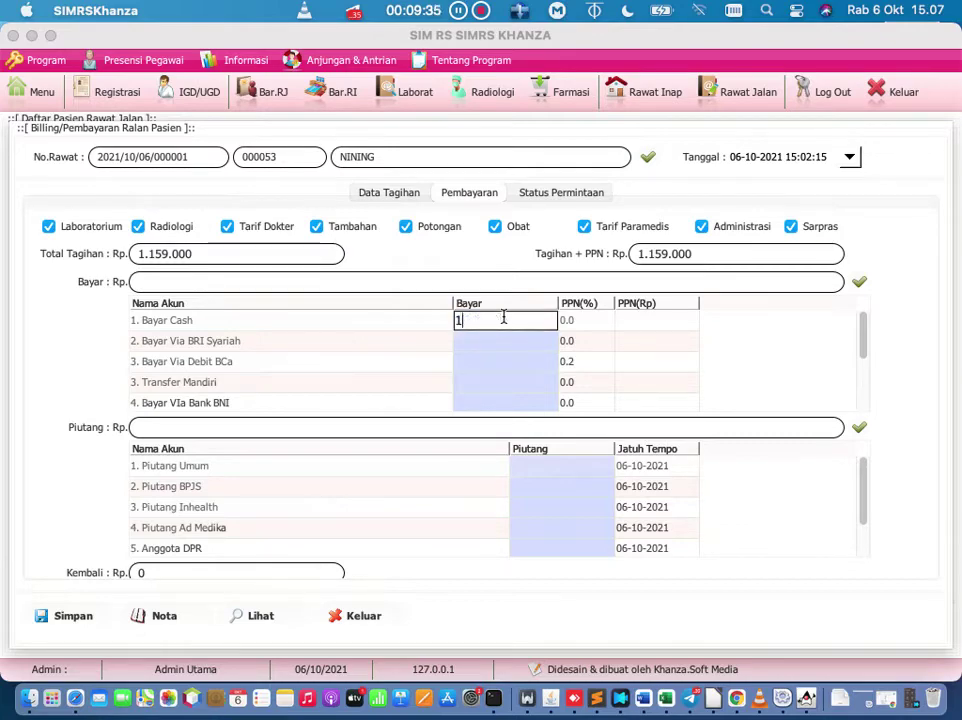
type("1000000")
key("Return")
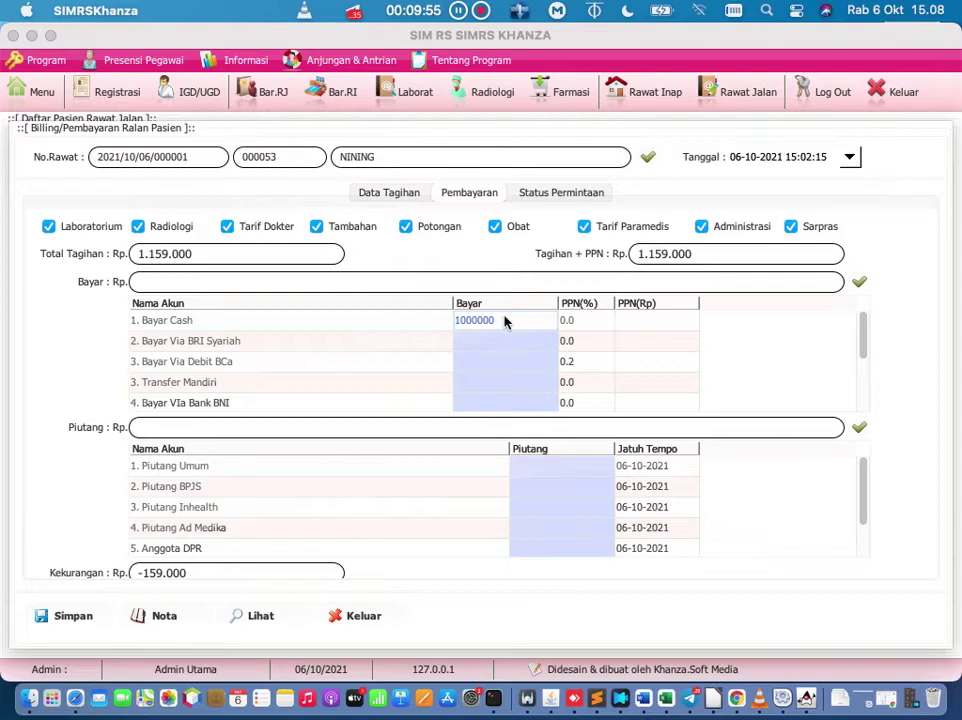
Step: Enter 159000 as the Piutang Umum receivable and set its due date to 06-11-2021
double_click(553, 466)
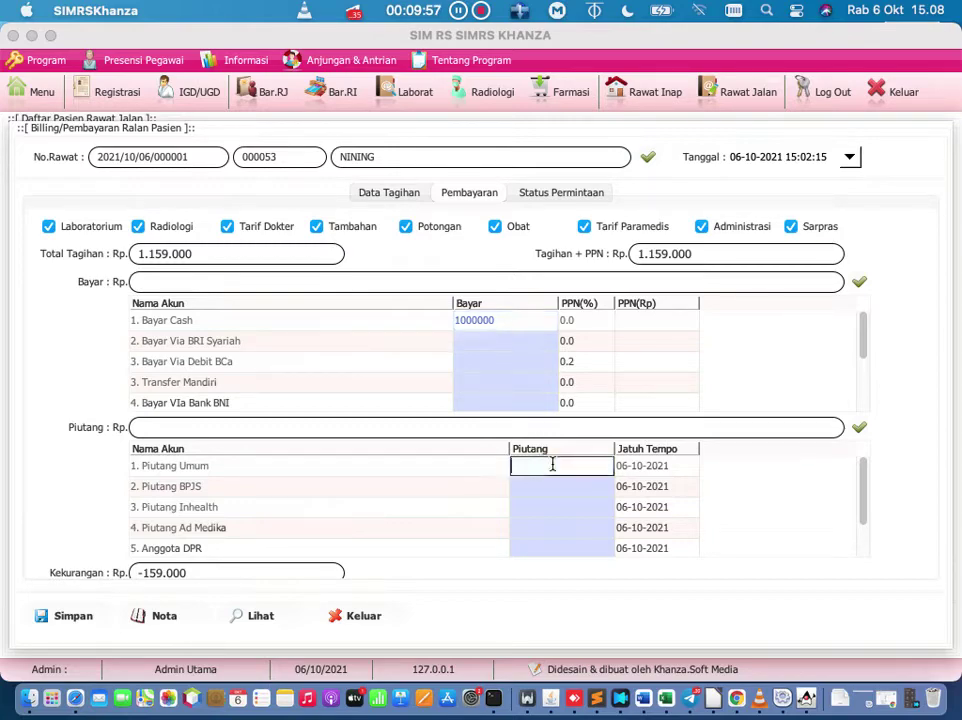
type("159000")
key("Return")
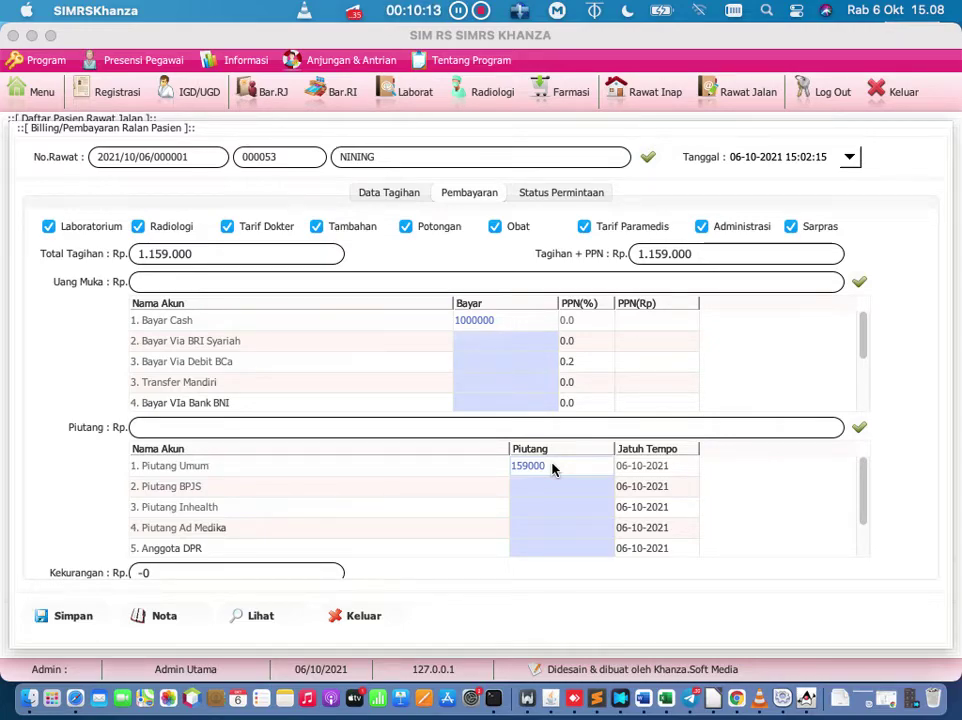
left_click(640, 473)
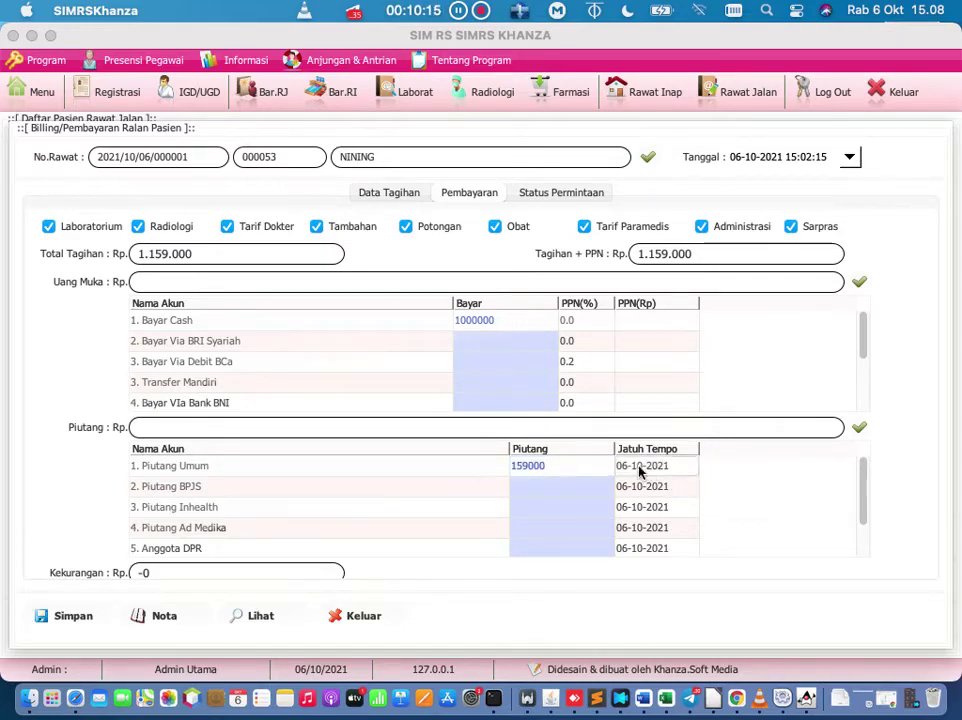
double_click(641, 471)
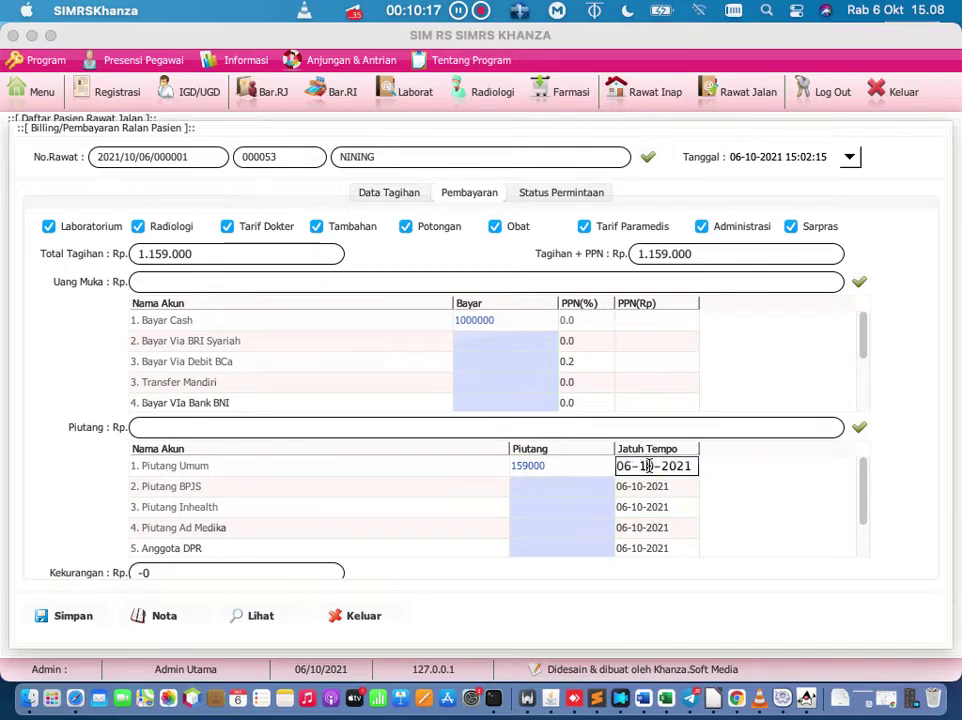
key("BackSpace")
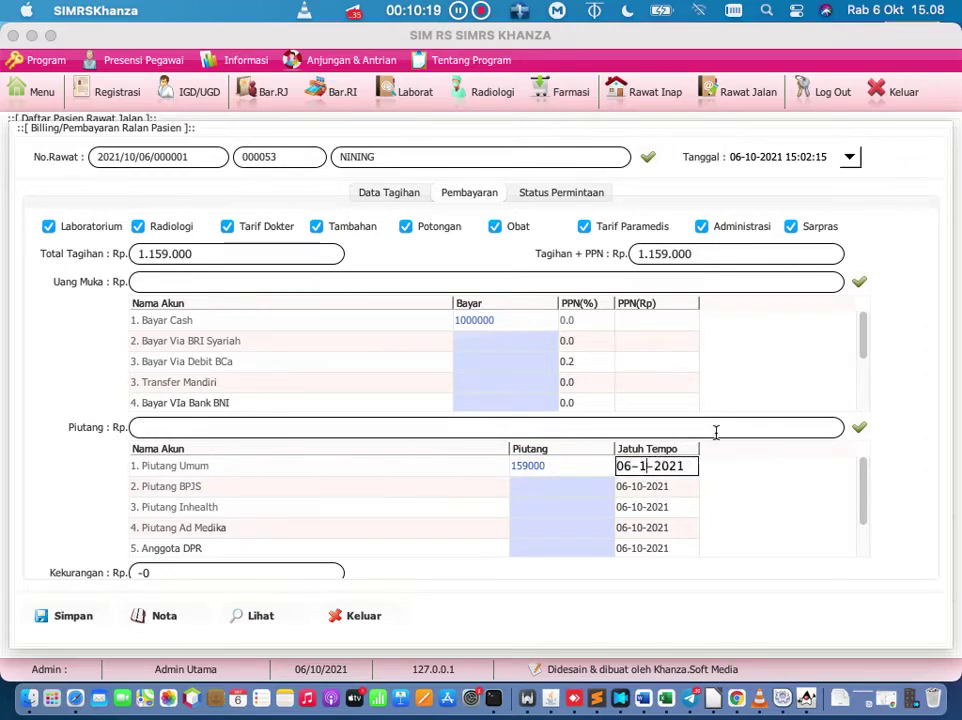
type("1")
key("Return")
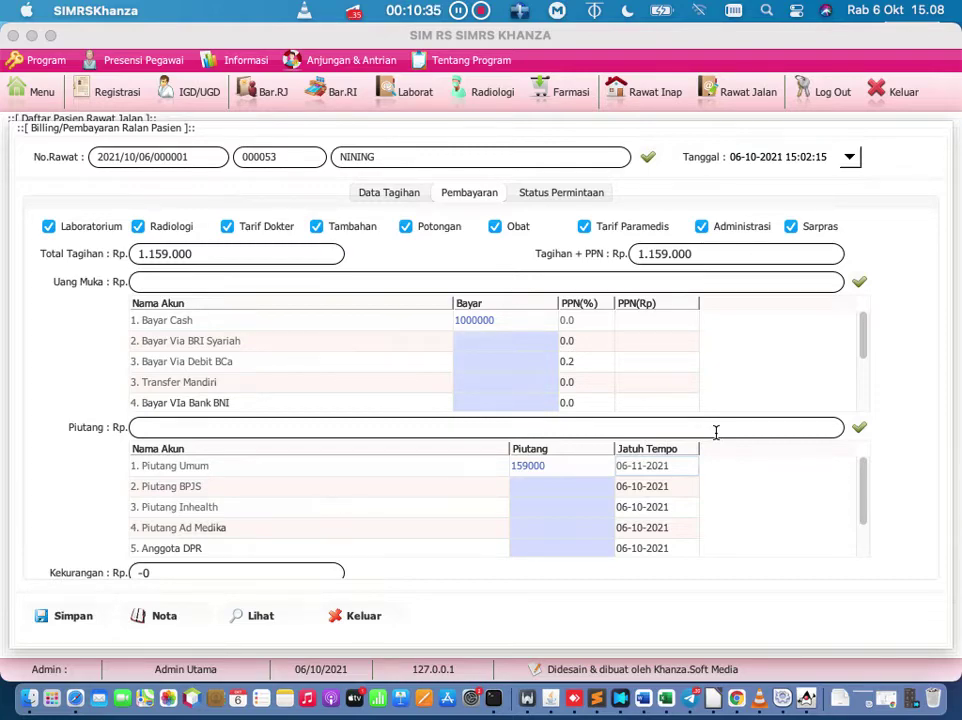
Step: Save the bill with Nota & Kwitansi as the documents to print, and cancel the print job
left_click(68, 618)
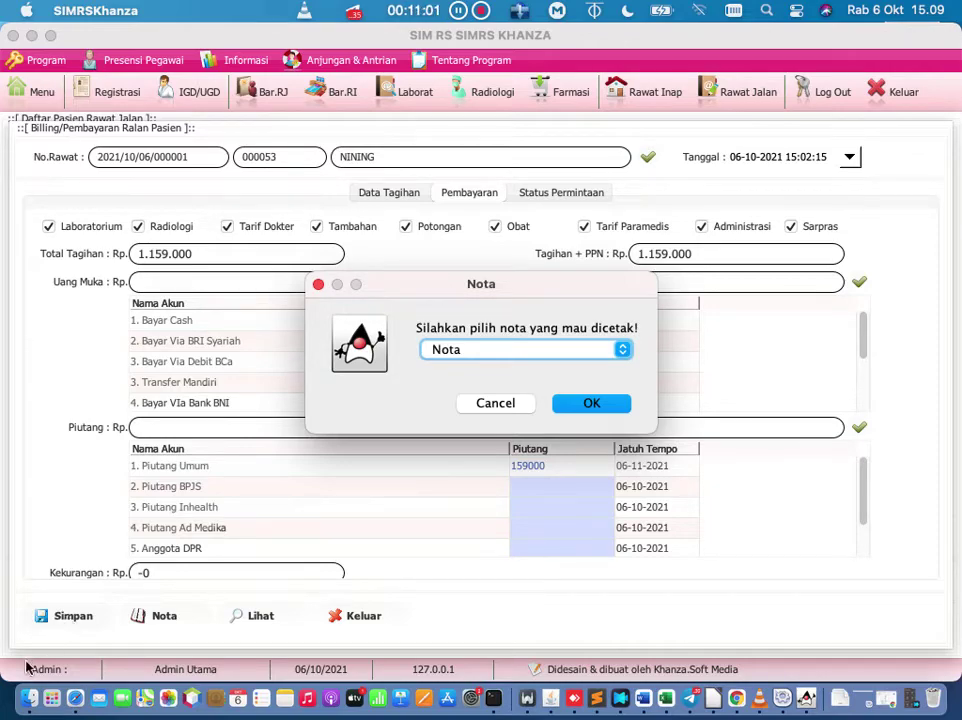
left_click(602, 349)
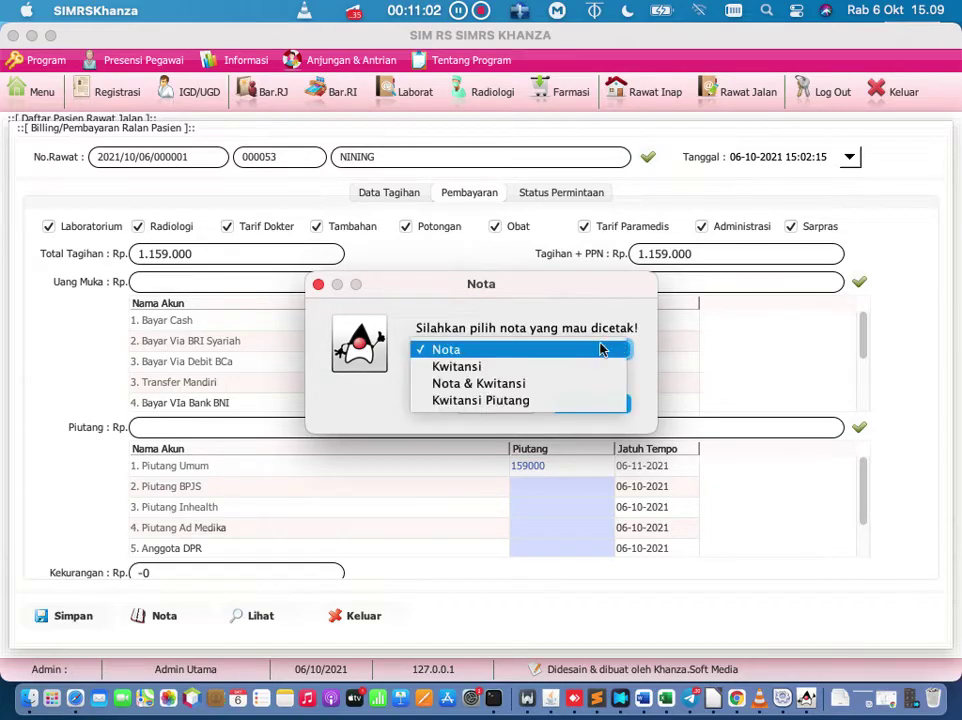
left_click(560, 383)
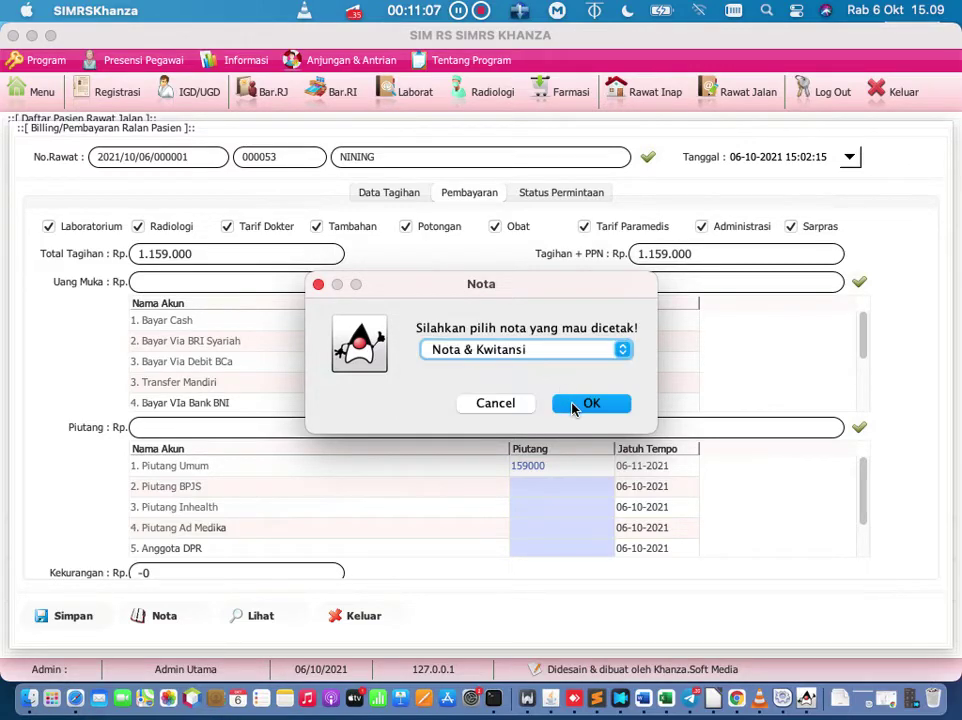
left_click(590, 403)
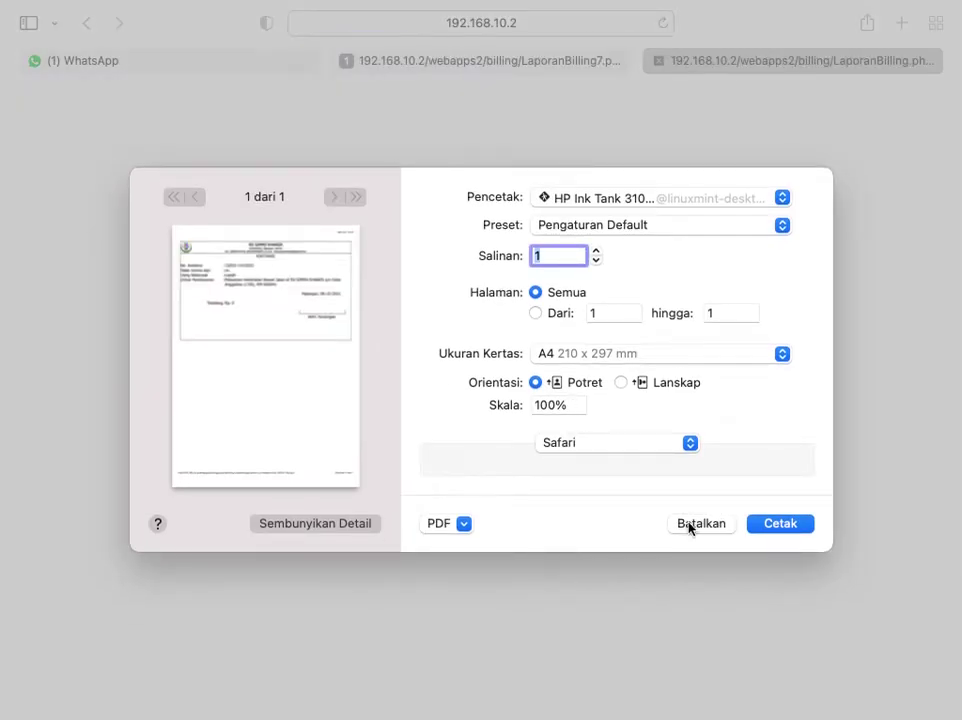
left_click(689, 526)
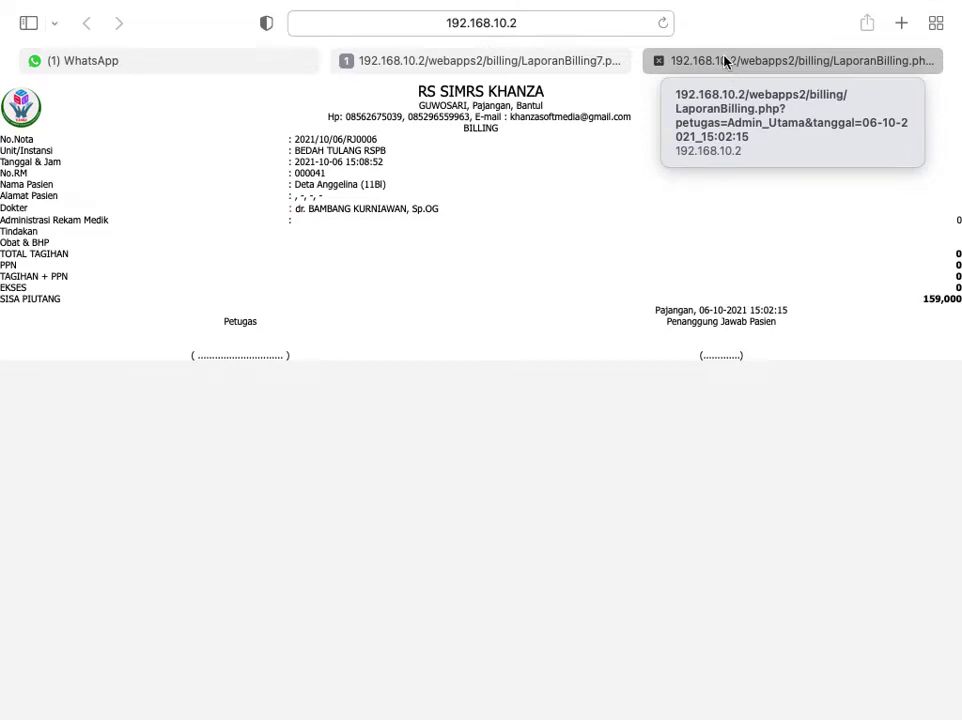
Step: Check the generated billing pages in Safari, and return to SIMRS Khanza to finish saving the bill
left_click(568, 73)
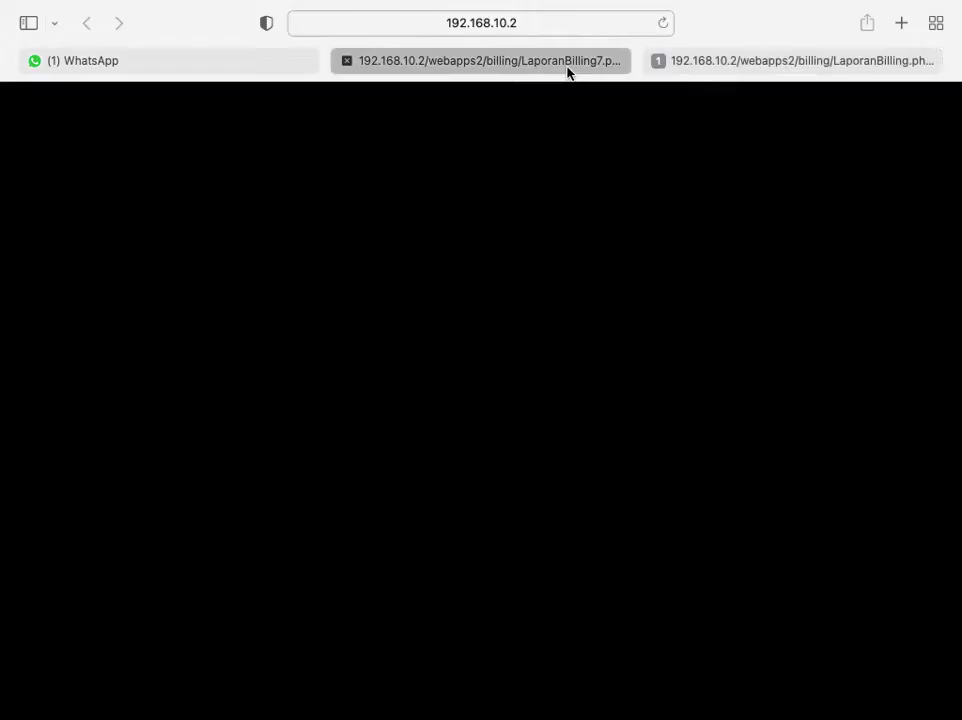
mouse_move(585, 2)
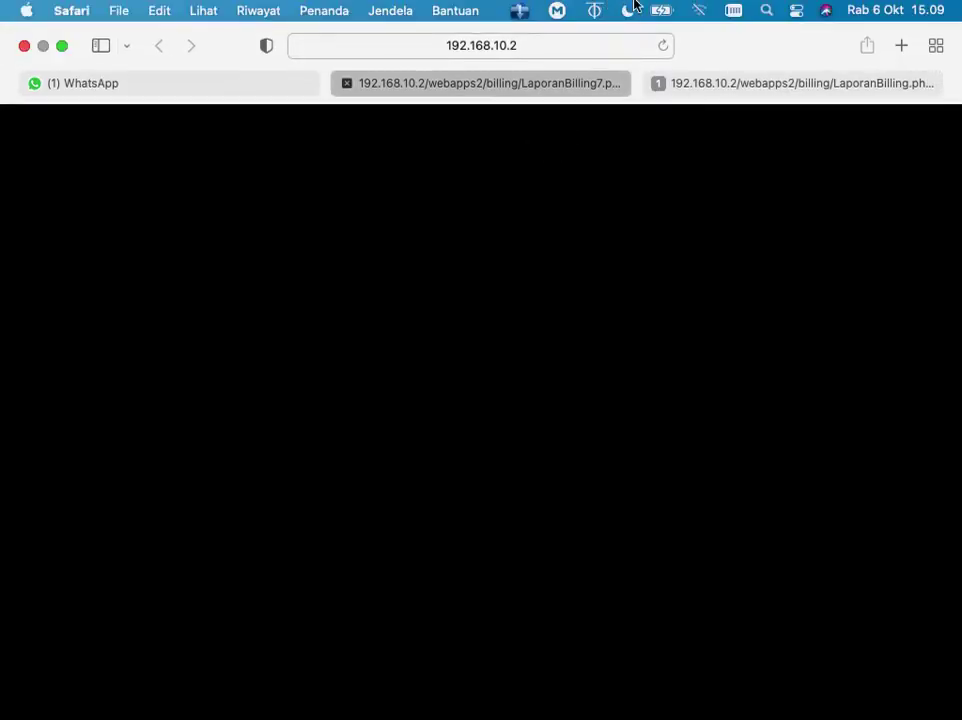
left_click(63, 46)
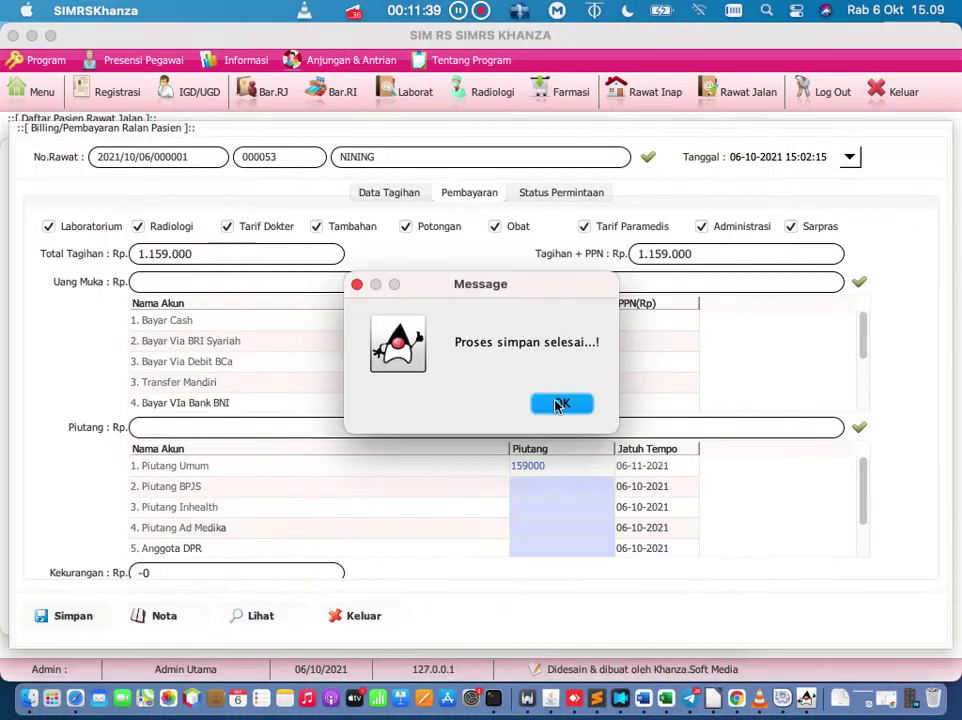
left_click(559, 402)
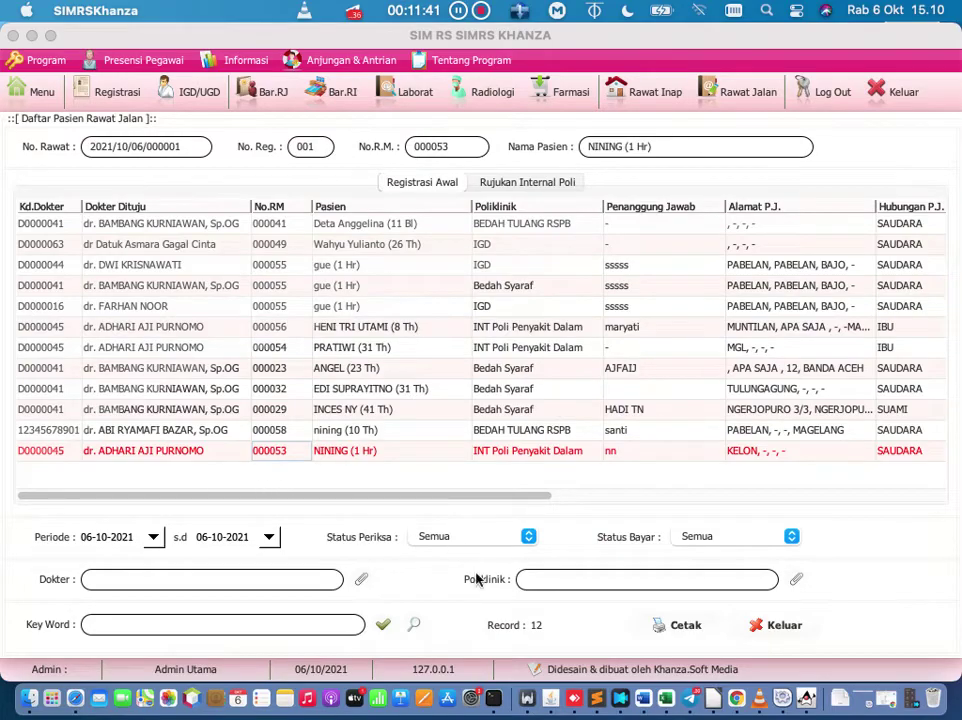
left_click(736, 698)
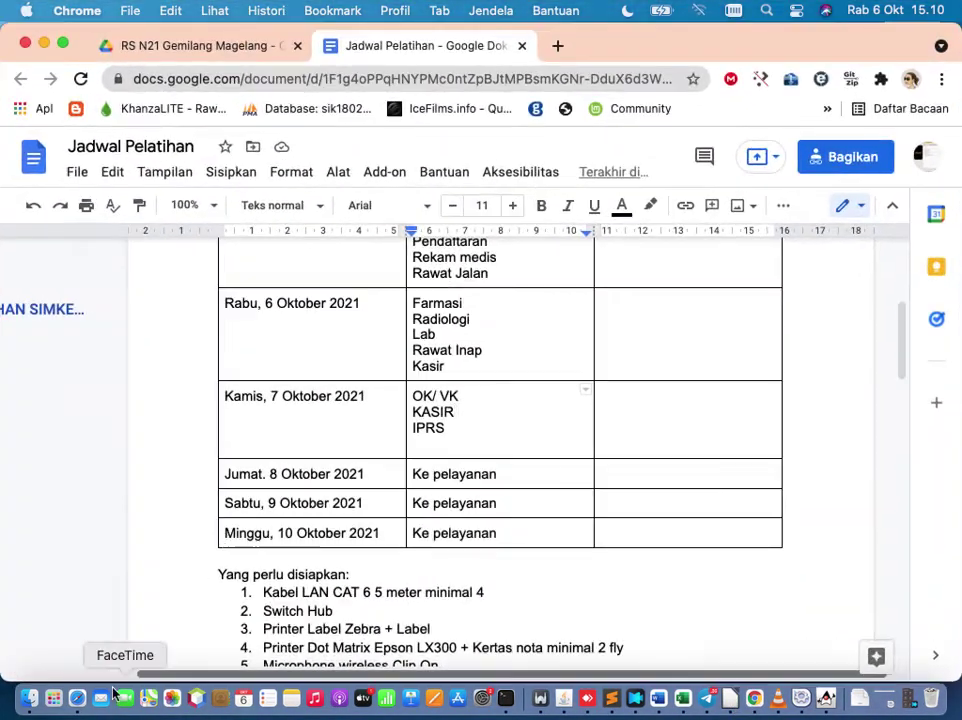
left_click(77, 705)
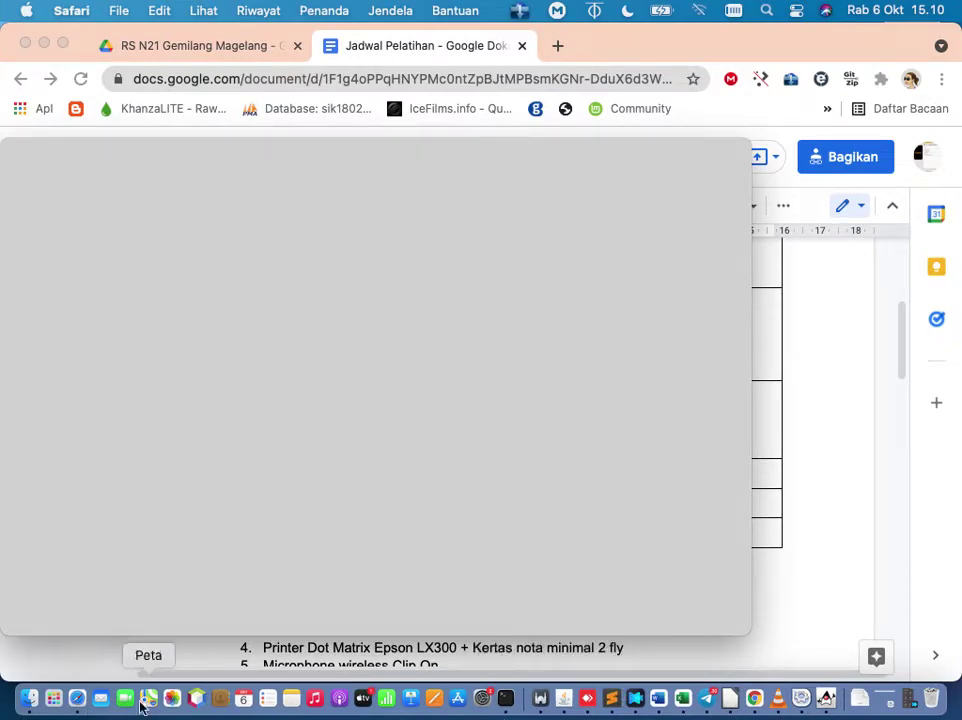
left_click(824, 703)
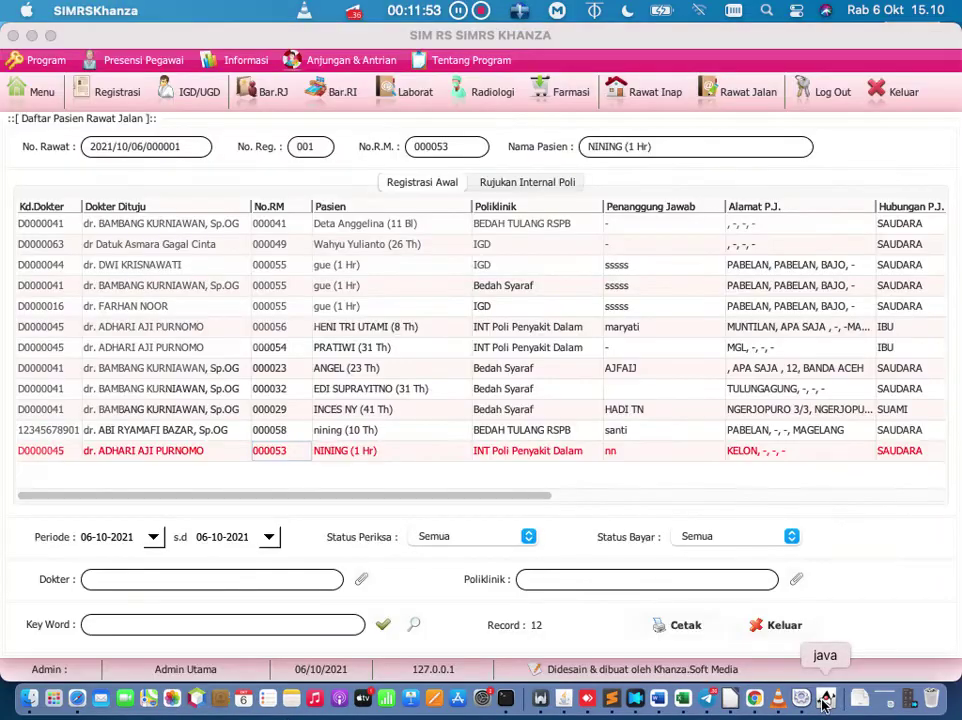
Step: Reopen the last-listed outpatient's bill without paying its arrears, and generate its Nota for viewing, cancelling the print job
double_click(270, 455)
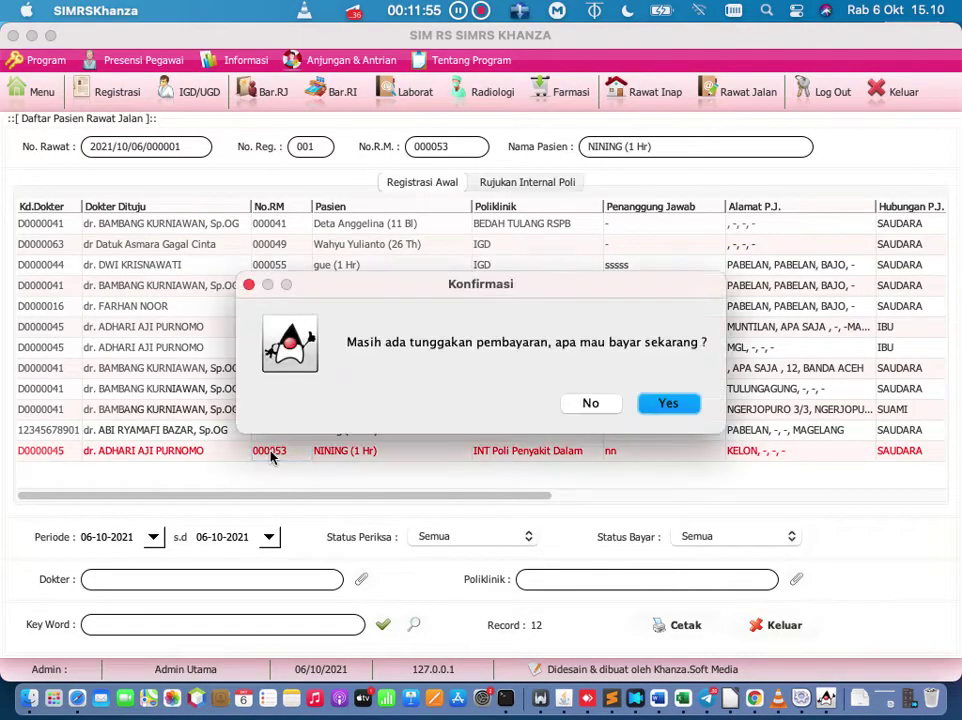
left_click(612, 407)
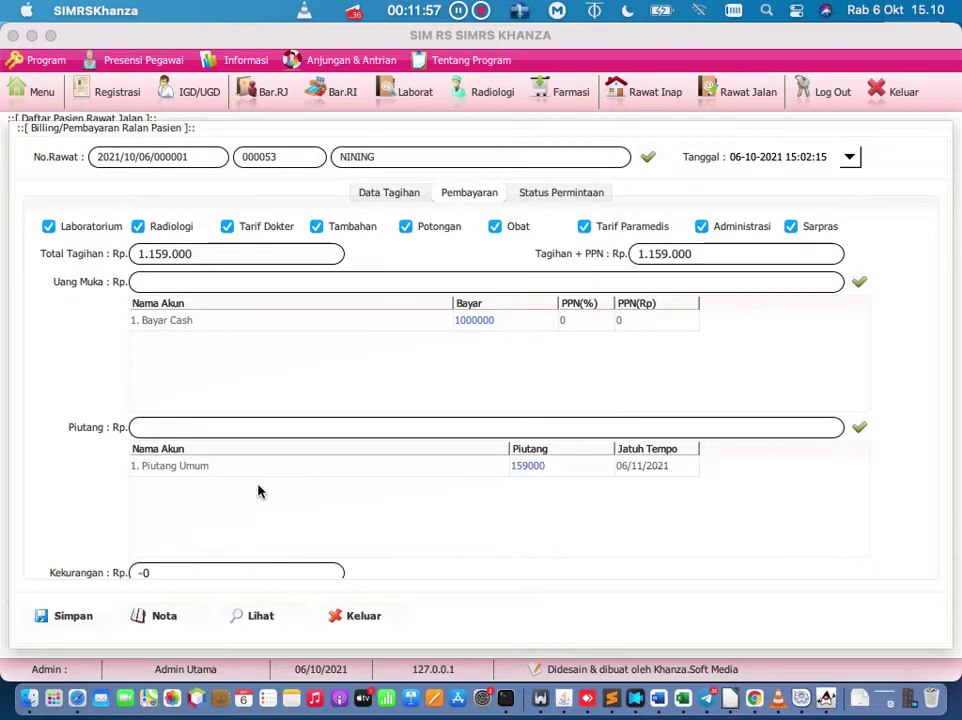
left_click(166, 619)
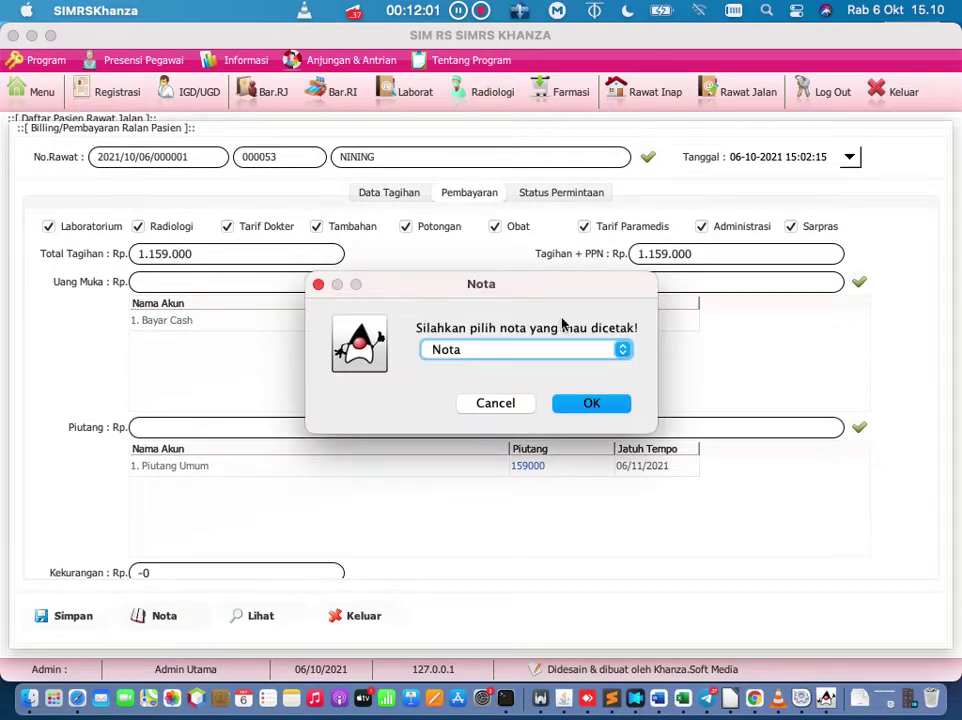
left_click(537, 351)
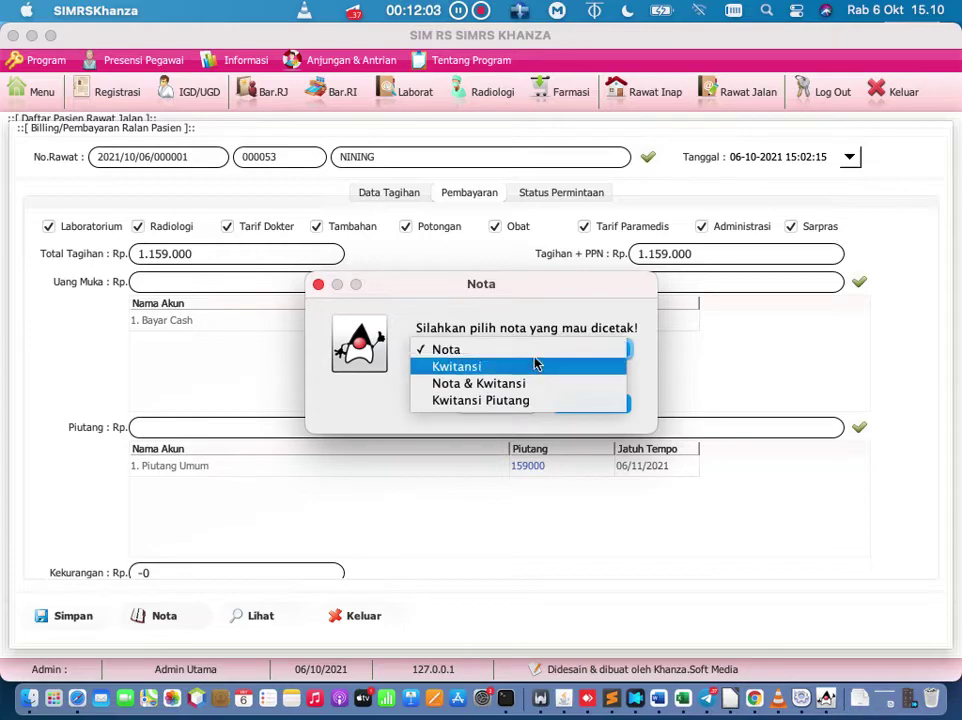
left_click(537, 349)
left_click(576, 404)
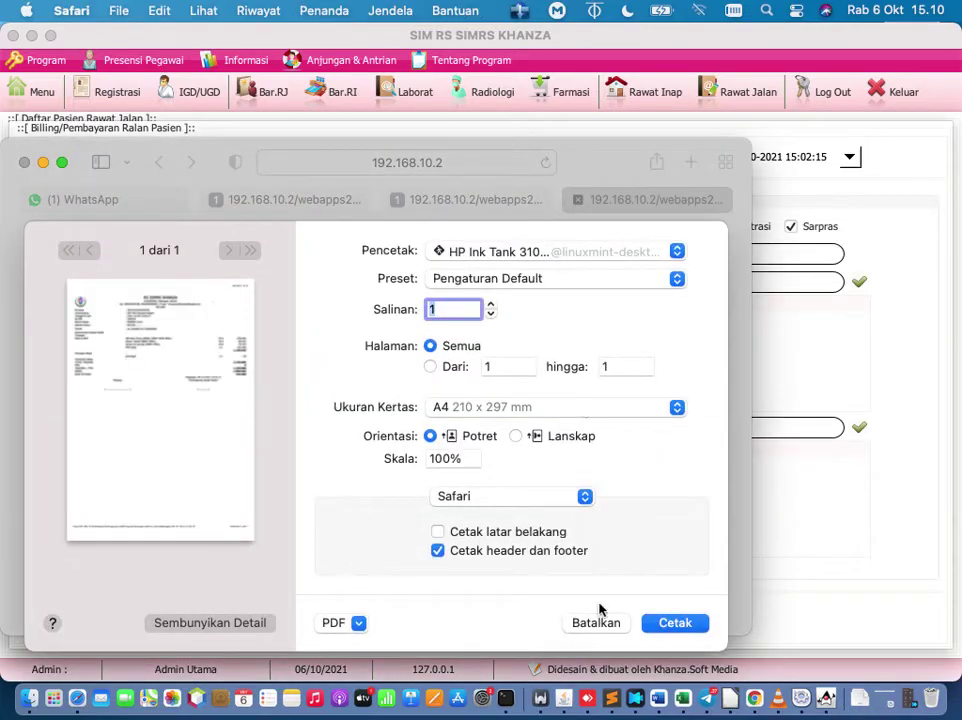
left_click(599, 624)
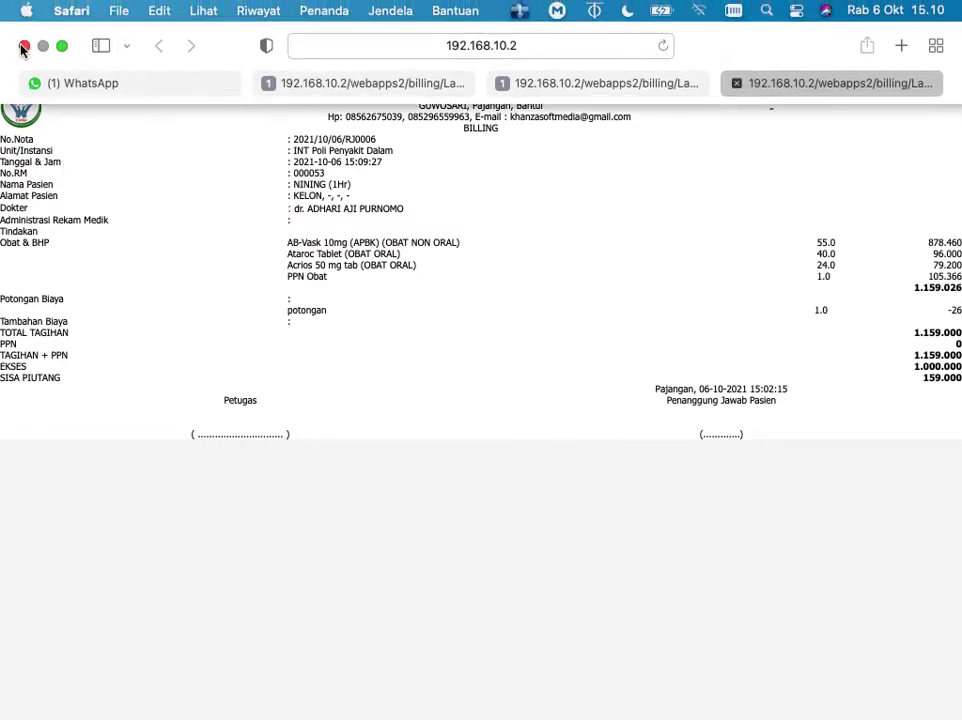
Step: Close the Nota page, generate the outpatient bill's Kwitansi in SIMRS Khanza, and cancel its print job
left_click(22, 46)
left_click(22, 46)
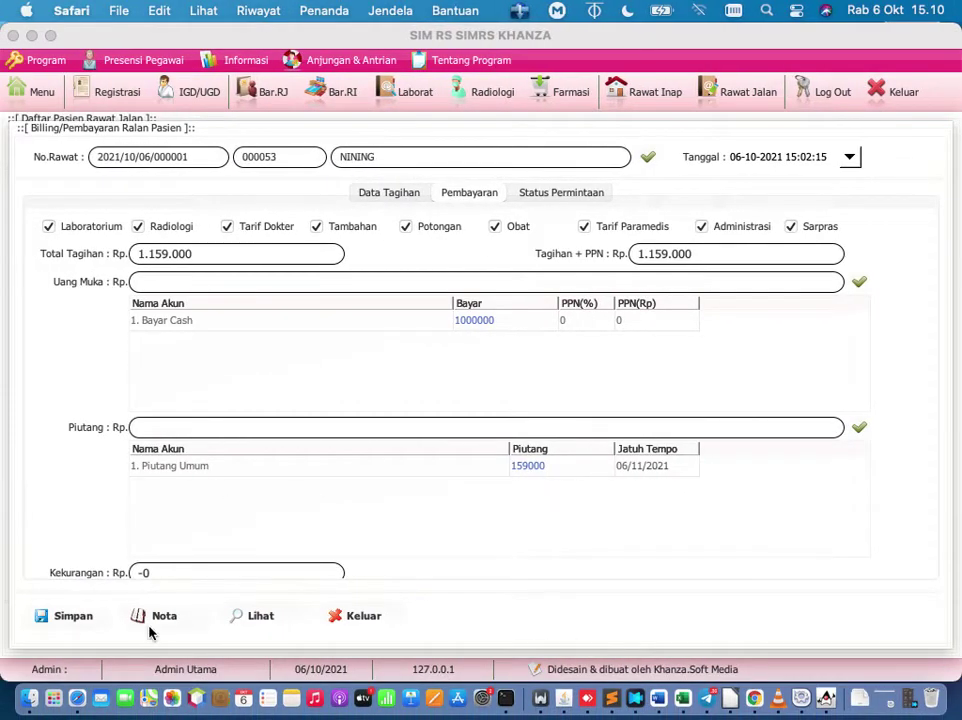
left_click(163, 618)
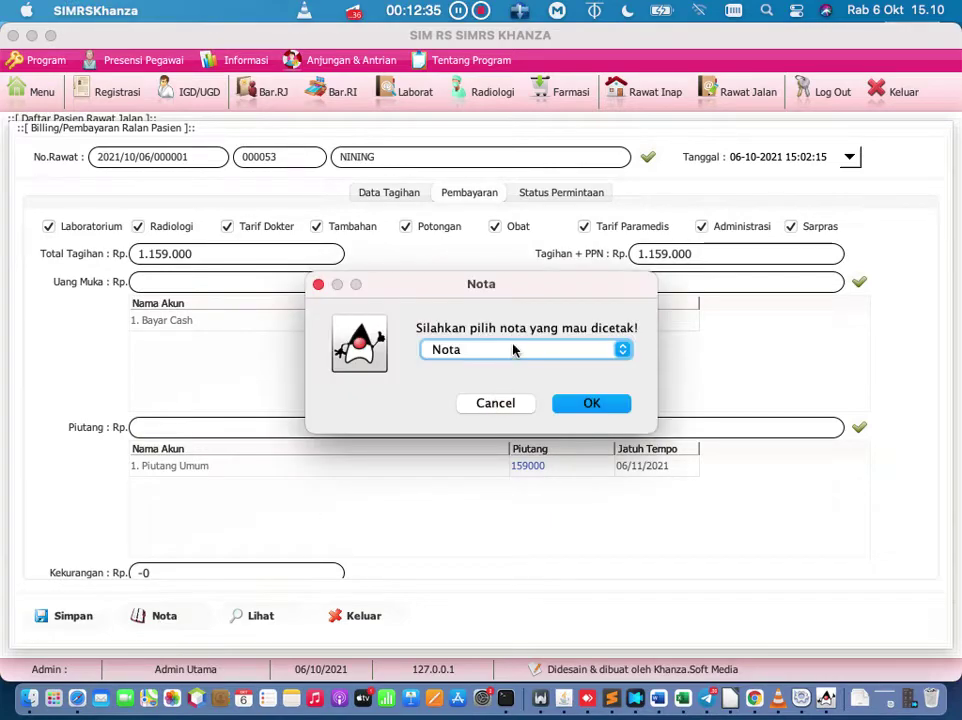
left_click(511, 350)
left_click(509, 366)
left_click(573, 404)
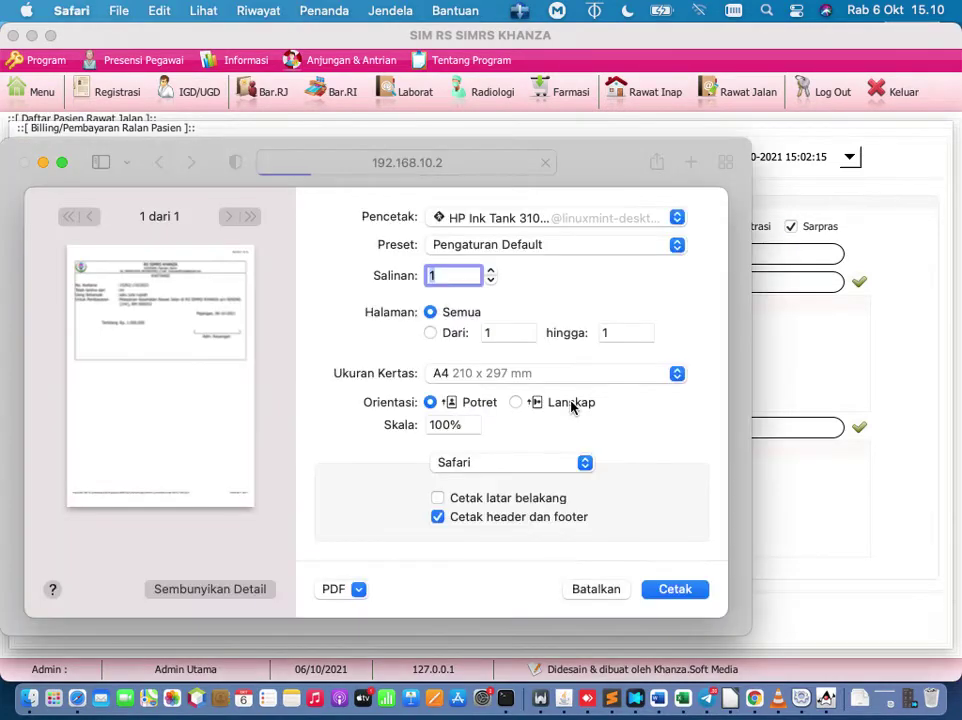
left_click(590, 589)
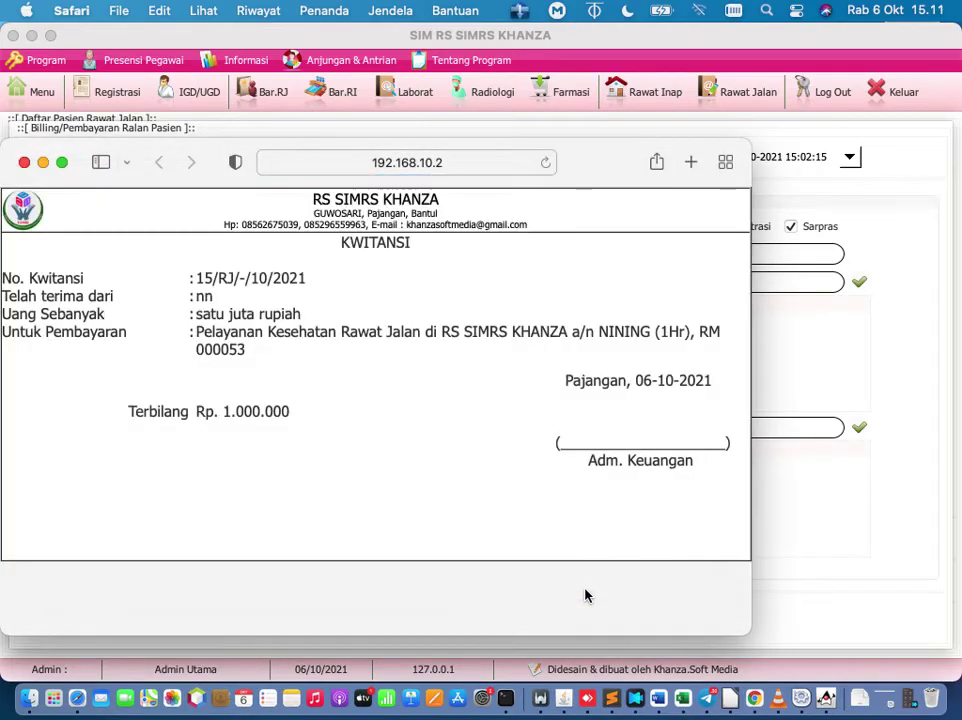
Step: Examine the Kwitansi page in full screen, and close both the page and the outpatient bill
left_click(61, 162)
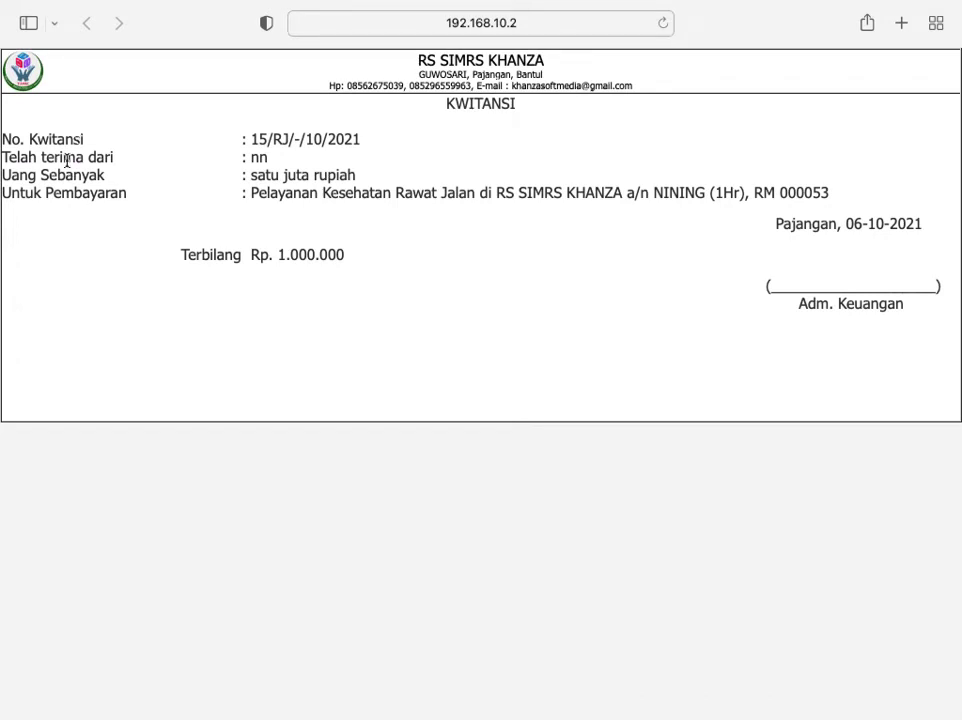
mouse_move(157, 8)
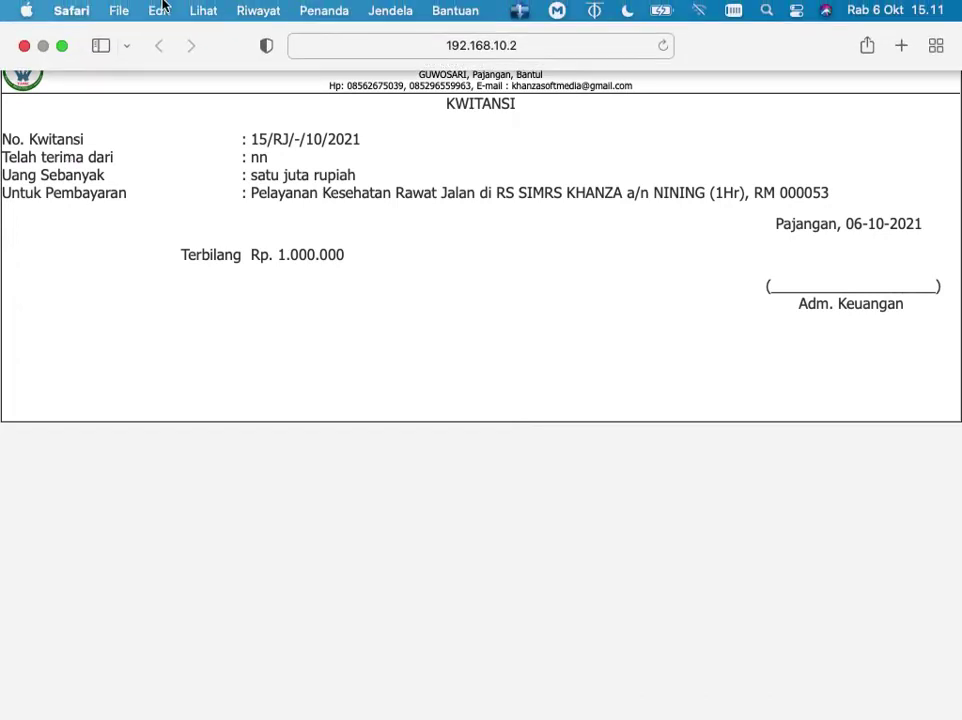
left_click(24, 46)
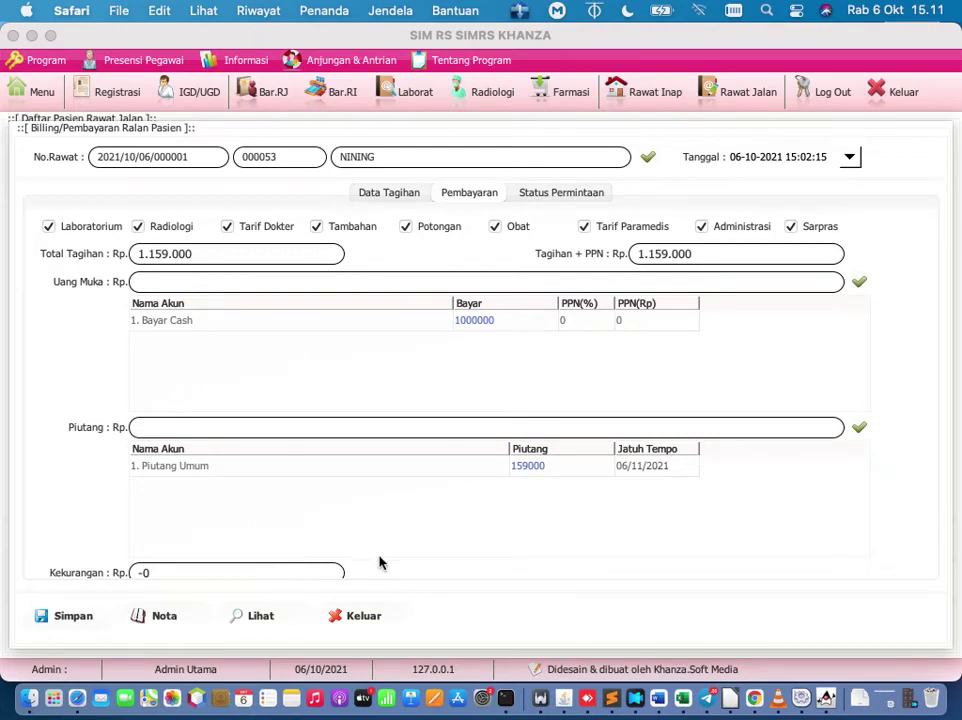
left_click(347, 615)
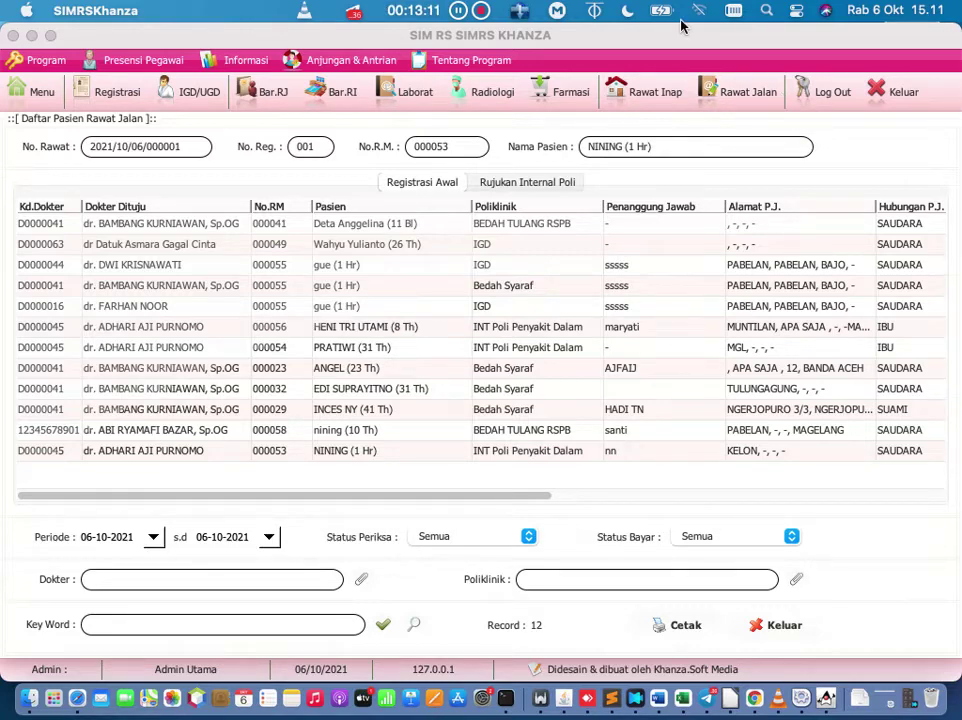
Step: Compare the Rawat Inap and Rawat Jalan patient lists, and return to the inpatient list
left_click(666, 92)
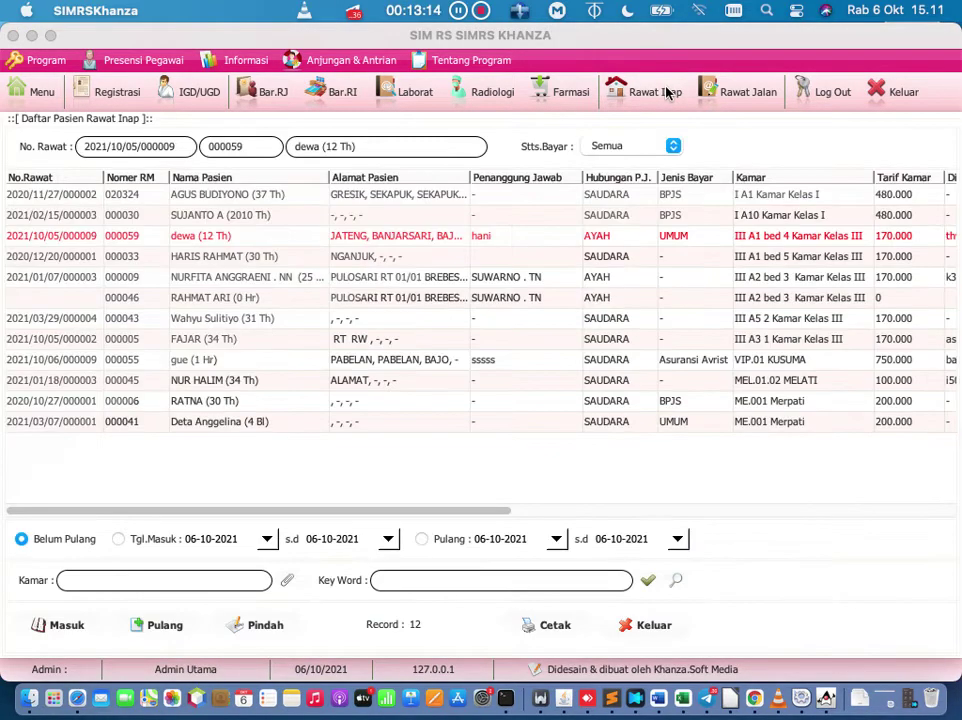
left_click(140, 238)
left_click(729, 94)
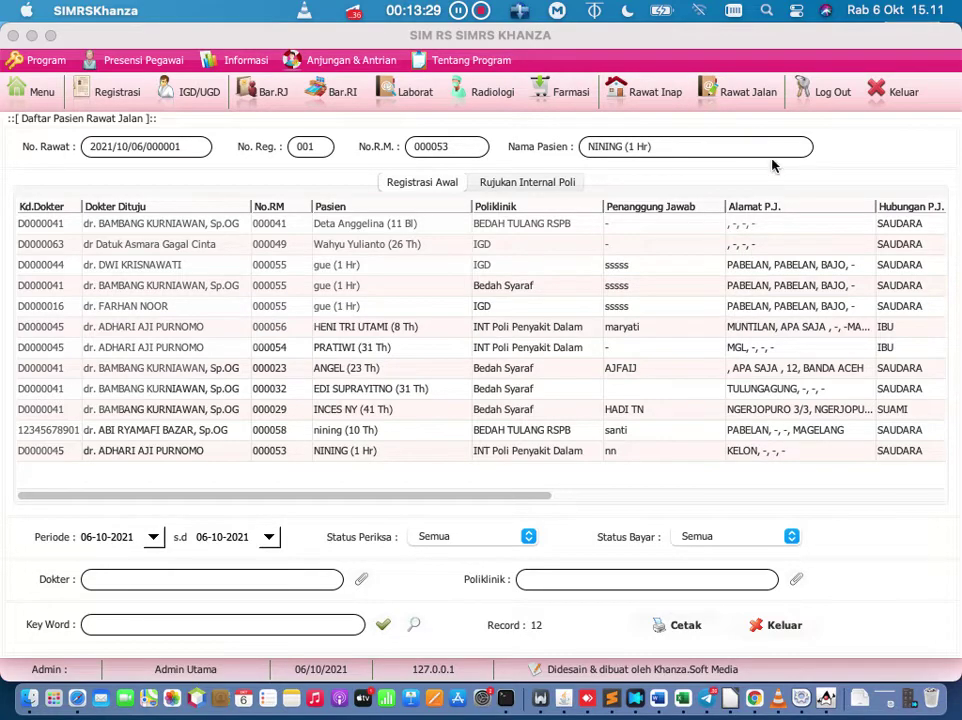
left_click(668, 100)
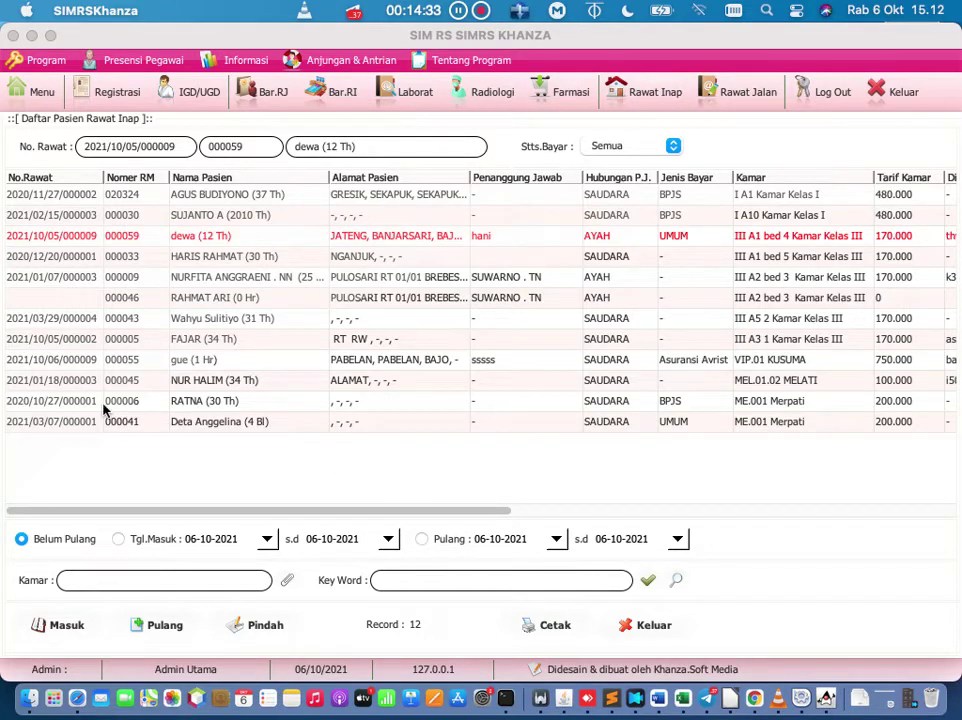
Step: Run Update Hari Perawatan on the inpatient list to refresh the days of care
right_click(223, 476)
mouse_move(223, 476)
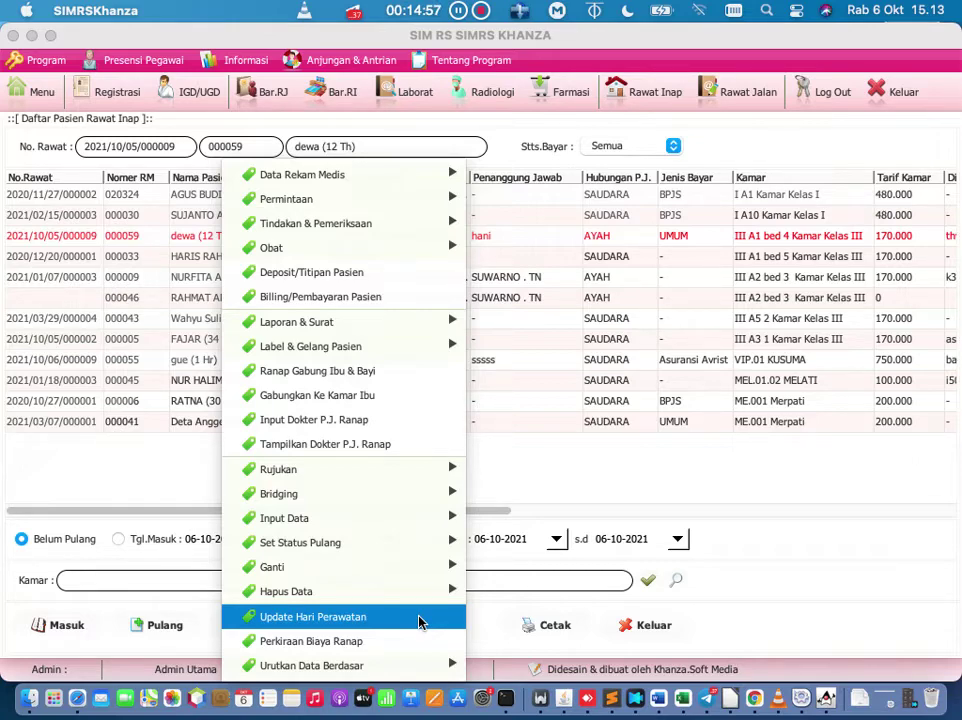
left_click(104, 471)
right_click(104, 471)
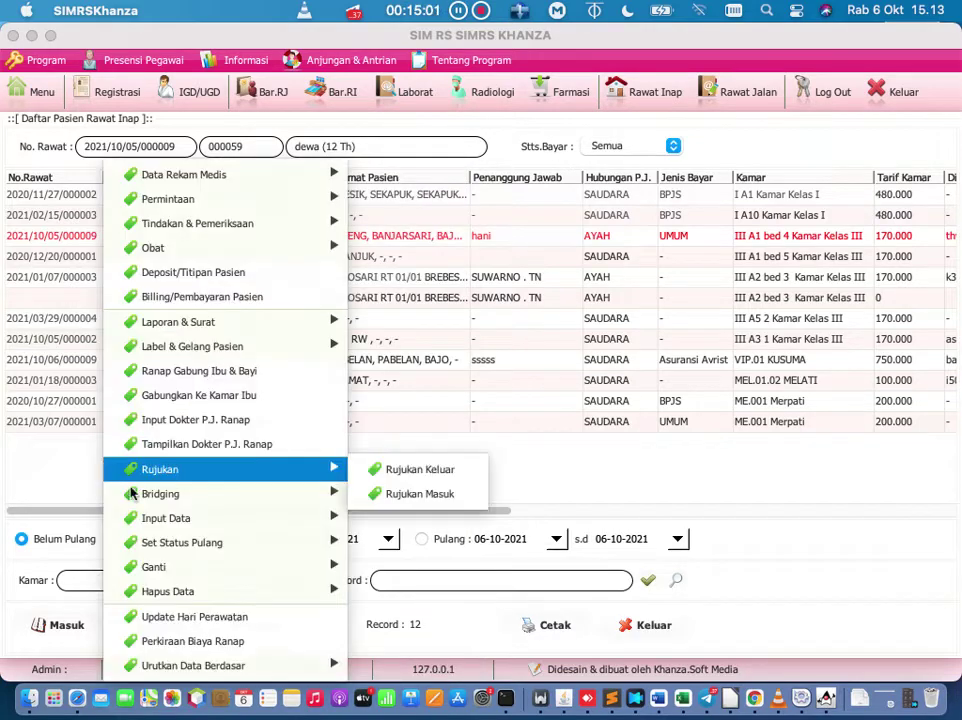
left_click(202, 617)
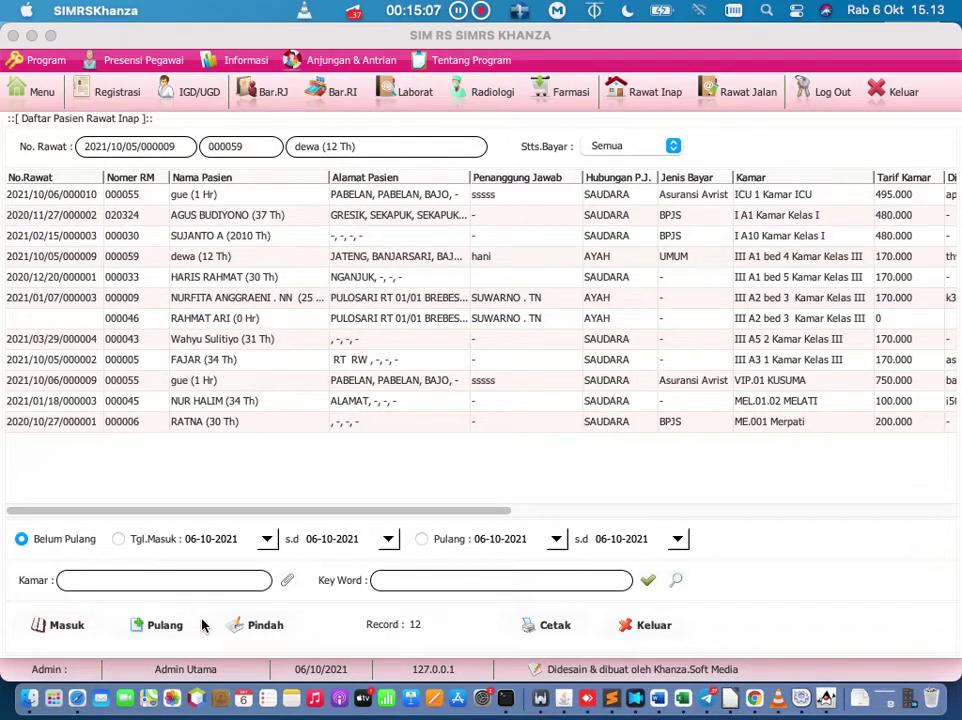
Step: Open the billing of the first-listed inpatient in ICU 1, and review all of its charges
left_click(153, 196)
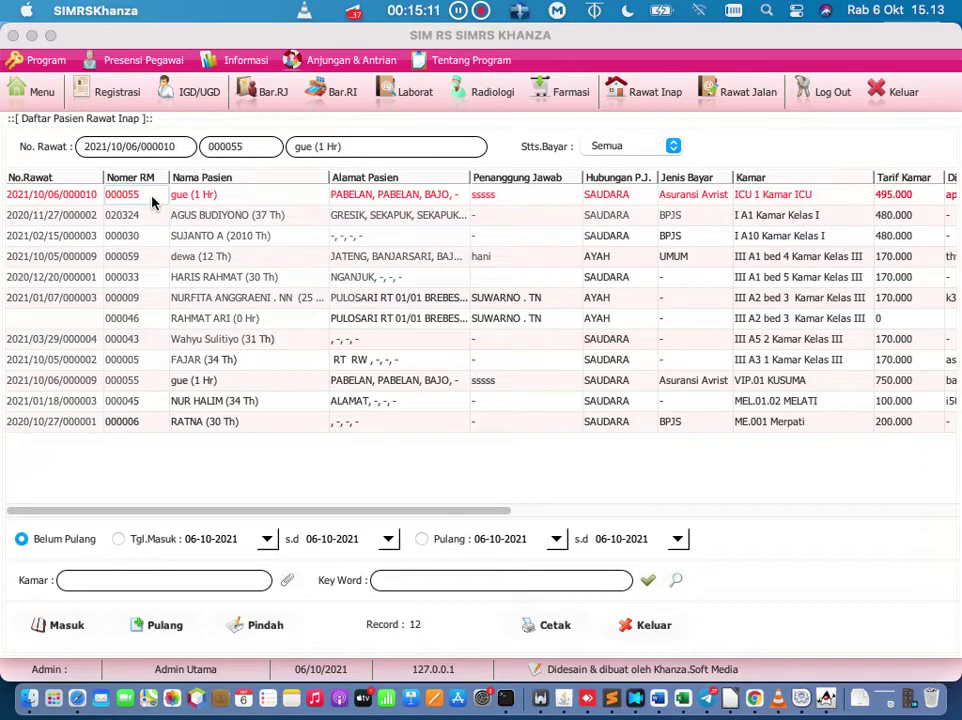
right_click(153, 202)
mouse_move(153, 202)
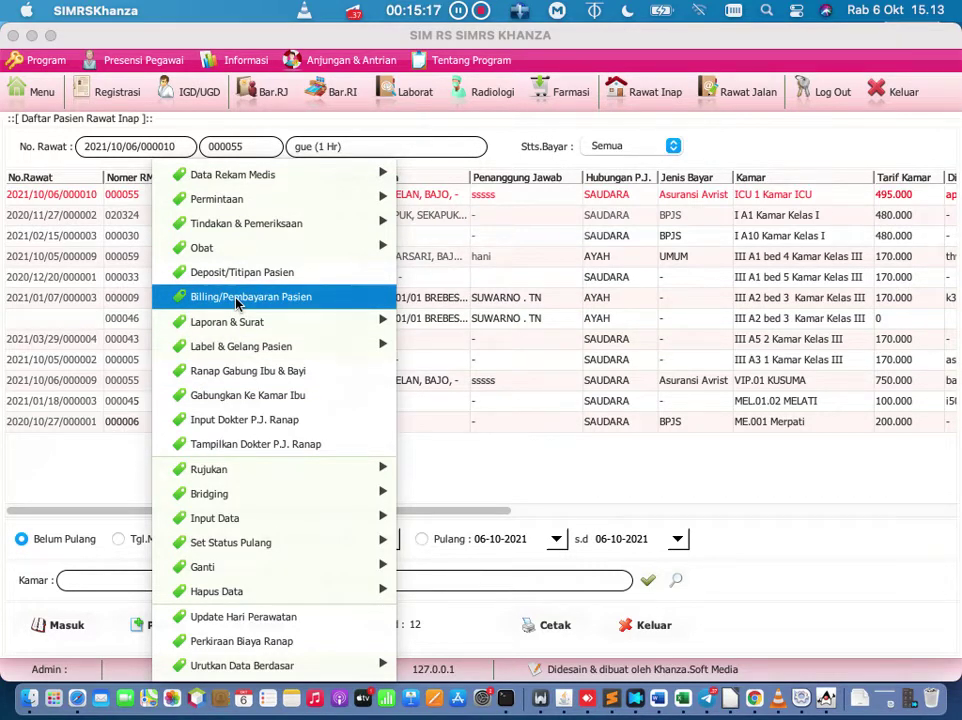
left_click(238, 300)
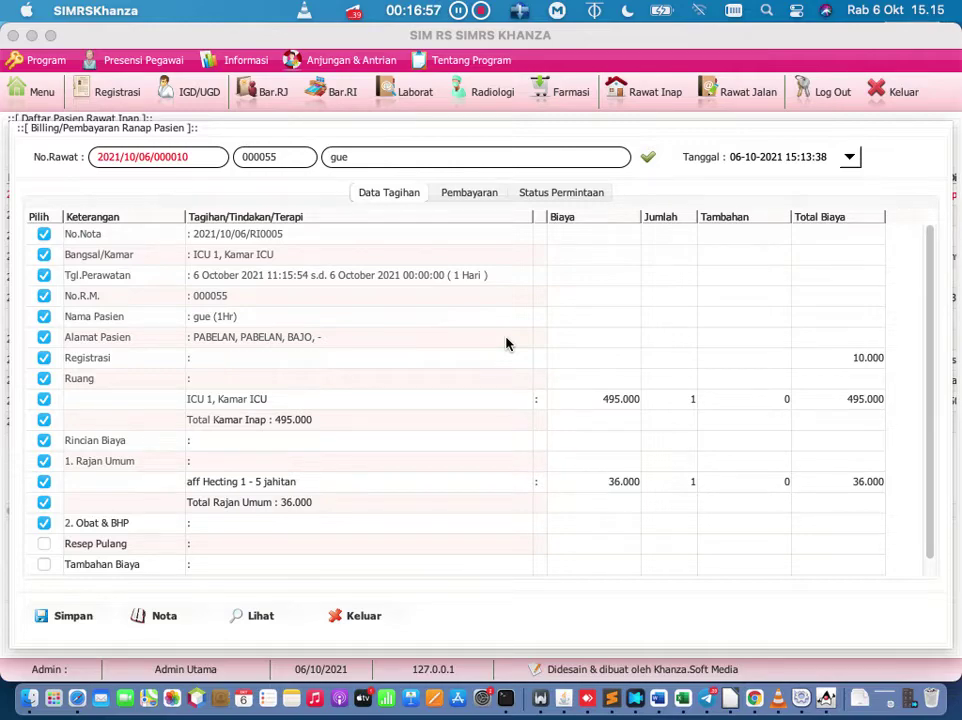
left_click(931, 388)
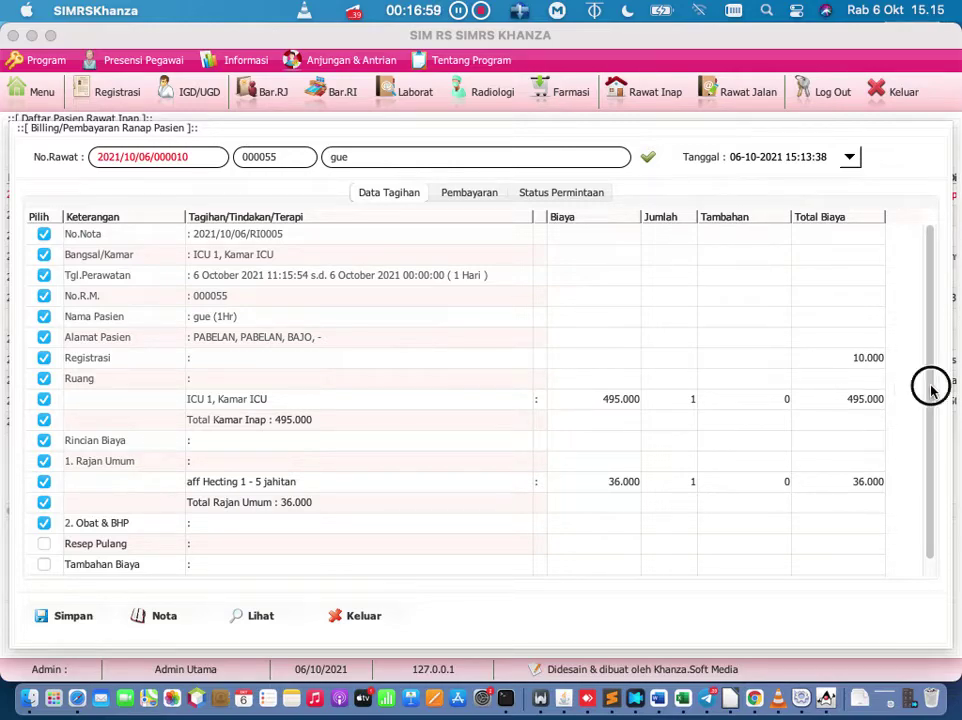
left_click_drag(931, 388, 951, 458)
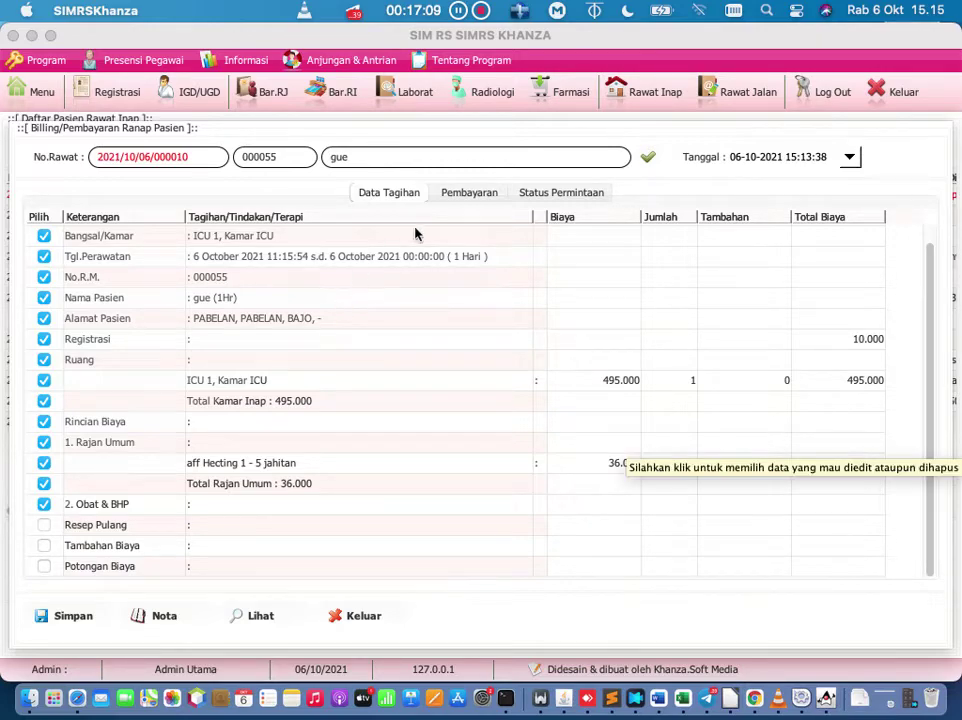
Step: Enter 541000 as the Bayar Cash payment for the inpatient bill
left_click(475, 193)
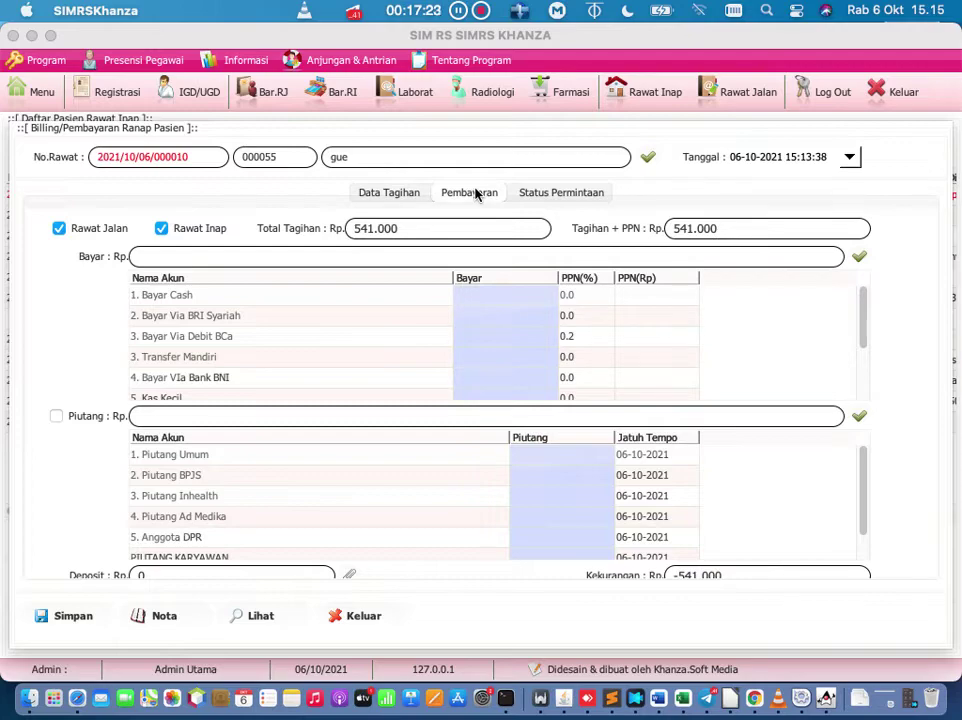
double_click(496, 292)
type("54")
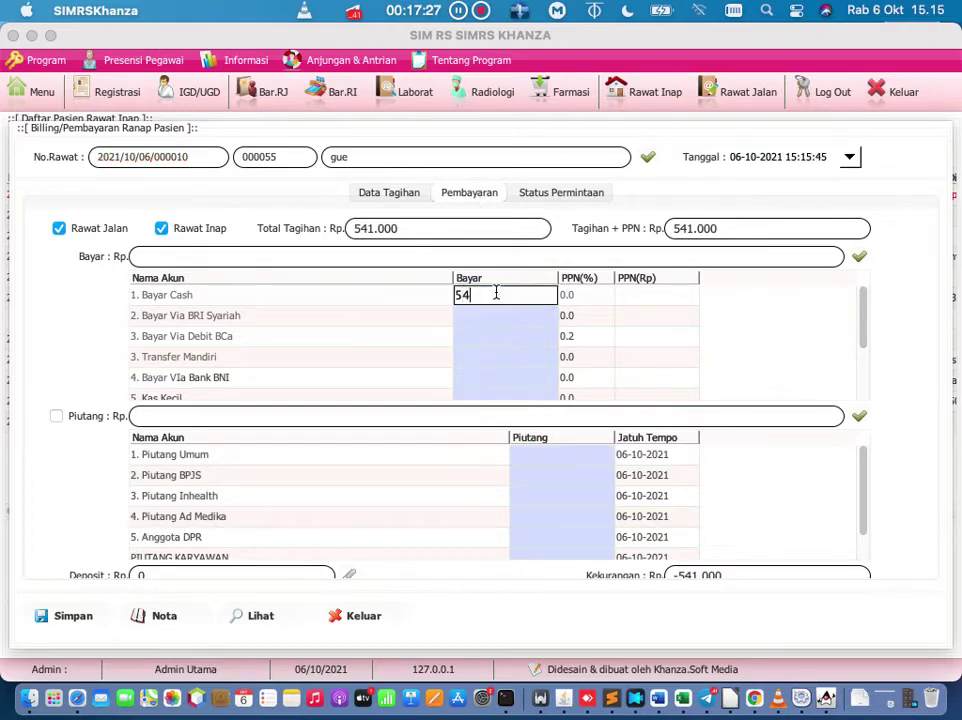
type("1000")
key("Return")
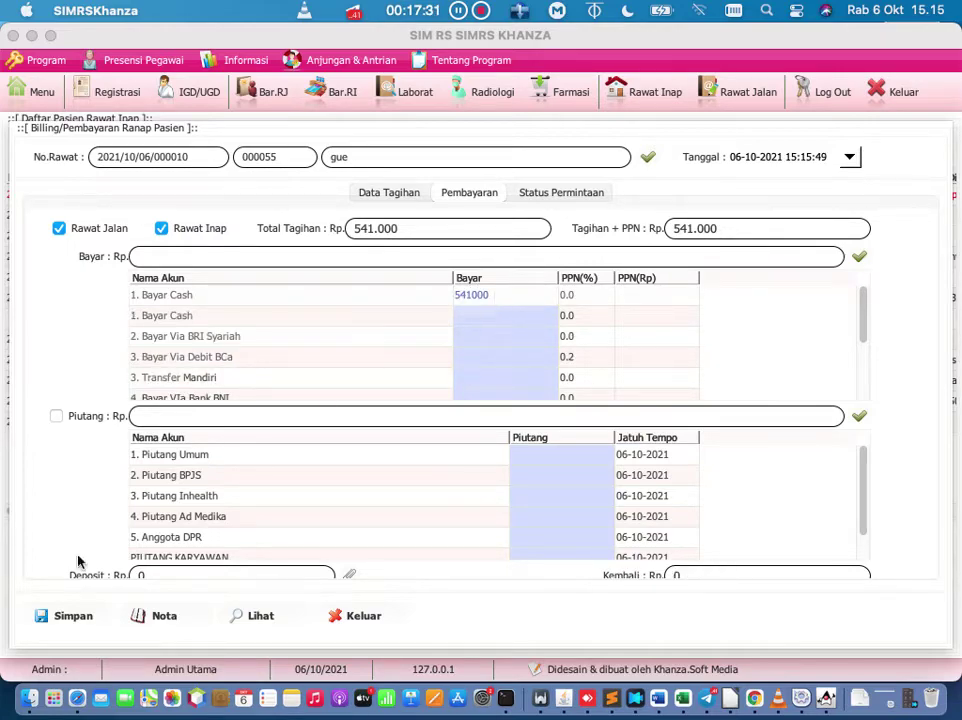
Step: Save the inpatient bill with Nota & Kwitansi as the documents to print, and cancel the print job
left_click(62, 619)
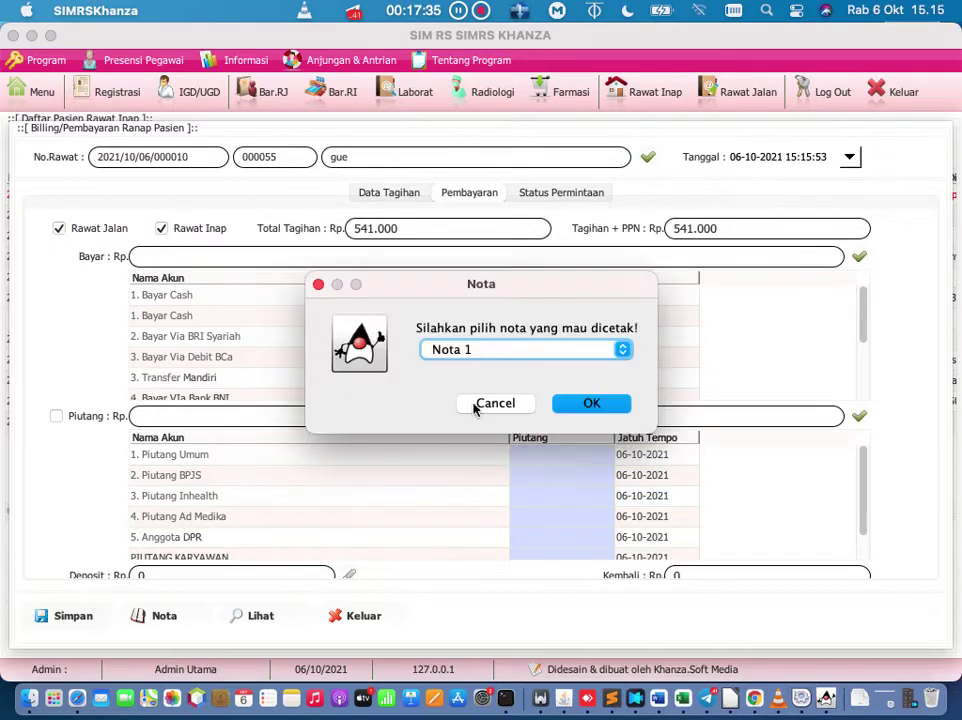
left_click(545, 343)
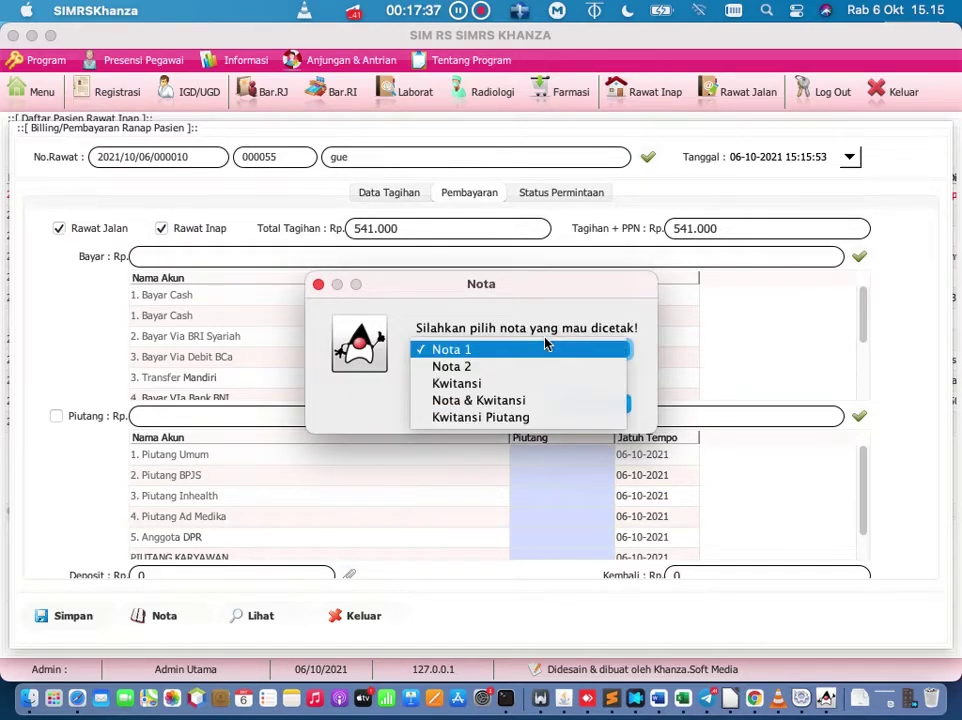
left_click(527, 400)
left_click(590, 402)
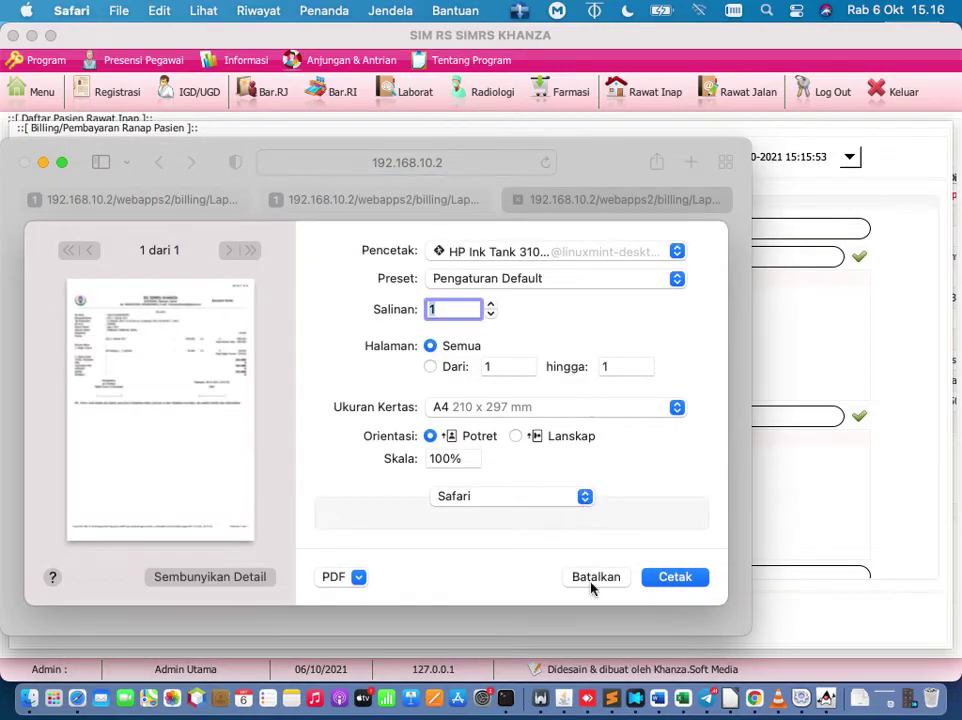
left_click(594, 578)
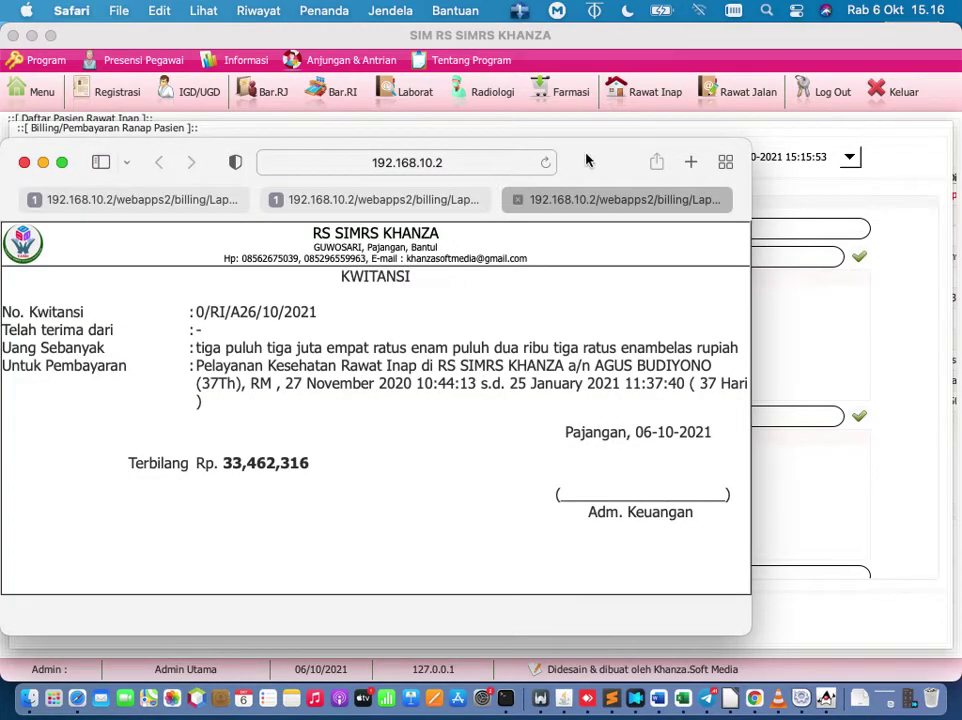
Step: Close the generated billing pages in Safari, and return to SIMRS Khanza to finish saving the inpatient bill
left_click(516, 202)
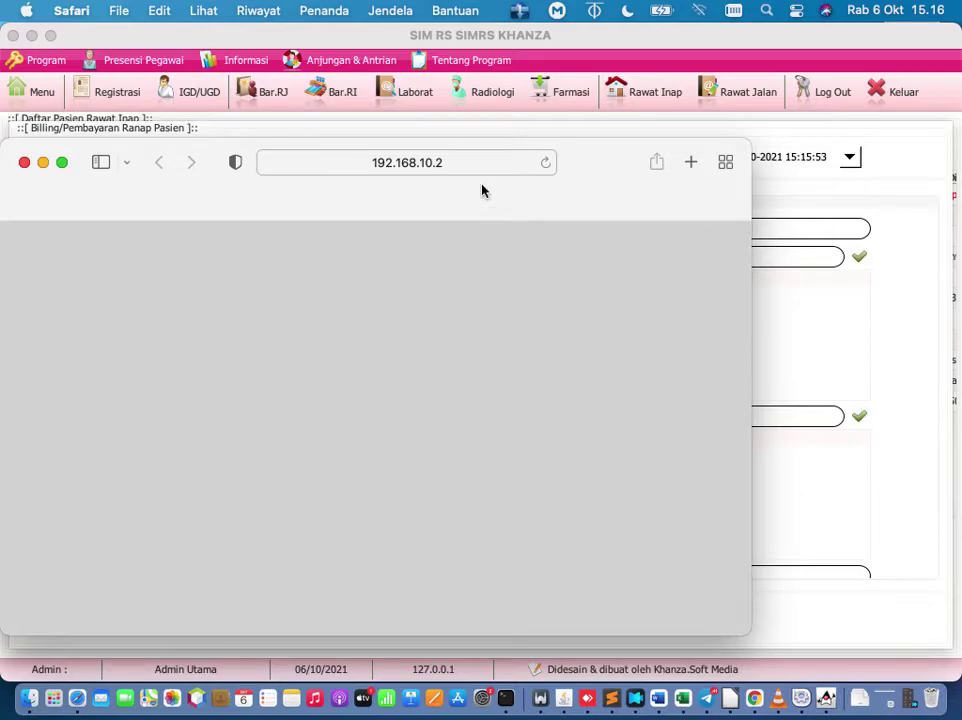
left_click(26, 162)
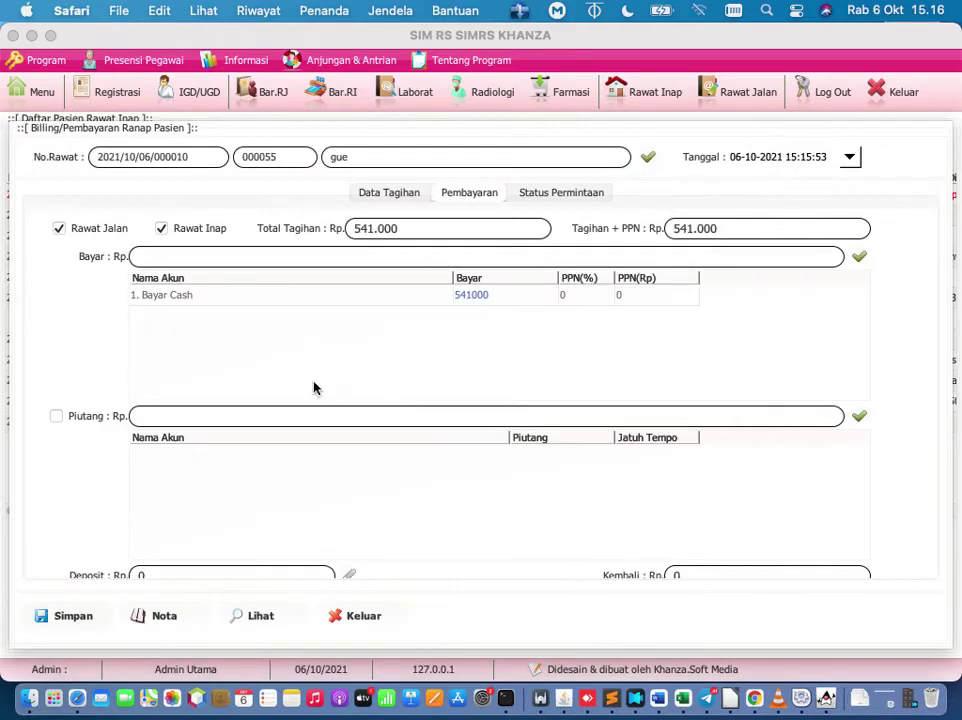
left_click(155, 616)
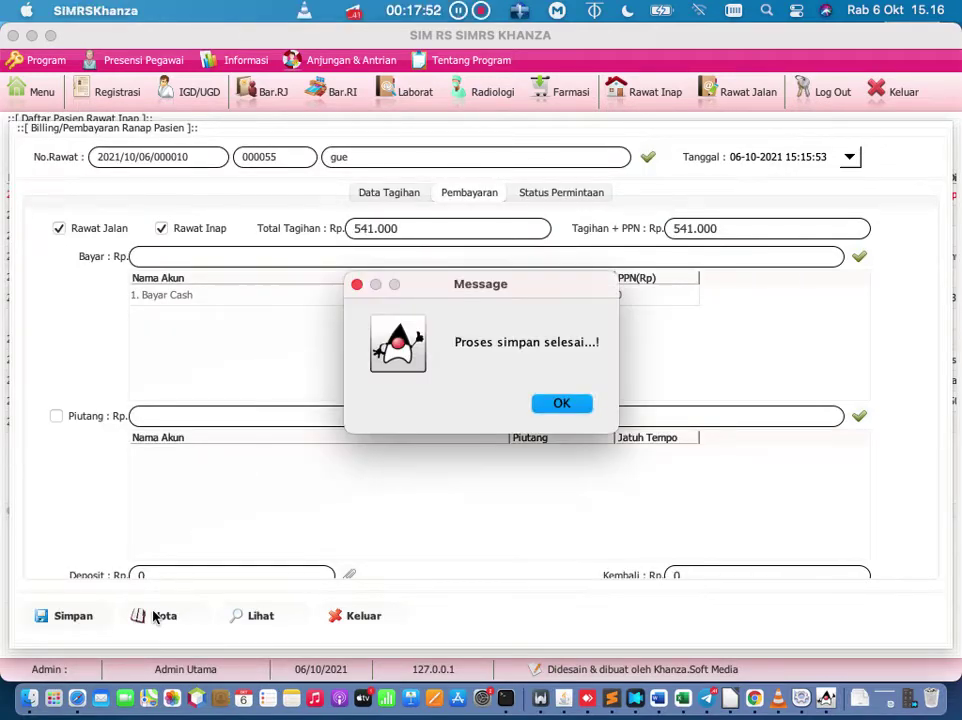
left_click(563, 404)
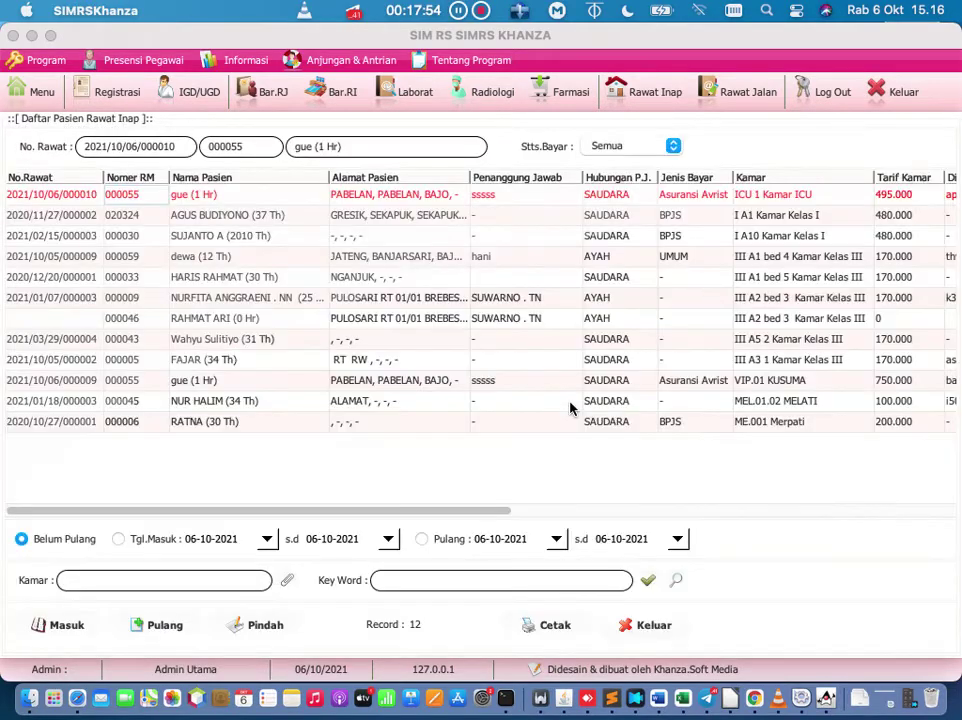
Step: Reopen the billing of the first-listed inpatient in ICU 1 from the inpatient list
left_click(139, 197)
left_click(615, 434)
right_click(160, 196)
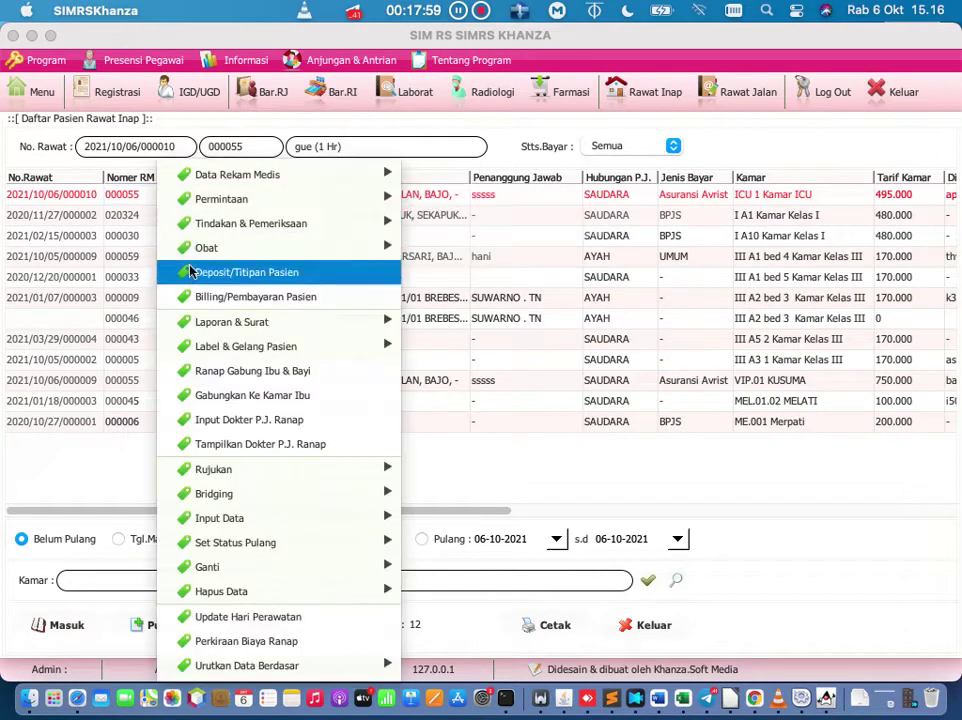
left_click(196, 297)
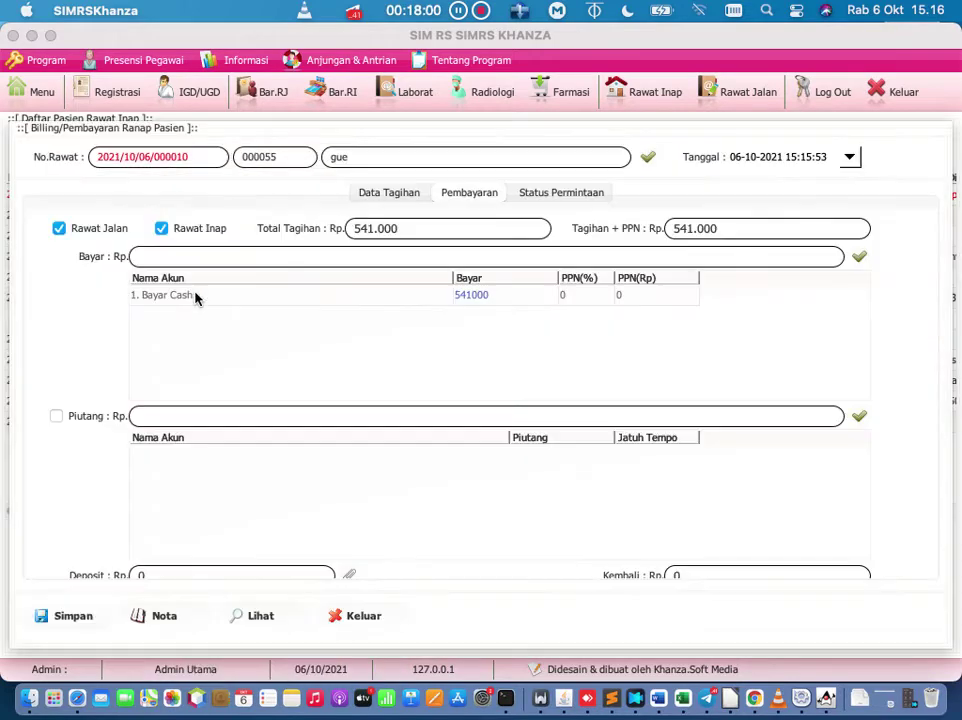
Step: Generate Nota 1 for the inpatient bill, cancel its print job, and return to the billing after viewing the document
left_click(156, 620)
left_click(566, 350)
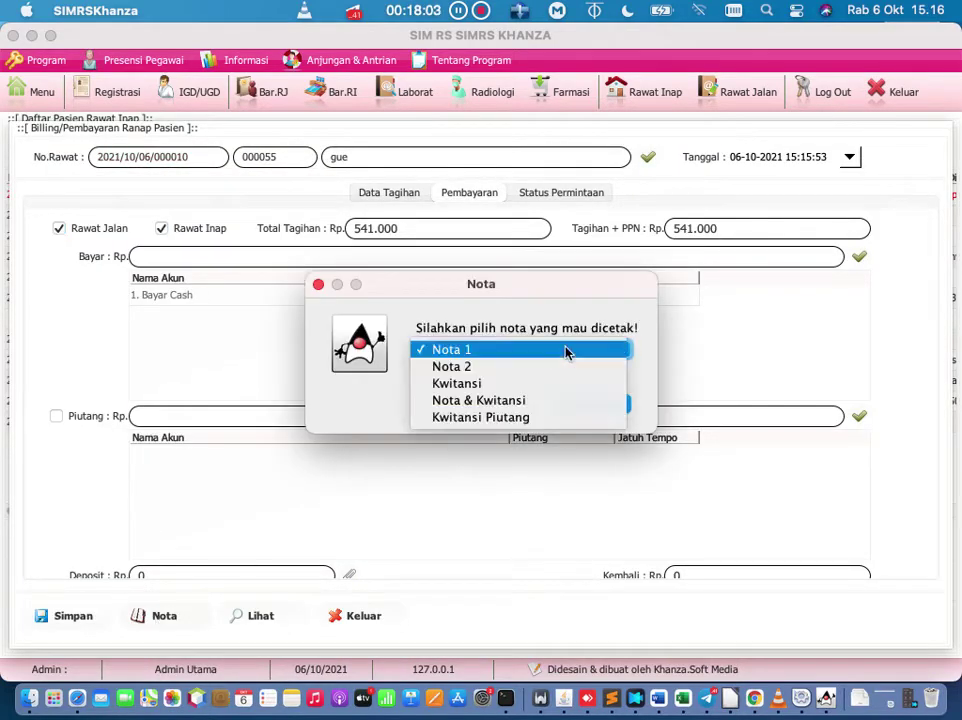
left_click(655, 356)
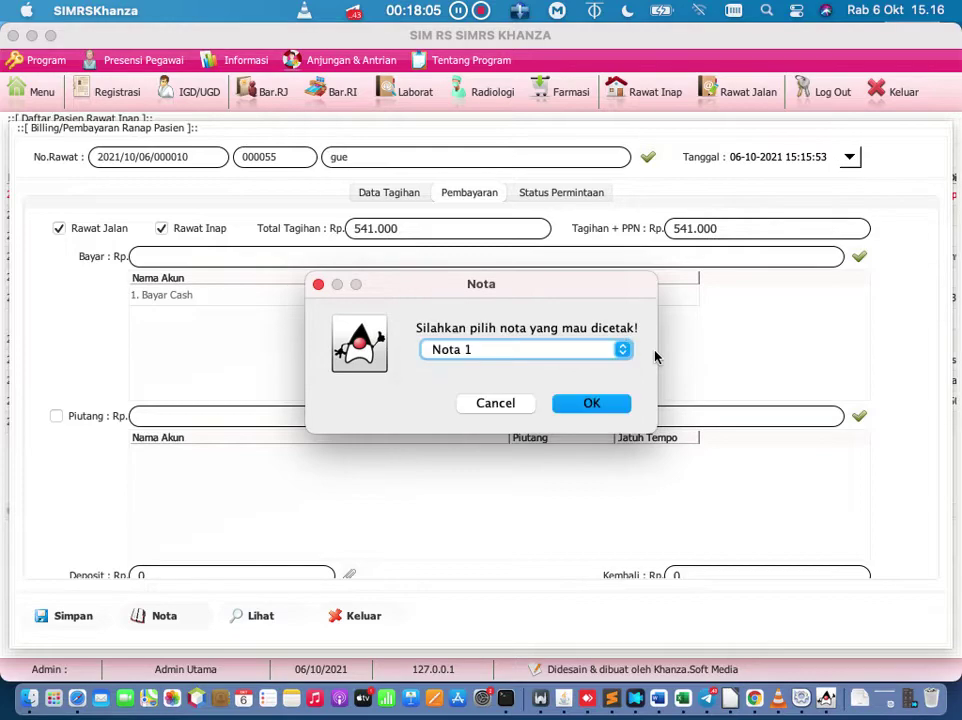
left_click(601, 402)
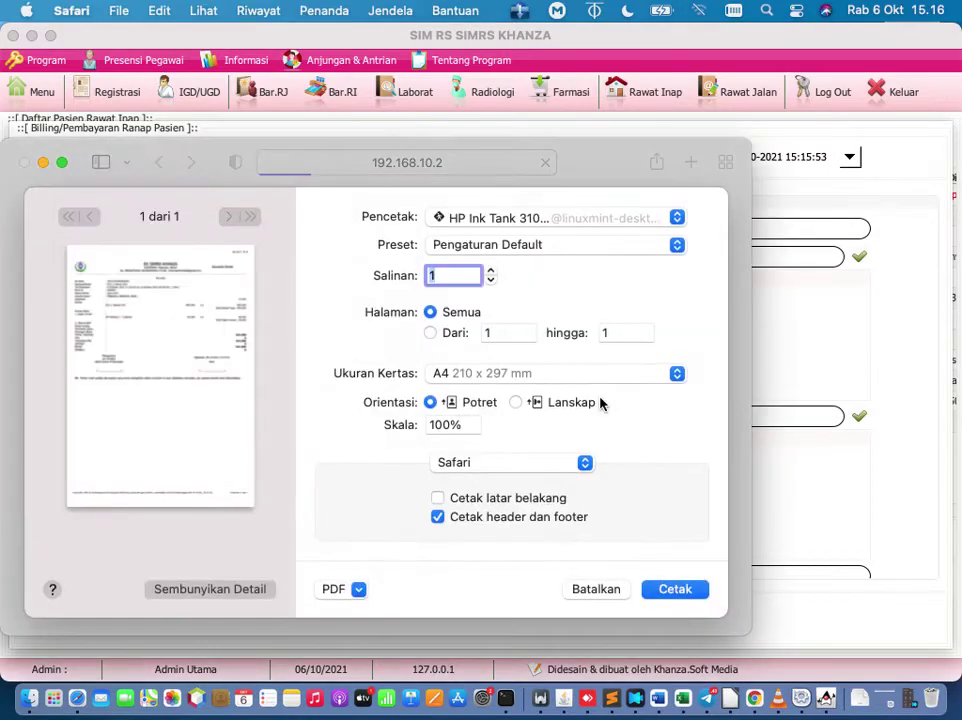
left_click(594, 592)
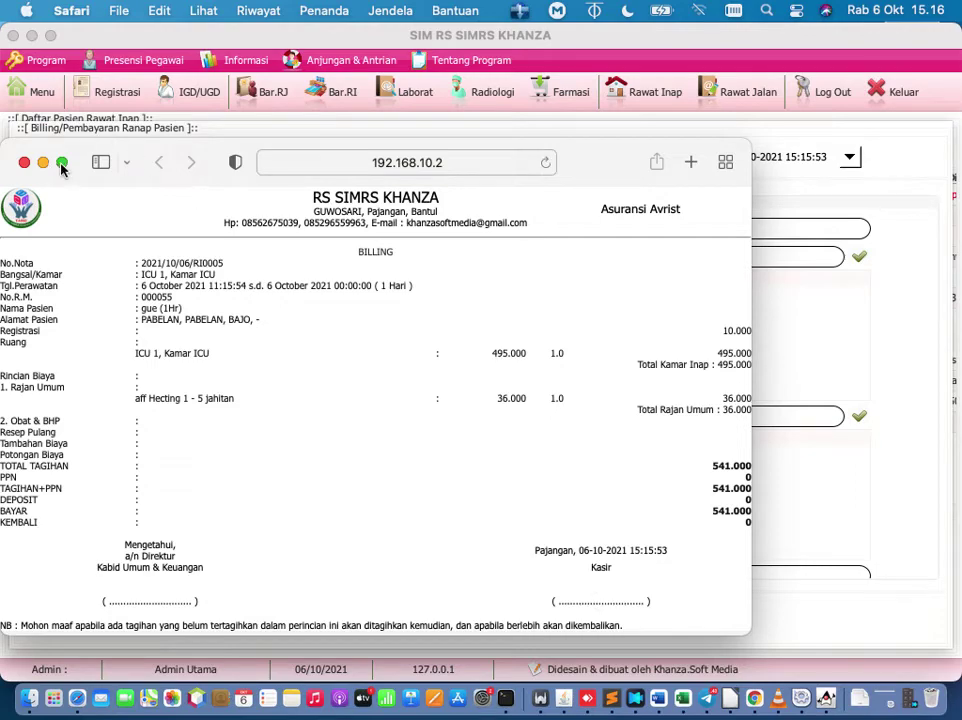
mouse_move(61, 168)
left_click(850, 351)
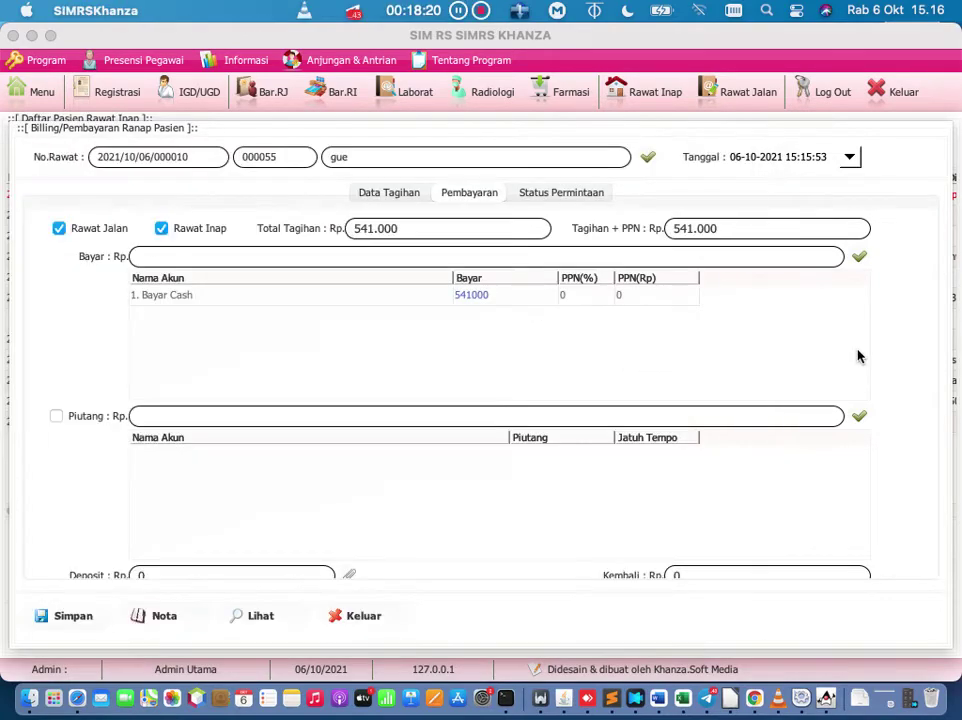
Step: Generate the Kwitansi for the inpatient bill, cancel its print job, and return to the billing after viewing the receipt
left_click(140, 616)
left_click(519, 349)
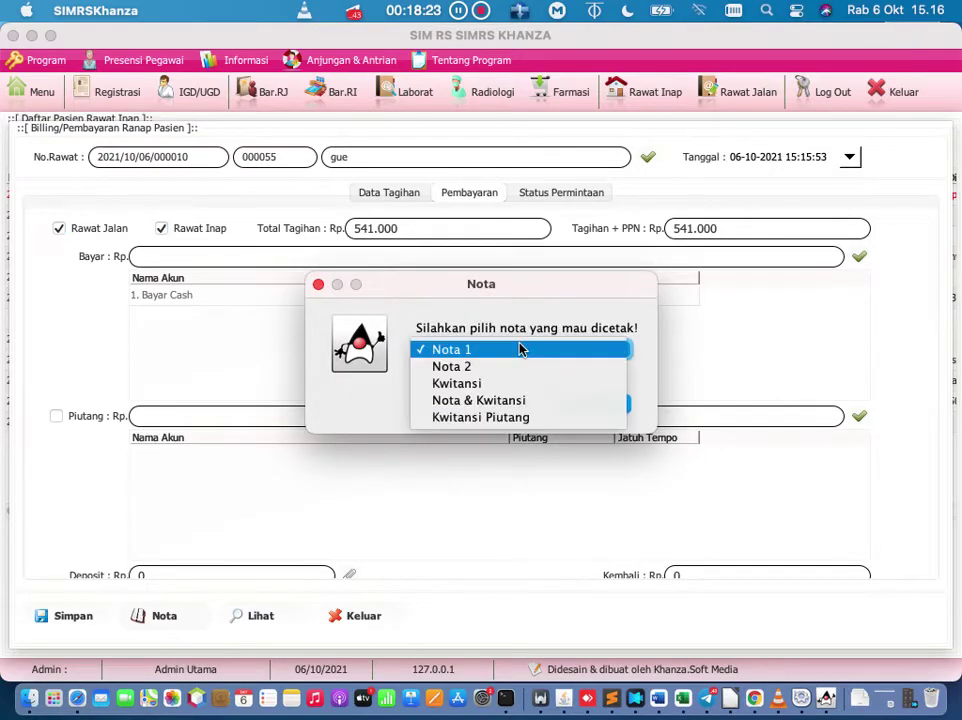
left_click(507, 383)
left_click(589, 403)
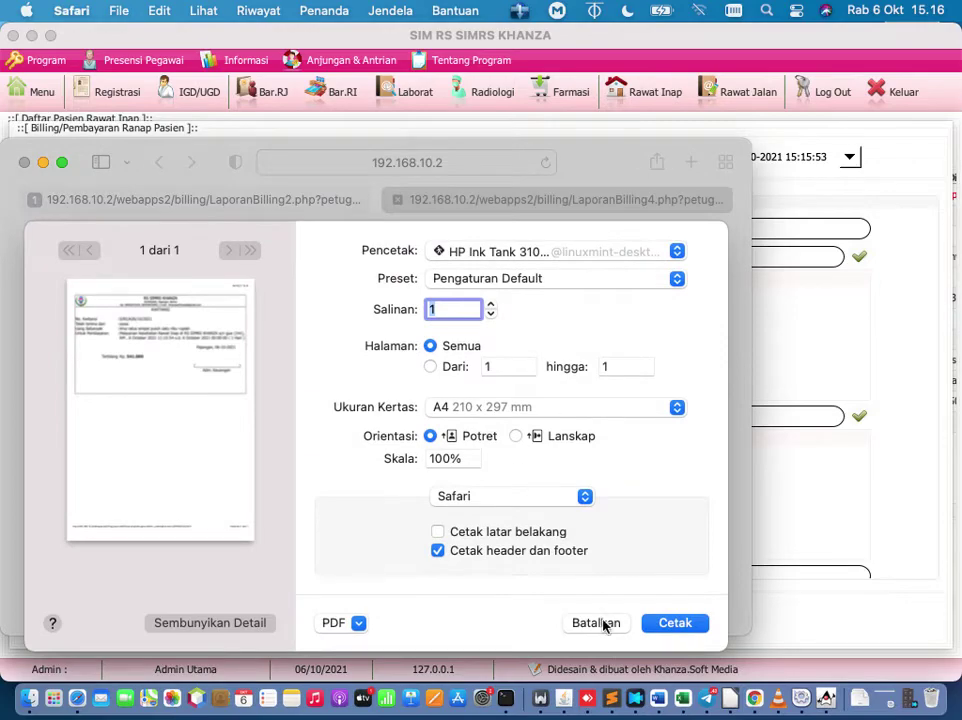
left_click(600, 622)
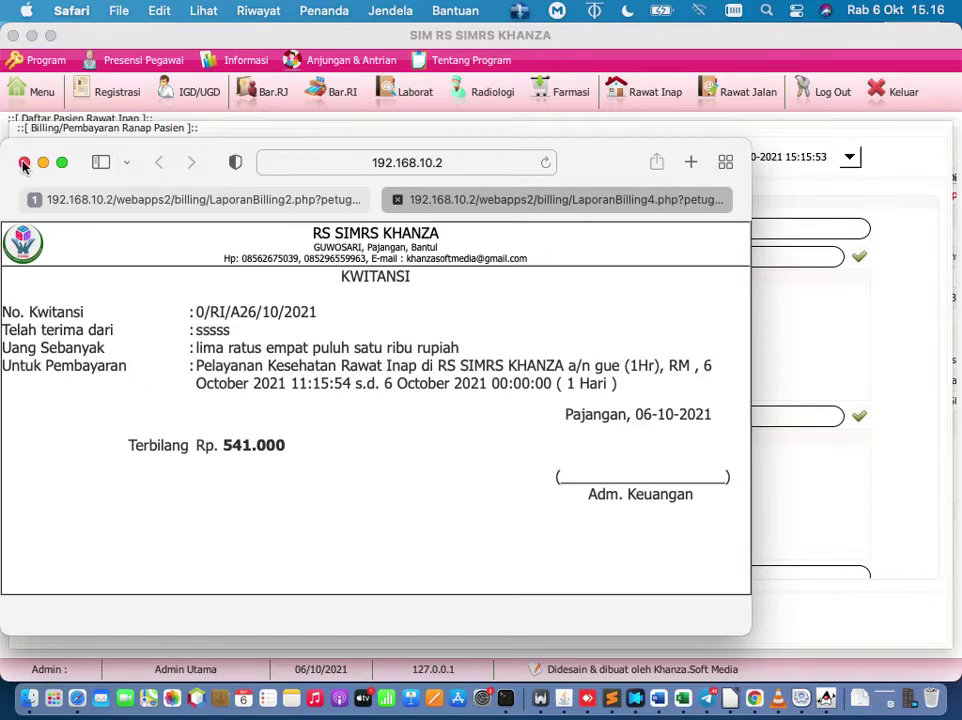
left_click(777, 369)
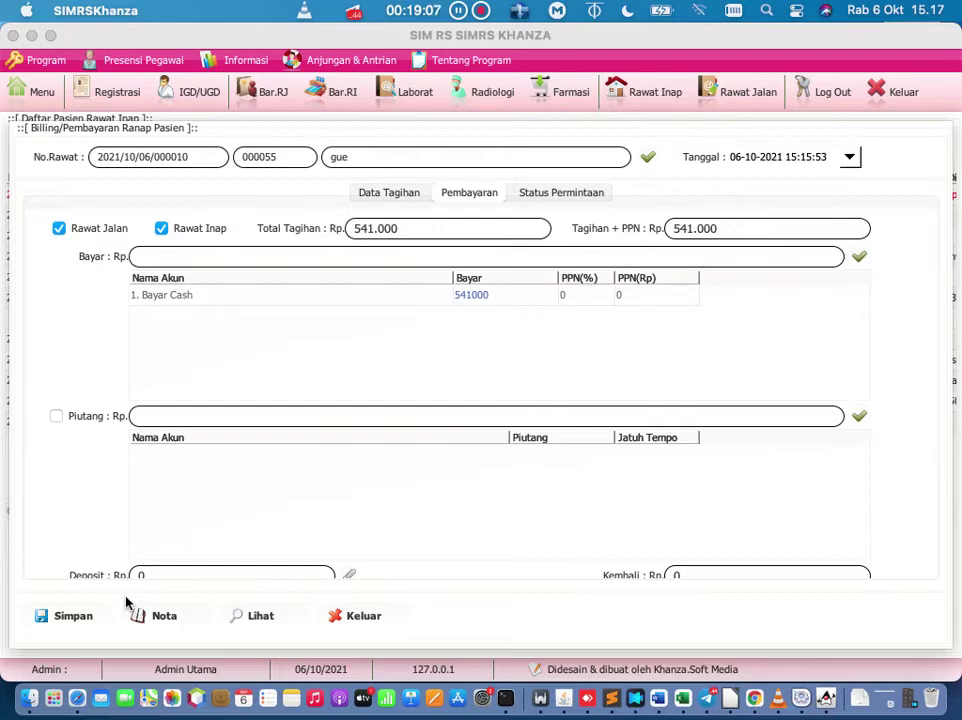
Step: Check the request status and charges of the inpatient bill, and return to the inpatient list
left_click(571, 196)
left_click(389, 191)
left_click(657, 110)
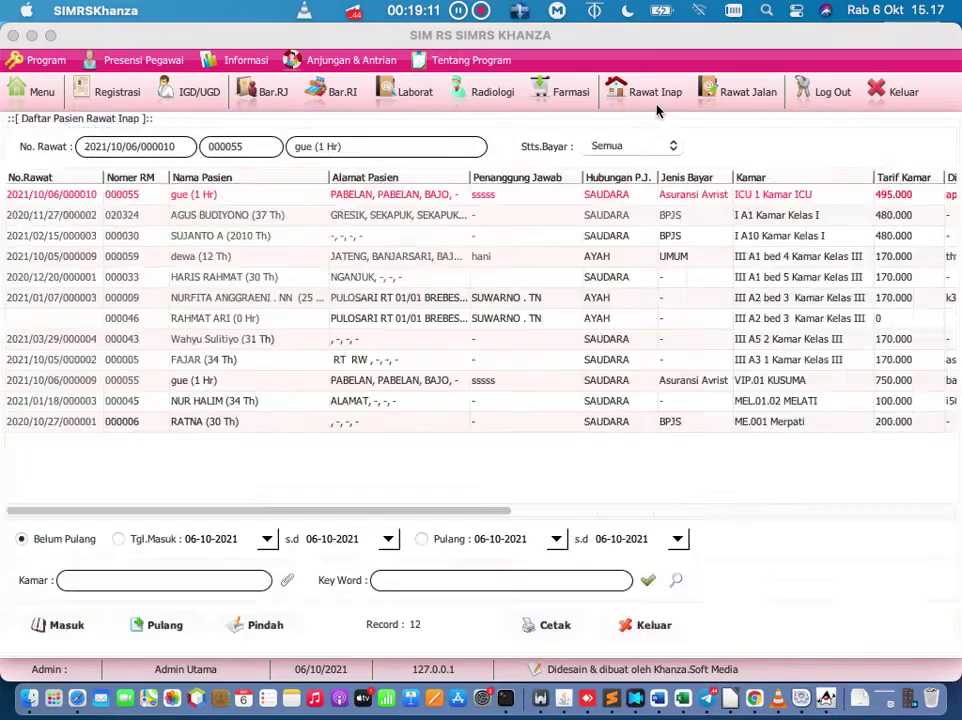
Step: Open the first-listed outpatient's billing, declining to pay the arrears, and review its payment accounts and request status
left_click(737, 97)
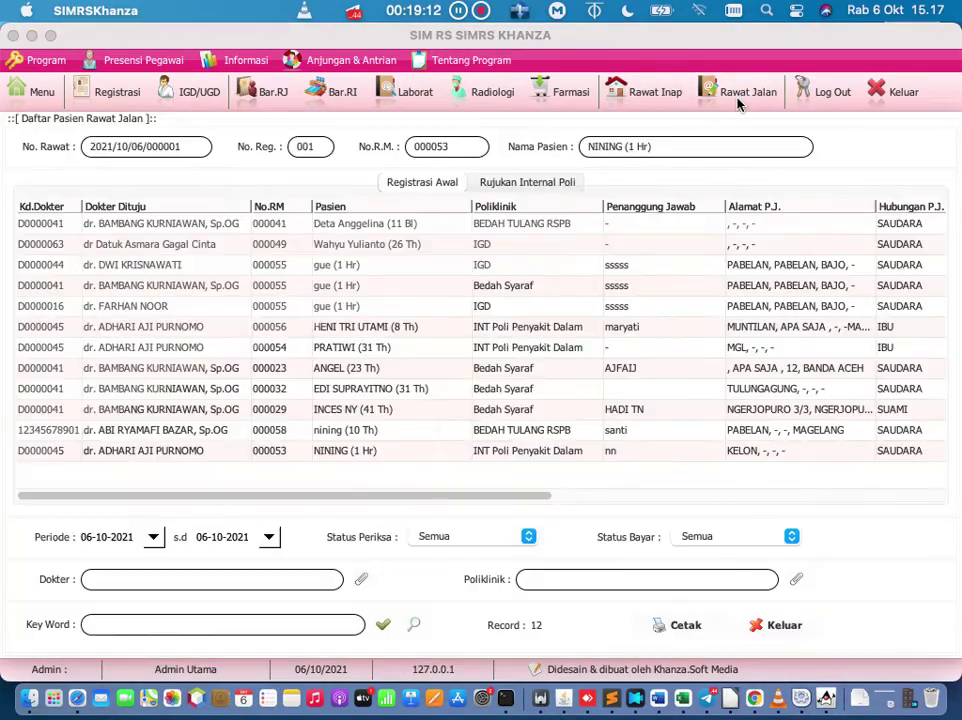
left_click(276, 227)
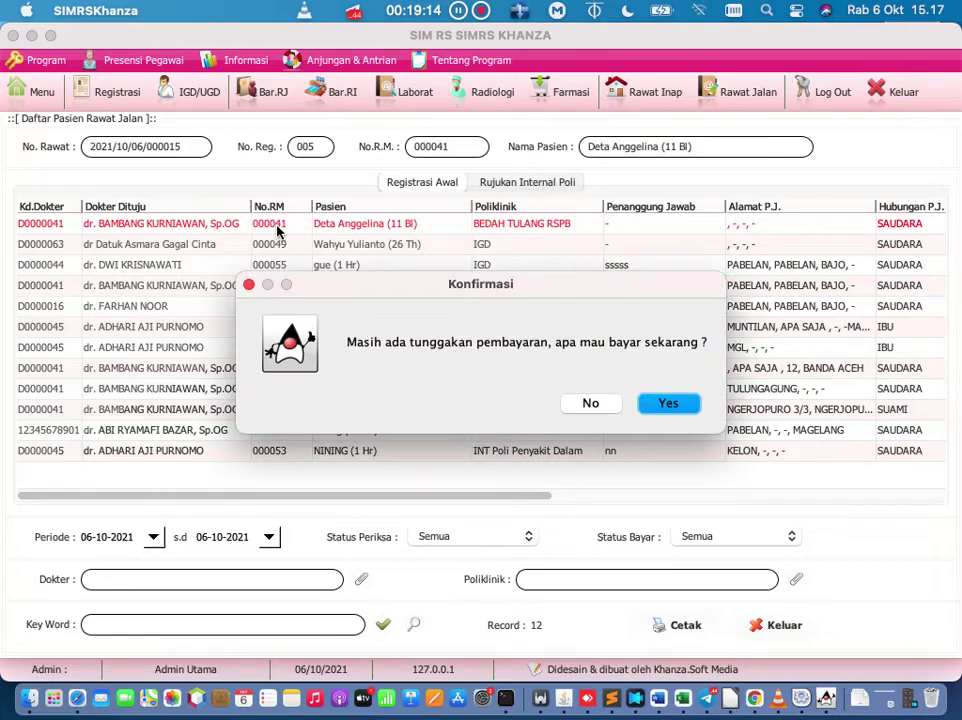
left_click(590, 406)
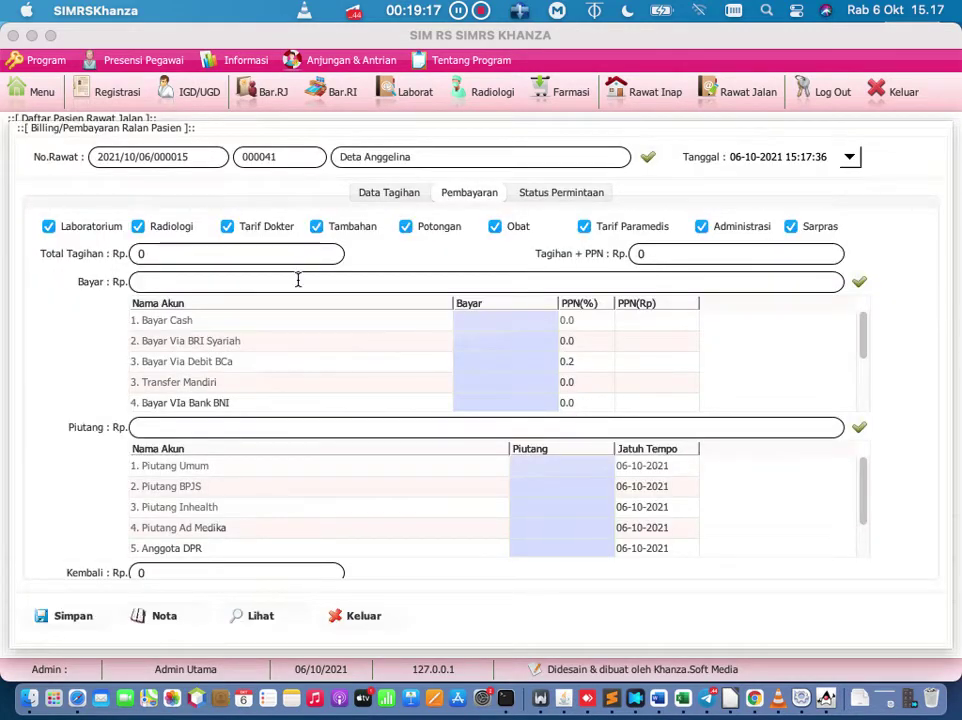
scroll(200, 327, "down", 4)
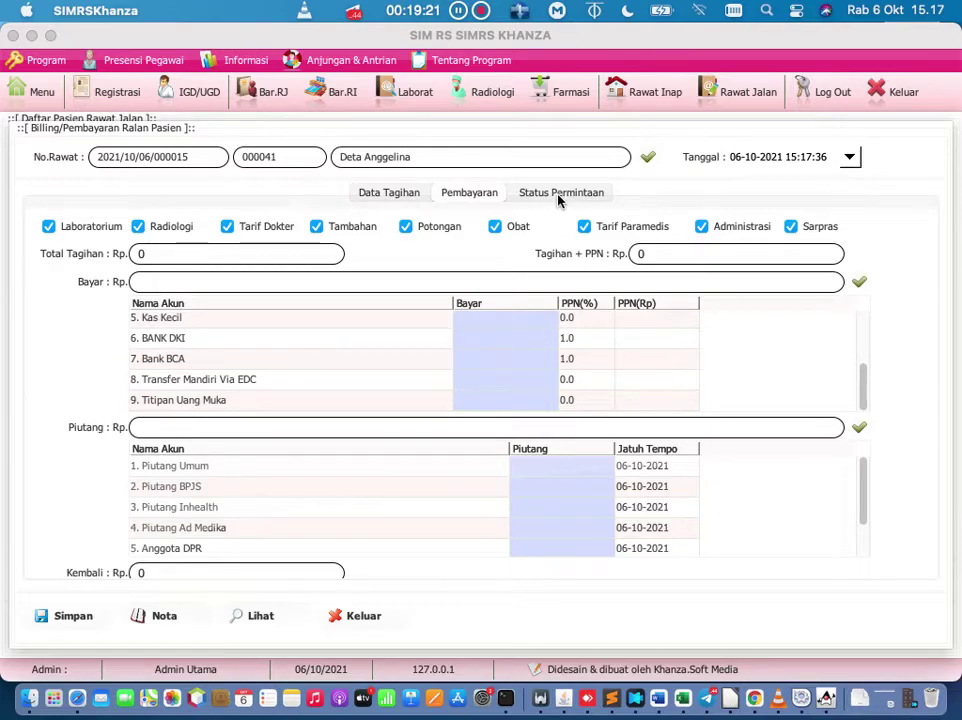
left_click(558, 197)
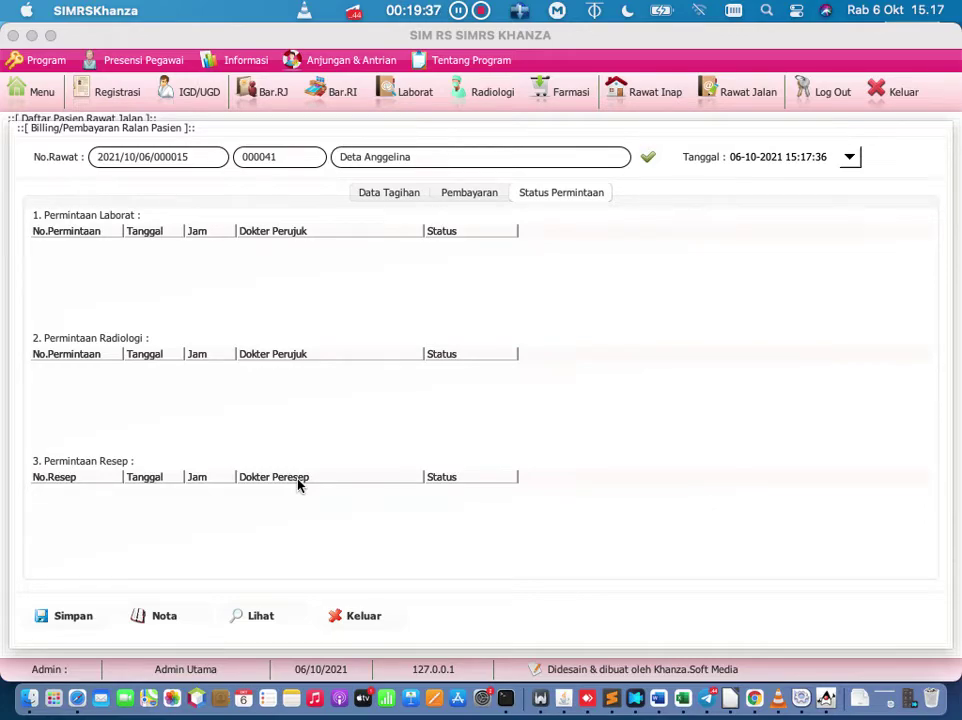
Step: Check the request status in the billing of the ICU 1 inpatient listed first, and close the billing
left_click(637, 95)
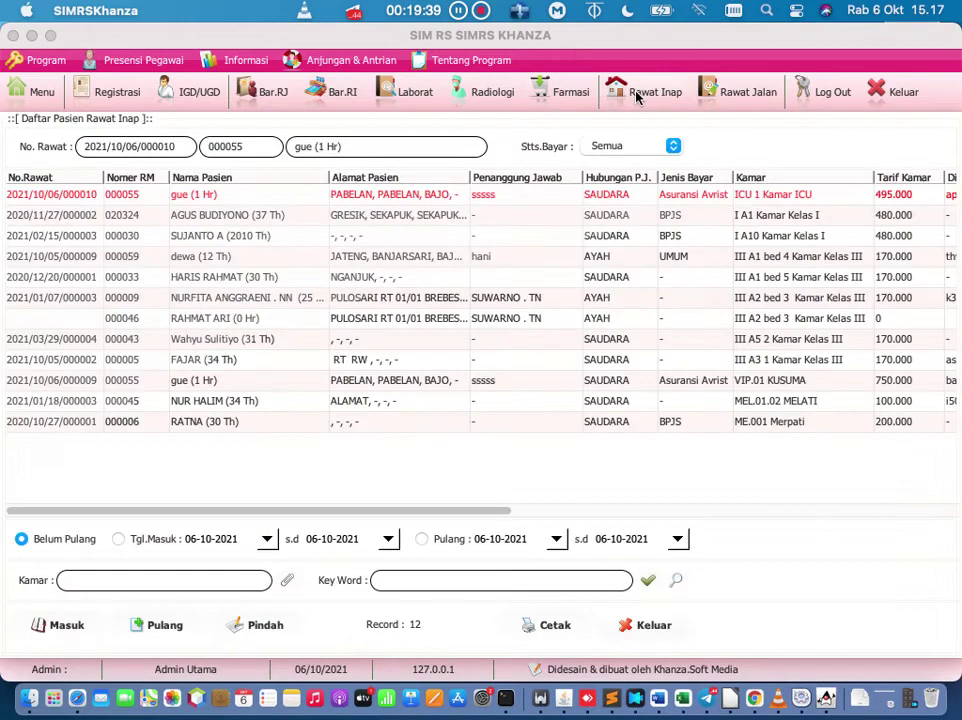
left_click(141, 196)
right_click(141, 196)
left_click(181, 295)
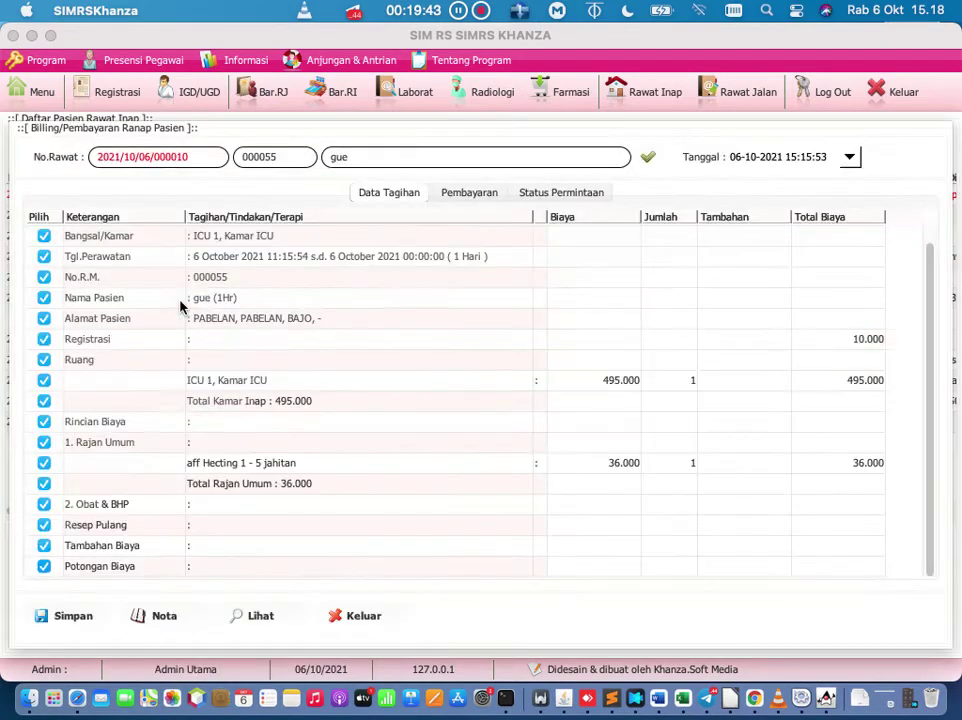
left_click(548, 195)
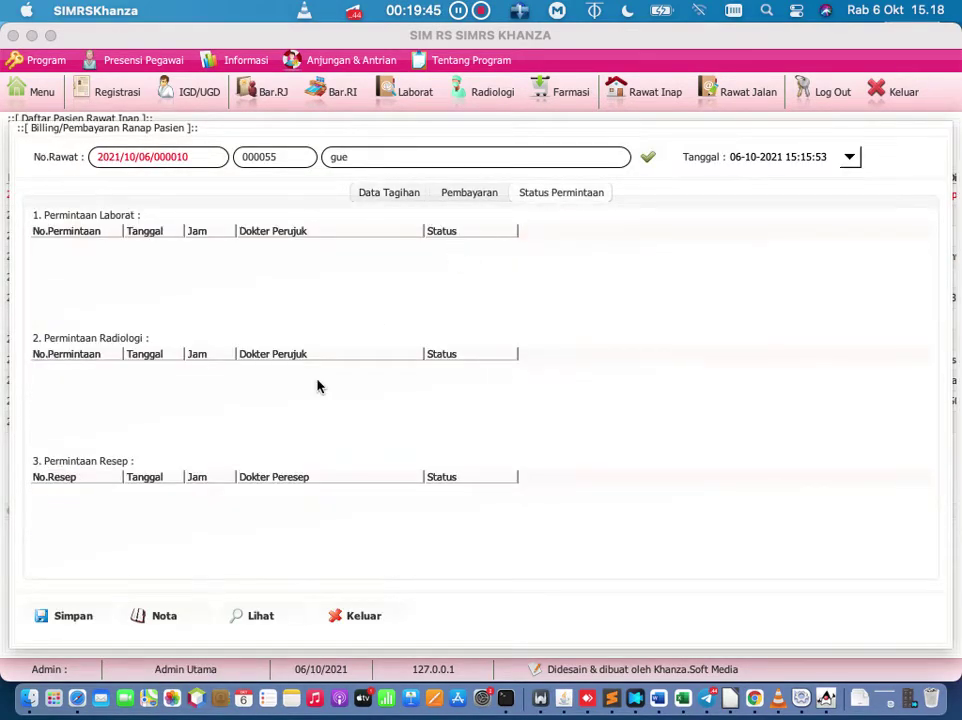
left_click(361, 615)
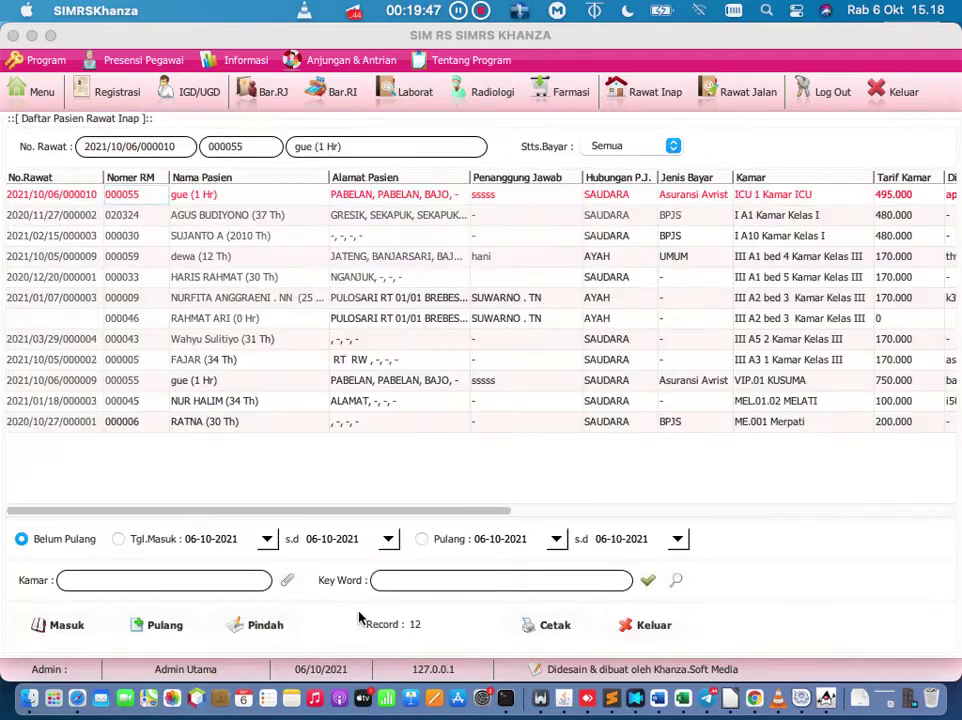
Step: Review the request status, payment and charges in the billing of the I A1 Kamar Kelas I inpatient, and close it
left_click(146, 216)
right_click(146, 216)
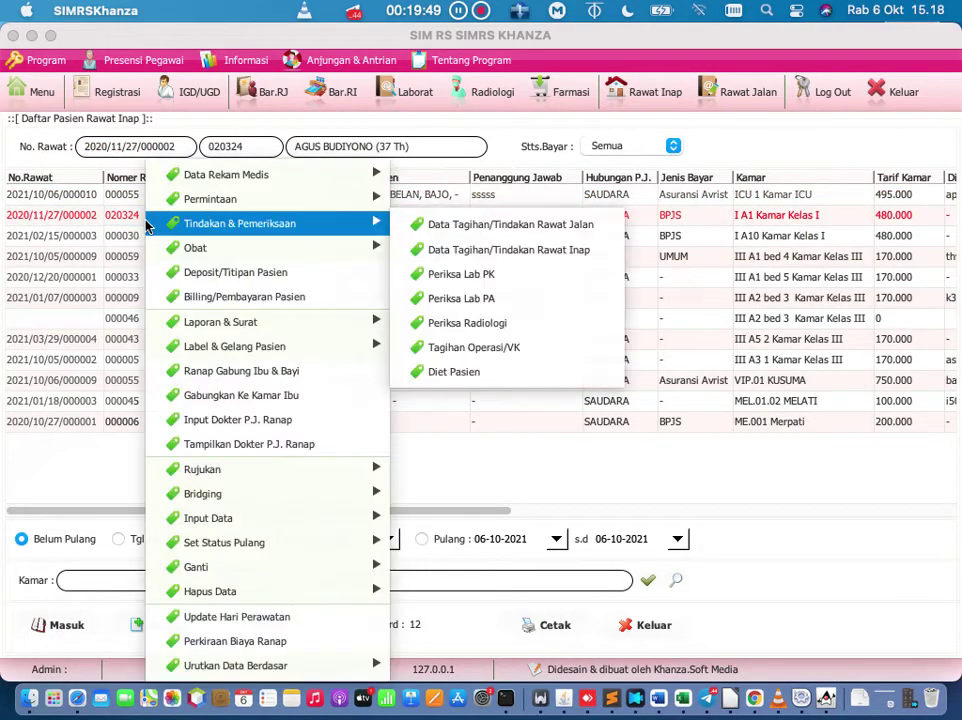
left_click(230, 299)
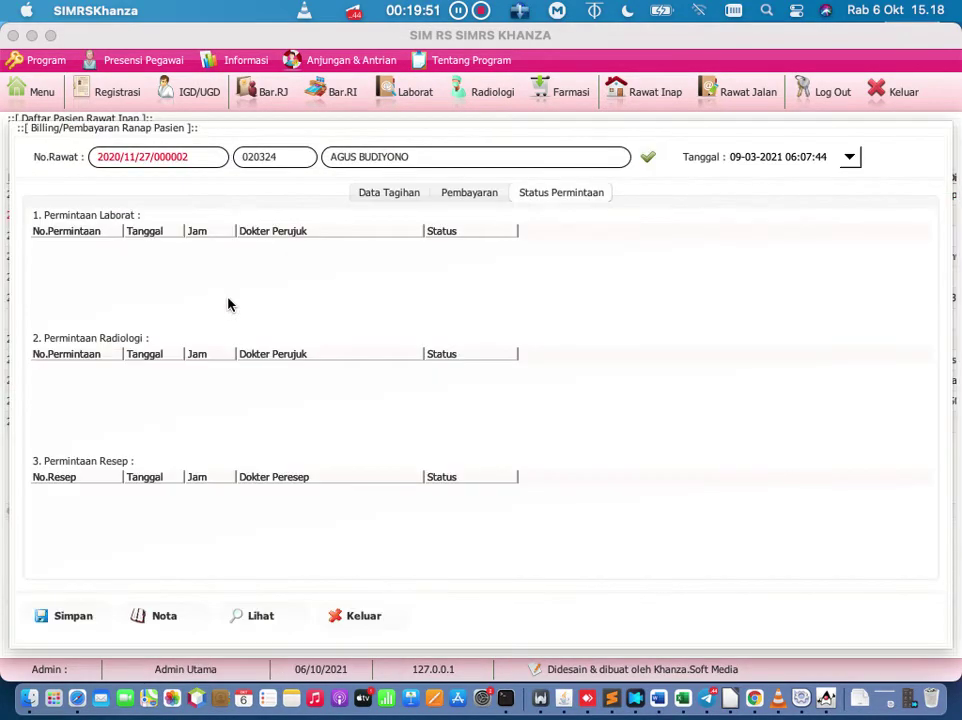
left_click(557, 199)
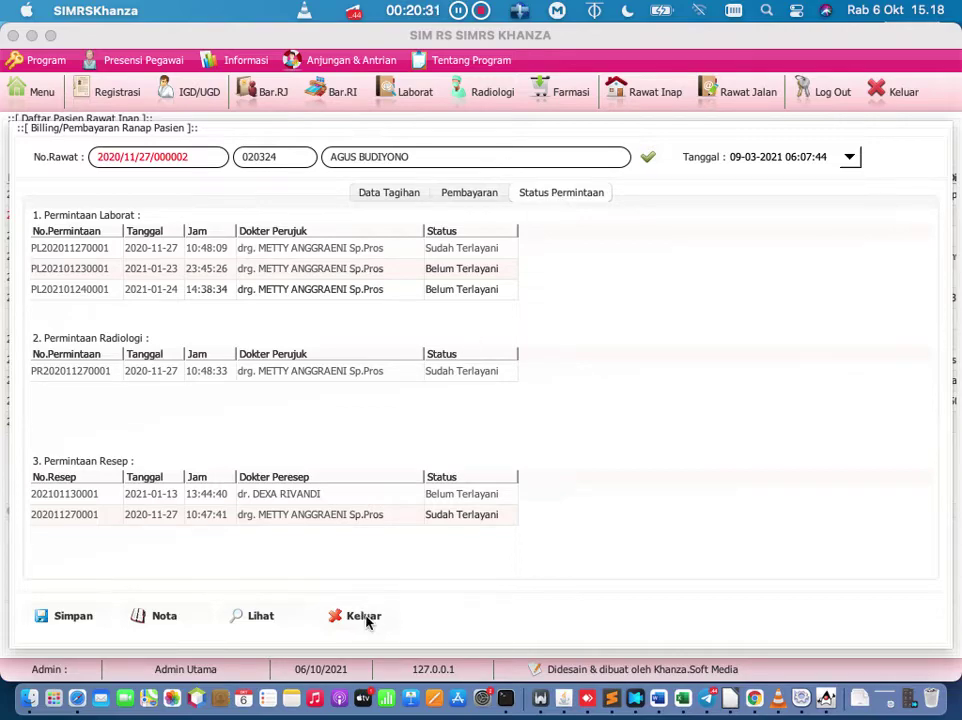
left_click(466, 196)
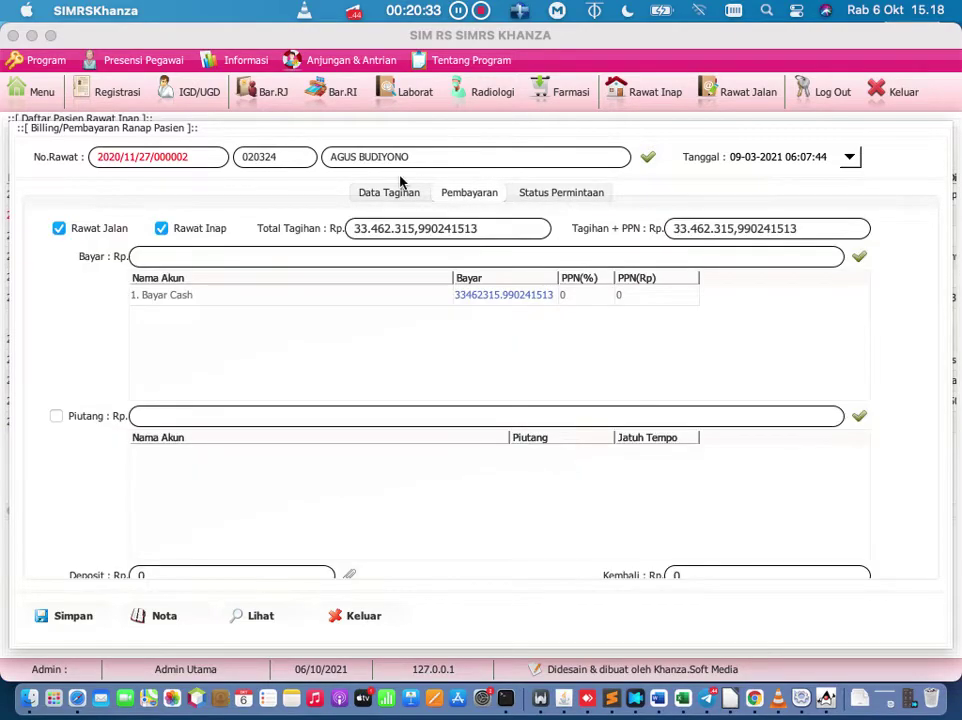
left_click(391, 193)
left_click(459, 193)
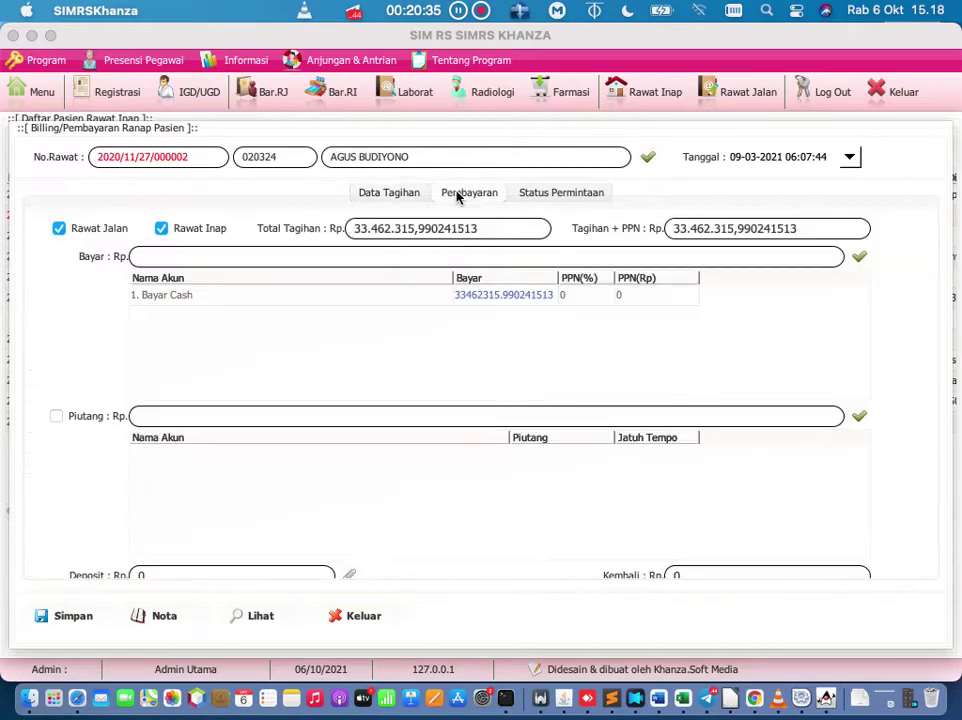
left_click(360, 612)
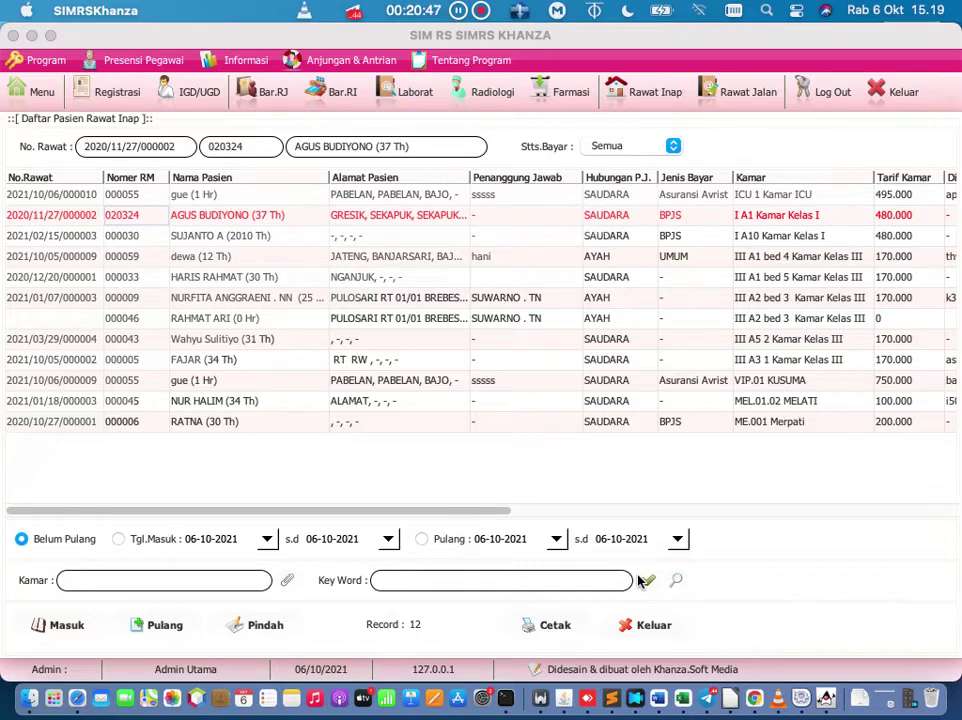
Step: Search the main menu for "paym" and open Payment Point
left_click(46, 91)
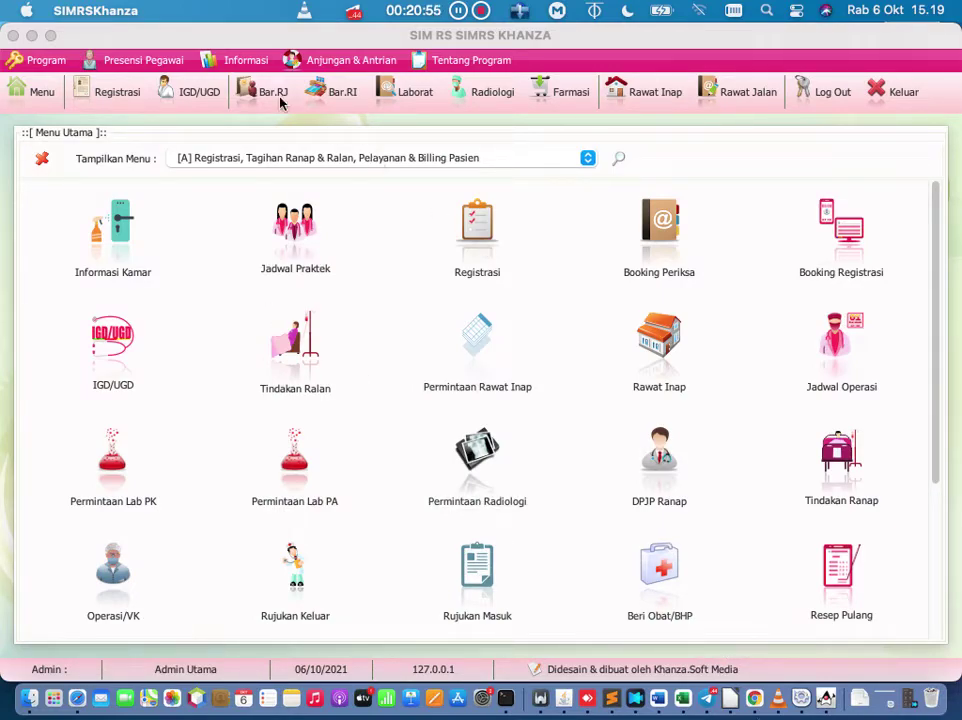
left_click(618, 158)
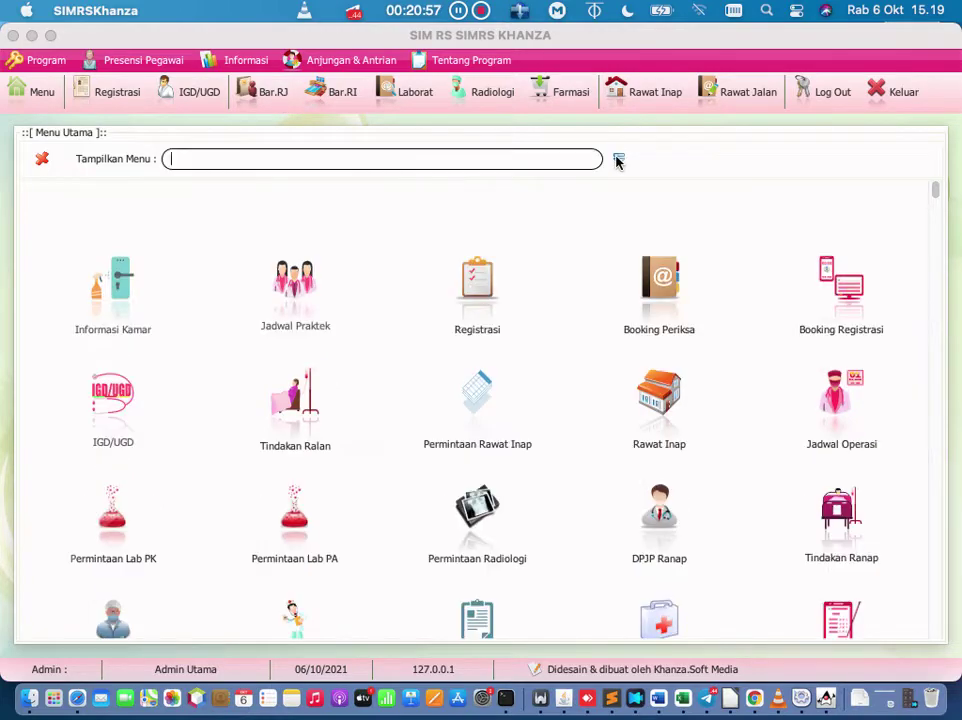
type("paym")
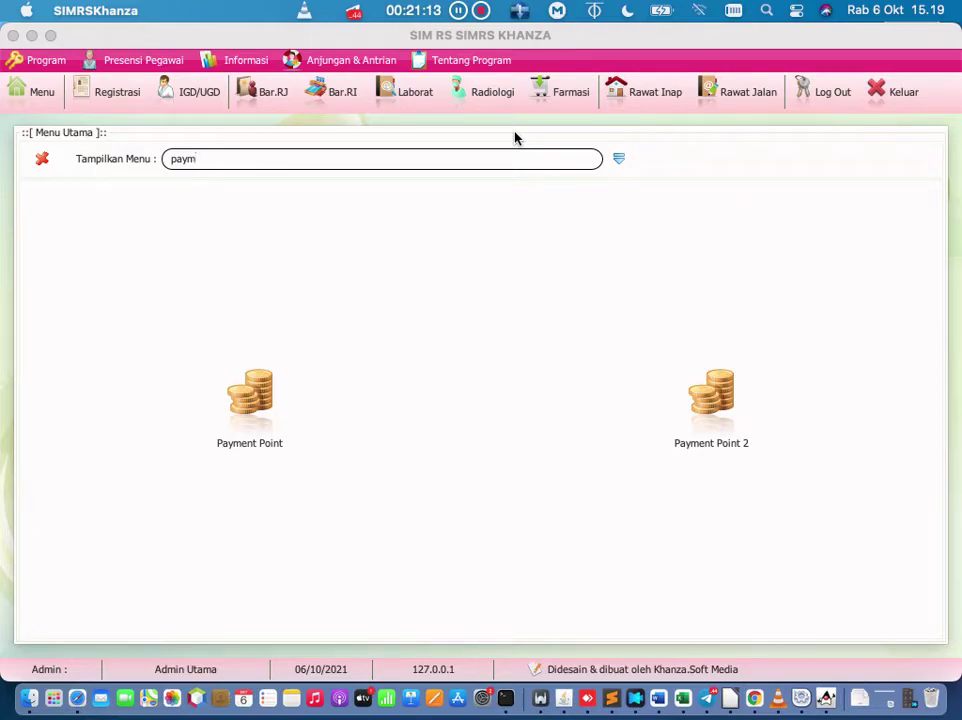
left_click(243, 403)
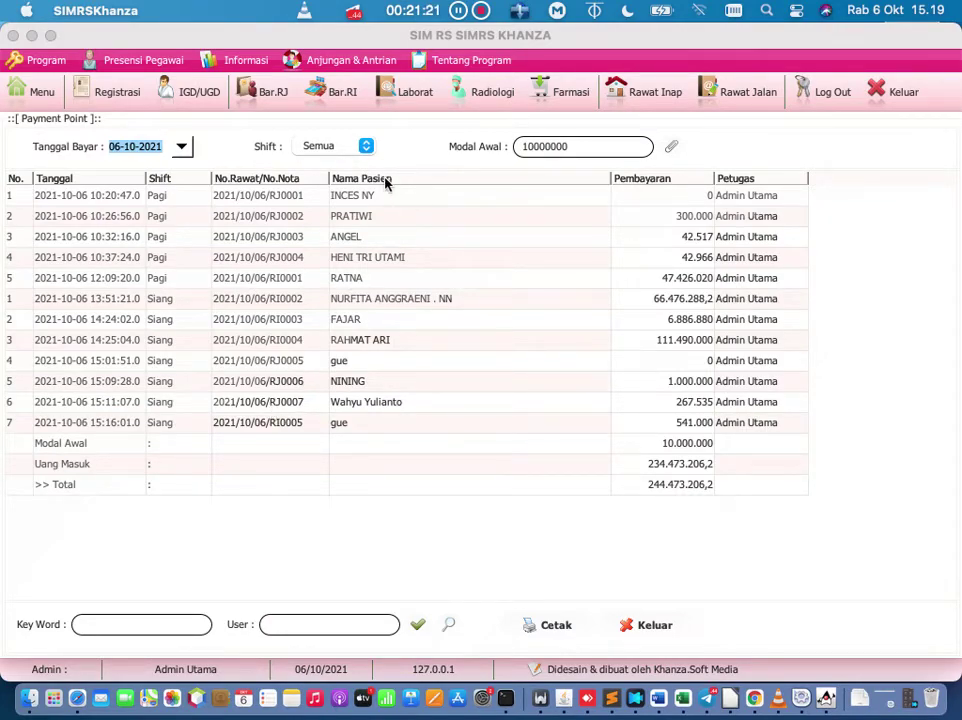
Step: Filter the Payment Point transactions of 06-10-2021 to the Pagi shift
left_click(363, 147)
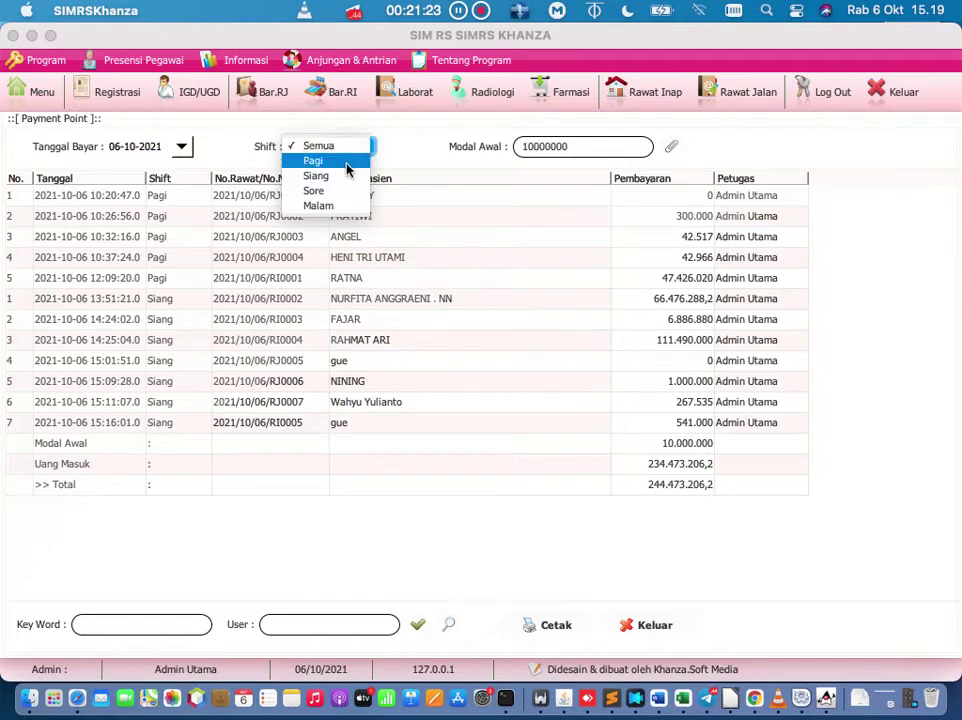
left_click(350, 162)
left_click(418, 627)
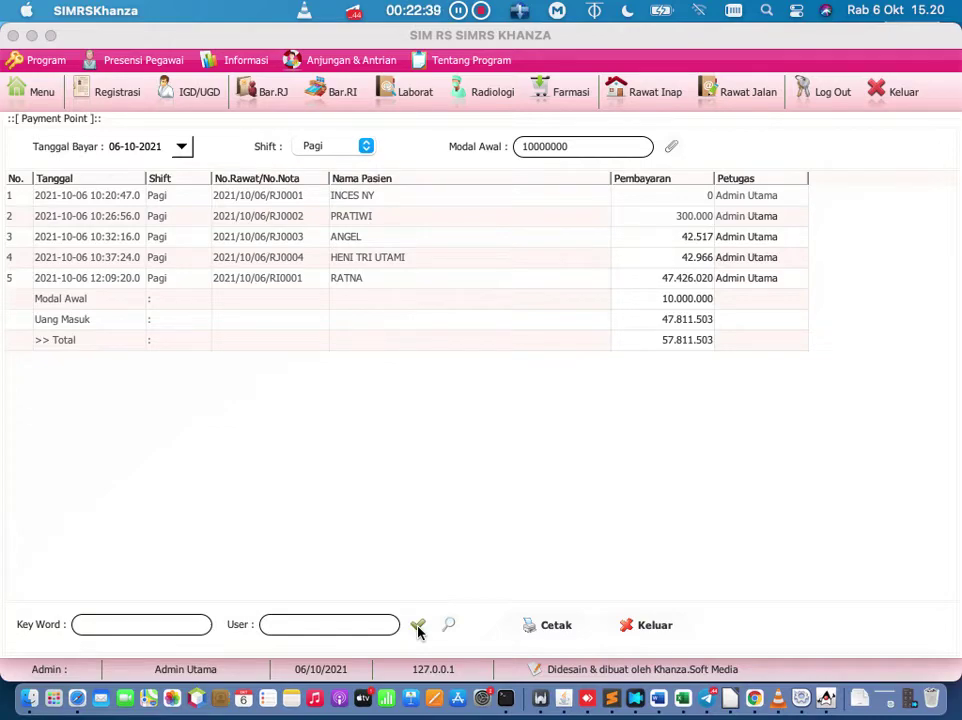
left_click(33, 96)
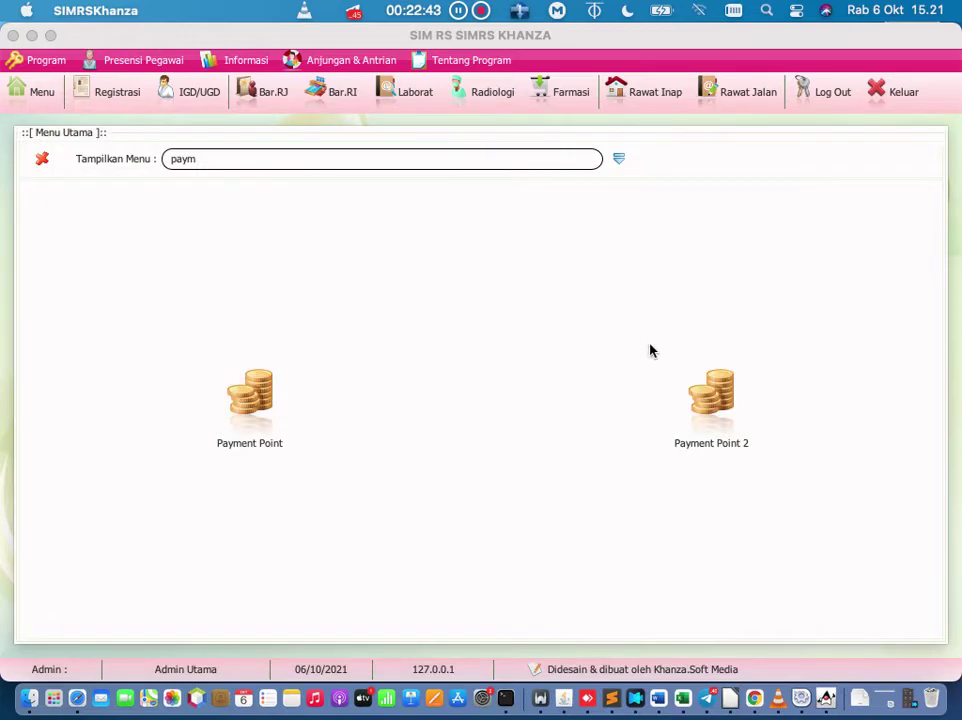
left_click(708, 412)
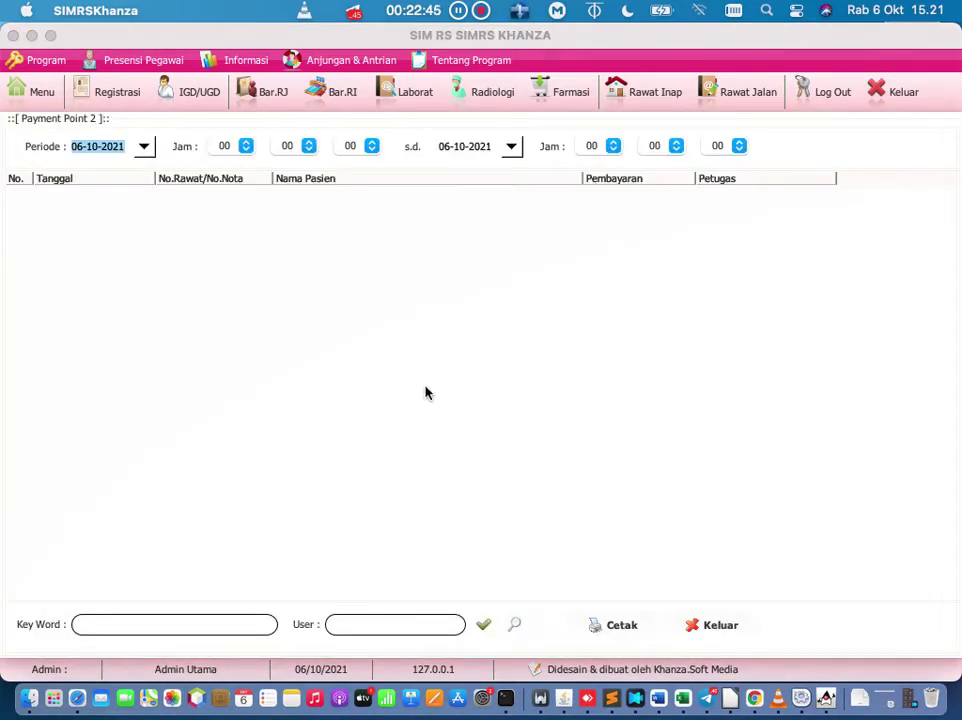
left_click(144, 148)
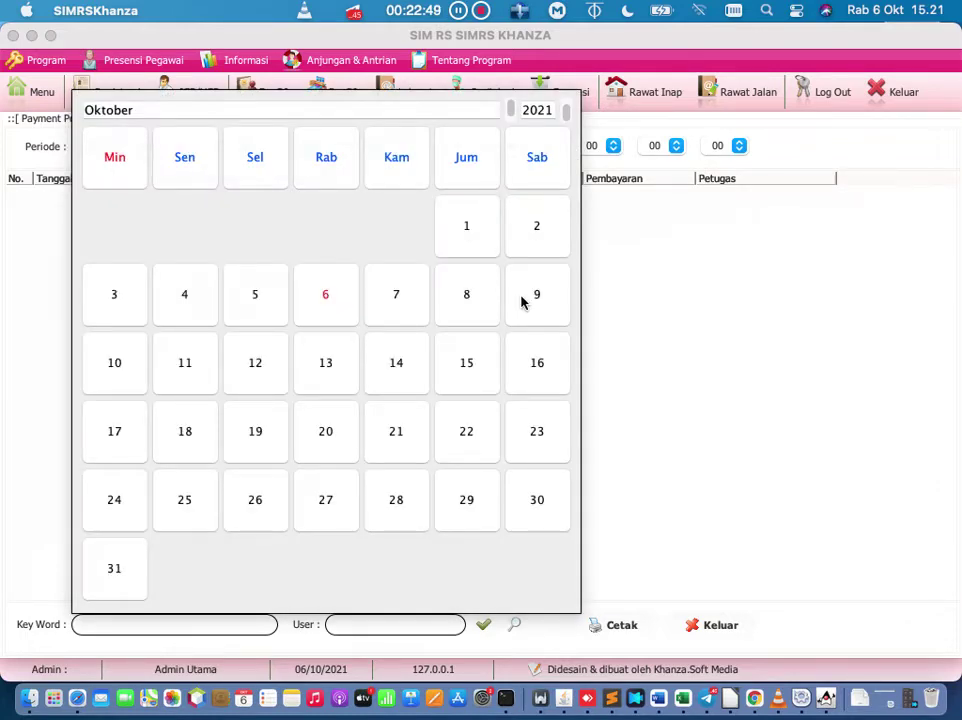
left_click(476, 236)
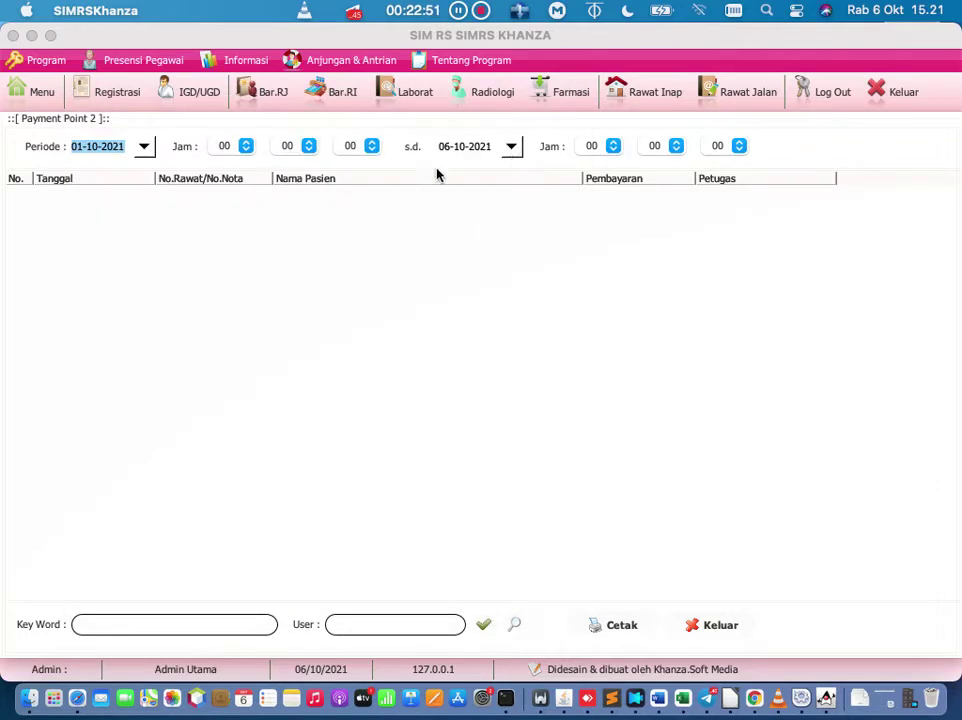
left_click(613, 146)
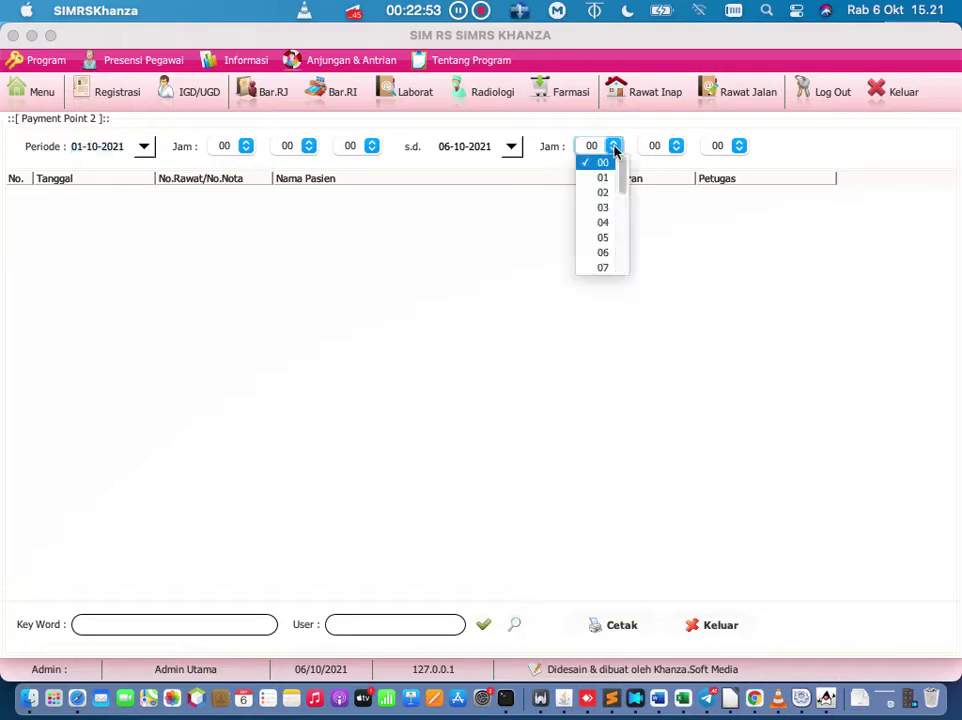
left_click_drag(624, 182, 625, 264)
left_click(603, 164)
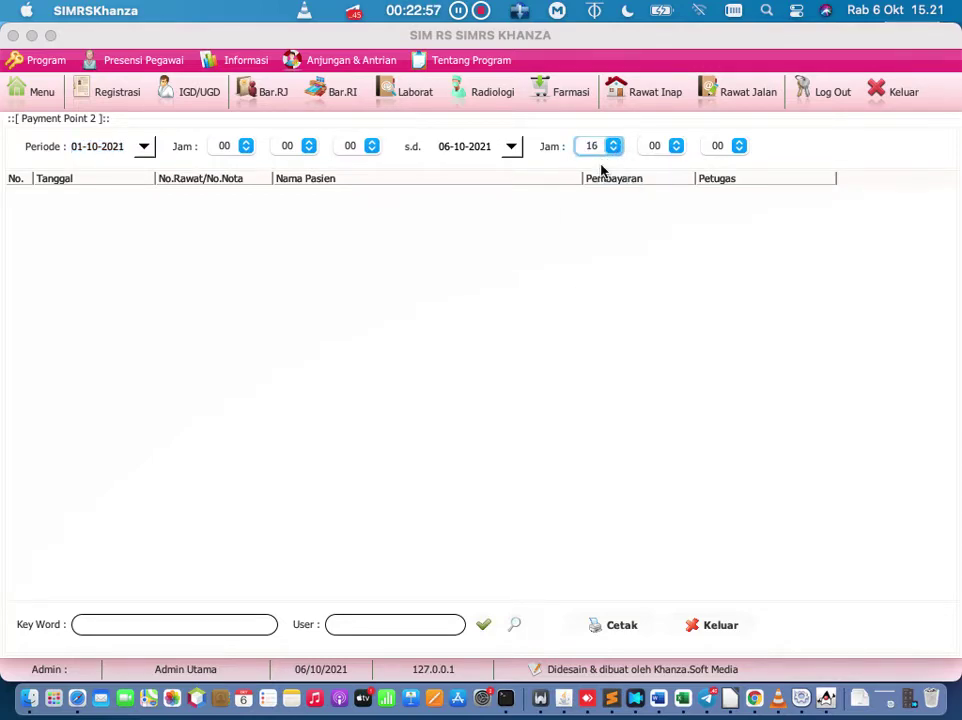
left_click(485, 627)
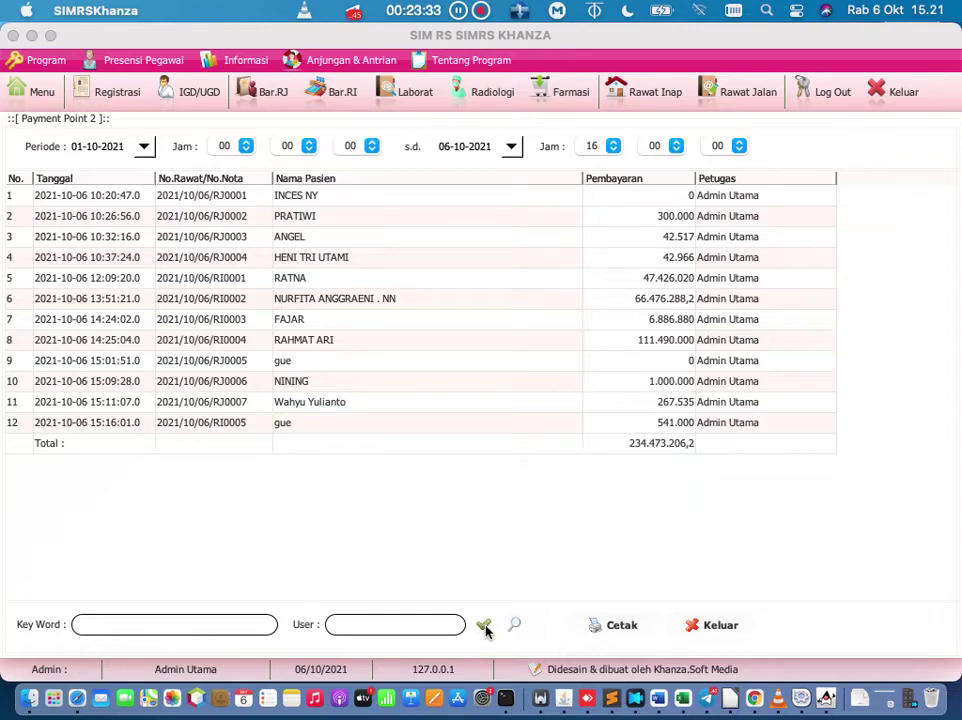
Step: Search the main menu for "pembayaran" and open Pembayaran Per Akun Bayar 2
left_click(34, 90)
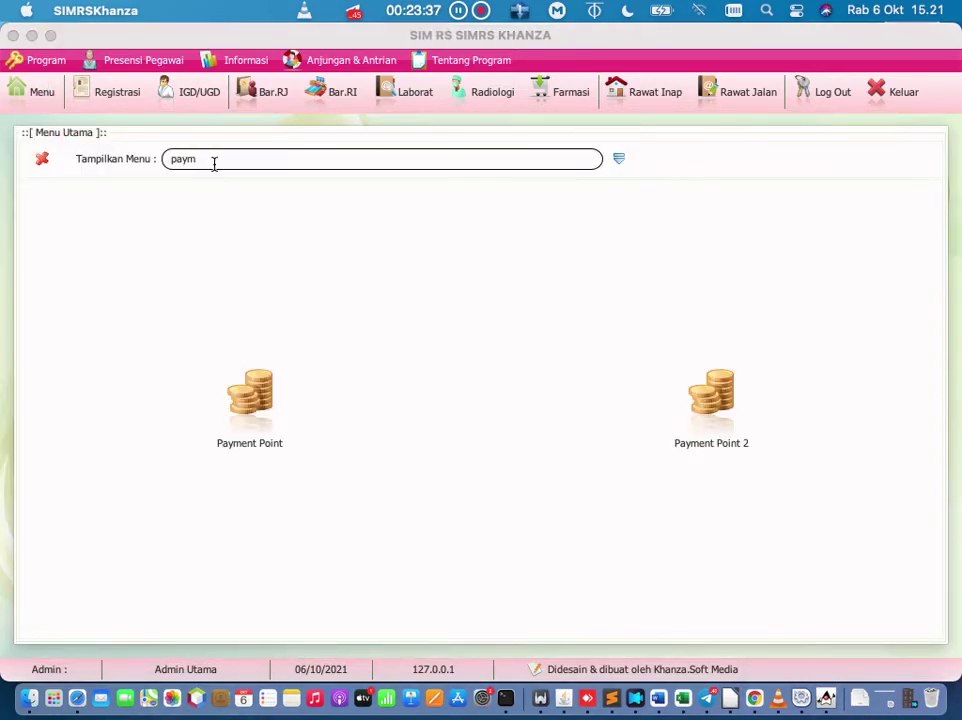
key("BackSpace")
key("BackSpace")
key("BackSpace")
key("BackSpace")
type("pembayaran")
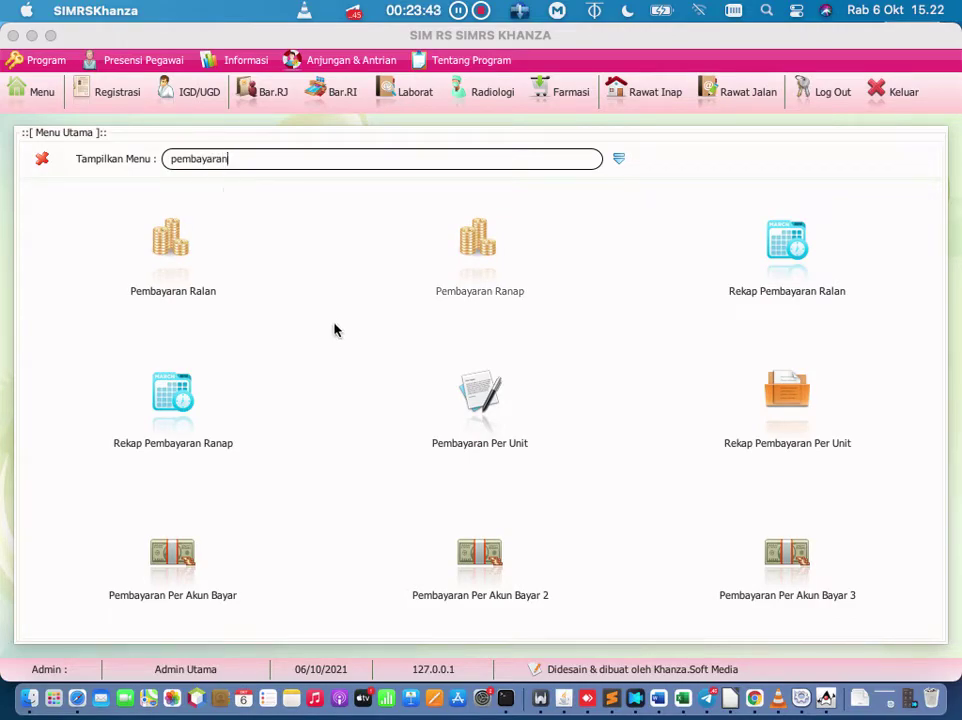
left_click(477, 548)
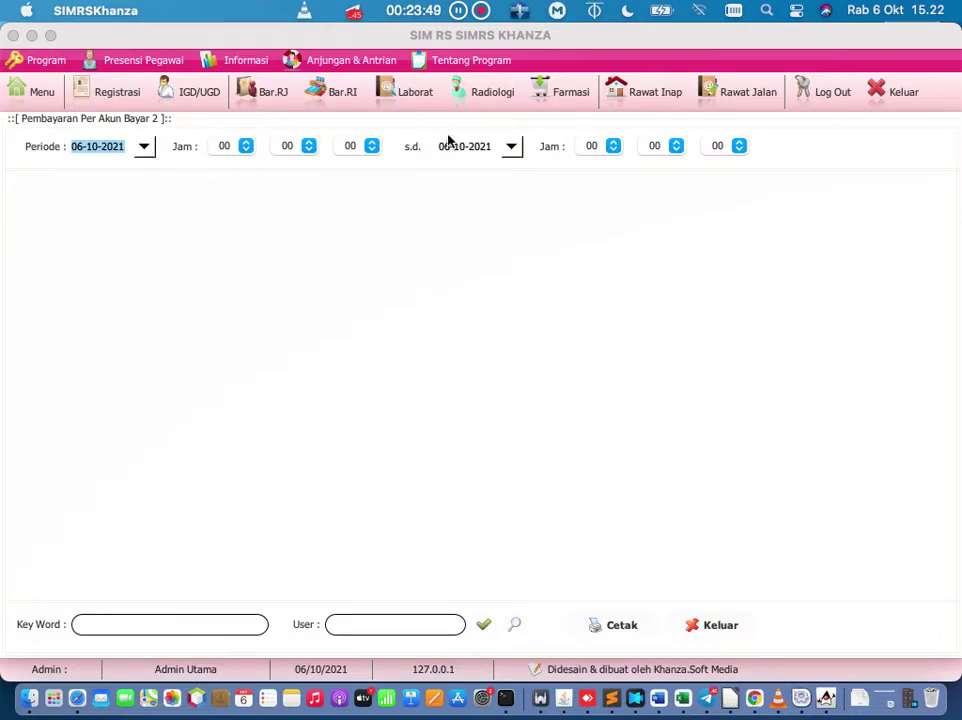
Step: List the payments per account from 06-10-2021 to 07-10-2021 and review the patient and payment account columns
left_click(515, 148)
left_click(764, 316)
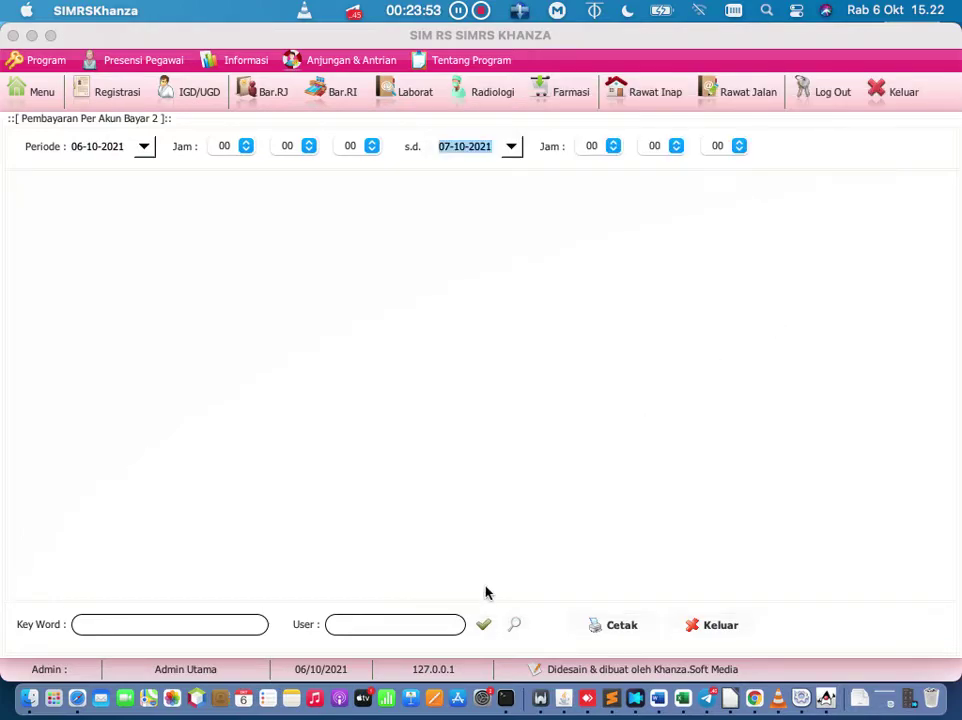
left_click(483, 624)
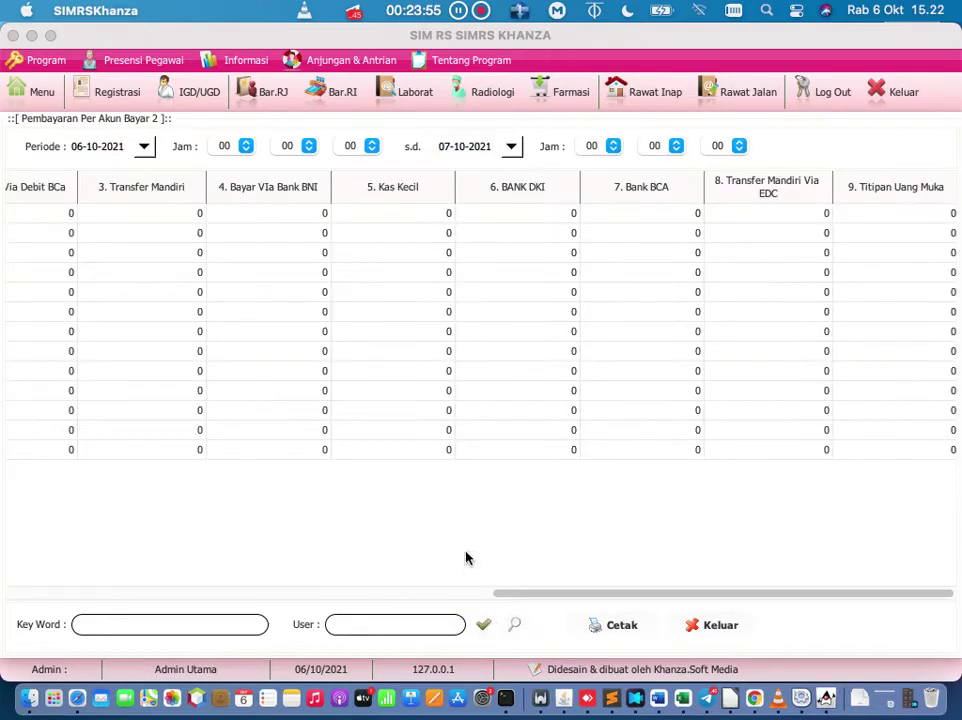
left_click_drag(509, 593, 0, 537)
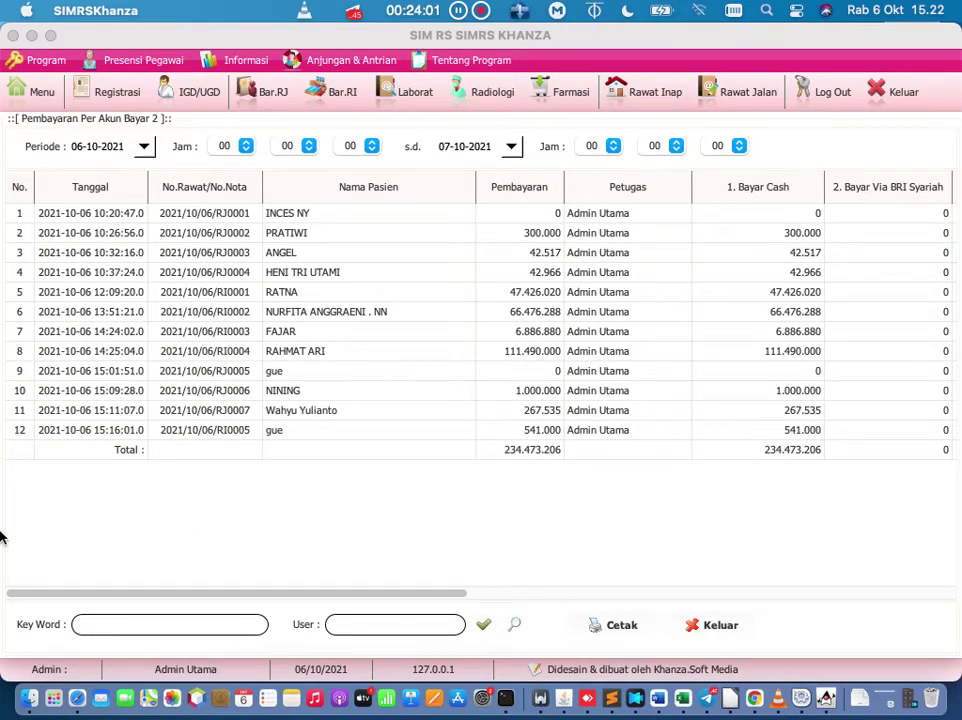
left_click_drag(346, 596, 627, 617)
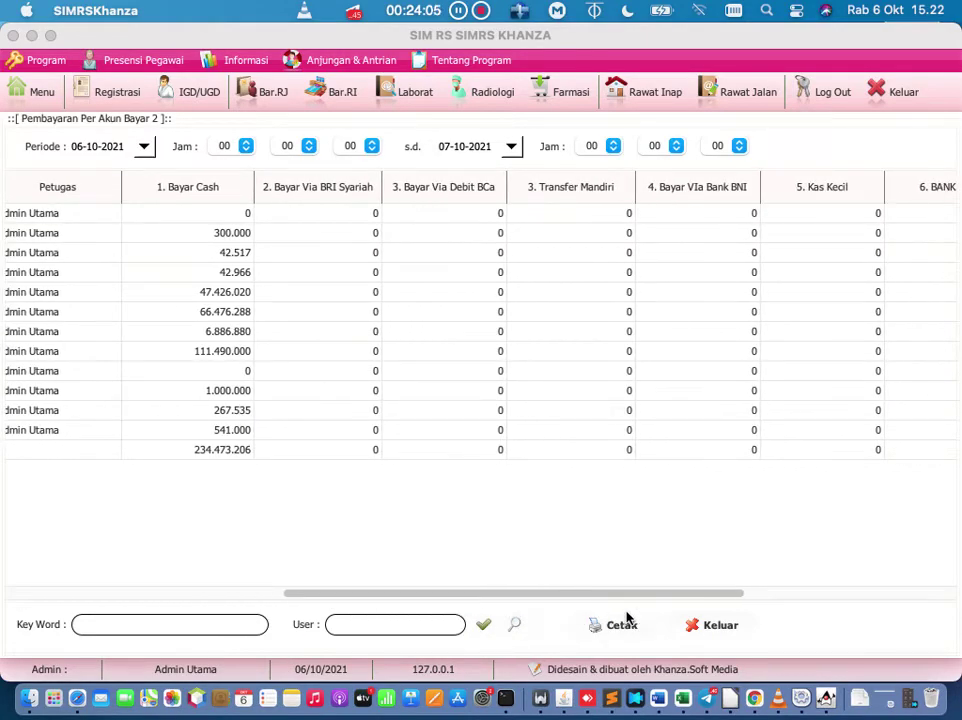
Step: Generate the printable payments per account report, review the remaining payment account columns, and close Pembayaran Per Akun Bayar 2
left_click(627, 619)
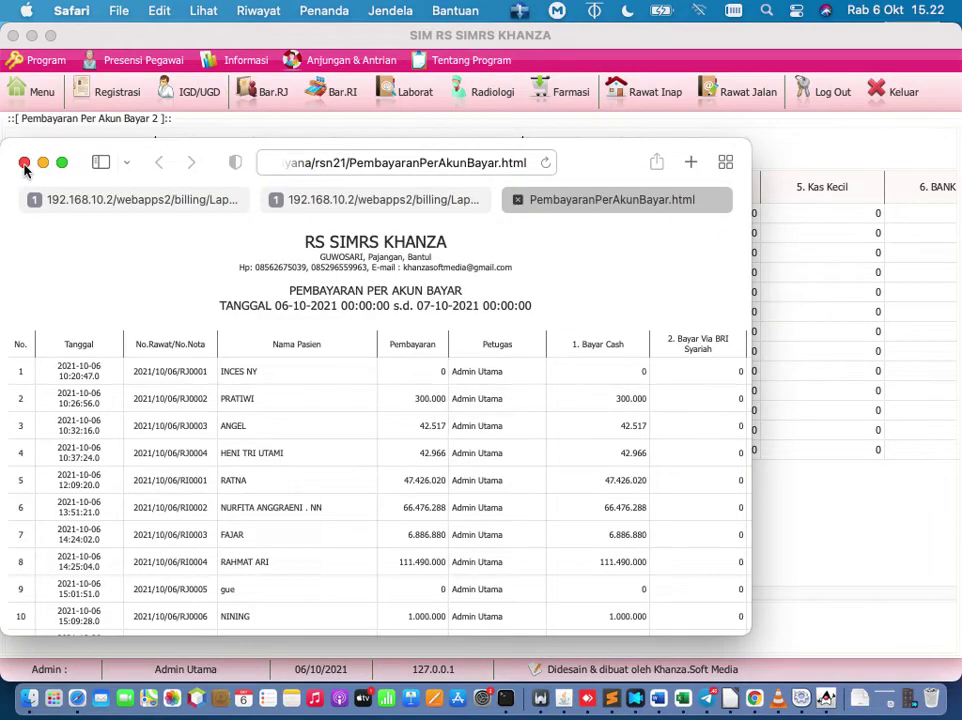
left_click(866, 510)
left_click_drag(700, 592, 930, 590)
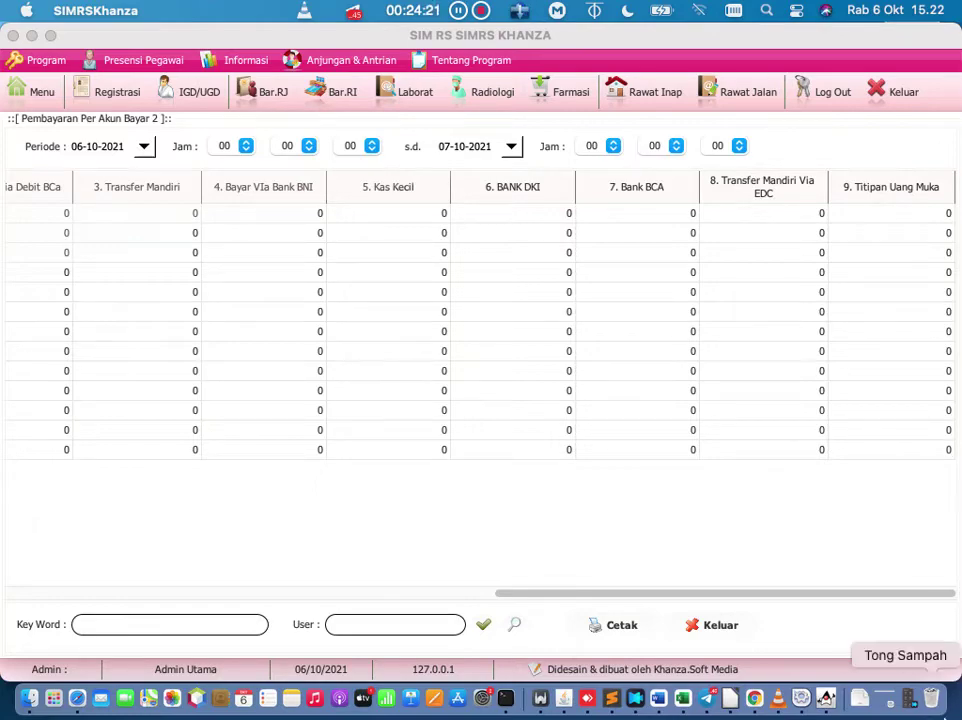
left_click(722, 624)
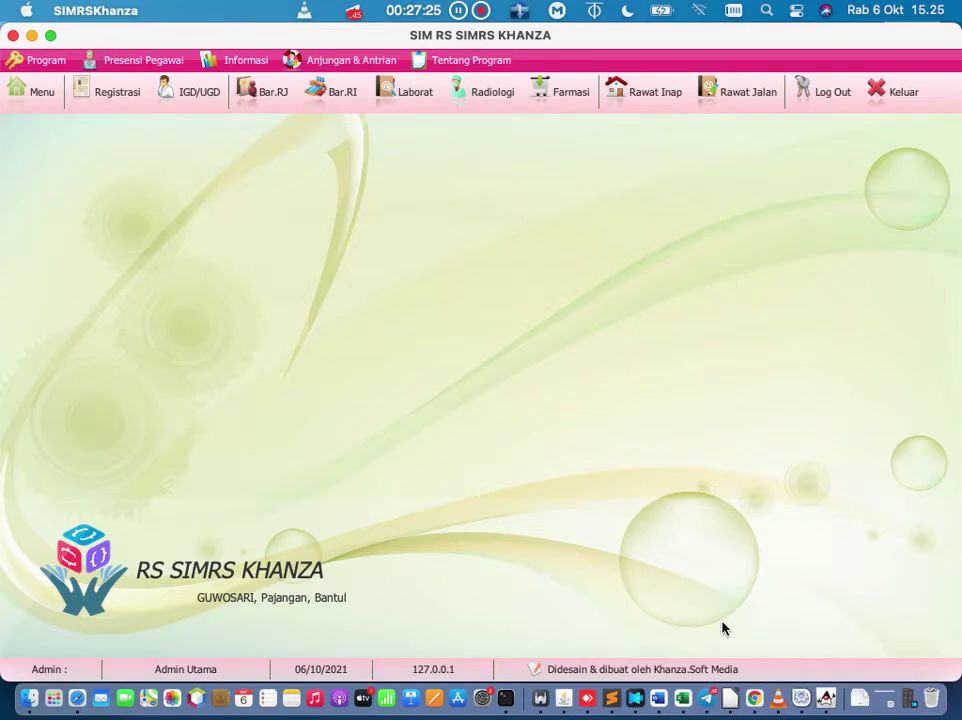
Step: Search the main menu for "pengel" and open Pengeluaran Harian
left_click(37, 93)
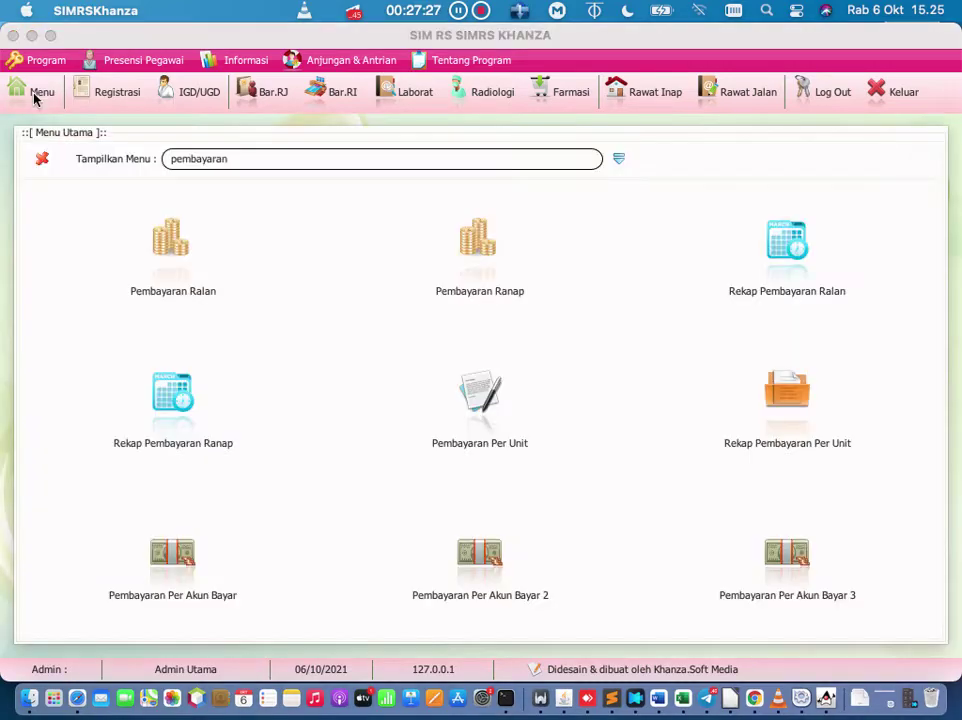
left_click(290, 155)
type("pengel")
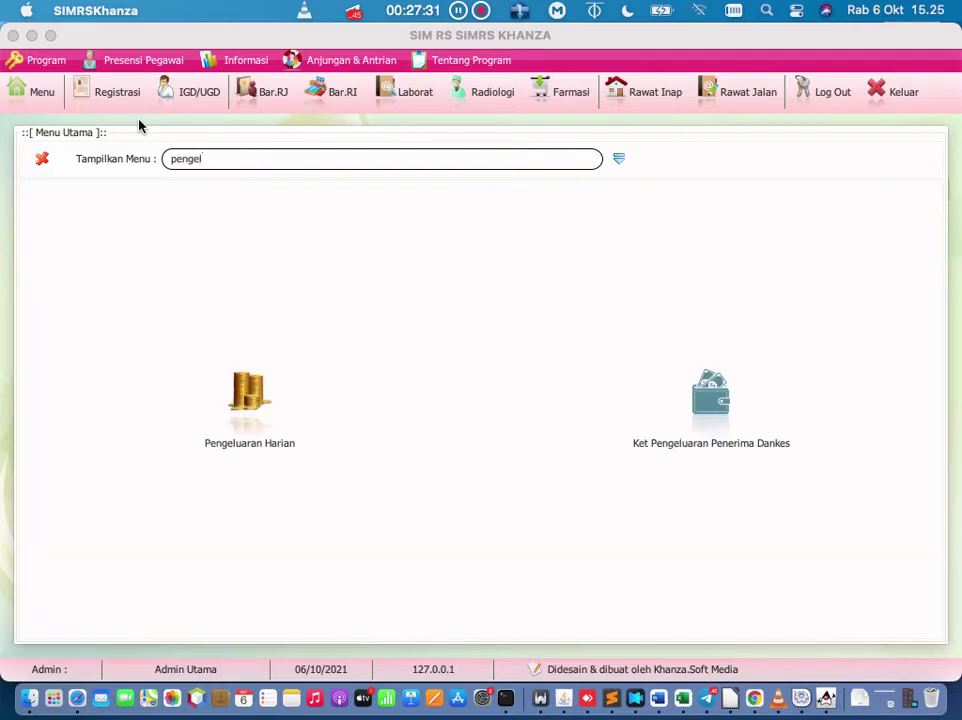
left_click(258, 385)
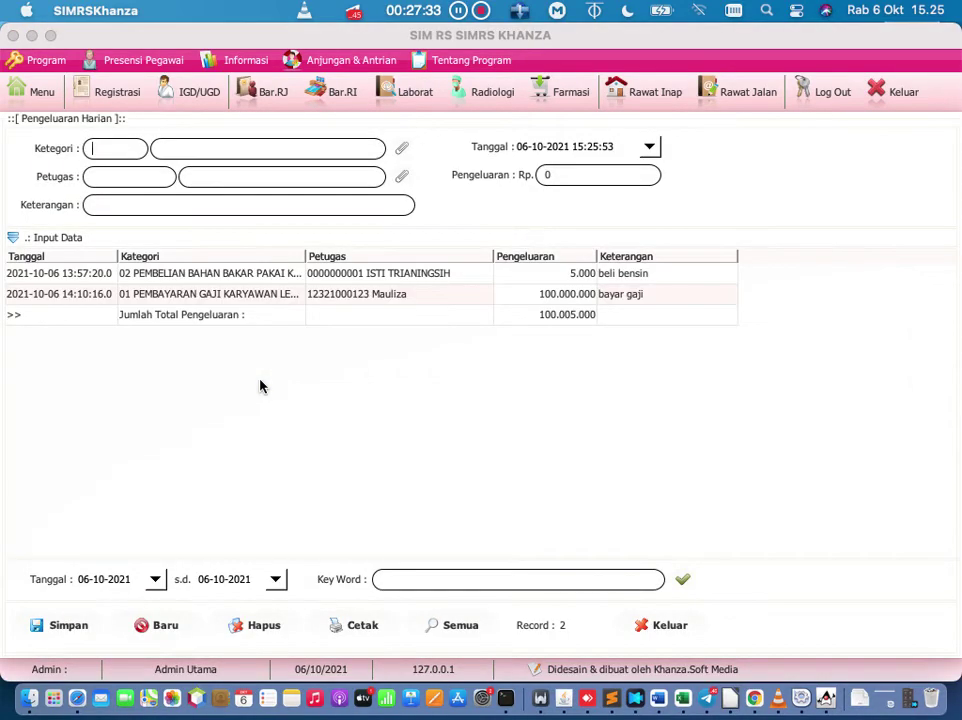
Step: From the daily expense categories' Kontra Akun, start an account balance record for KAS KASIR (111010)
left_click(401, 150)
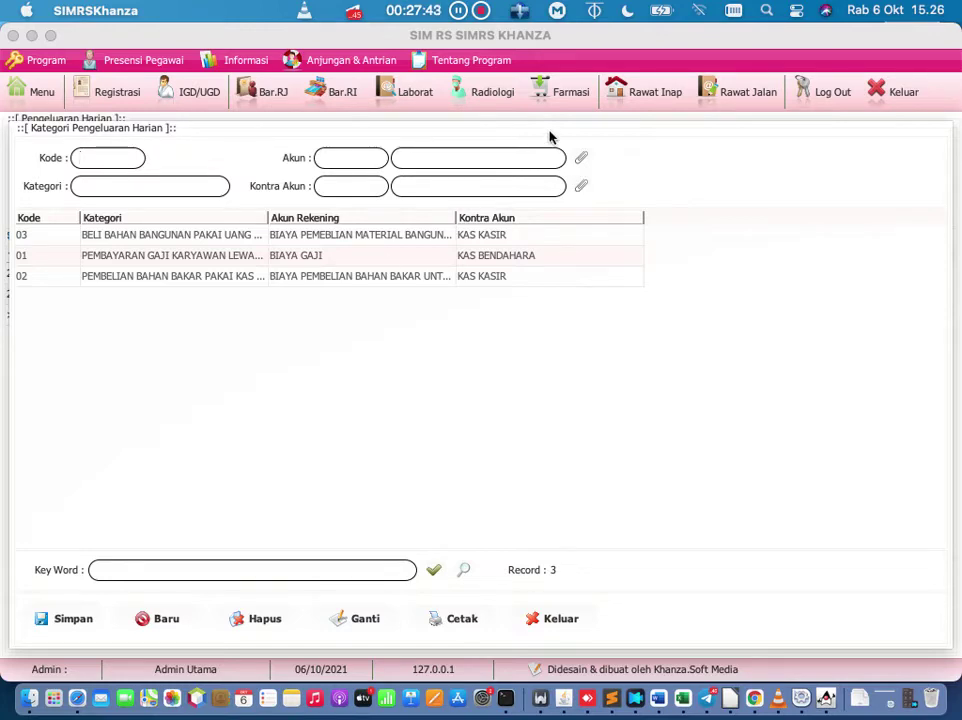
left_click(579, 186)
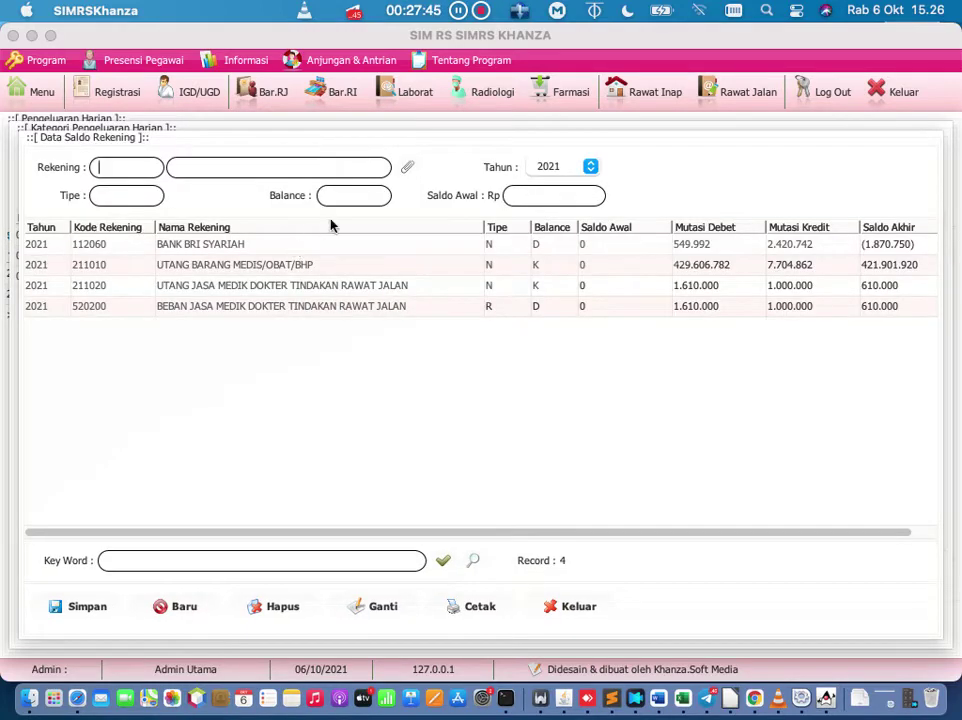
left_click(410, 168)
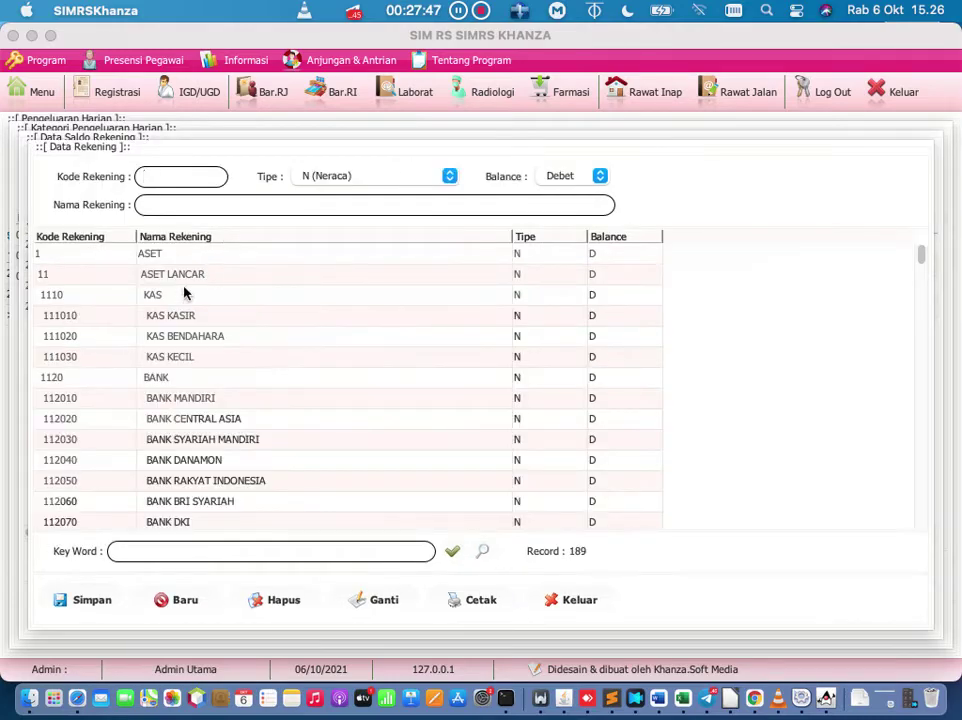
double_click(184, 316)
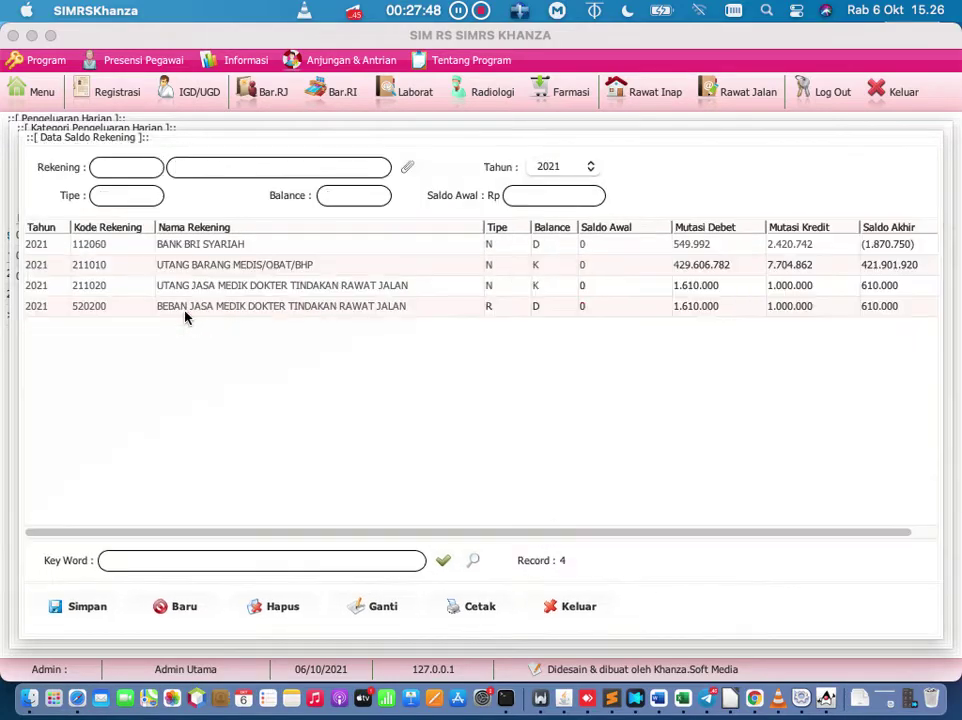
Step: Save the 2021 KAS KASIR balance with Saldo Awal 0 and assign it as the expense category's Kontra Akun
left_click(521, 198)
type("0")
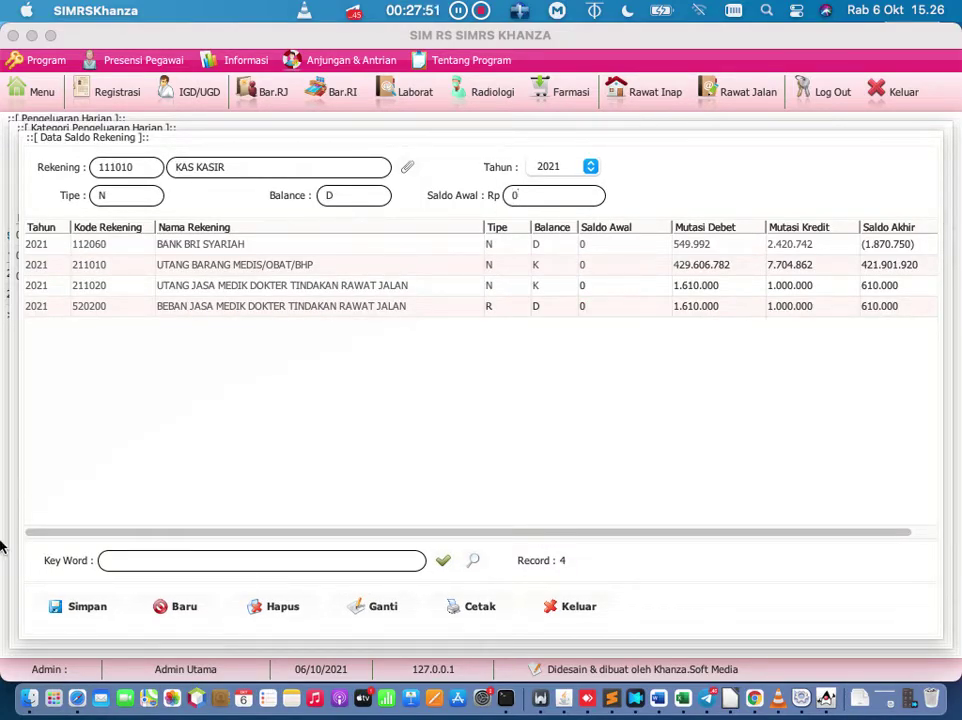
left_click(83, 607)
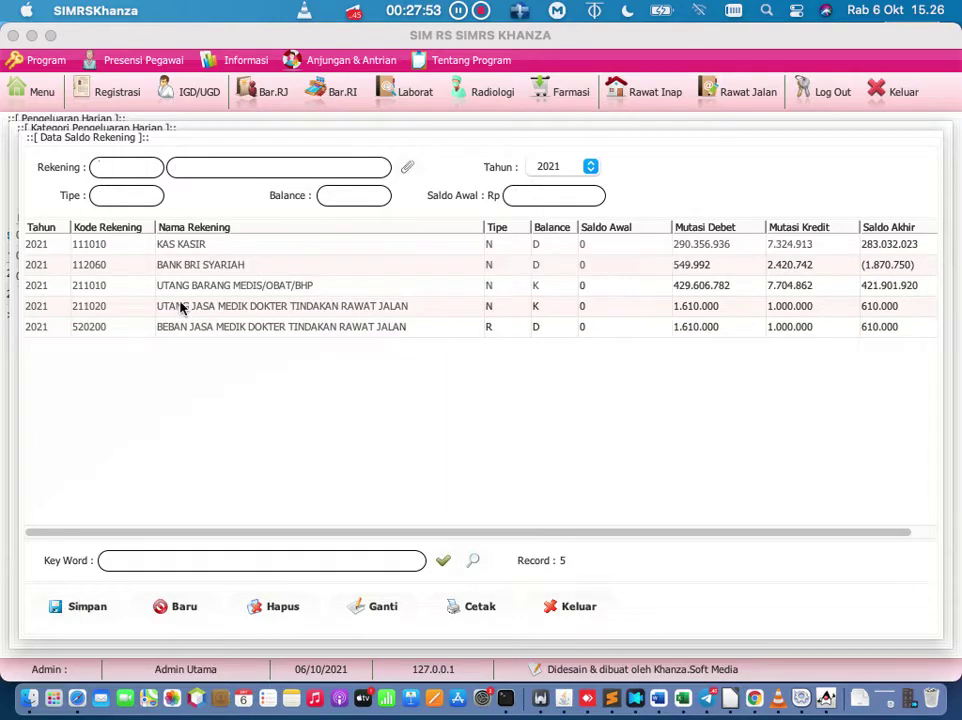
left_click(195, 252)
double_click(195, 257)
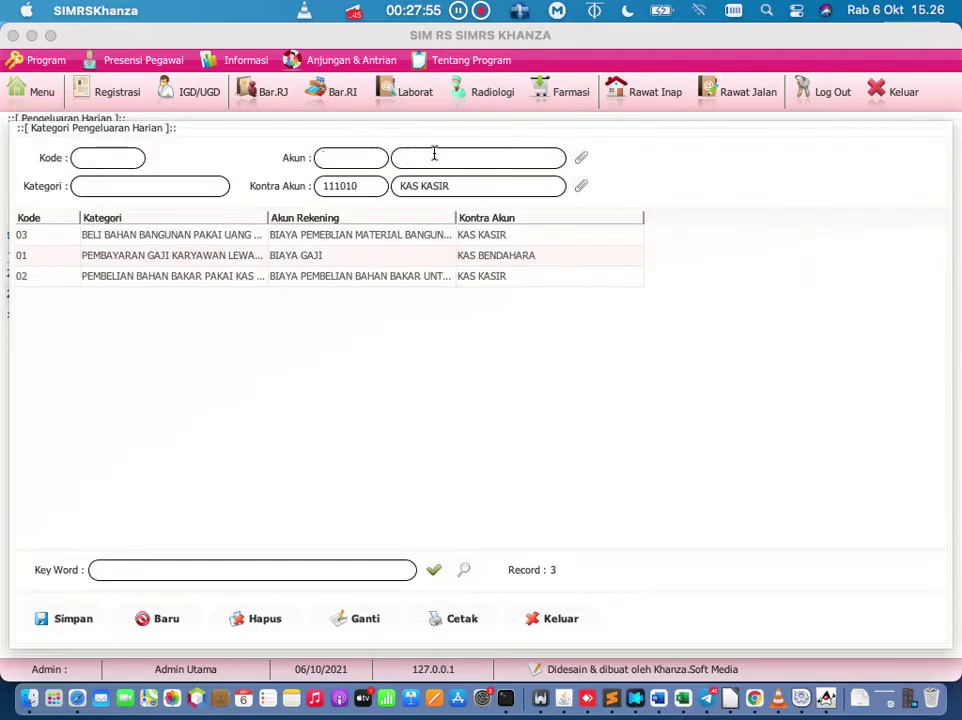
Step: For the category's Akun, search the chart of accounts for "biaya" and pick BIAYA OPERASIONAL LAIN - LAIN (53) for a balance record
left_click(581, 158)
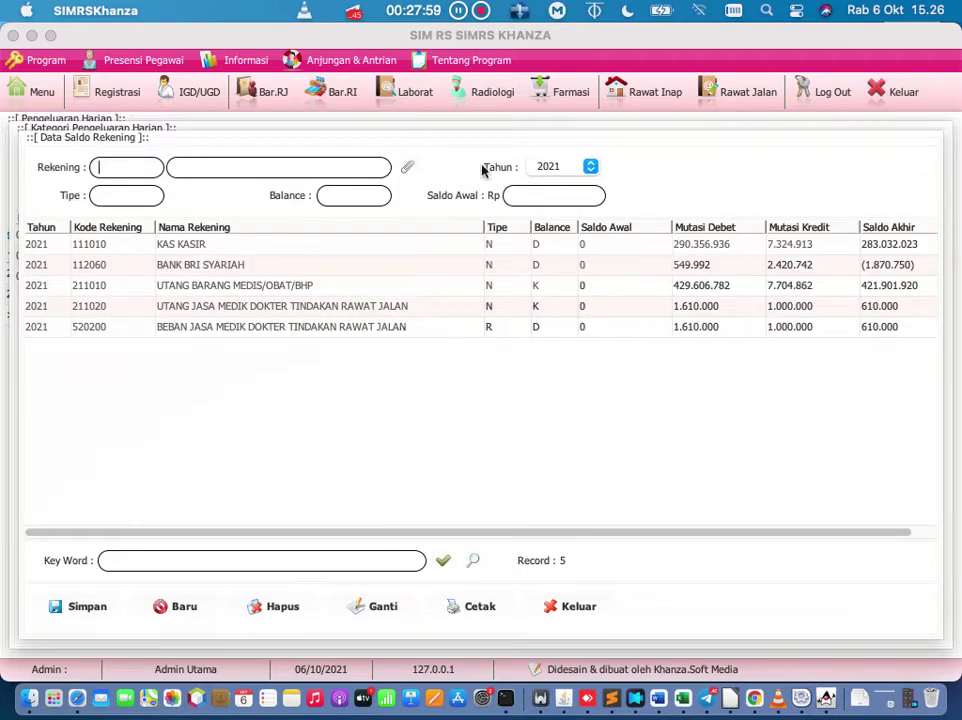
left_click(408, 168)
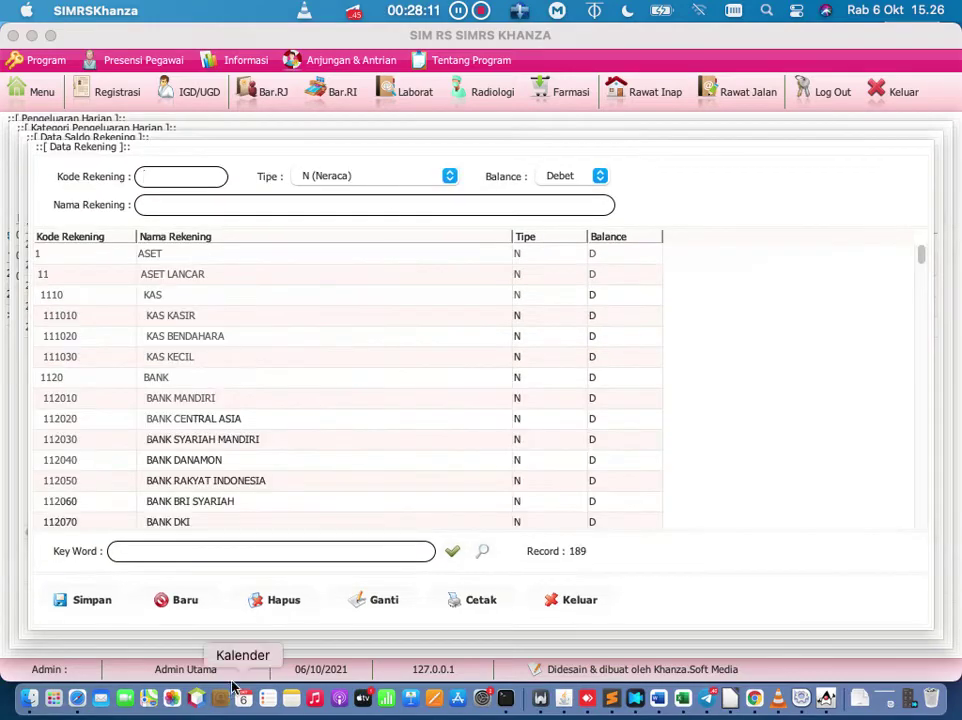
left_click(298, 557)
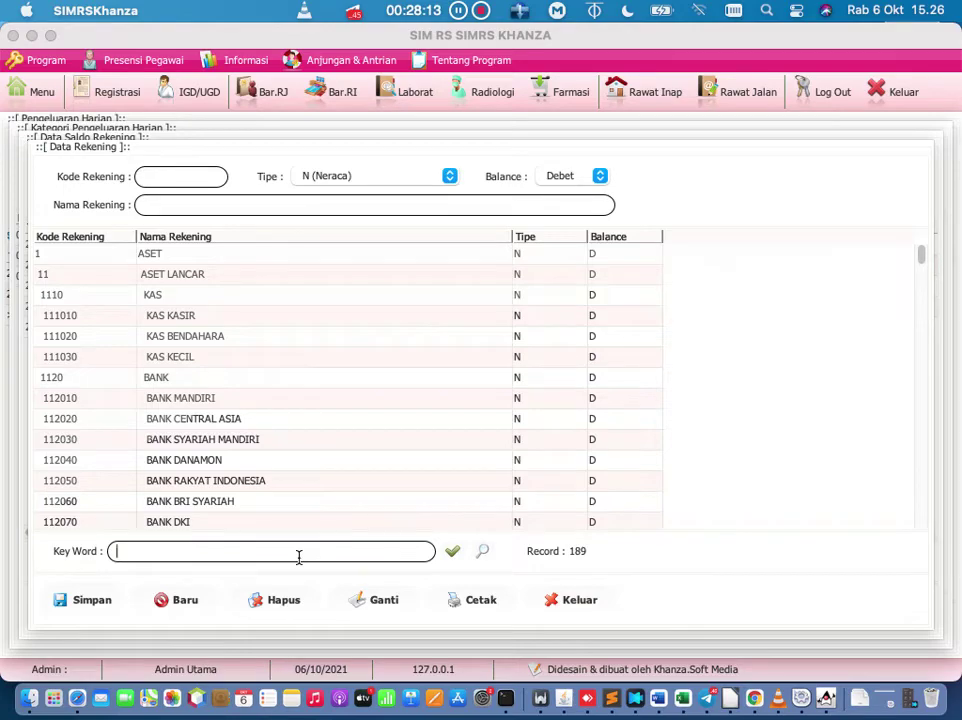
type("biaya")
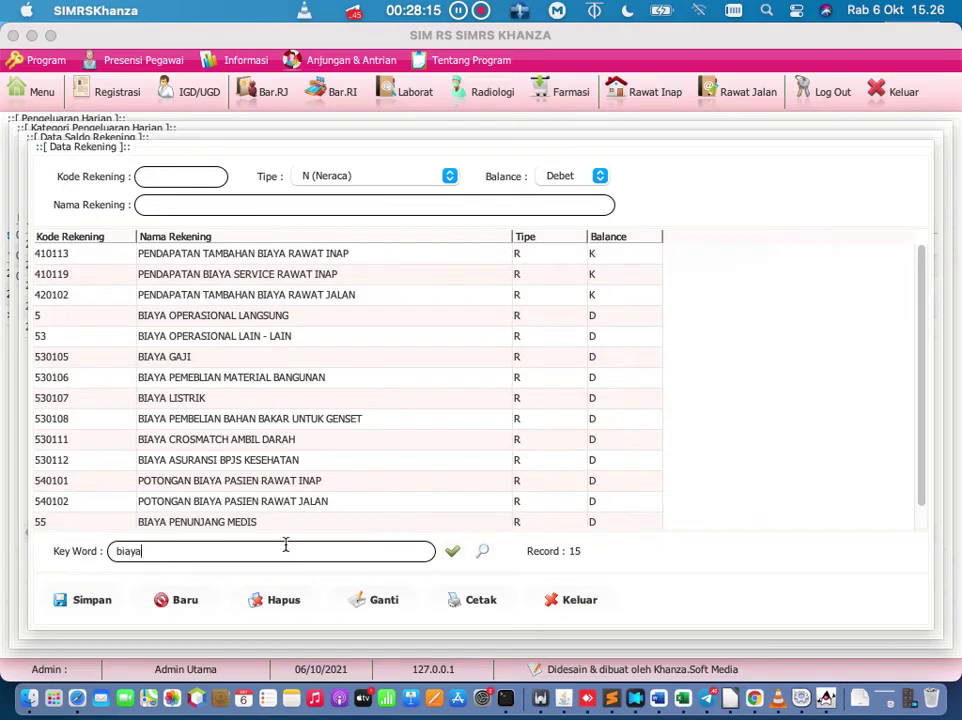
scroll(268, 437, "down", 1)
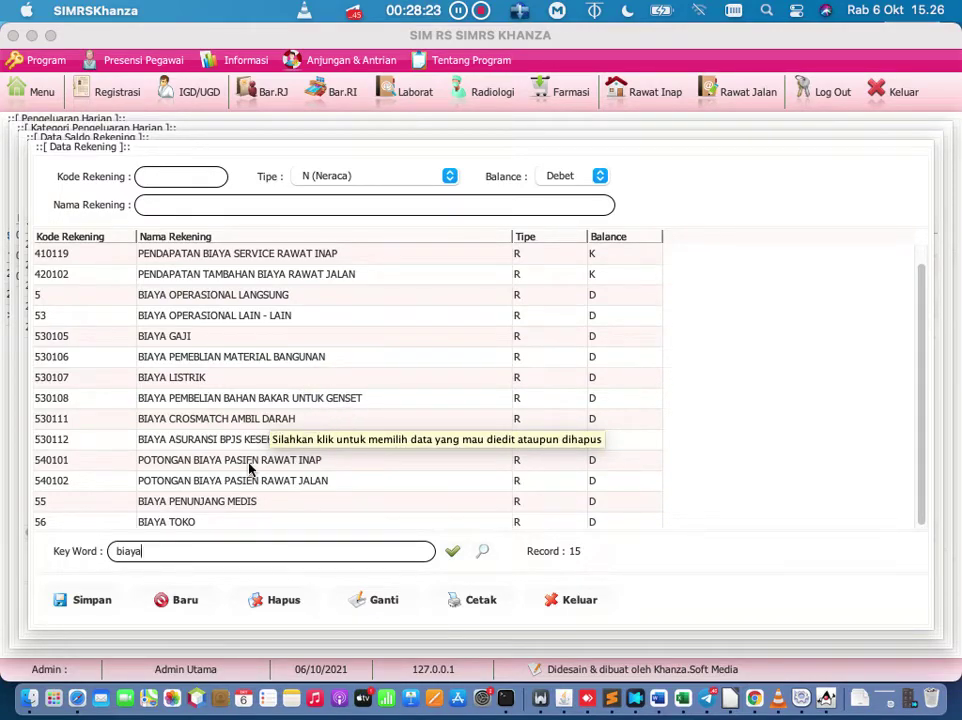
scroll(250, 468, "up", 1)
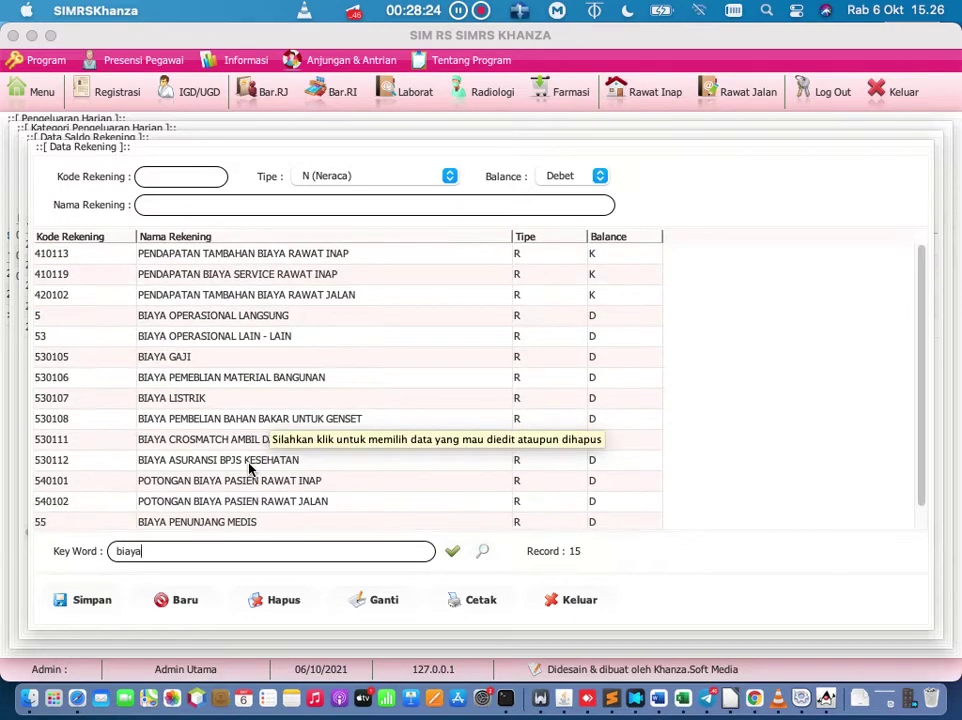
left_click(256, 346)
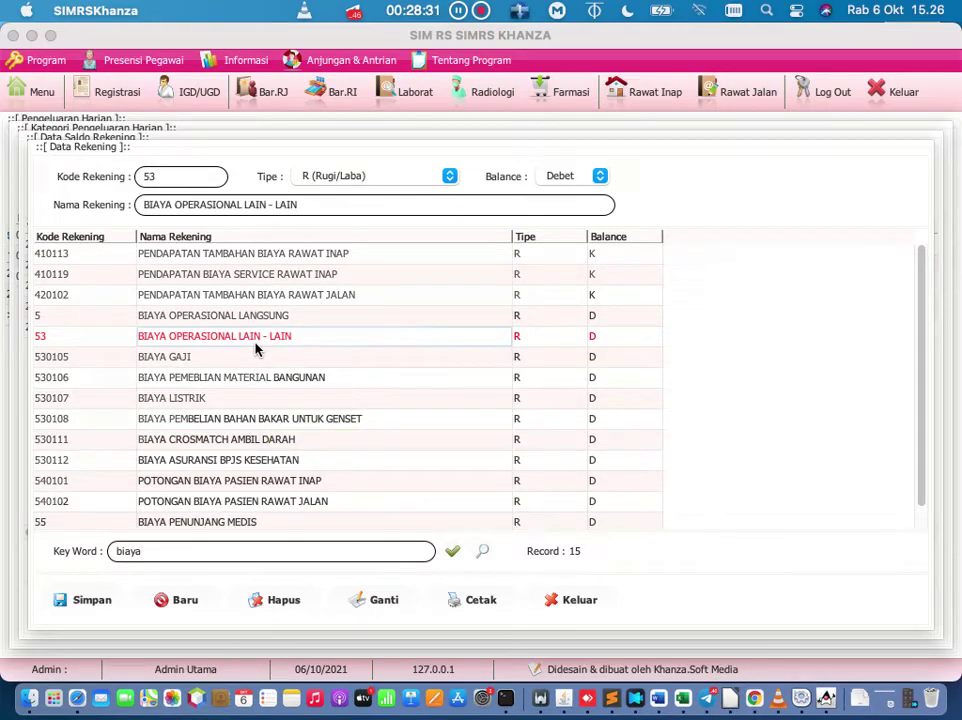
double_click(256, 348)
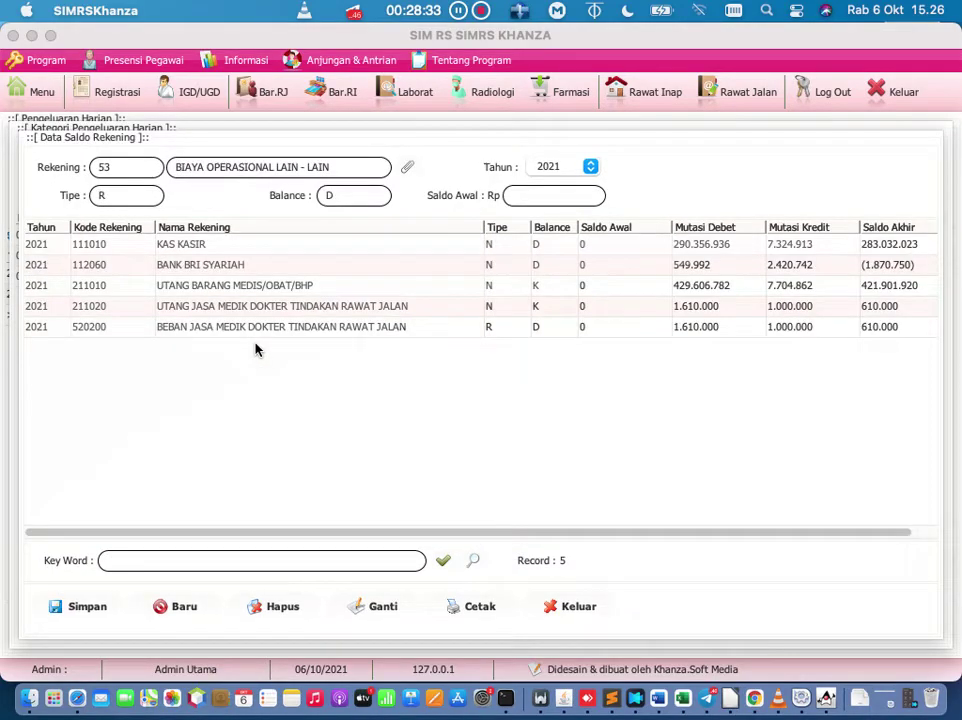
Step: Save the 2021 balance record for BIAYA OPERASIONAL LAIN - LAIN with Saldo Awal 0 and assign it as the category's Akun
left_click(78, 609)
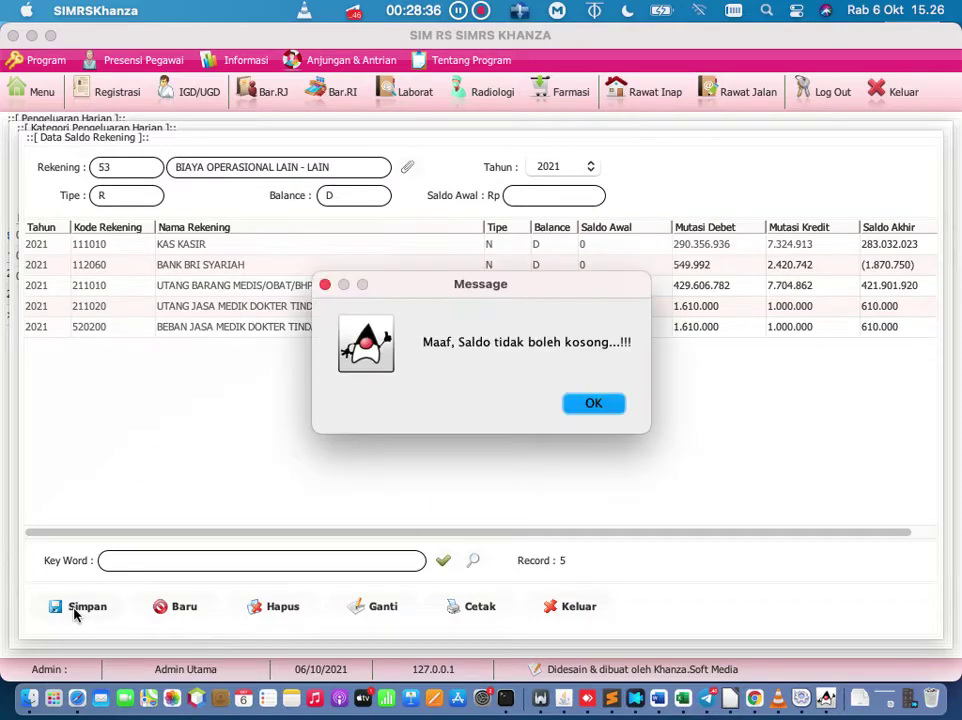
left_click(592, 401)
type("0")
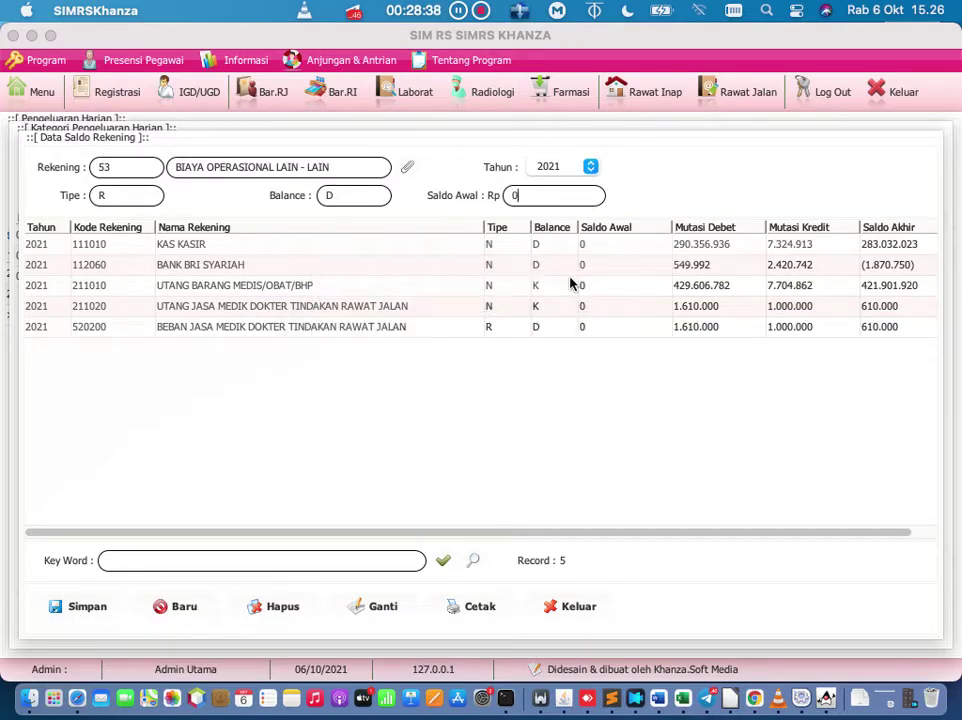
left_click(83, 606)
left_click(236, 348)
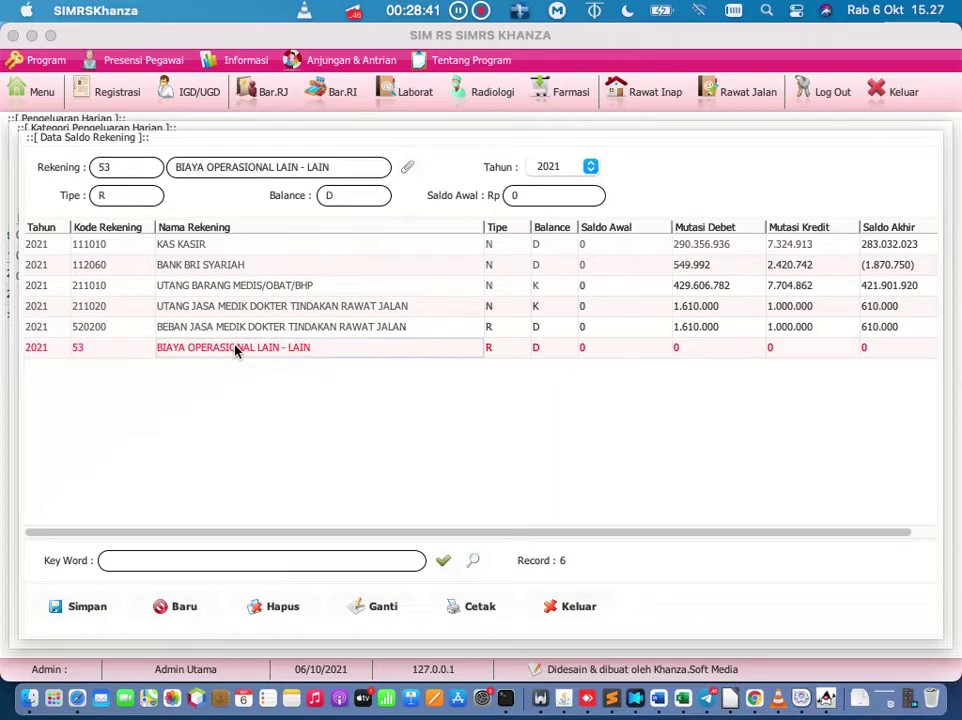
left_click(236, 348)
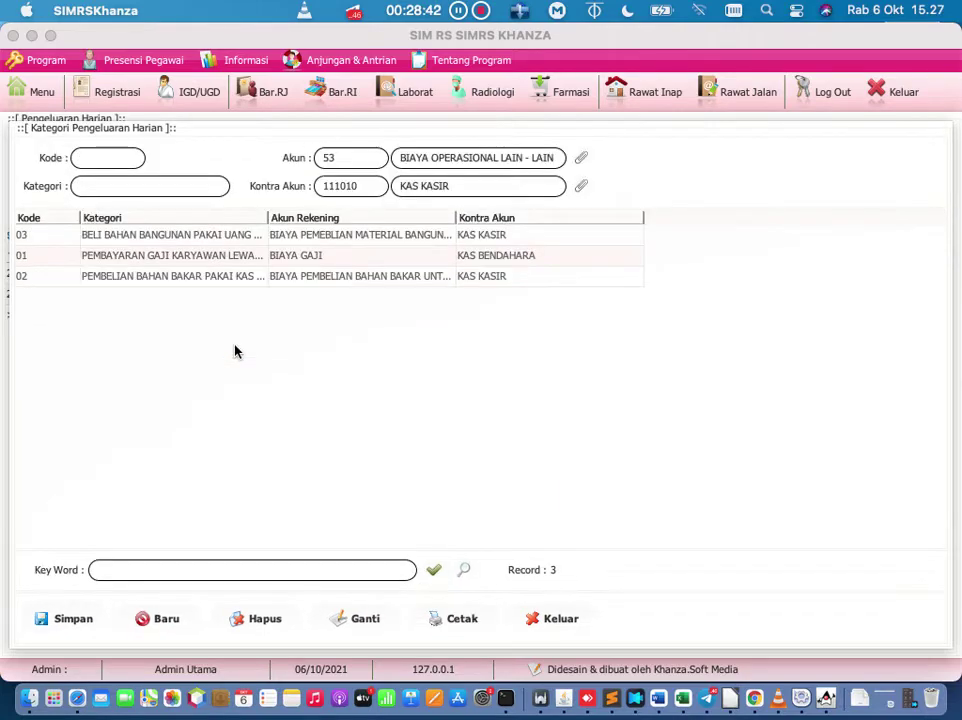
Step: Save the new daily expense category with Kode 04 and the name Kesejahteraan Karyawan
left_click(132, 155)
type("04")
type("Kesejah")
type("teraan Karya")
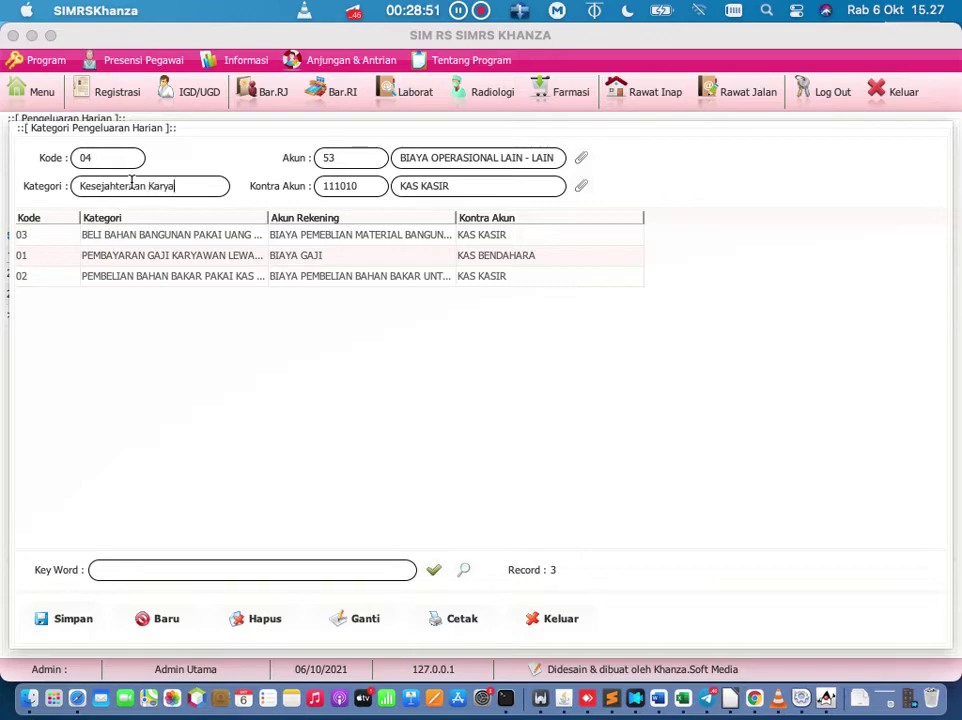
type("wan")
left_click(70, 625)
Step: Assign category 04 Kesejahteraan Karyawan to the daily expense and pick the second listed staff member as Petugas
double_click(180, 258)
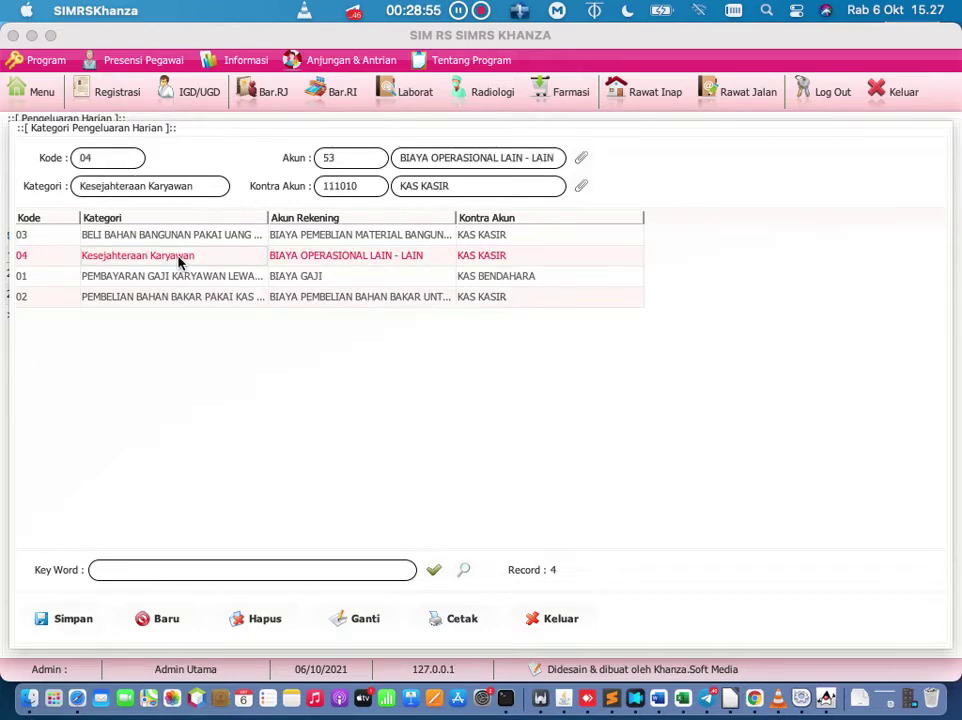
left_click(401, 176)
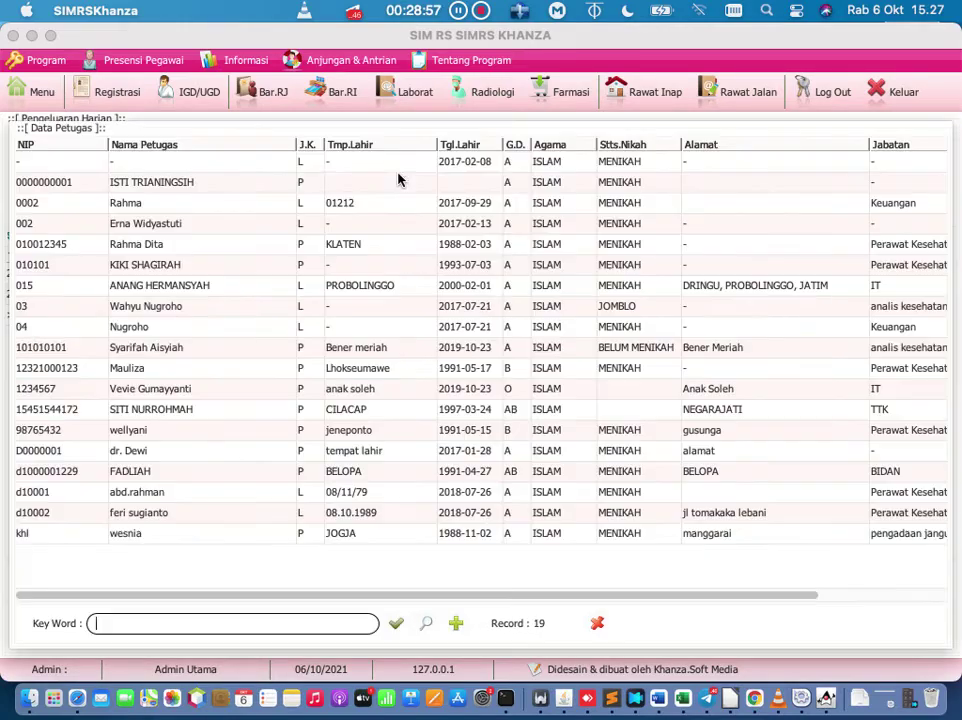
double_click(218, 183)
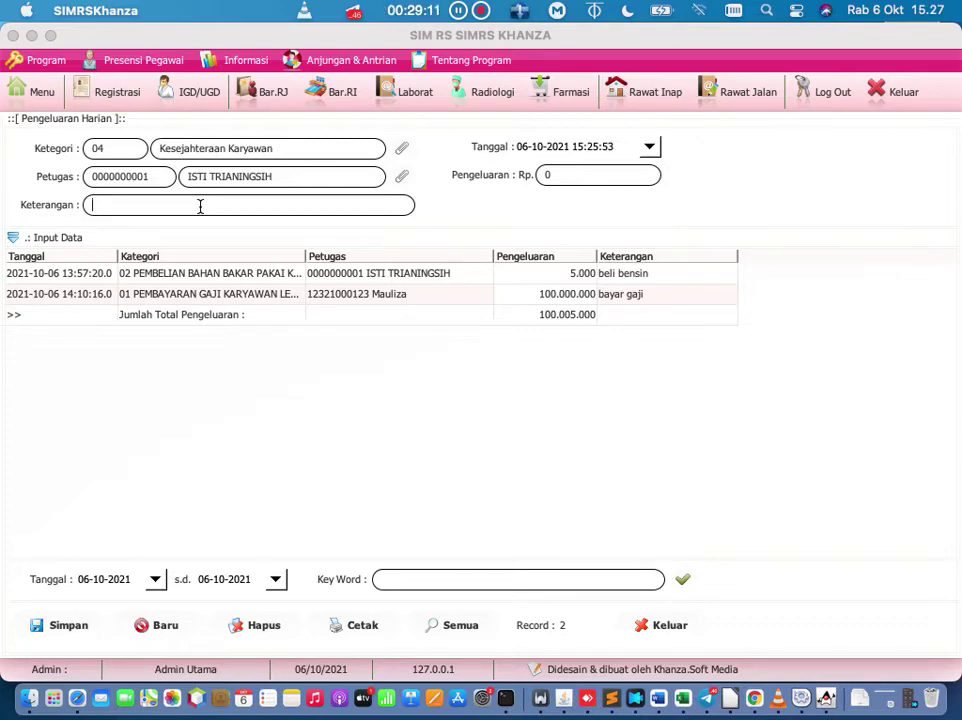
Step: Save the daily expense with Keterangan "karyawan A" and Pengeluaran 500000
type("'")
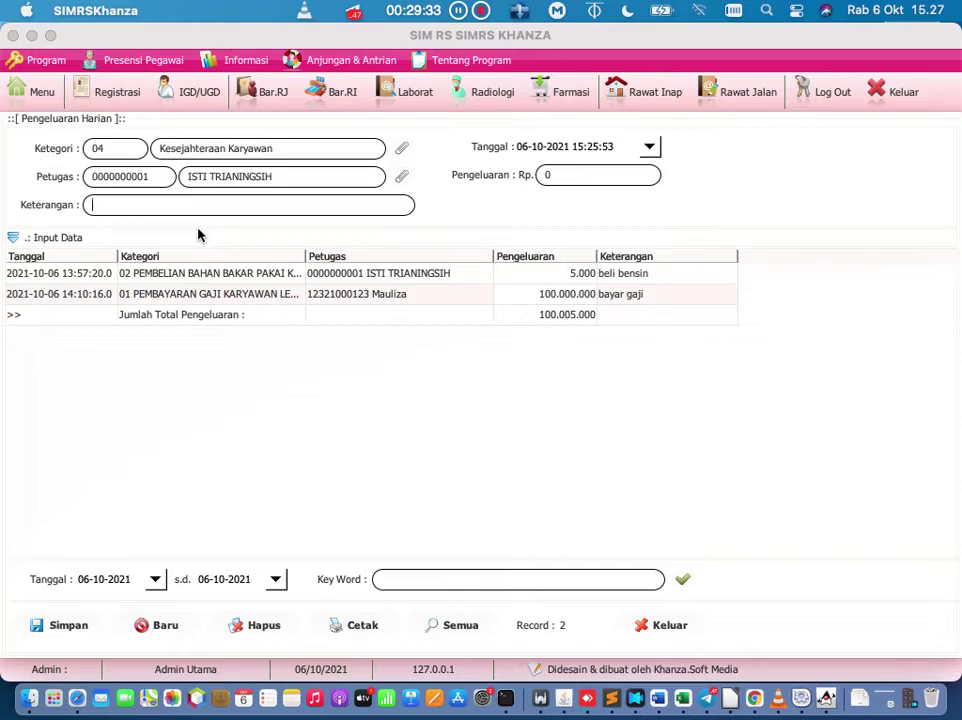
type("karyawan A")
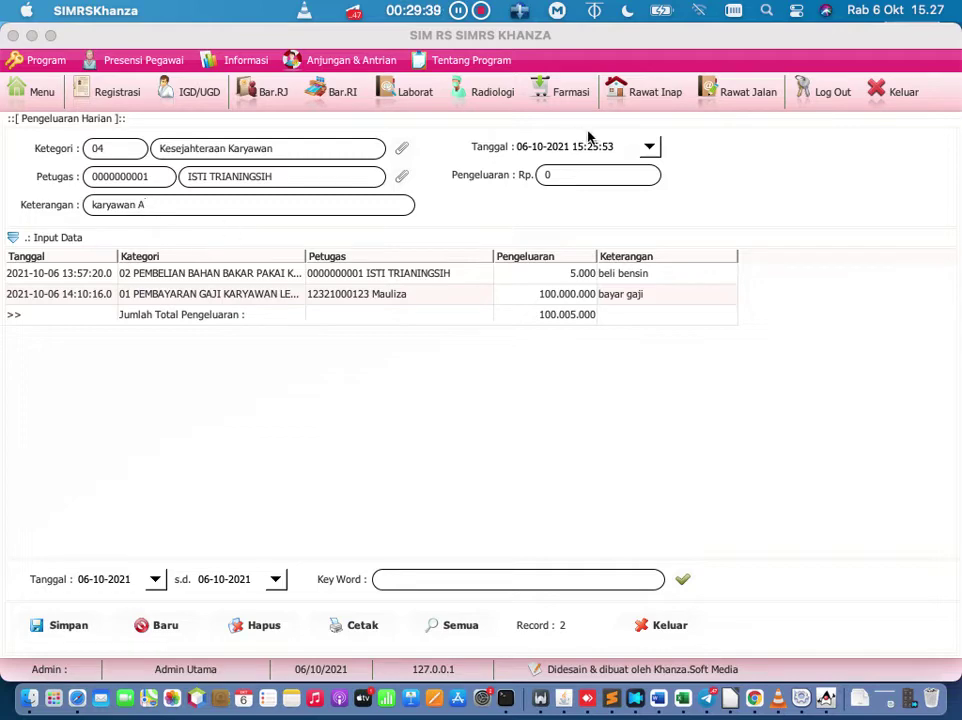
left_click(583, 176)
key("BackSpace")
type("500000")
left_click(54, 632)
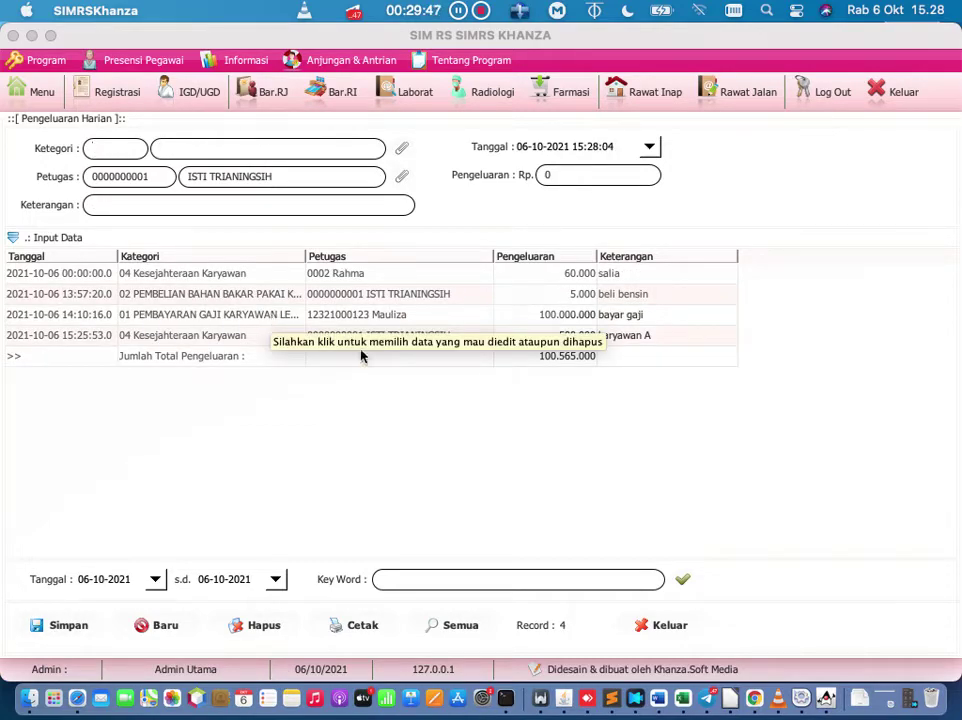
Step: Close Pengeluaran Harian and display the main menu group [J] Tarif Pelayanan, Menejemen Keuangan & Akuntansi
left_click(665, 625)
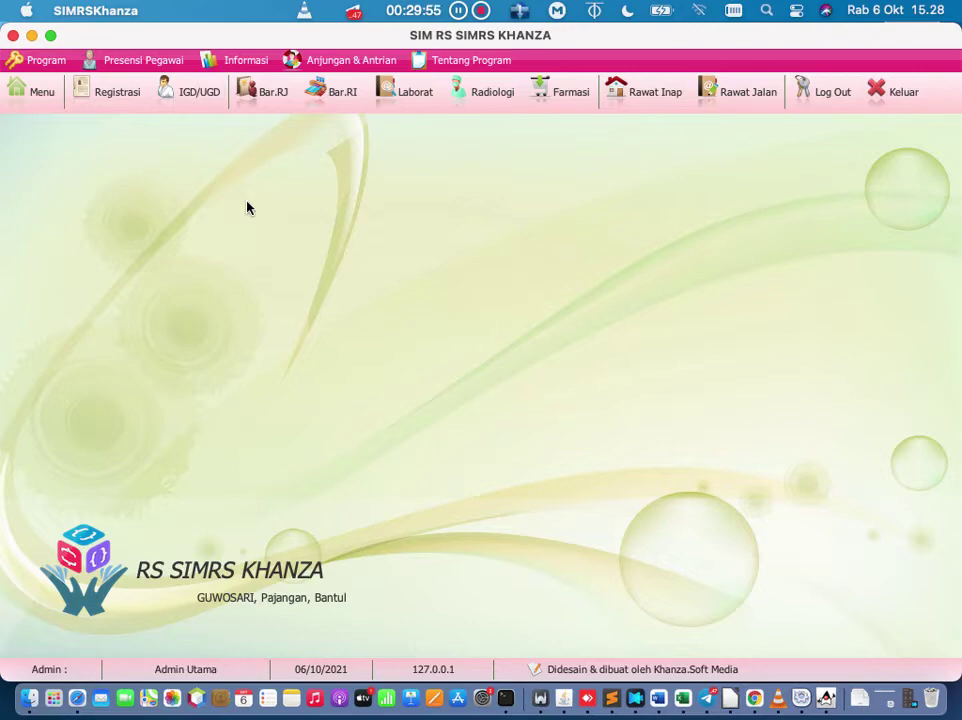
left_click(60, 98)
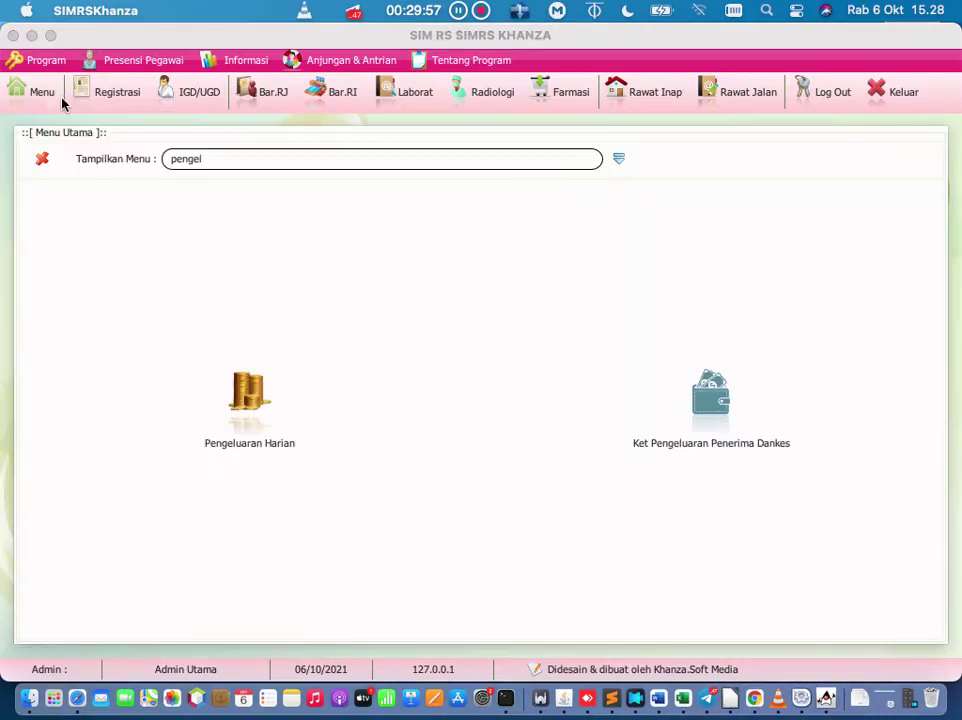
left_click(614, 160)
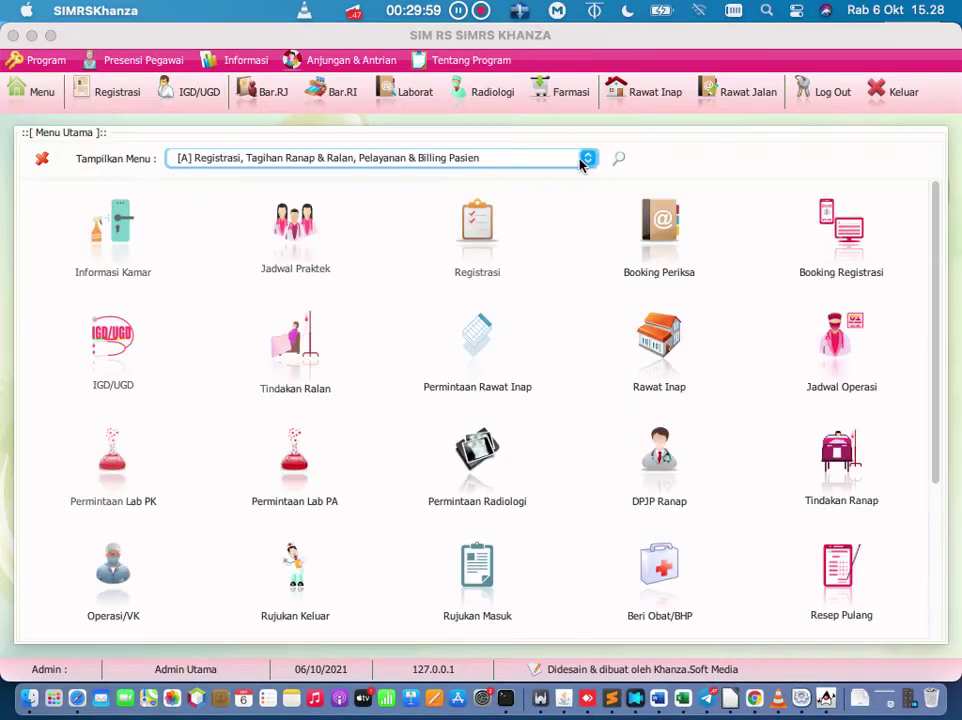
left_click(585, 160)
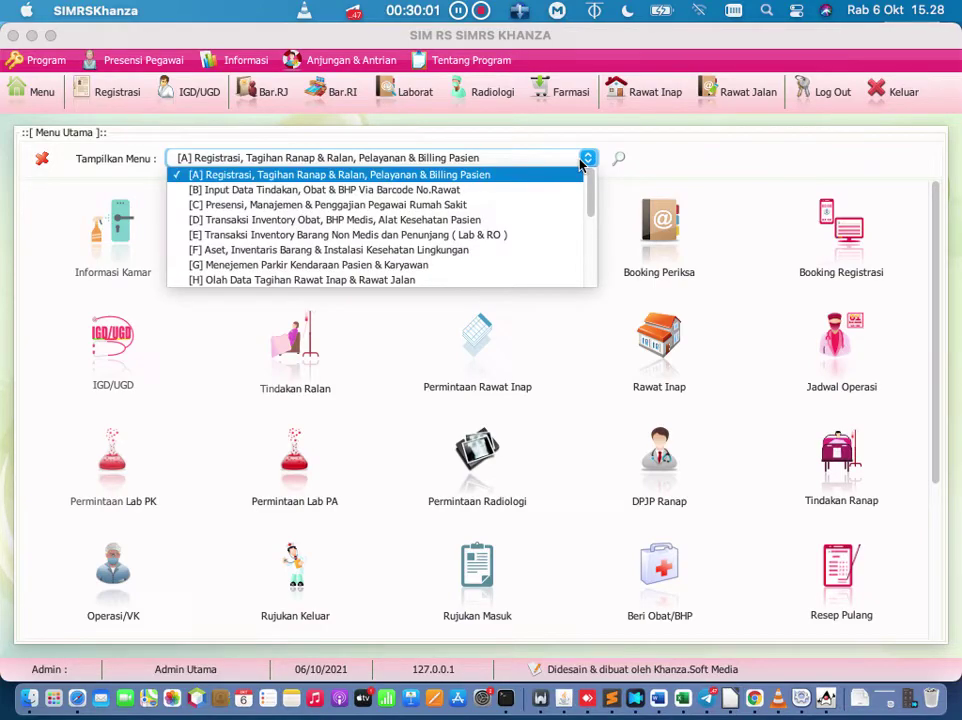
left_click_drag(593, 191, 593, 236)
left_click(530, 204)
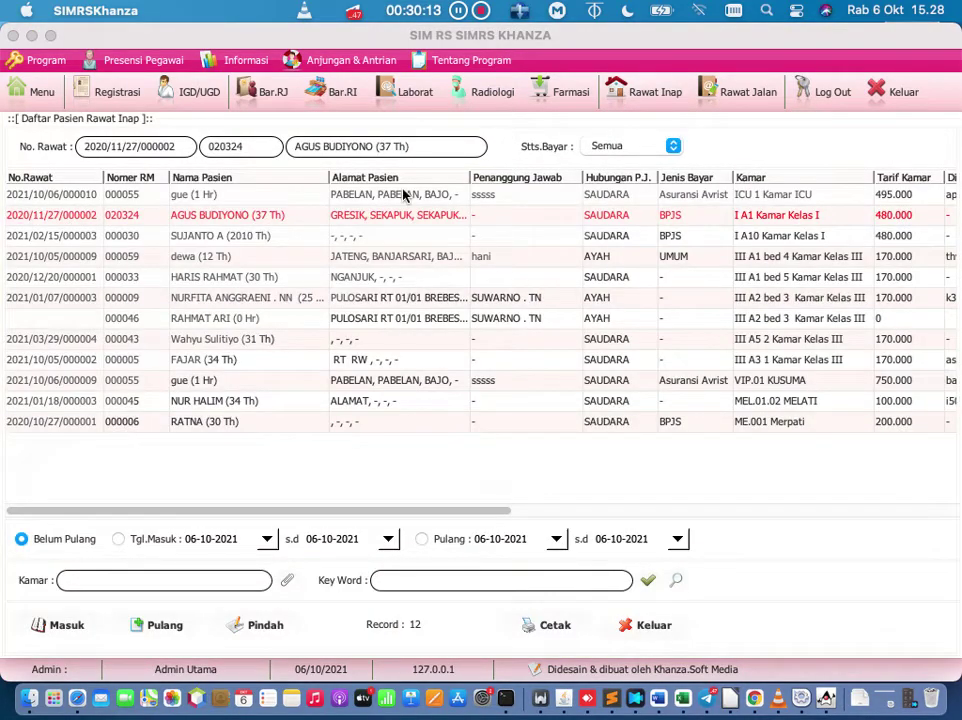
Step: Open Deposit/Titipan Pasien for the inpatient in room I A10, pick the second listed staff member as Petugas, and close the form
left_click(266, 220)
left_click(254, 236)
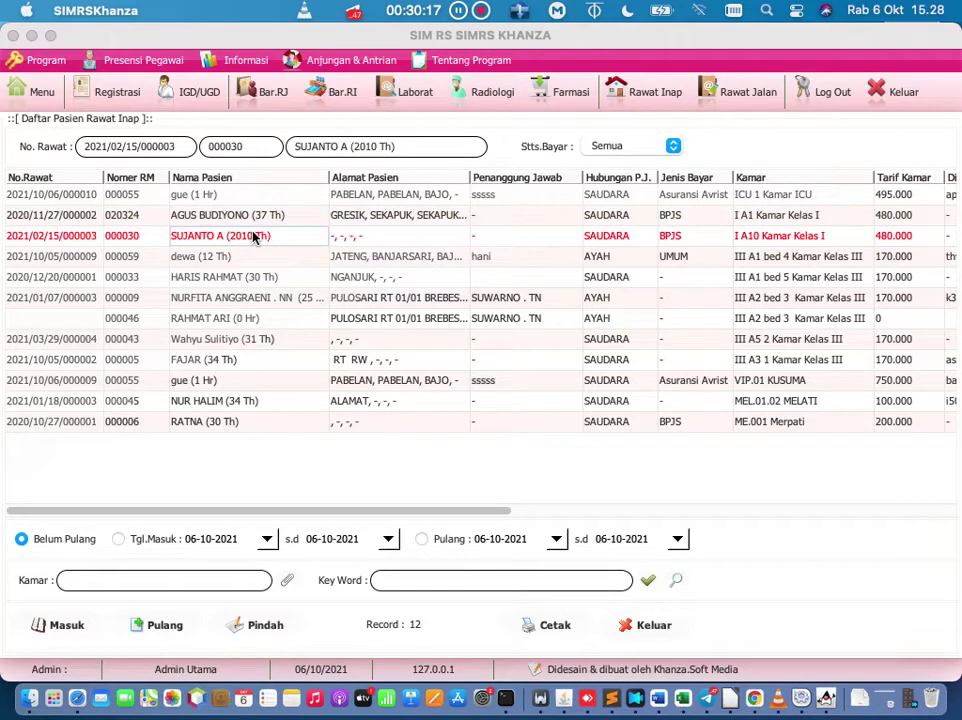
right_click(254, 236)
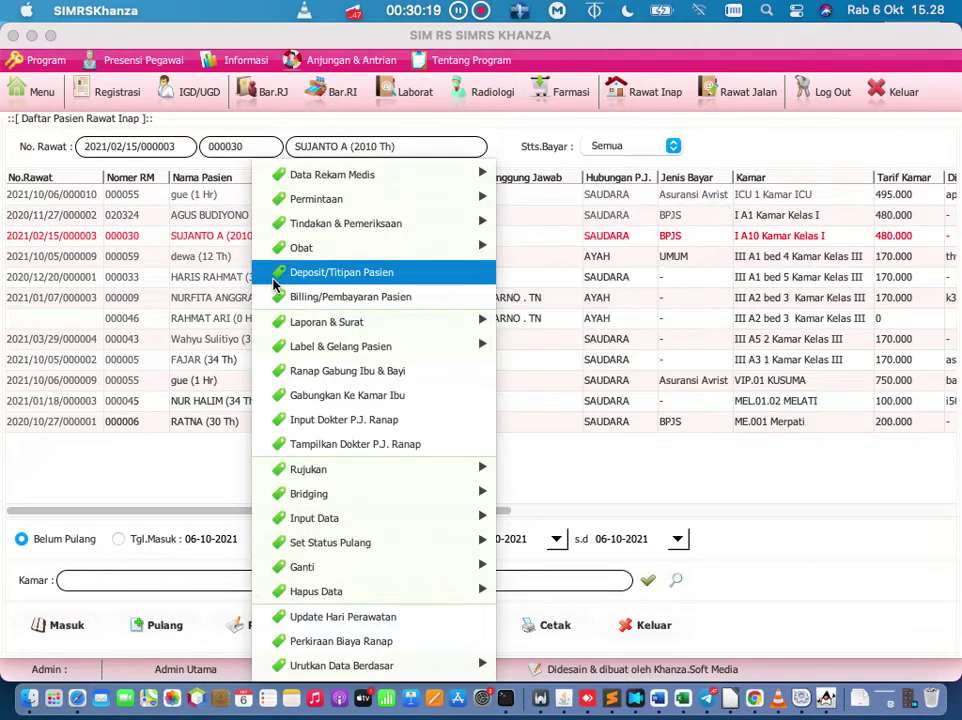
left_click(274, 281)
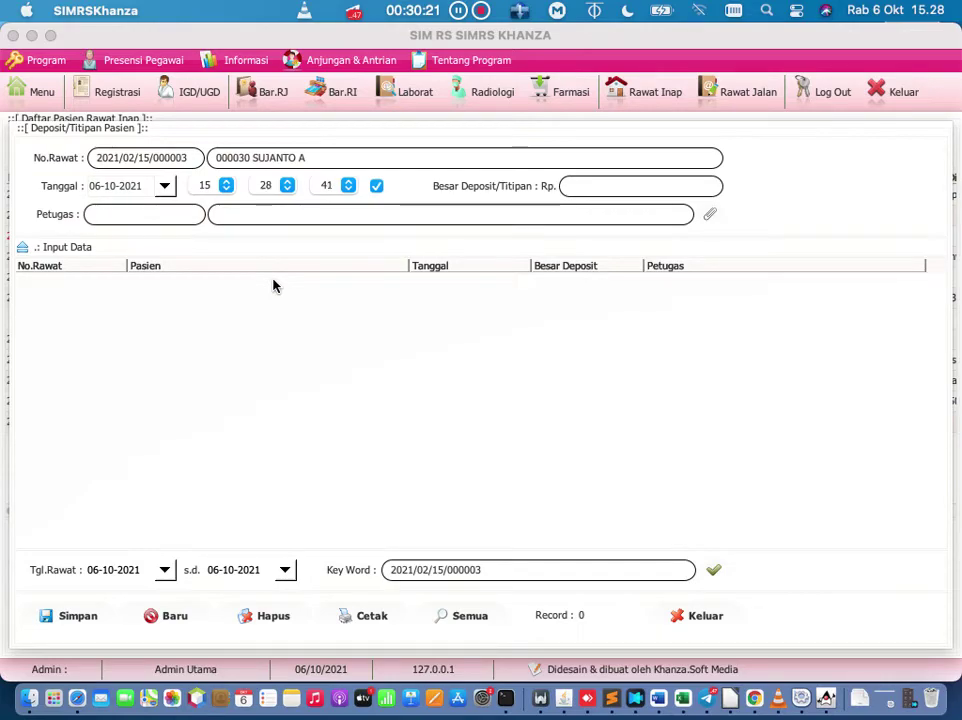
left_click(710, 214)
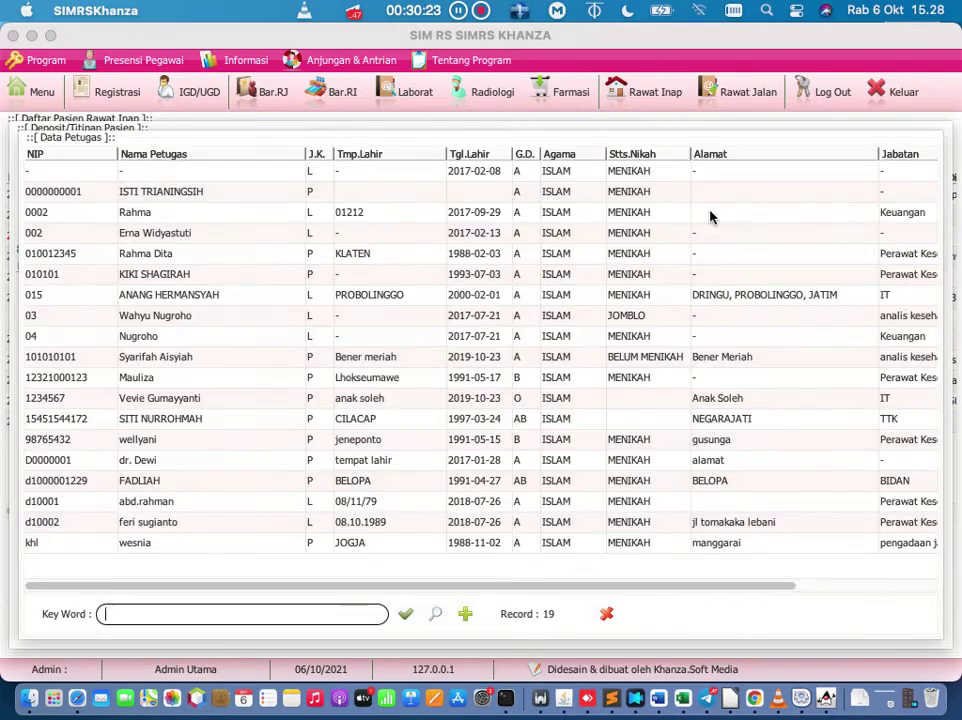
double_click(259, 194)
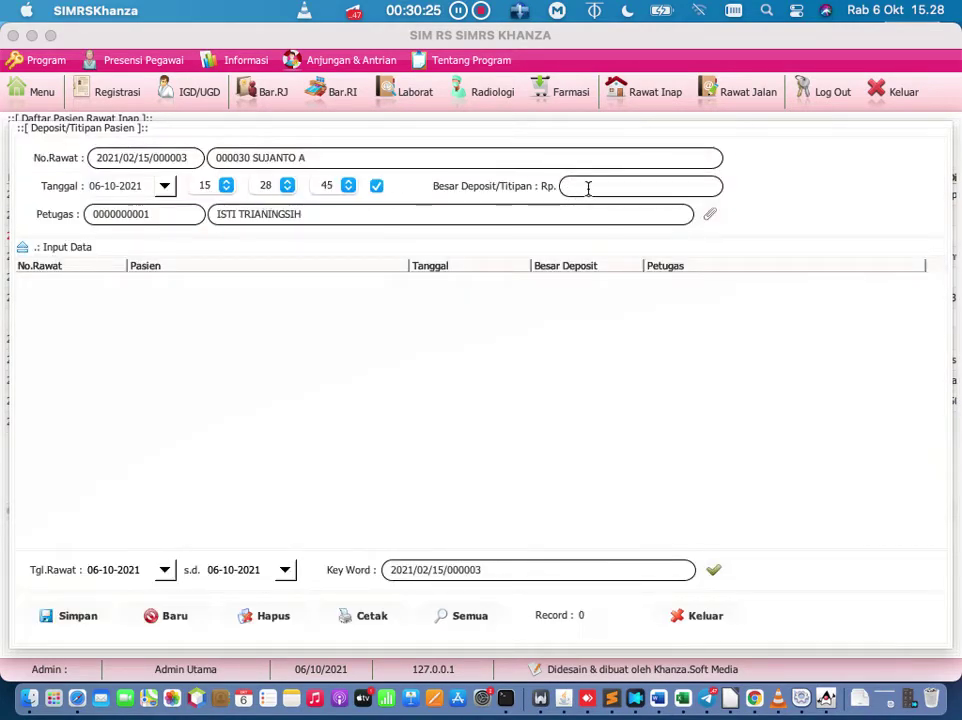
left_click(700, 615)
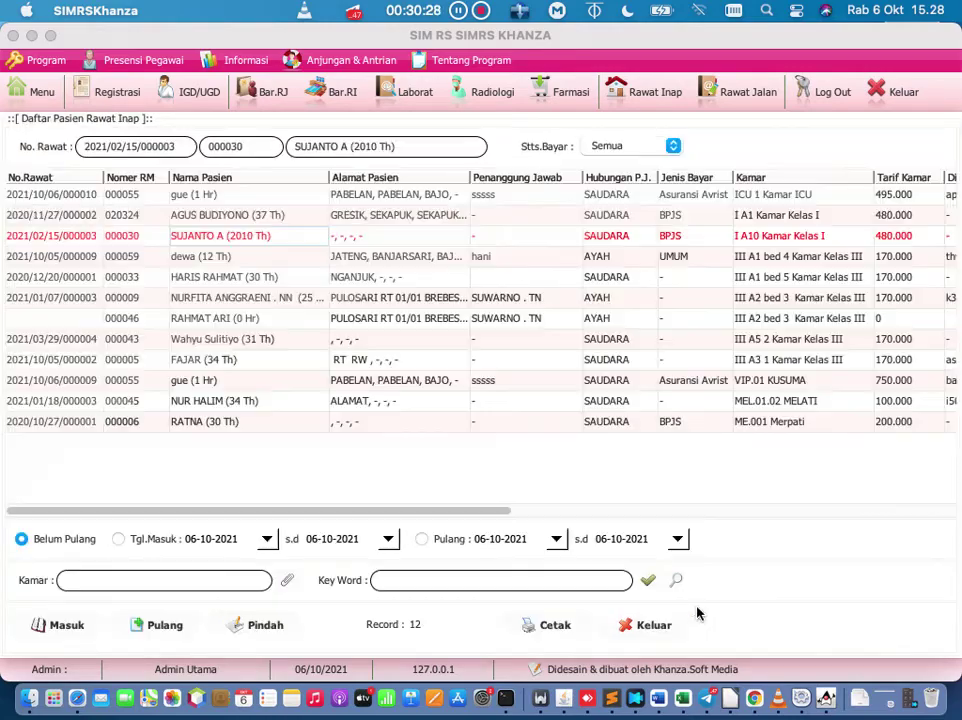
Step: Reopen Deposit/Titipan Pasien for the inpatient in room I A10 and save a deposit of Rp 2000000
right_click(282, 241)
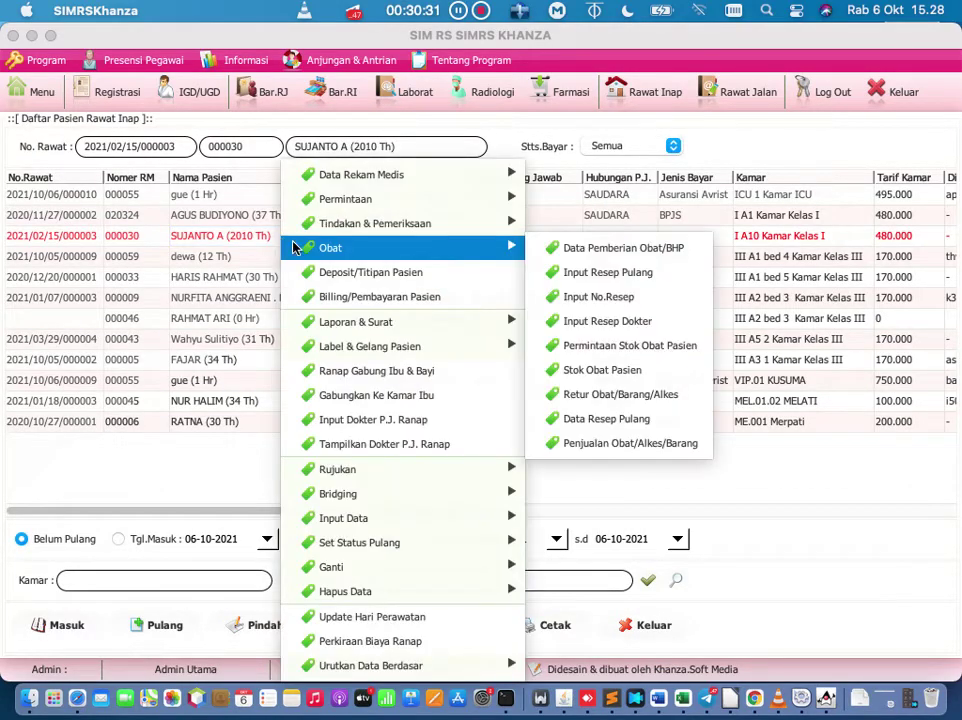
left_click(322, 273)
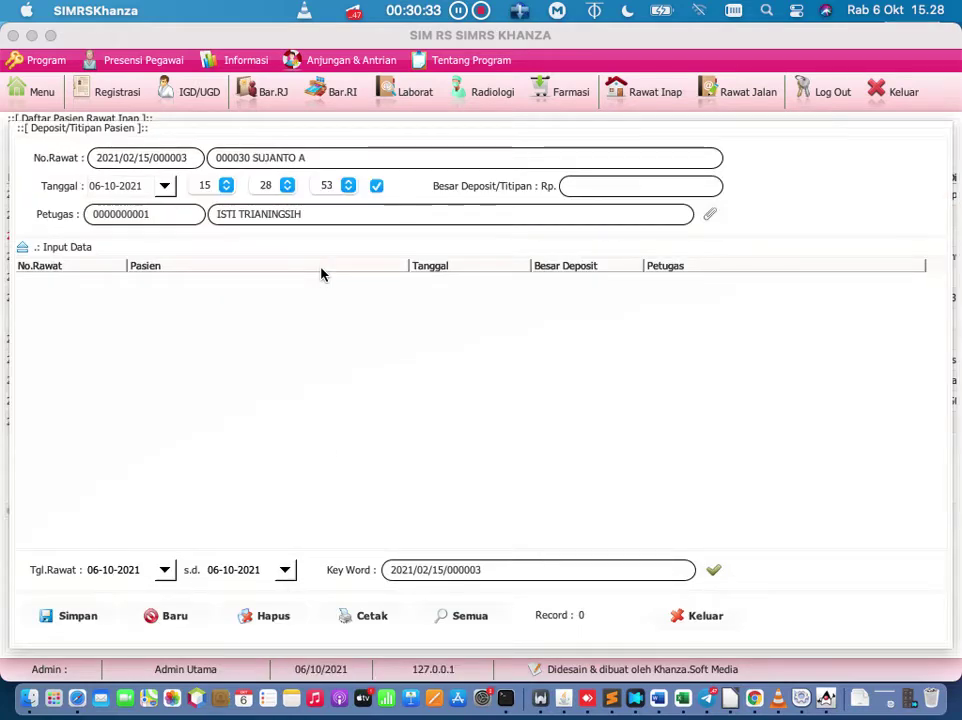
left_click(594, 187)
type("2000000")
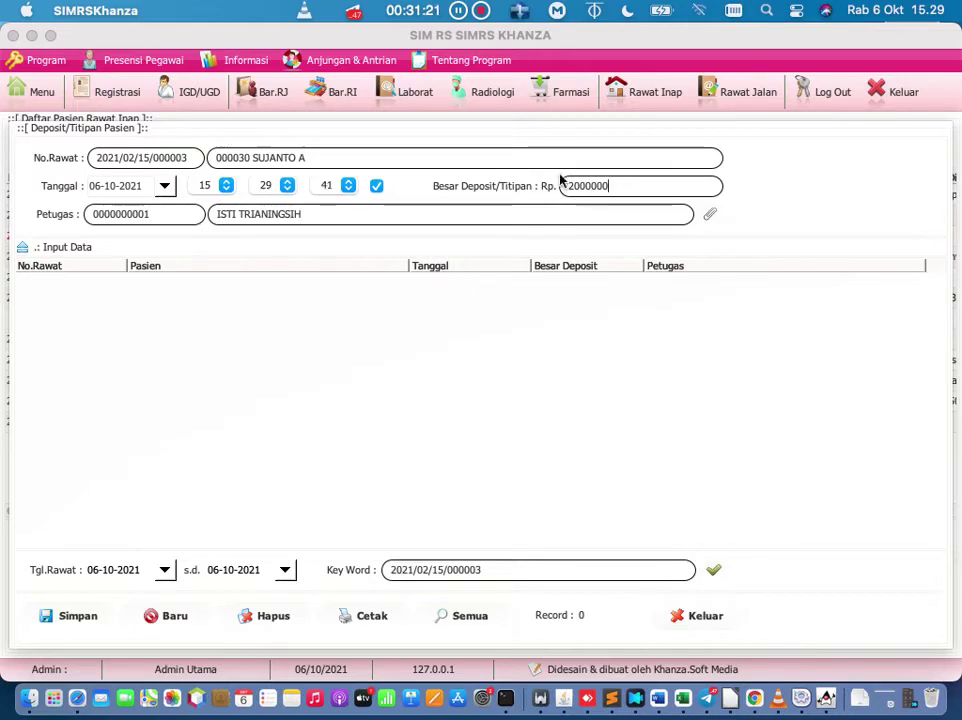
left_click(73, 618)
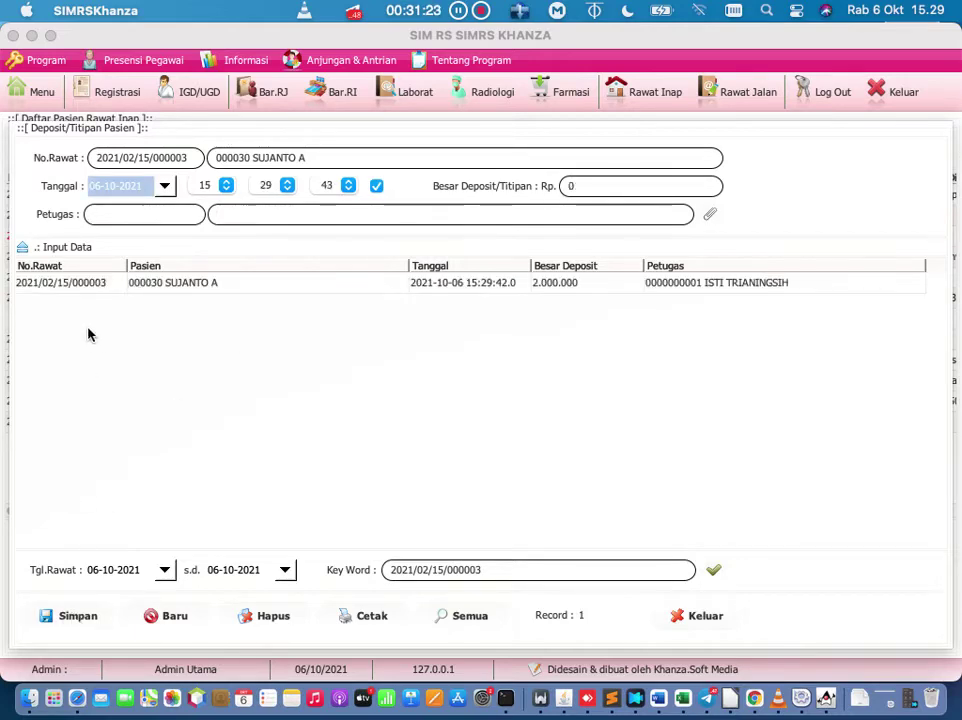
Step: View the Kwitansi Deposit for the saved deposit without printing it, and return to the inpatient list
left_click(60, 284)
right_click(60, 284)
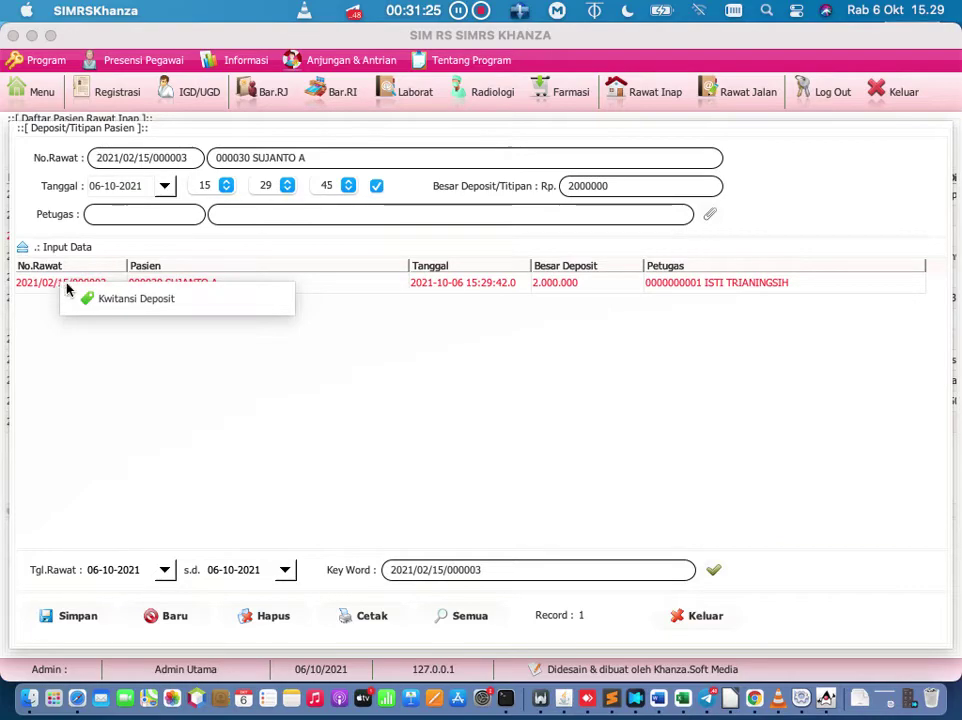
left_click(97, 303)
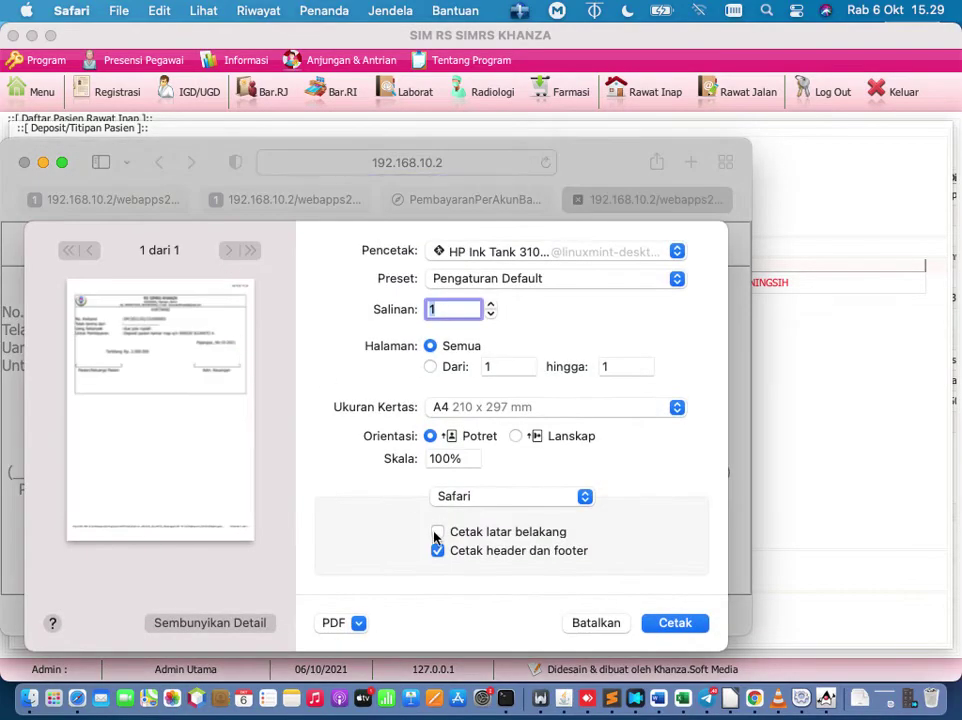
left_click(596, 623)
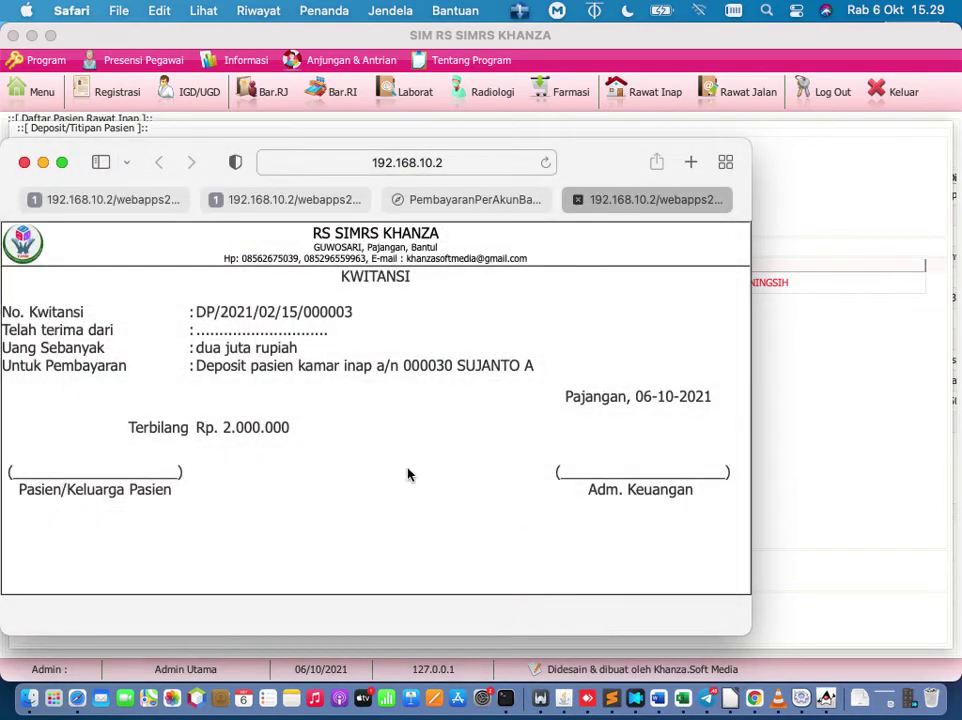
mouse_move(62, 167)
left_click(849, 218)
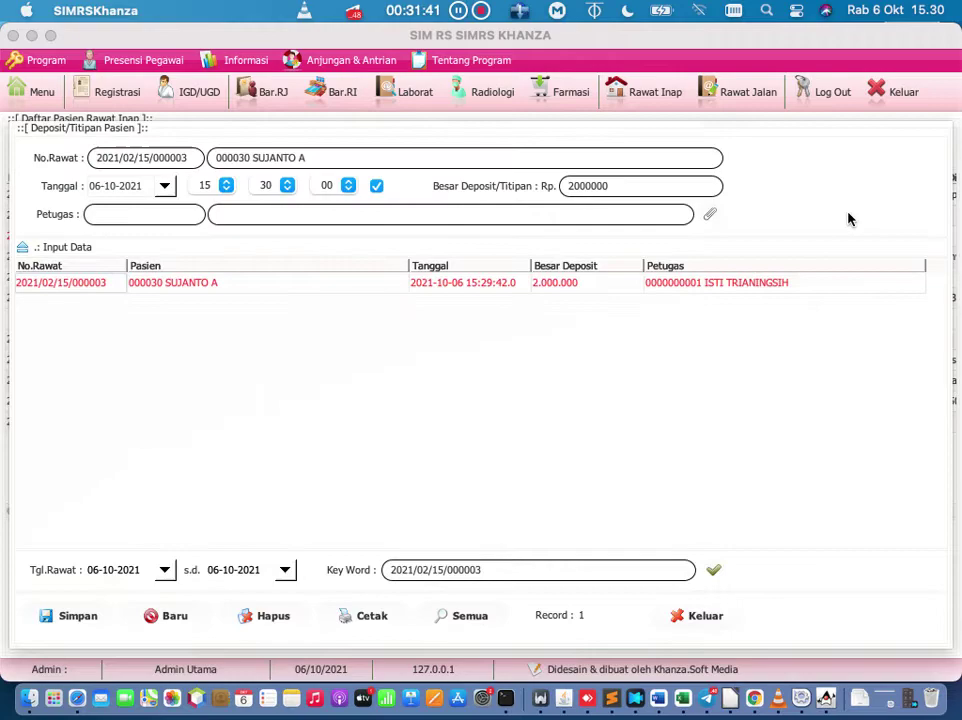
left_click(699, 617)
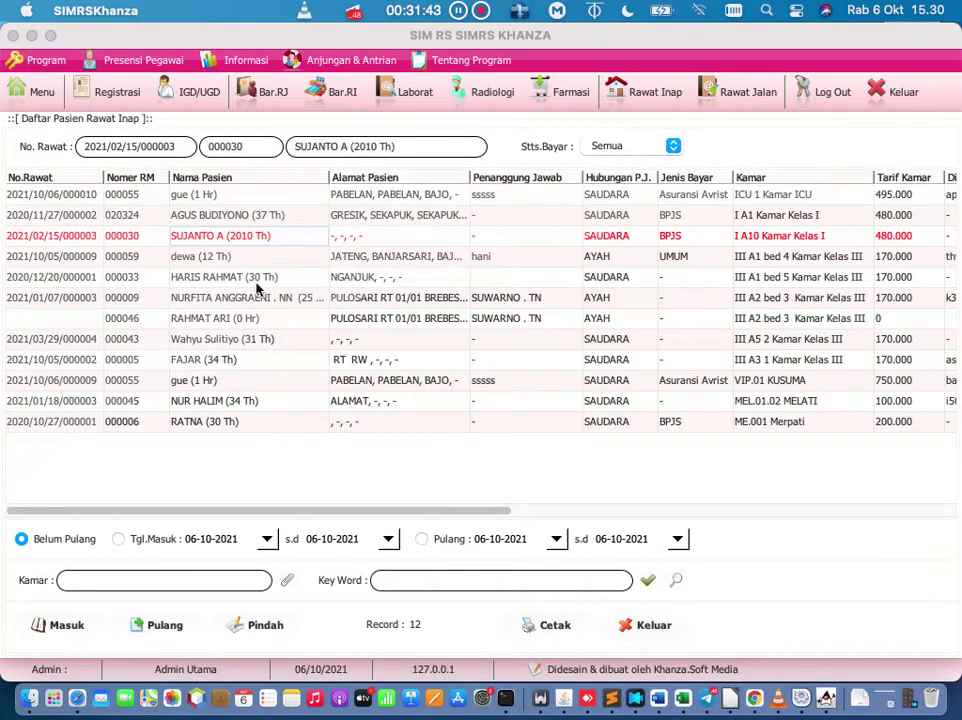
Step: Open Akun Rekening from the main menu and examine the account codes, names, types and balances in the chart of accounts
left_click(40, 93)
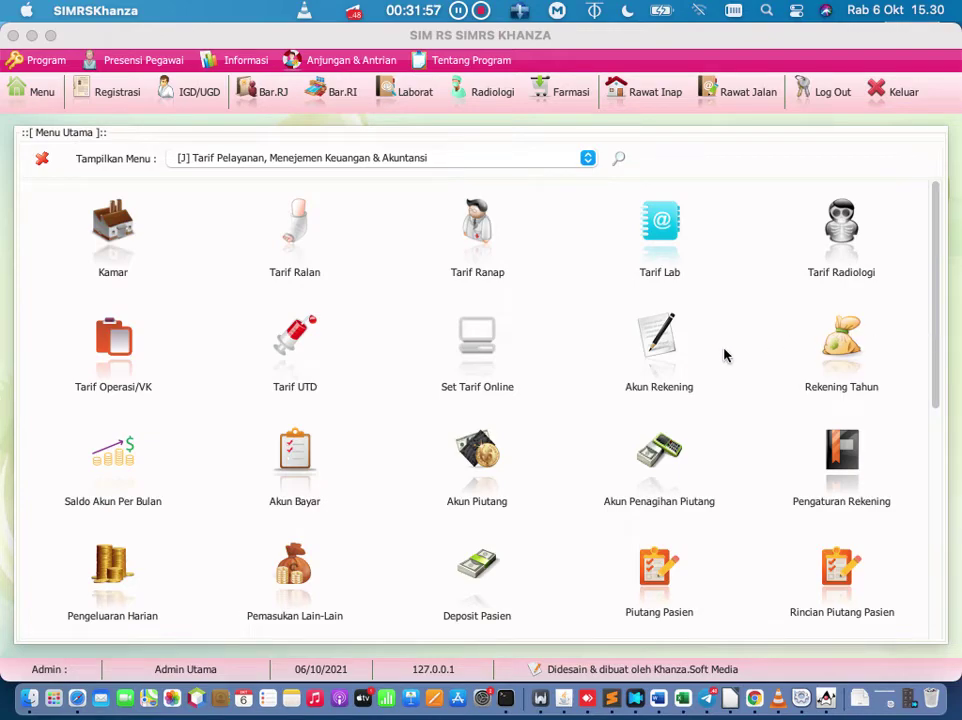
left_click(660, 345)
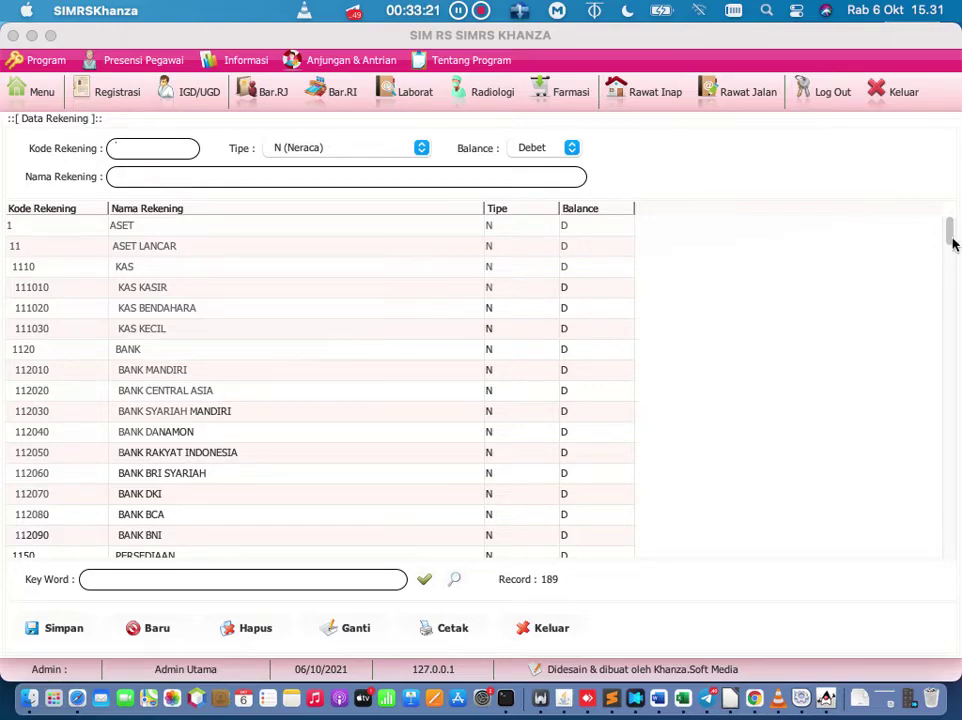
scroll(950, 236, "down", 4)
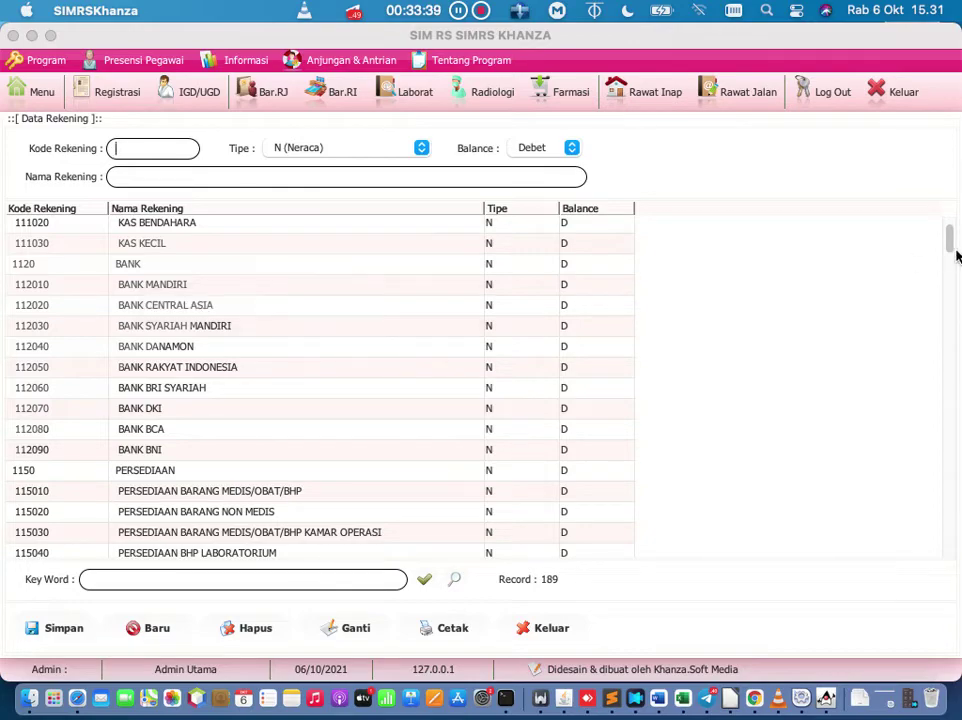
left_click_drag(947, 236, 949, 251)
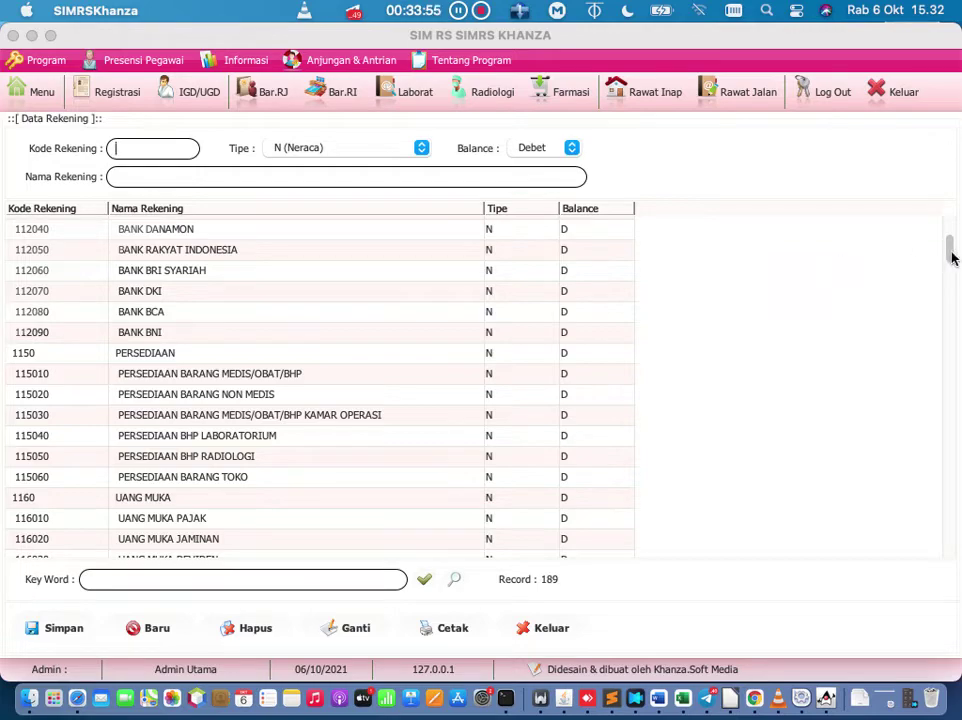
Step: Examine the remaining accounts in the chart of accounts down to the final BEBAN entries, and close Data Rekening
left_click_drag(951, 253, 951, 273)
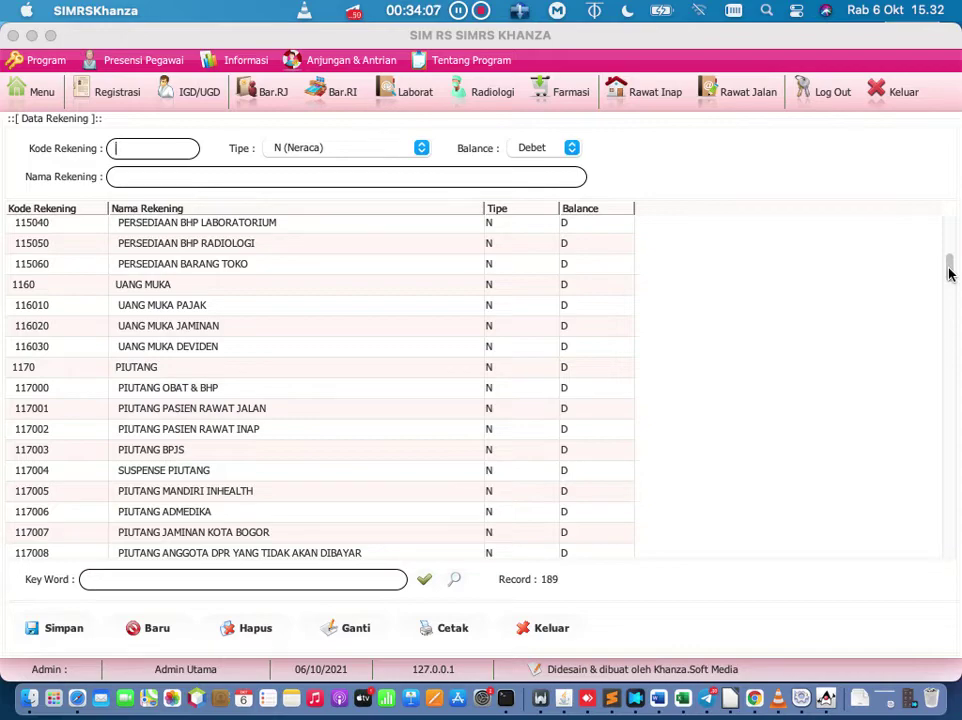
left_click_drag(950, 272, 951, 458)
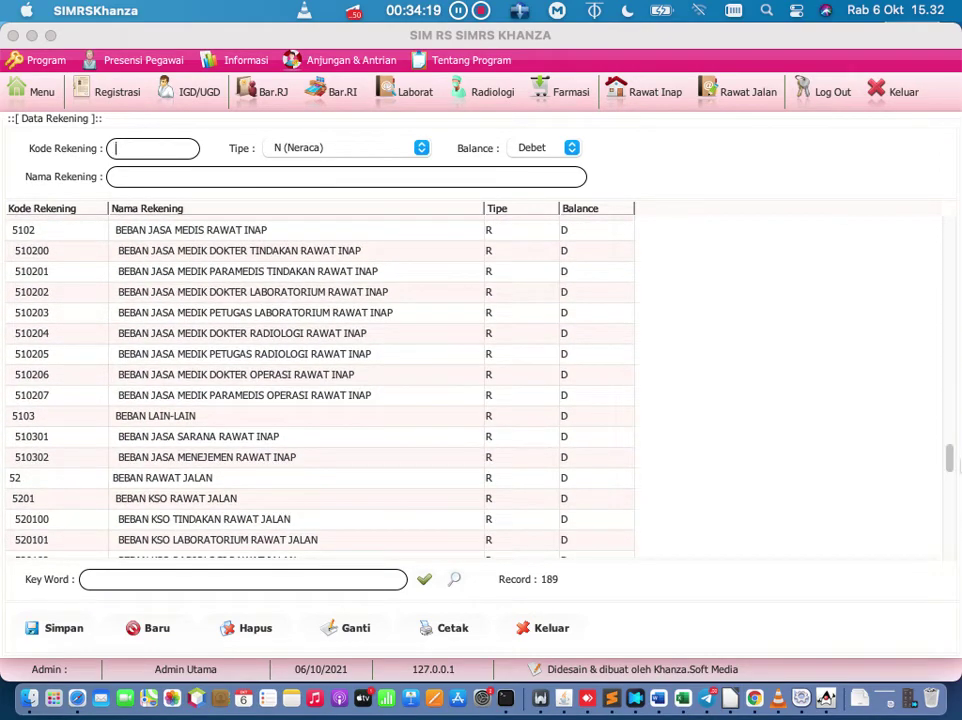
left_click(951, 462)
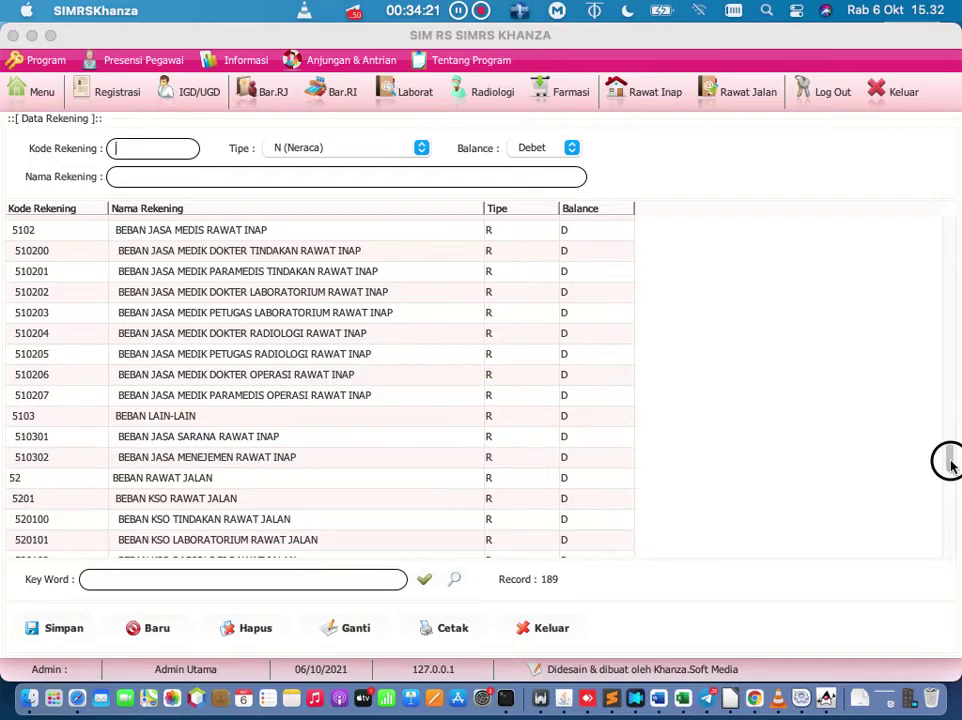
left_click_drag(951, 462, 951, 563)
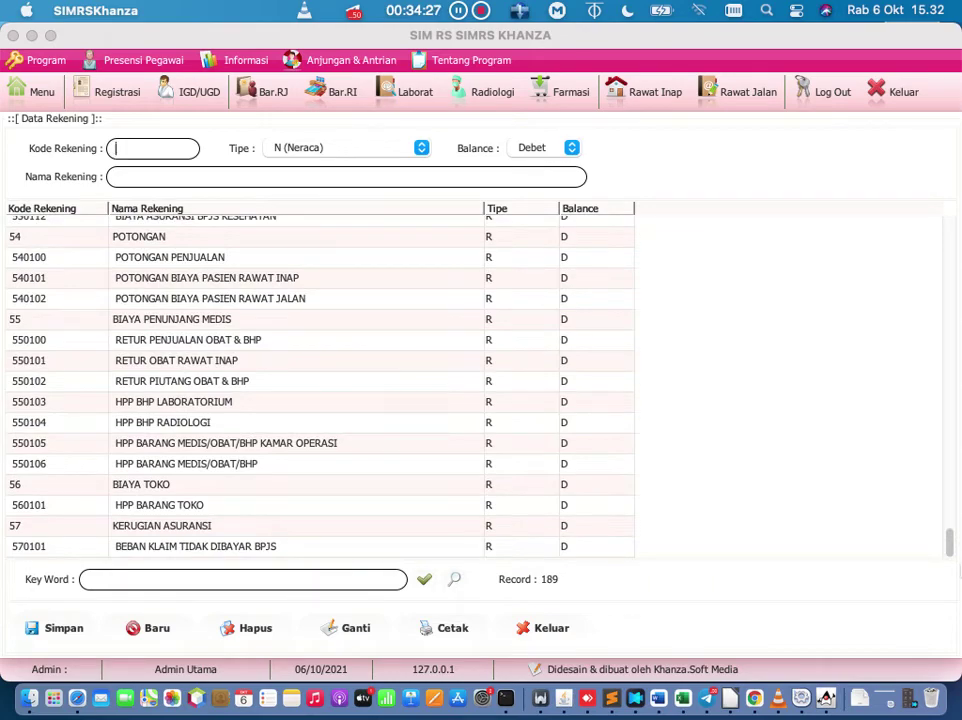
left_click(549, 627)
Step: Open Rekening Tahun from the main menu, review the 2021 opening balances, mutations and closing balances, and return to the main menu
left_click(50, 95)
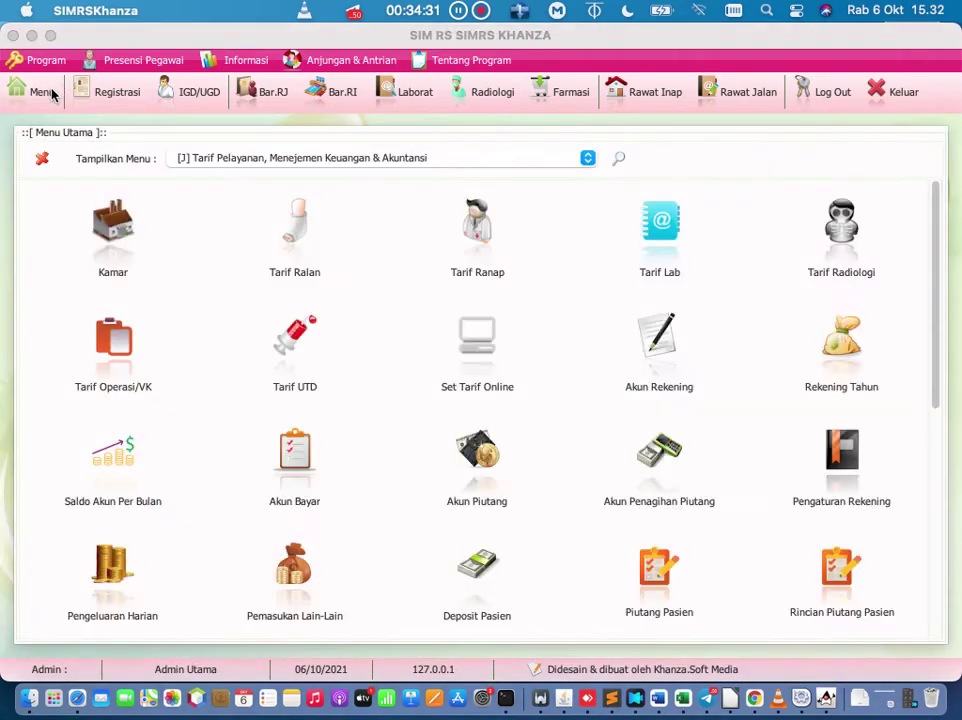
left_click(843, 350)
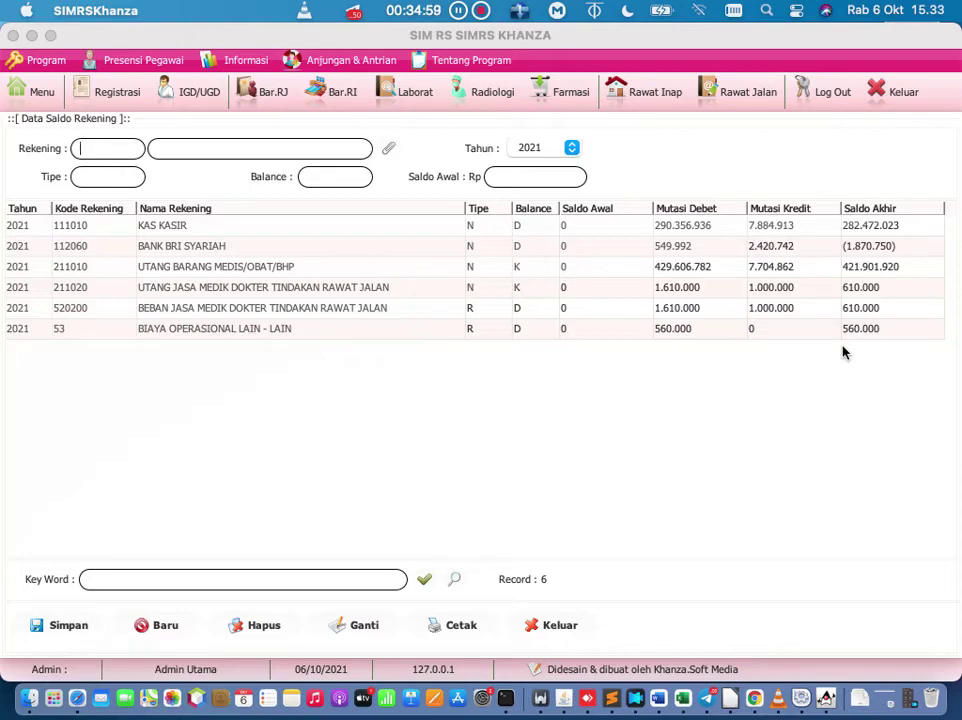
left_click(22, 95)
Step: Search the main menu for "opname" and open Stok Opname Obat & BHP
left_click(614, 164)
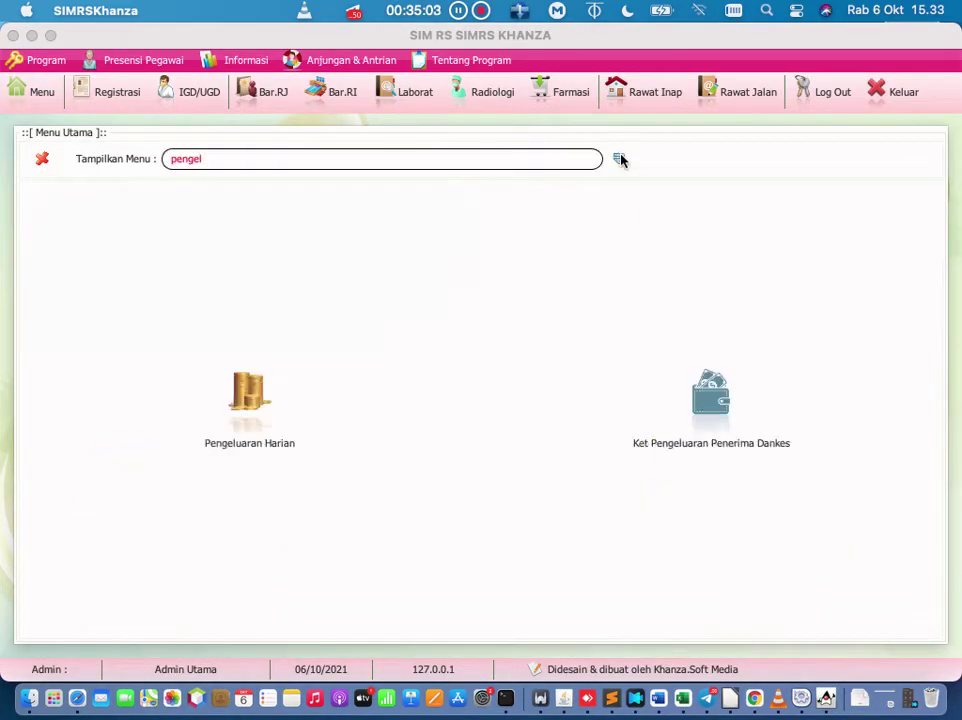
key("BackSpace")
key("BackSpace")
key("BackSpace")
key("BackSpace")
key("BackSpace")
key("BackSpace")
type("opname")
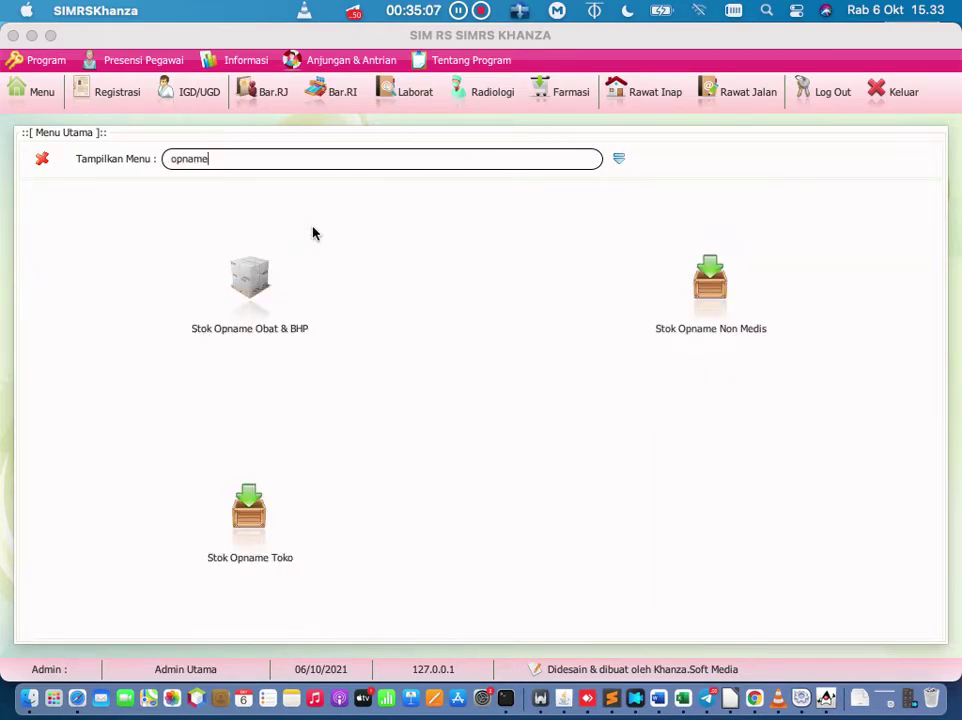
left_click(255, 277)
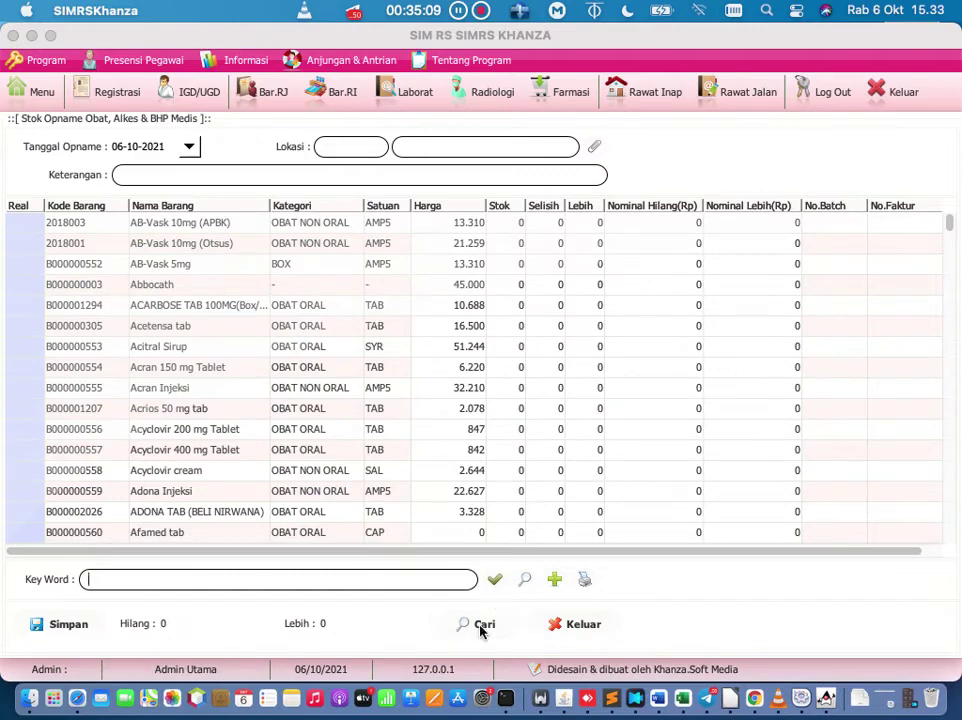
Step: List the saved Stok Opname records from 06-10-2020 to 06-10-2021 and examine their stock, real count and nominal difference columns
left_click(481, 626)
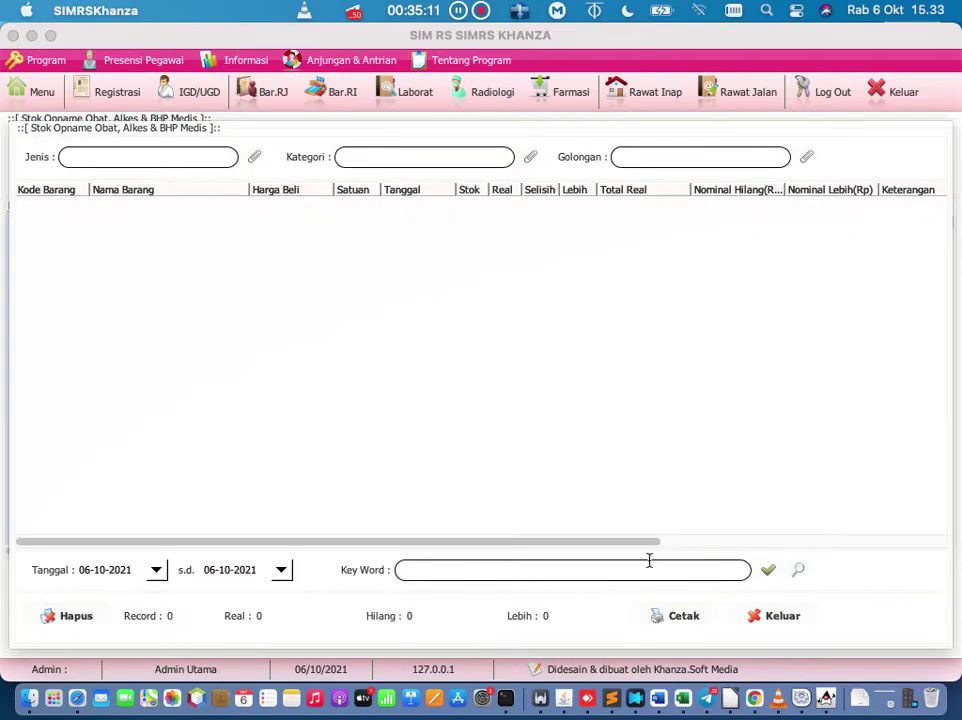
left_click(143, 571)
key("BackSpace")
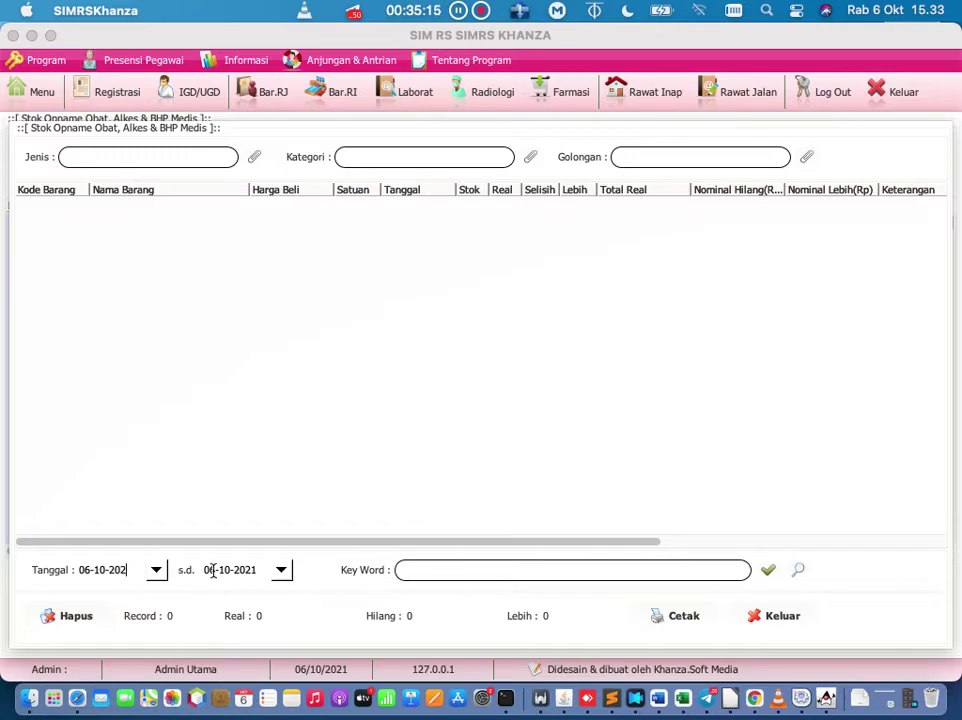
type("0")
left_click(769, 570)
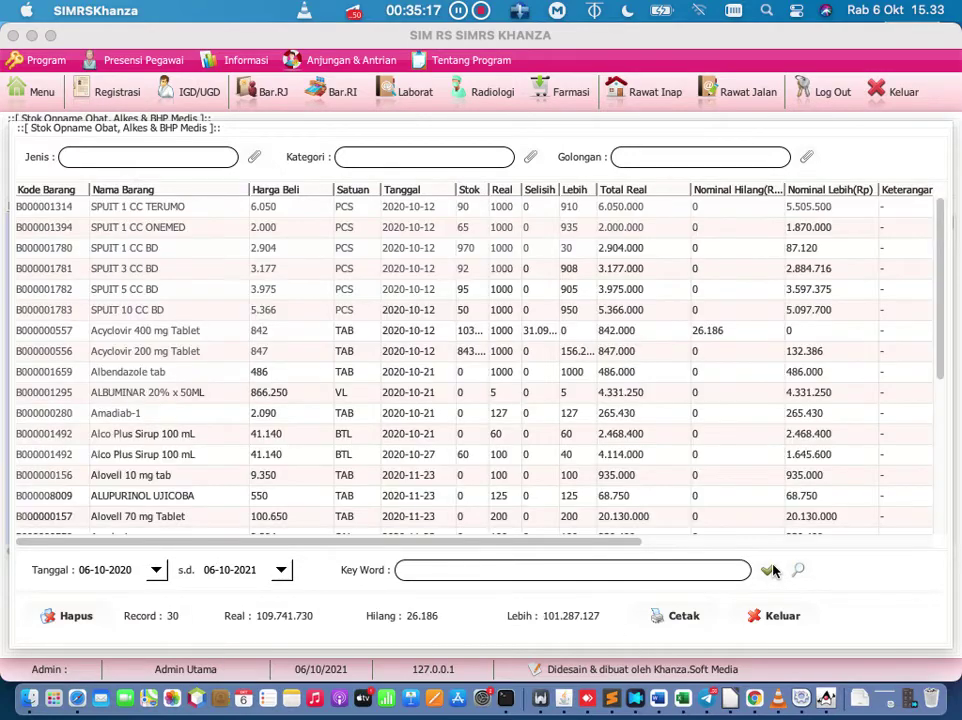
scroll(784, 443, "down", 5)
scroll(784, 443, "right", 2)
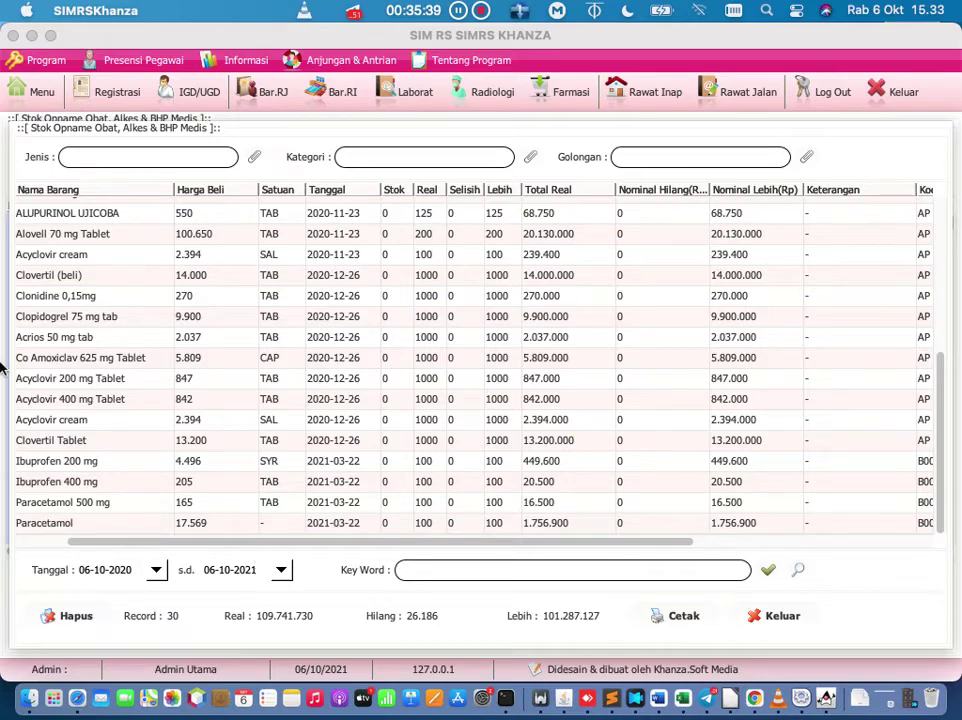
Step: Return to the main menu, search for "reken" and open Rekening Tahun
left_click(45, 101)
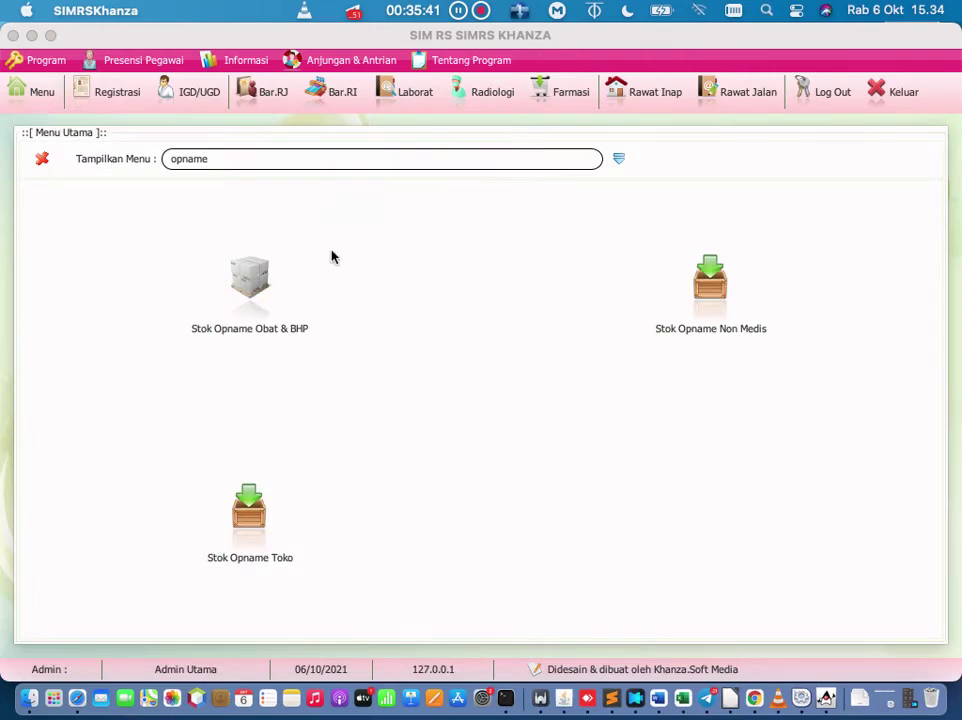
key("BackSpace")
key("BackSpace")
key("BackSpace")
key("BackSpace")
key("BackSpace")
key("BackSpace")
type("reken")
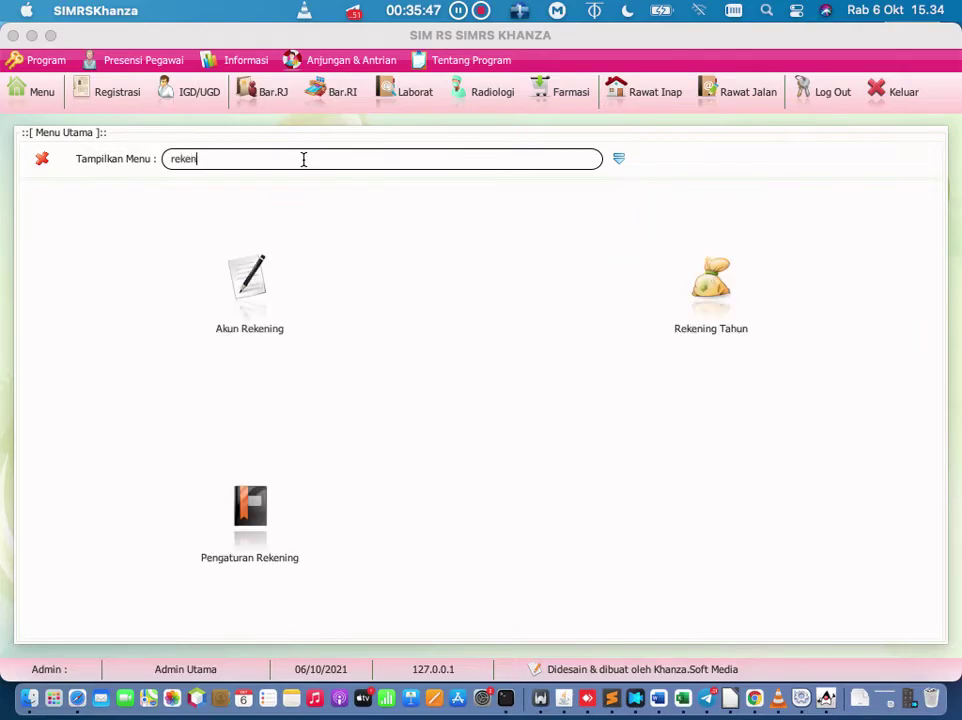
left_click(706, 300)
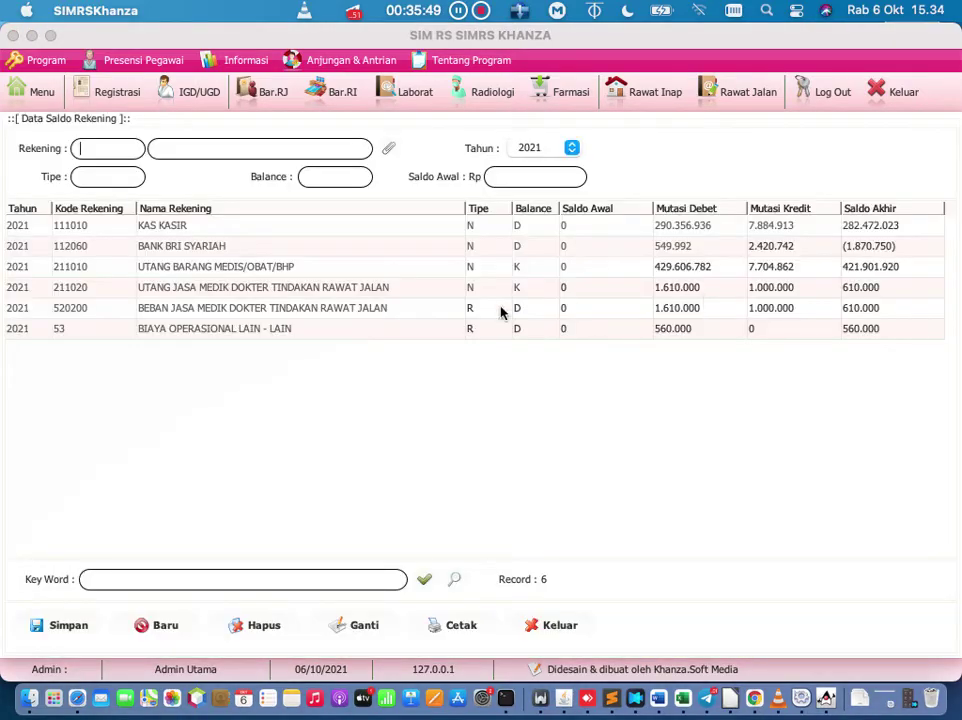
Step: Select account 115010 PERSEDIAAN BARANG MEDIS/OBAT/BHP for a 2021 opening balance entry, and close the form without saving
left_click(389, 150)
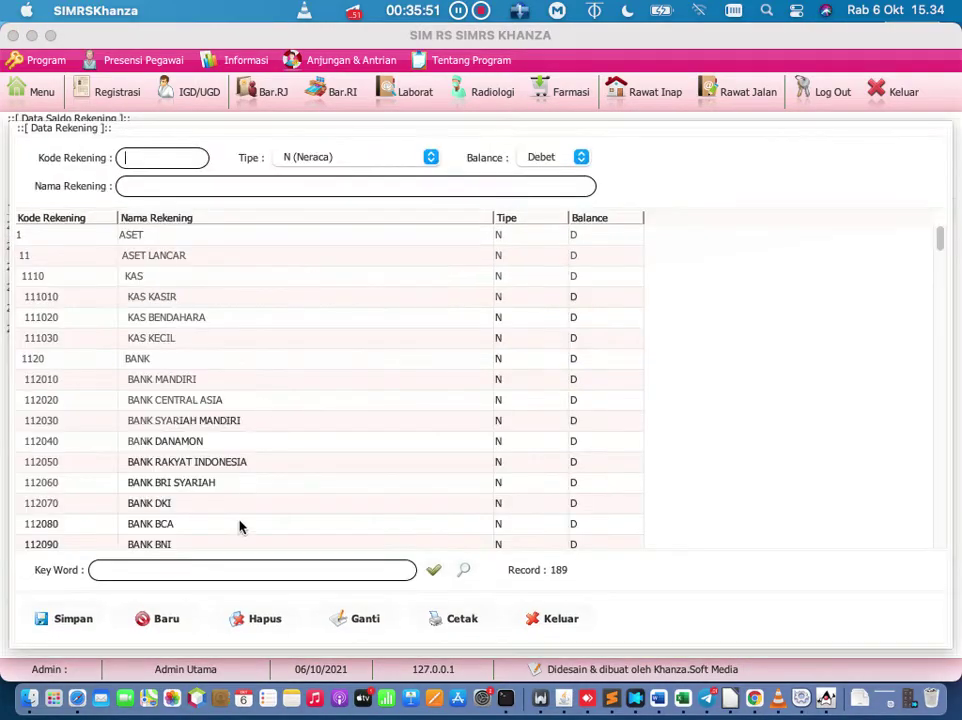
left_click(268, 569)
type("perse")
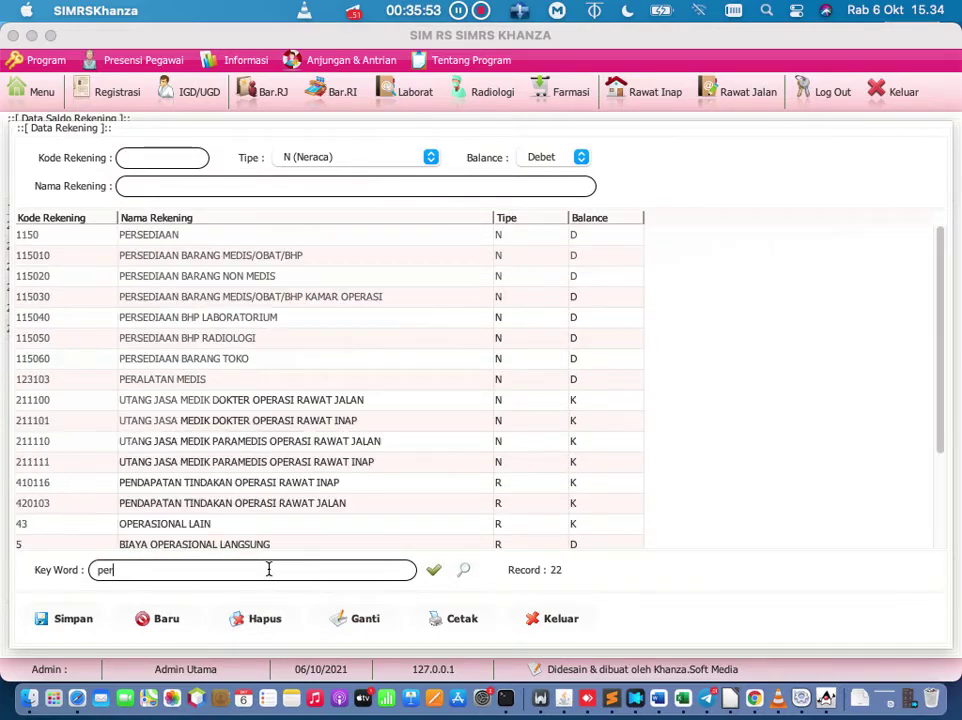
double_click(304, 260)
left_click(532, 175)
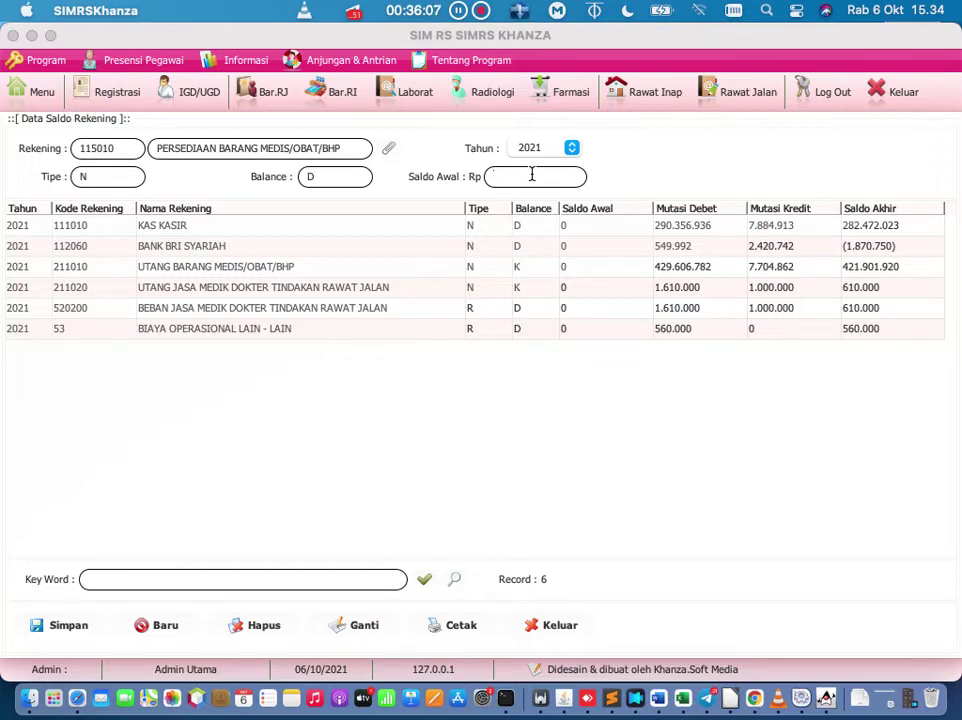
left_click(541, 625)
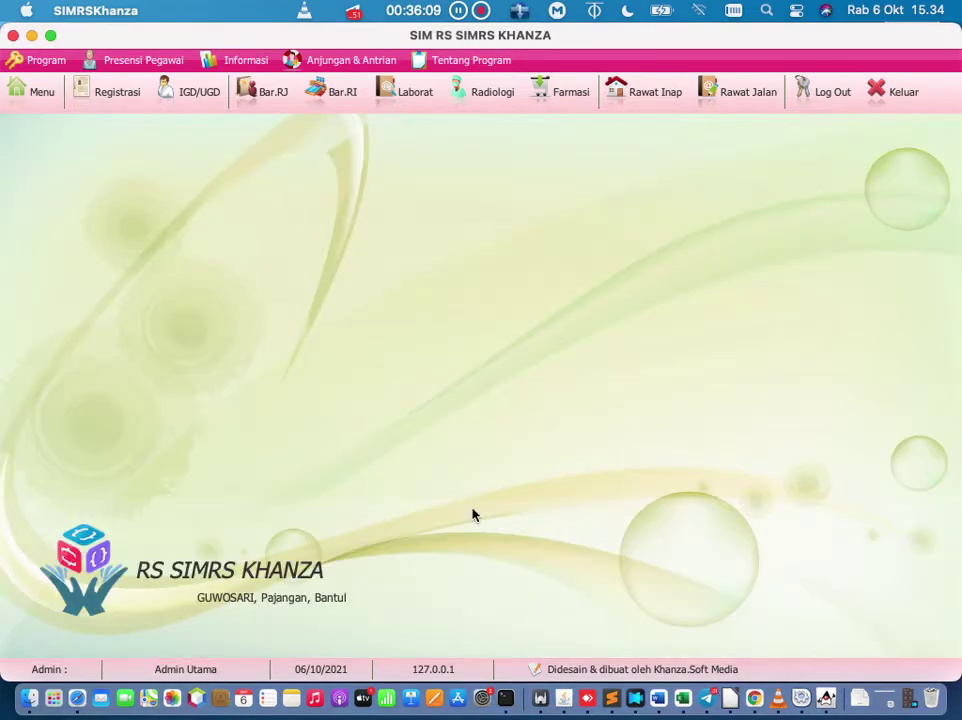
Step: Open Saldo Akun Per Bulan from the finance and accounting menu category and load the monthly account balances for 2021
left_click(44, 92)
left_click(619, 166)
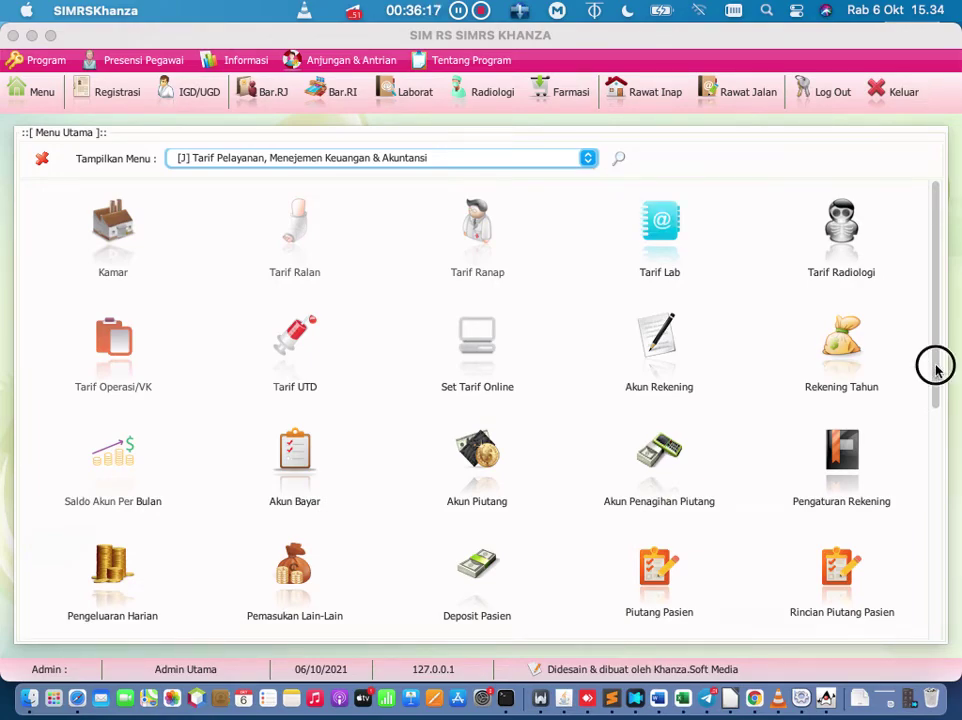
left_click_drag(934, 364, 945, 436)
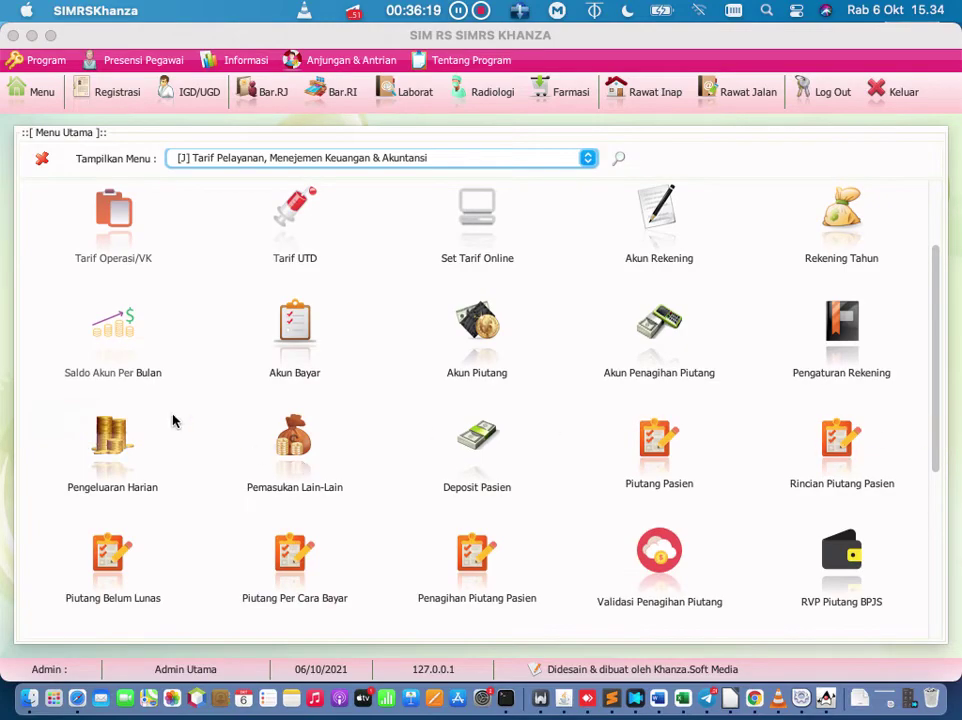
left_click(159, 380)
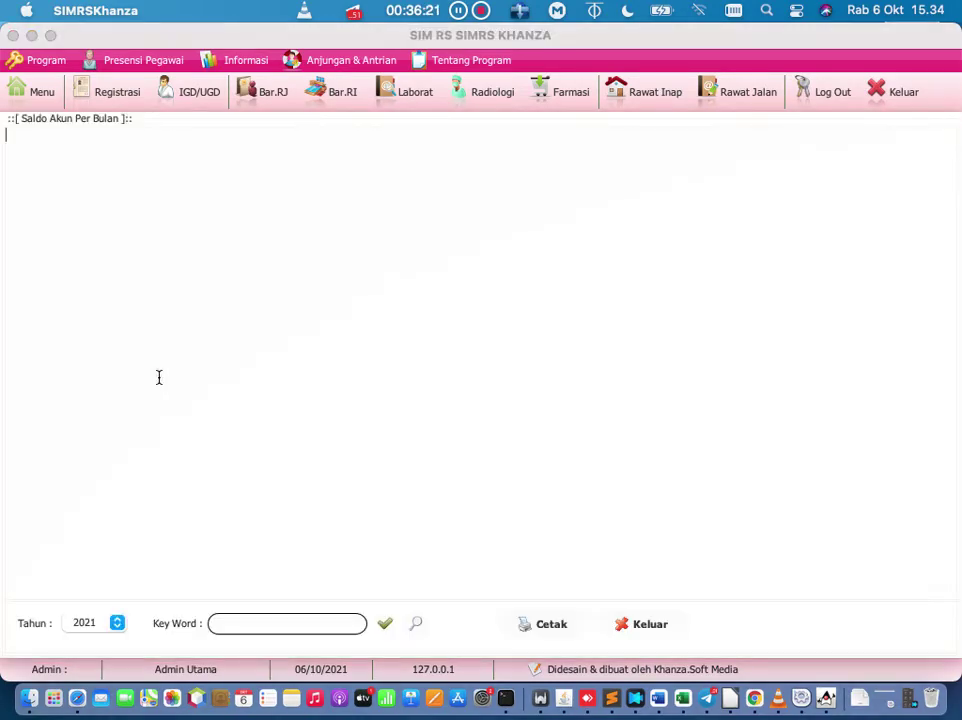
left_click(385, 623)
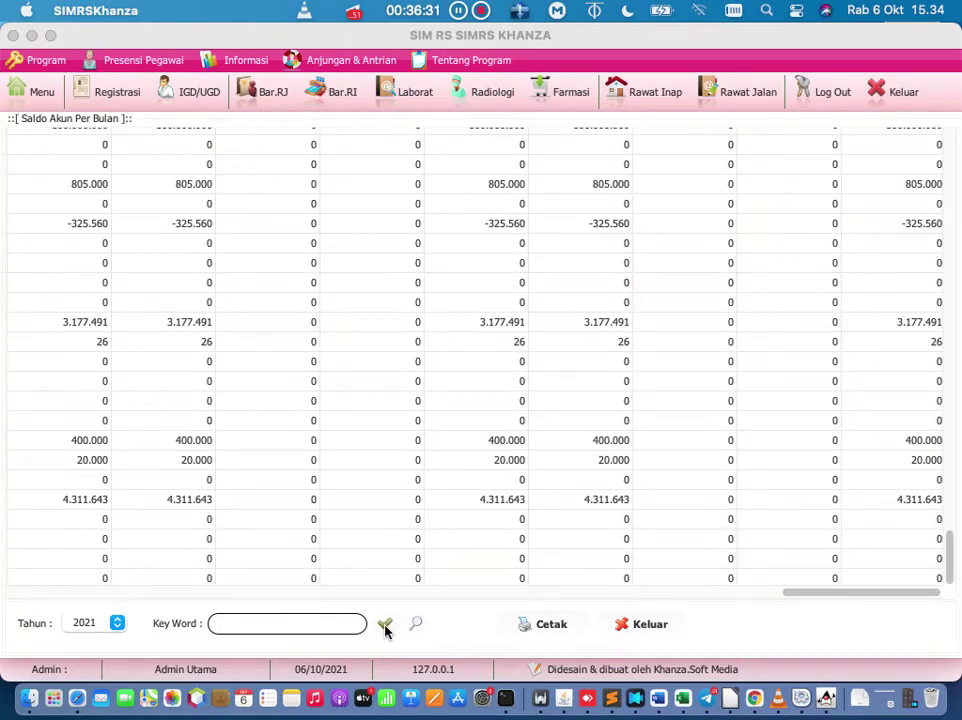
Step: Examine the account codes, names and January balance columns from the start of the monthly report, and close it
left_click_drag(844, 590, 6, 548)
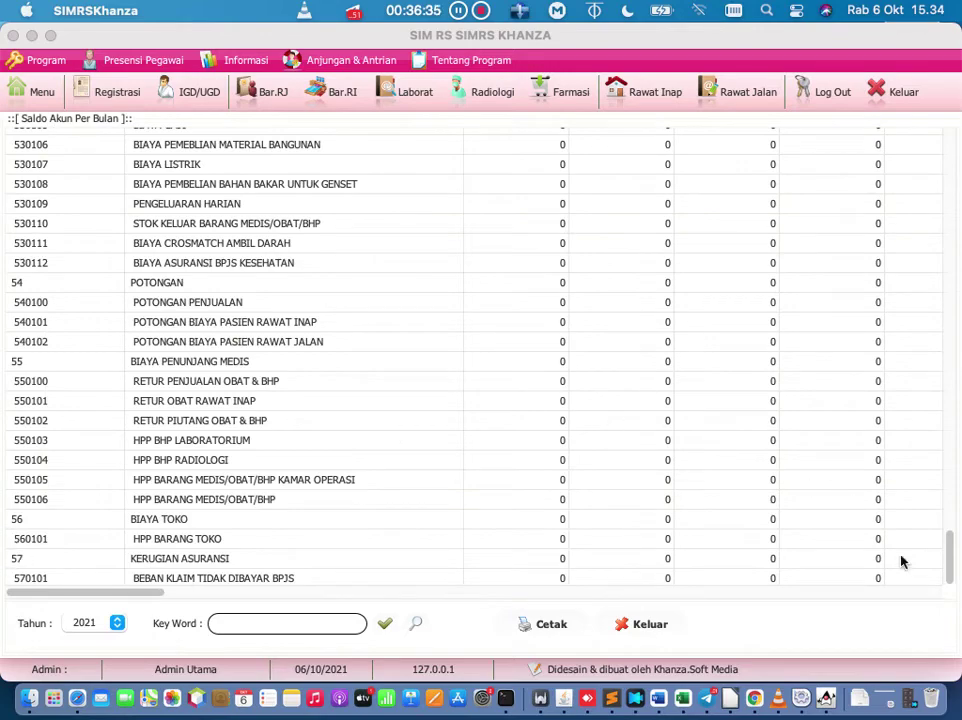
left_click_drag(951, 565, 950, 145)
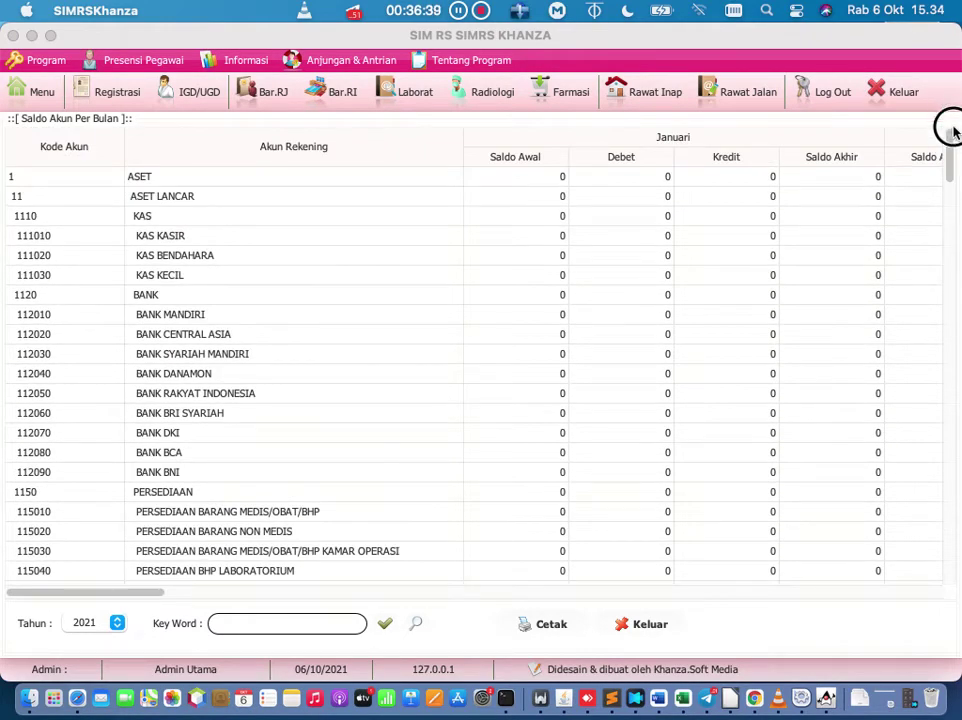
left_click_drag(950, 145, 936, 90)
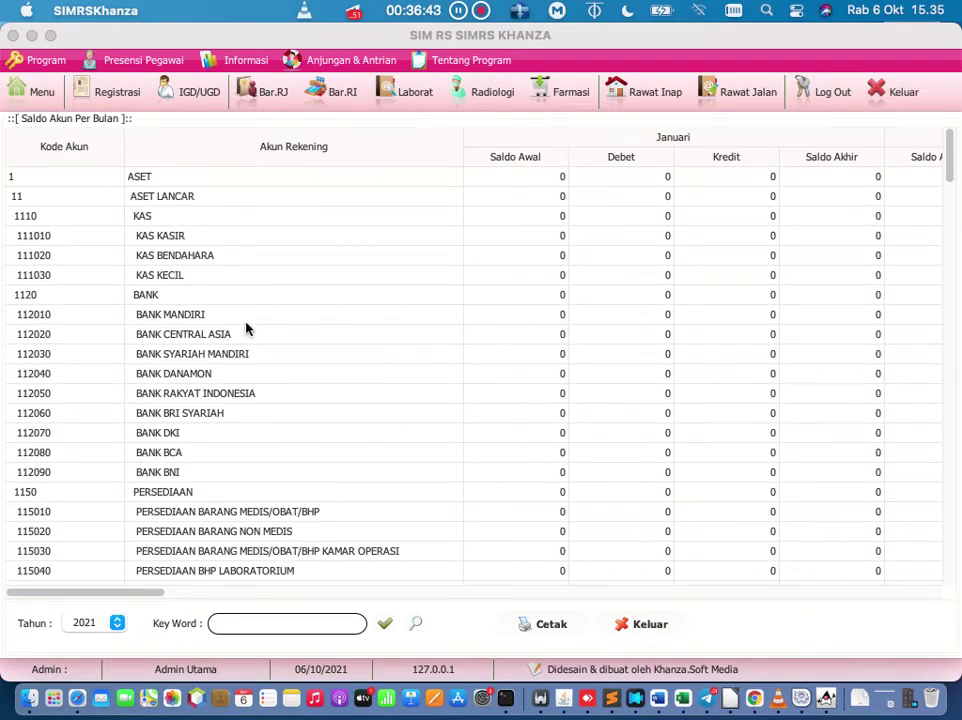
left_click(625, 626)
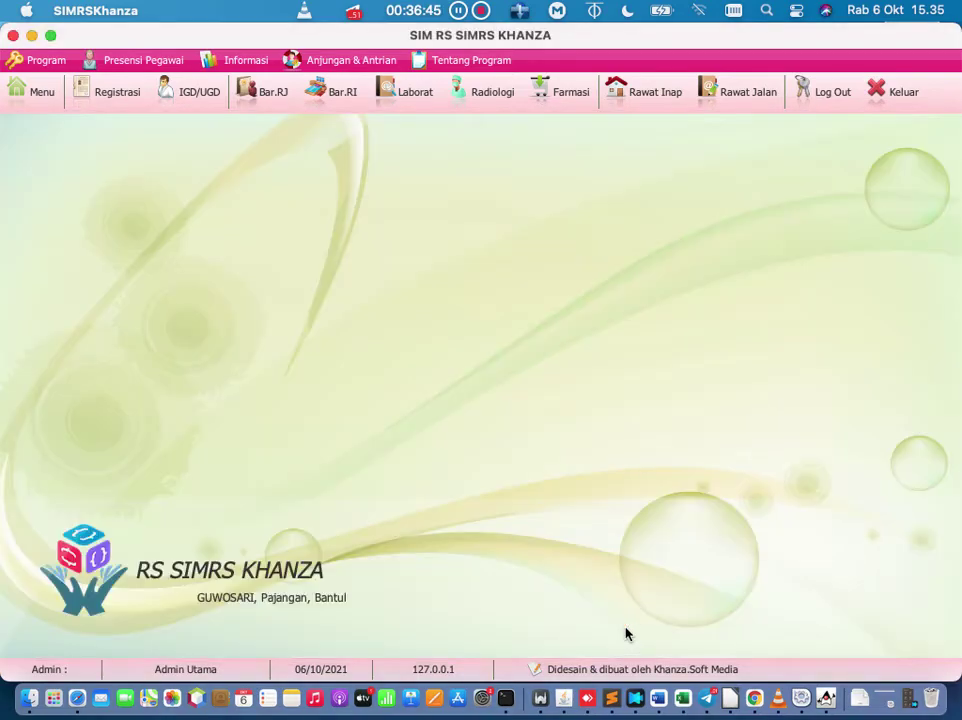
Step: Open Akun Bayar from the main menu and view the accounts linked to Bayar Cash and Bayar Via BRI Syariah
left_click(42, 92)
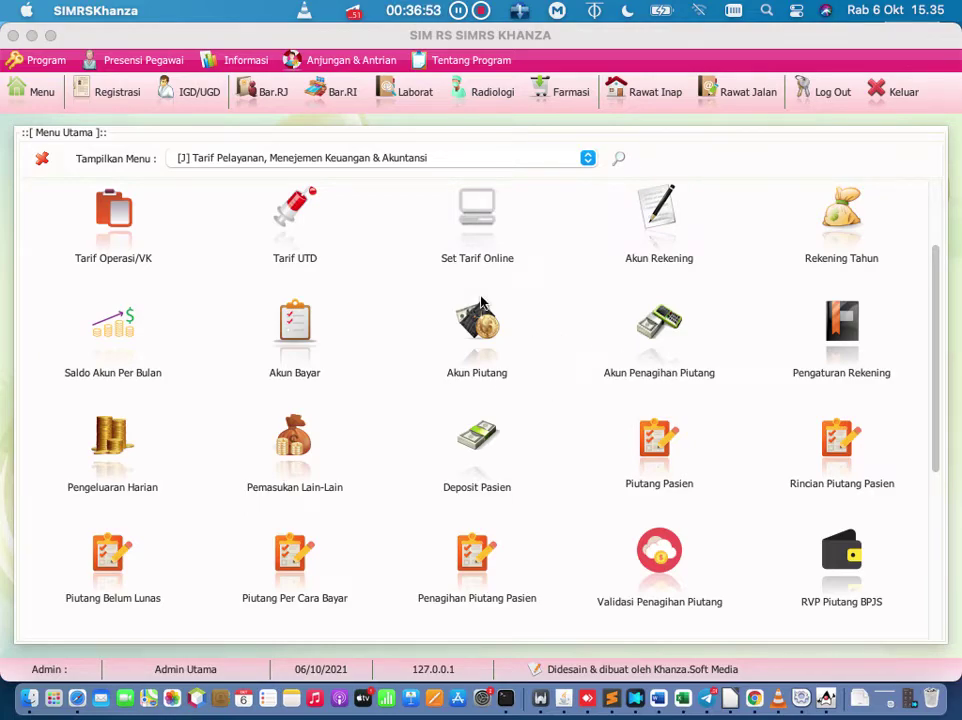
left_click(300, 333)
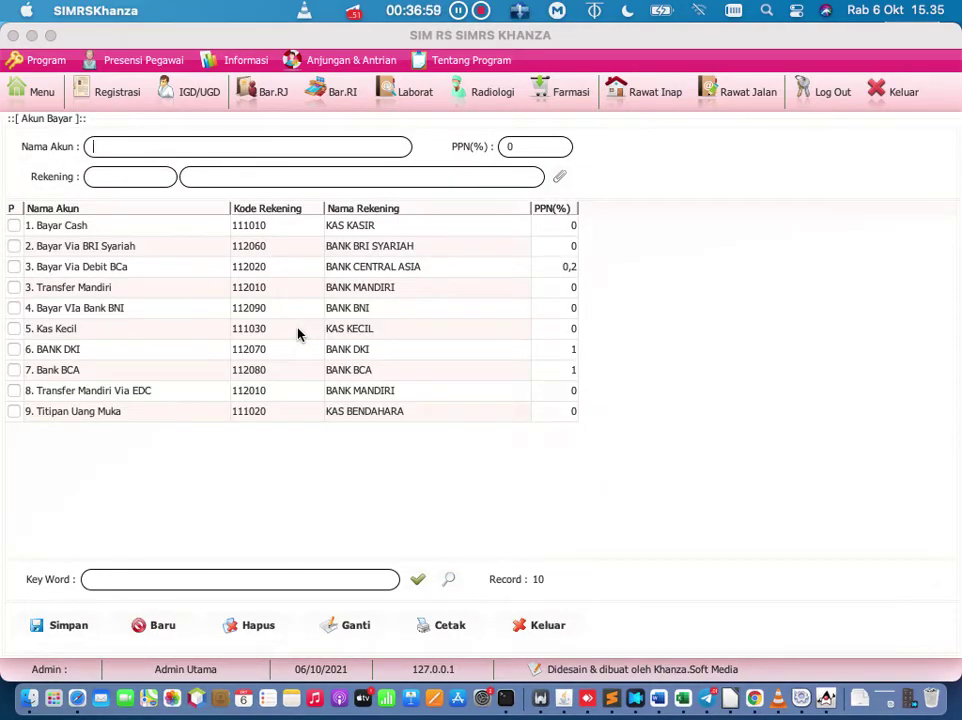
left_click(149, 227)
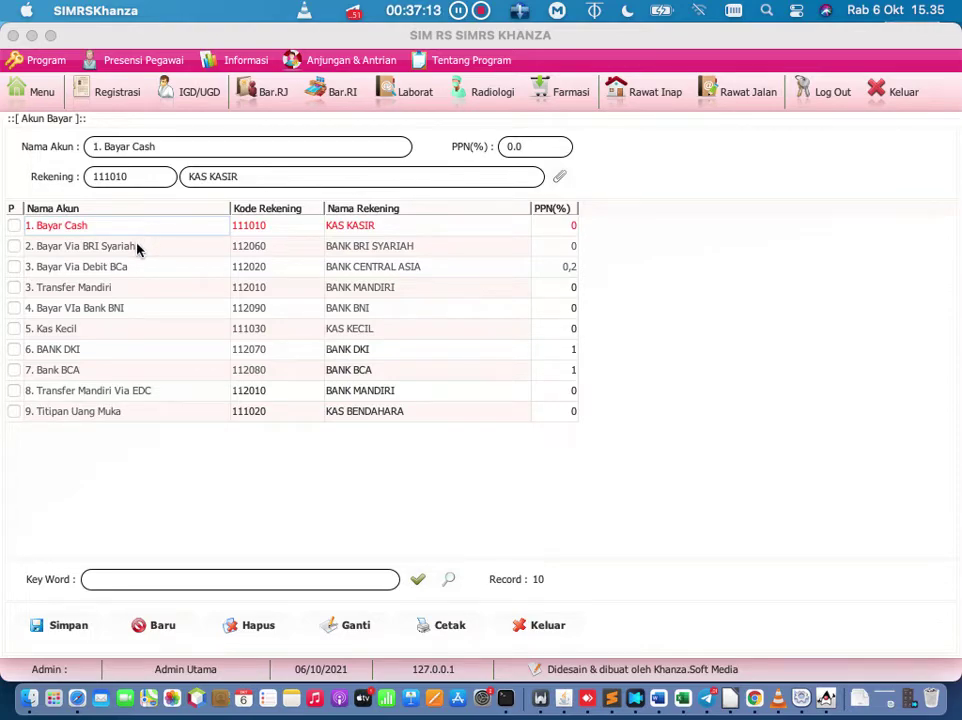
left_click(137, 249)
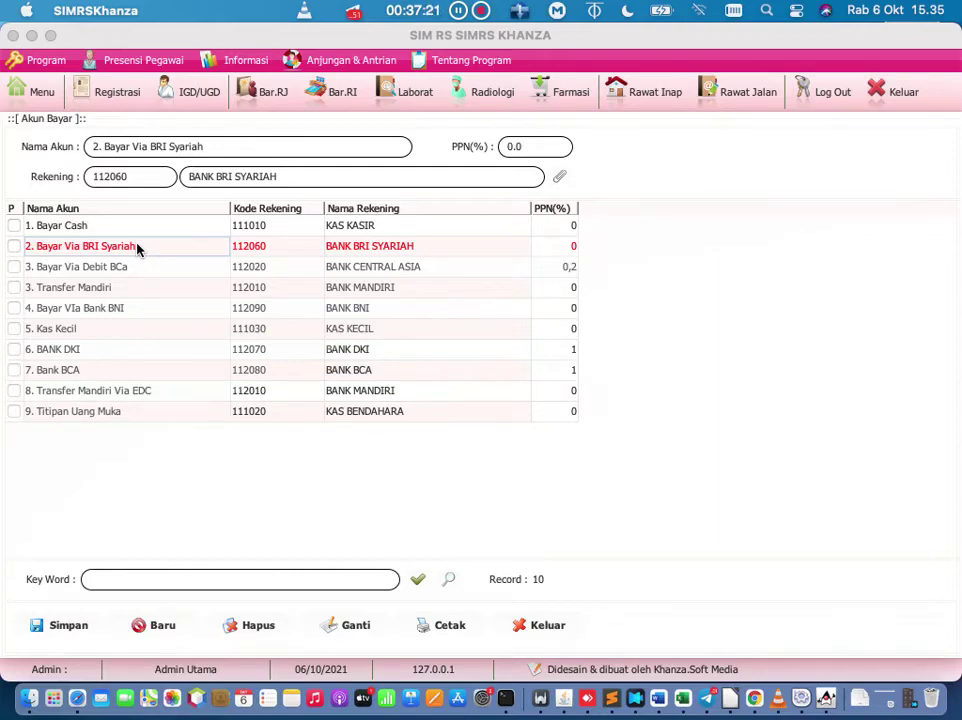
Step: Open the chart of accounts through the payment account's Rekening lookup and begin a new sub-account under 1120 BANK
left_click(560, 175)
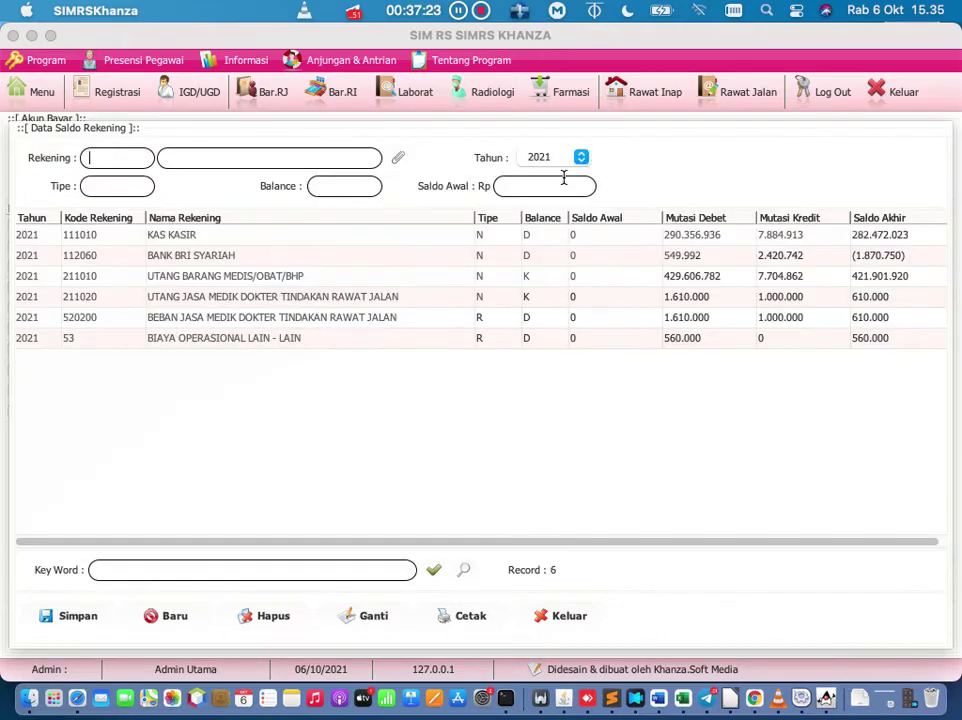
left_click(401, 165)
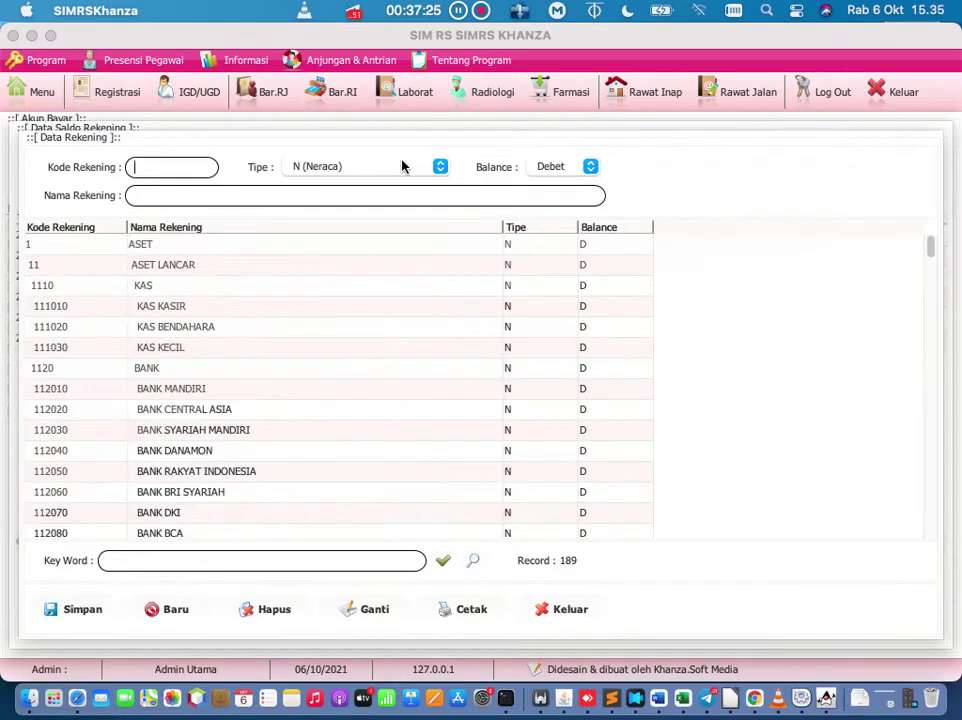
scroll(199, 368, "down", 1)
left_click(185, 330)
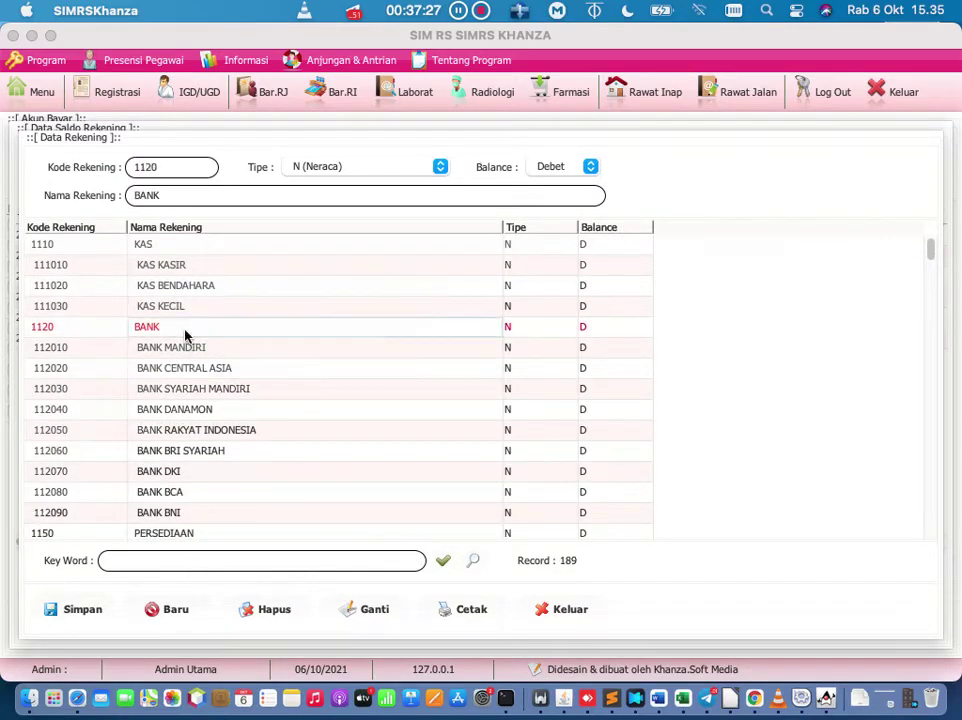
right_click(185, 332)
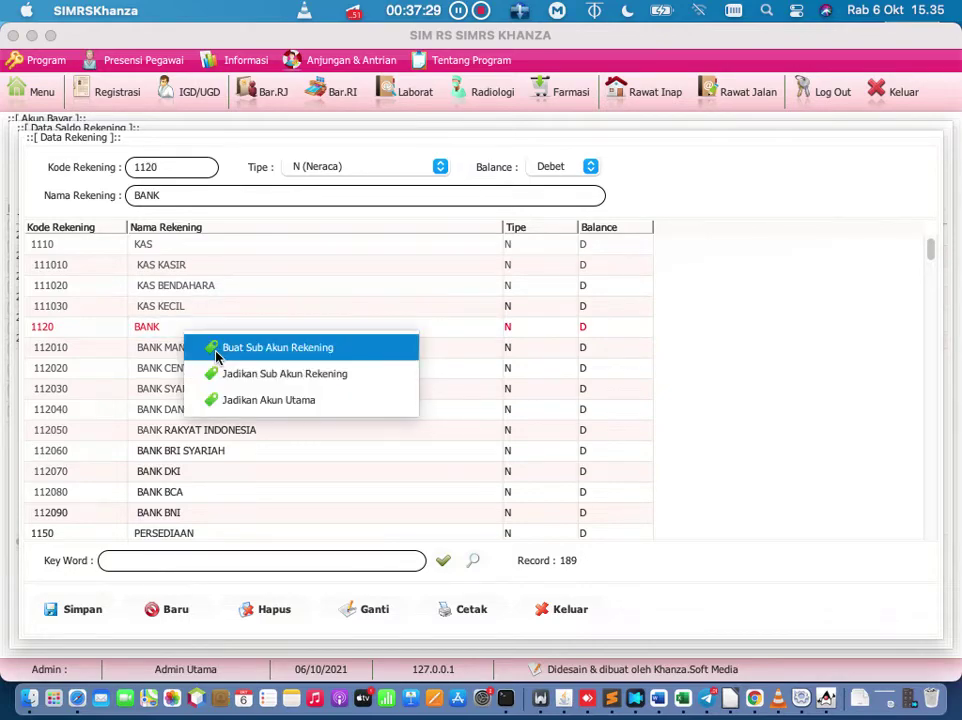
left_click(215, 355)
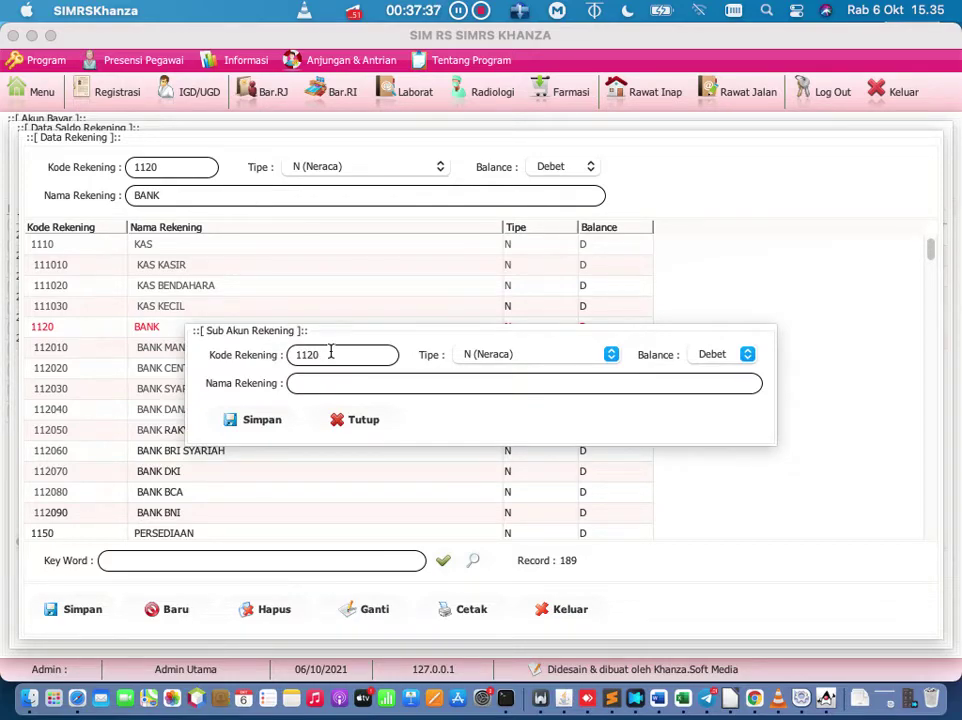
Step: Save the new sub-account with code 112011 and name BANK SYARIAH INDONESIA, and close its form
type("11")
left_click(335, 392)
type("BANJ")
key("BackSpace")
type("K sy")
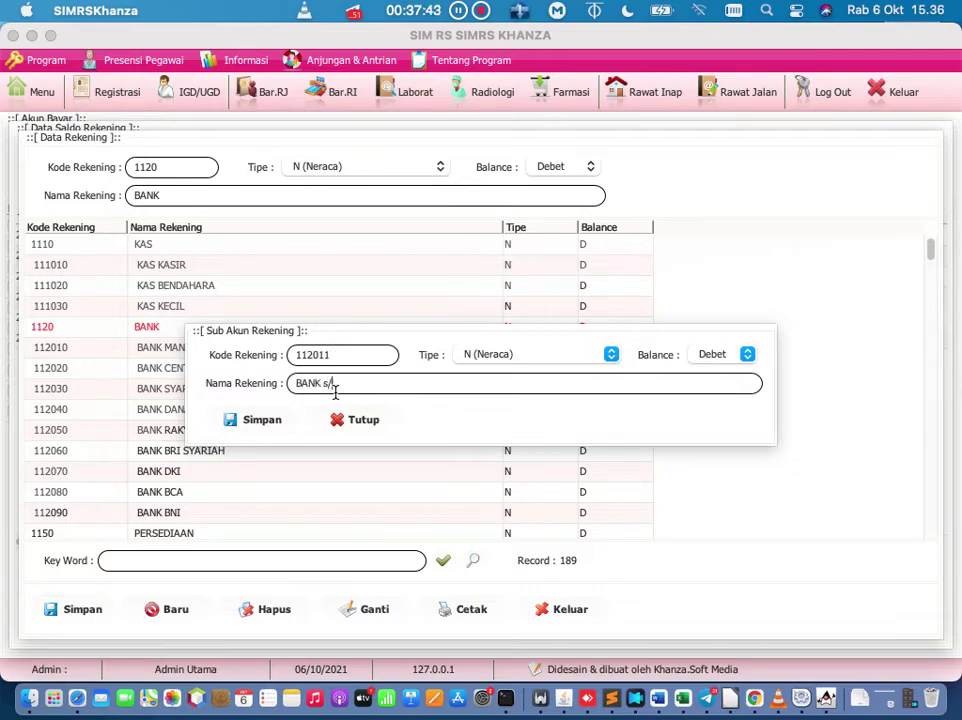
key("BackSpace")
key("BackSpace")
type("YARIAH")
key("BackSpace")
key("BackSpace")
key("BackSpace")
key("BackSpace")
key("BackSpace")
key("BackSpace")
key("BackSpace")
type("SYARIAH INDONESIA")
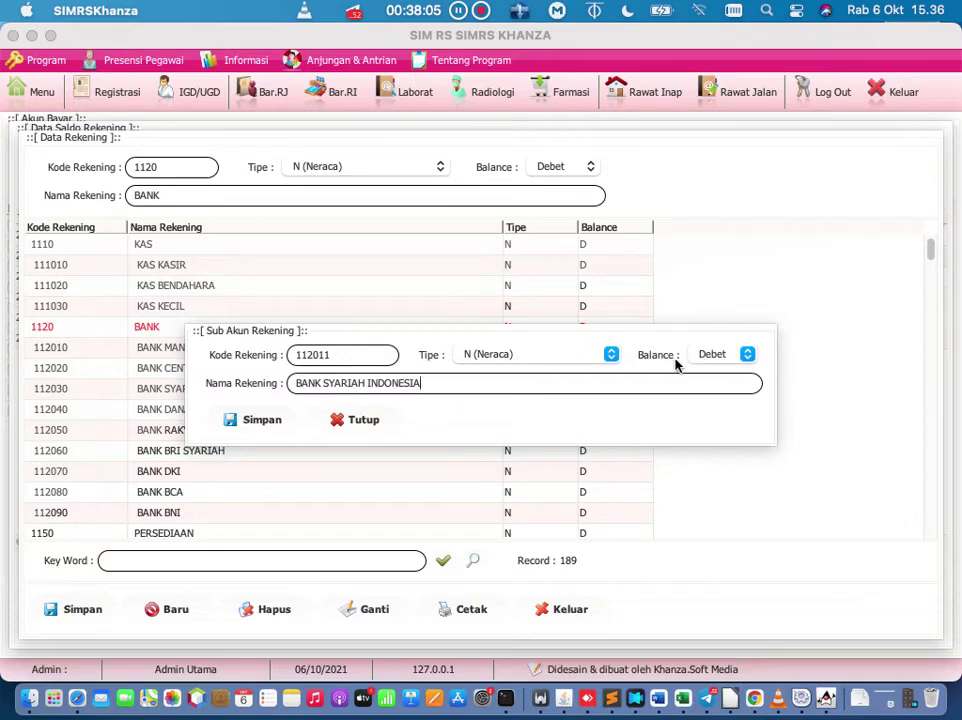
left_click(265, 419)
left_click(372, 420)
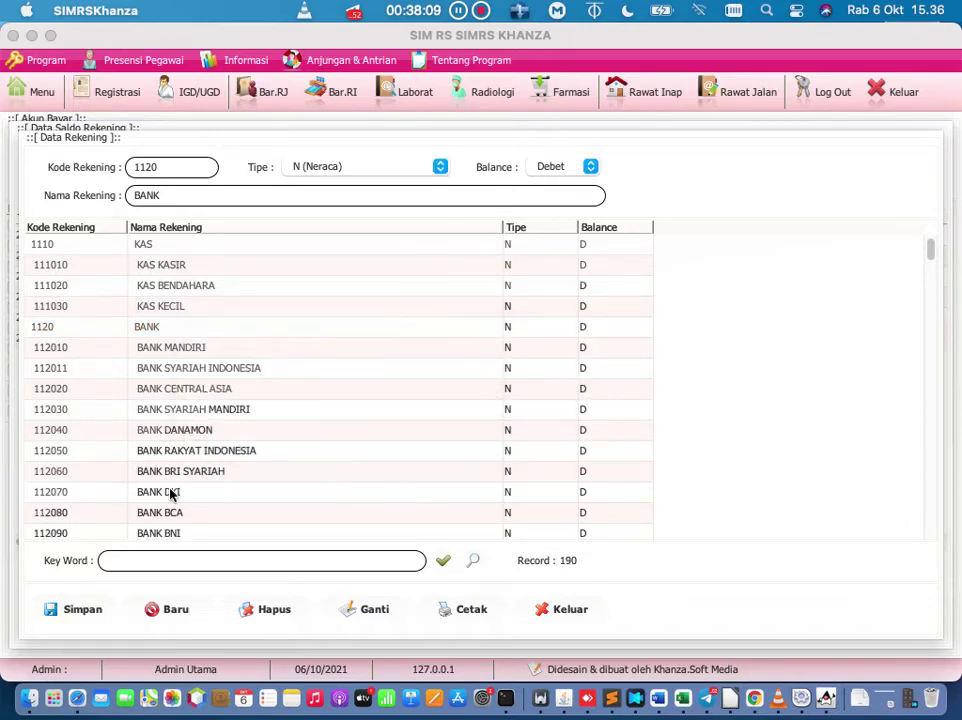
Step: Save a 2021 opening balance of 0 for account 112011 BANK SYARIAH INDONESIA
left_click(254, 370)
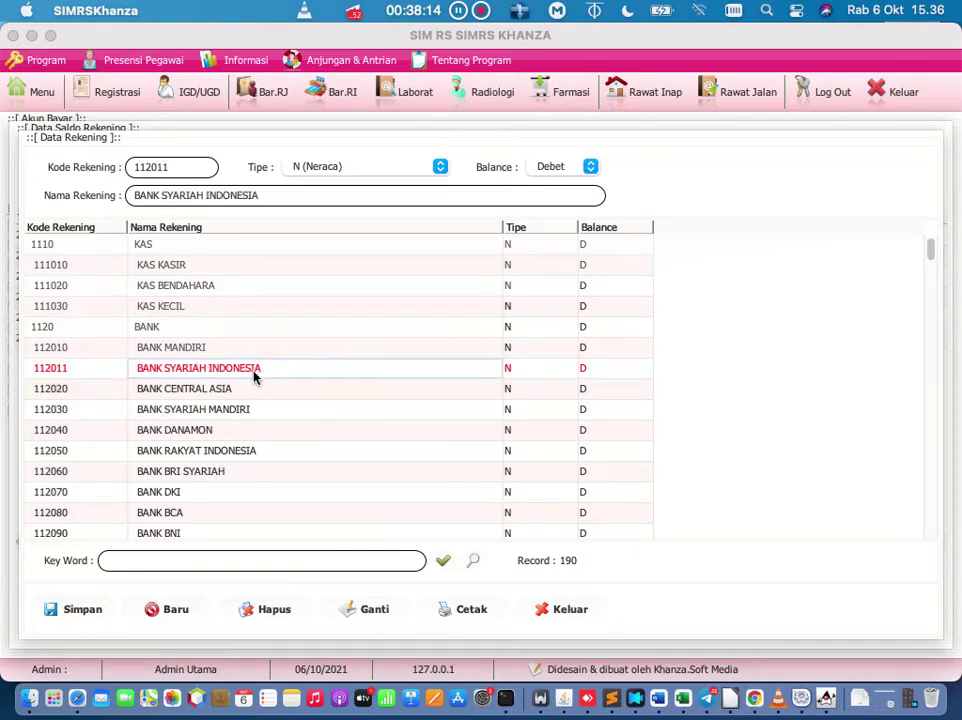
double_click(531, 376)
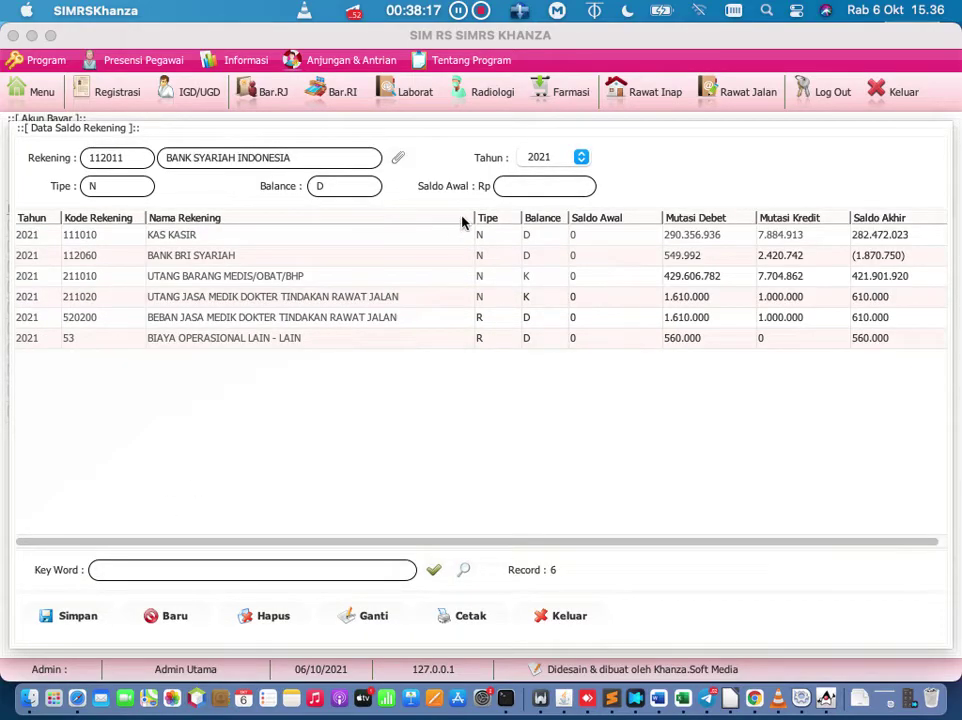
left_click(521, 190)
type("0")
left_click(46, 615)
Step: Save a new payment account named "10. Bayar Via BSI" linked to 112011 BANK SYARIAH INDONESIA, and close Akun Bayar
double_click(251, 260)
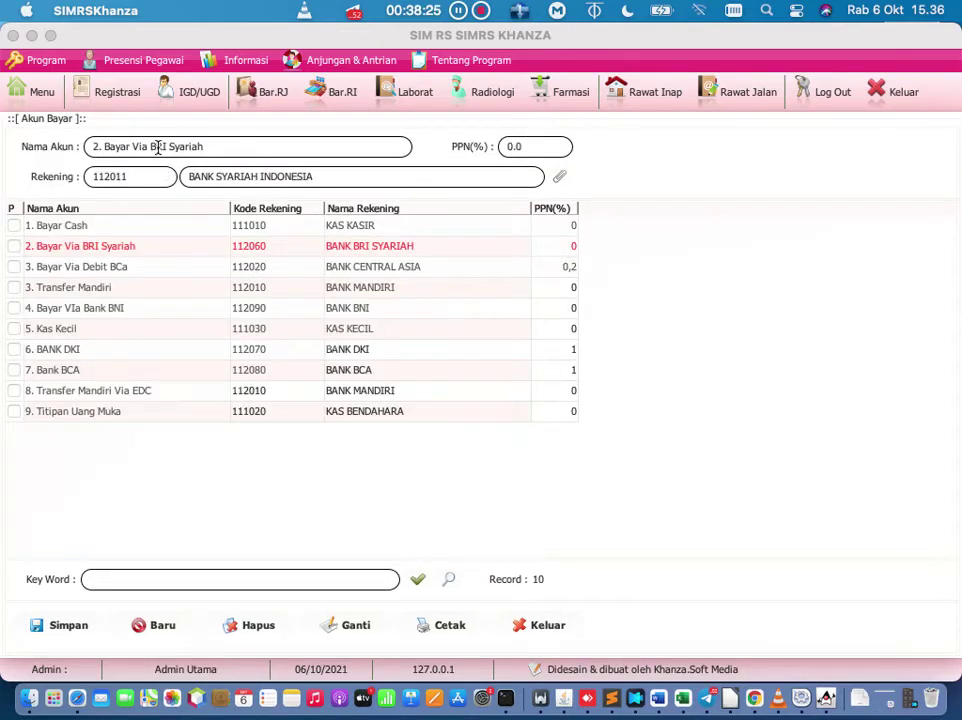
left_click_drag(160, 147, 242, 147)
type("SI")
left_click(100, 147)
key("BackSpace")
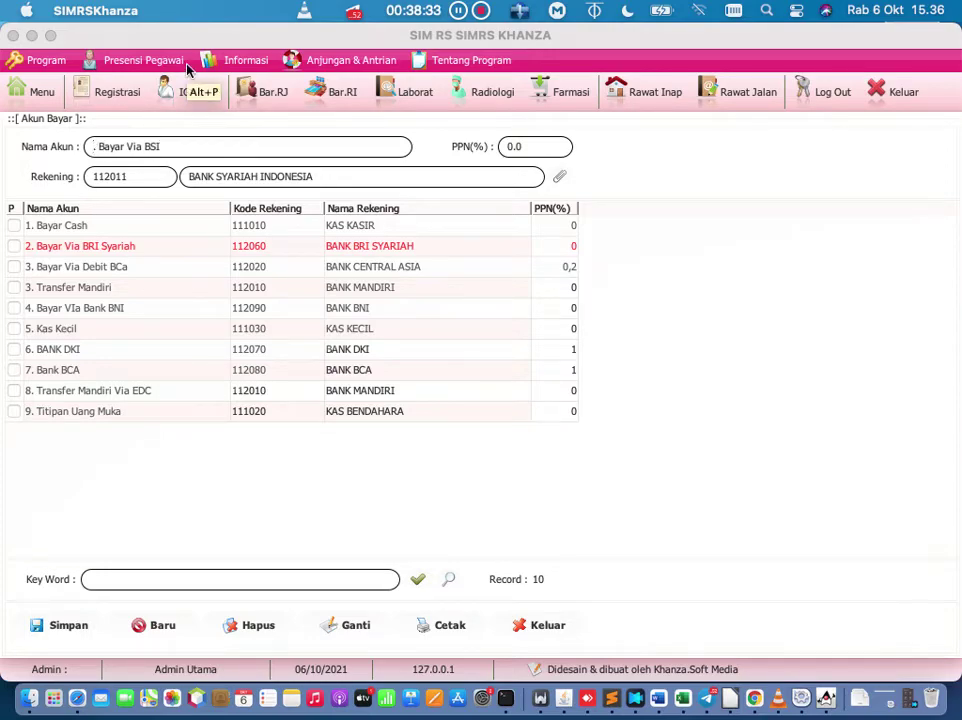
type("10")
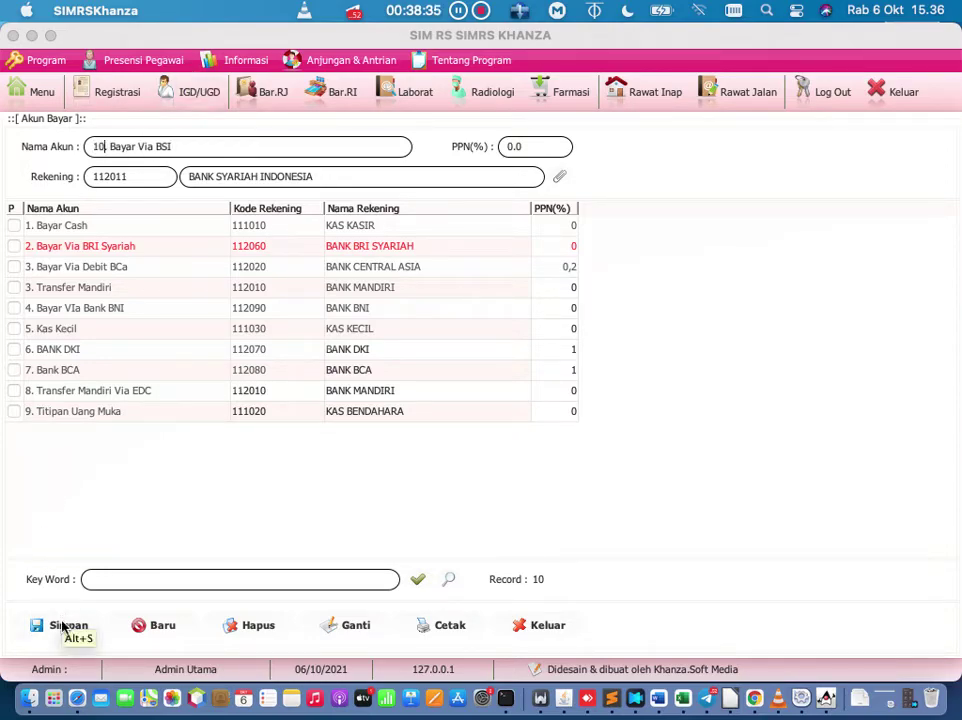
left_click(62, 626)
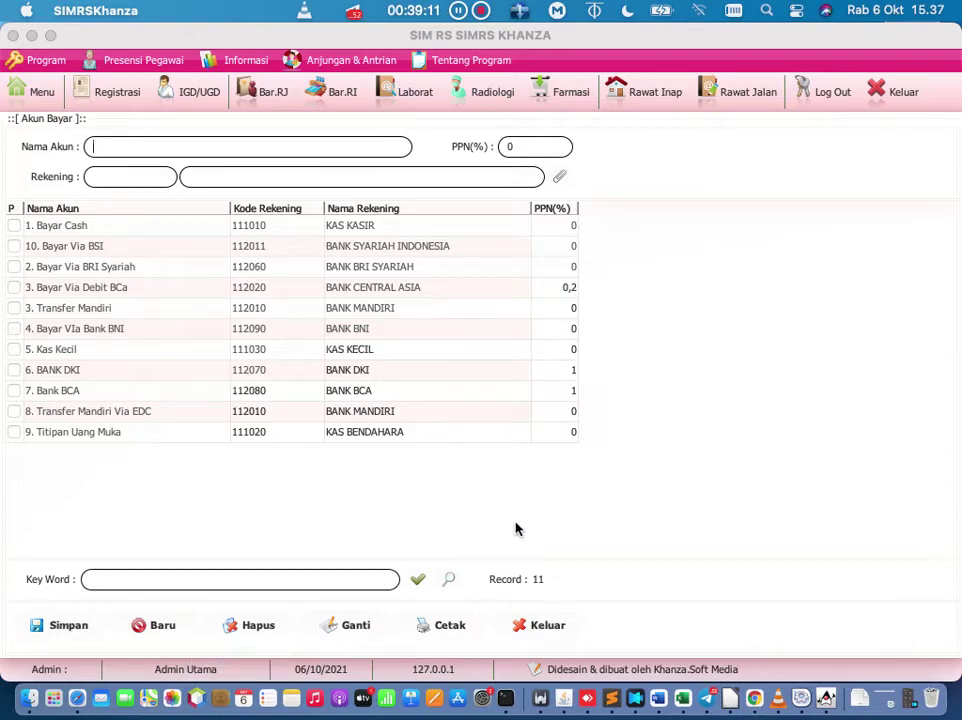
left_click(528, 629)
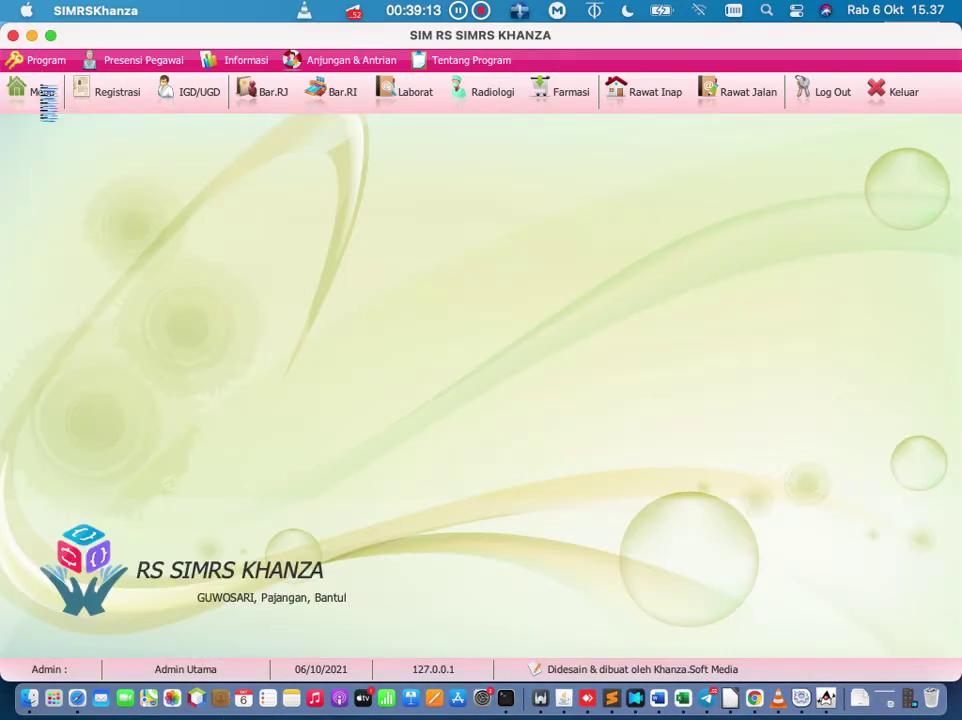
Step: Open Akun Piutang from the main menu, view the account and payment type linked to 1. Piutang Umum, and close it
left_click(41, 92)
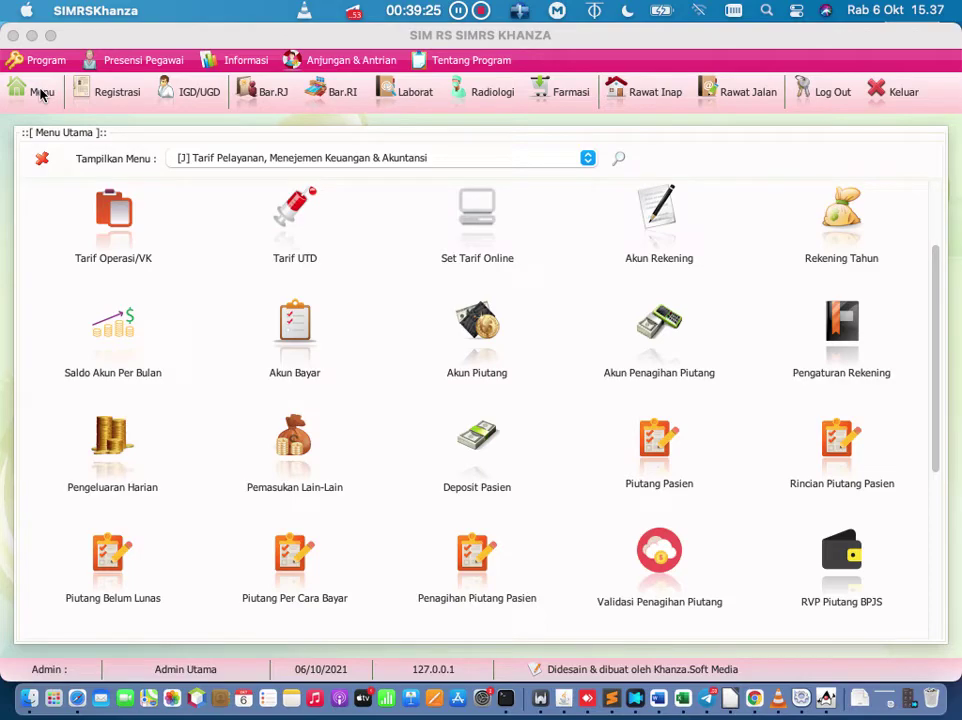
left_click(465, 345)
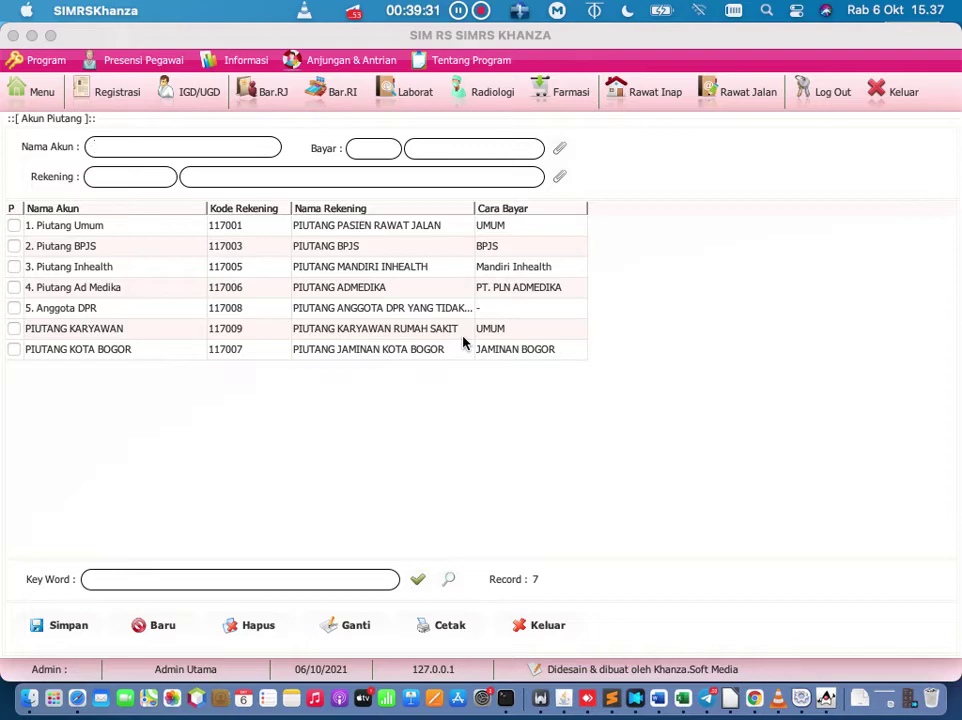
left_click(344, 228)
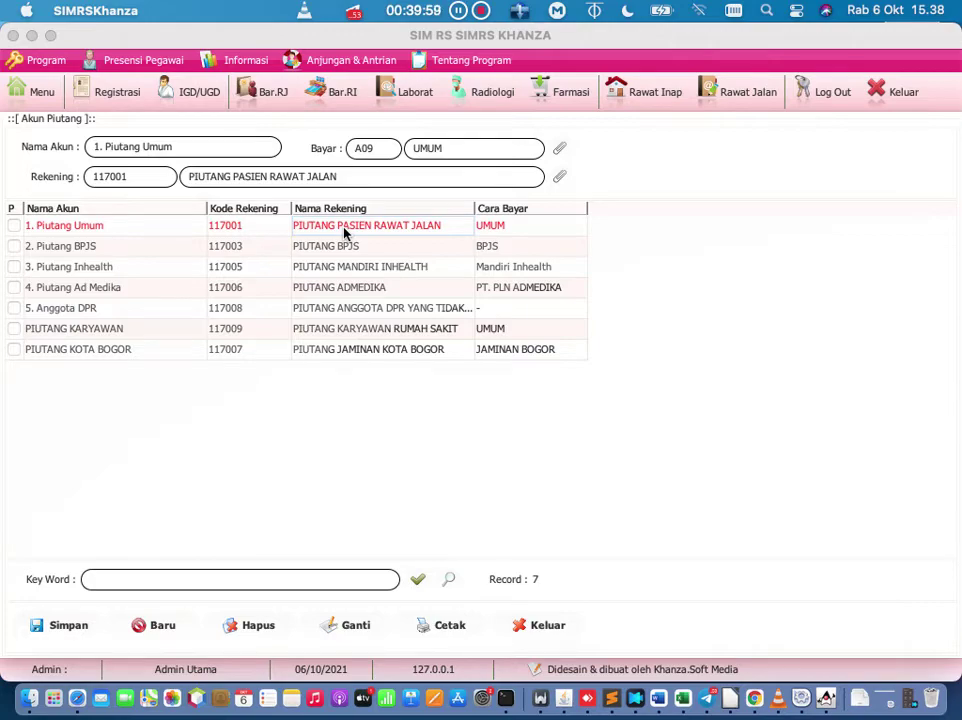
left_click(262, 234)
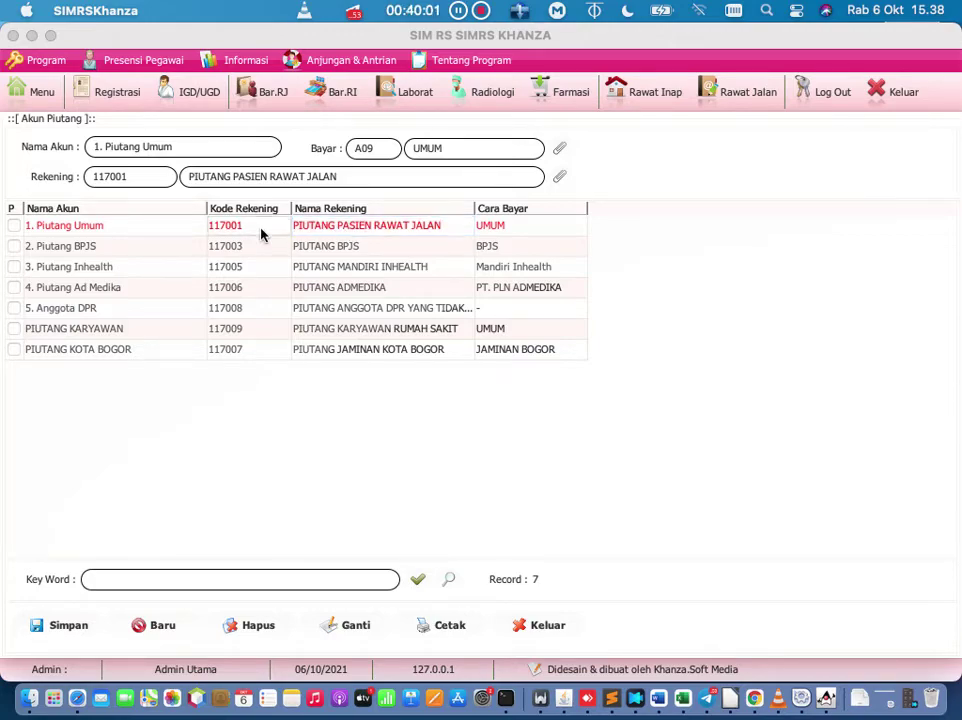
left_click(522, 625)
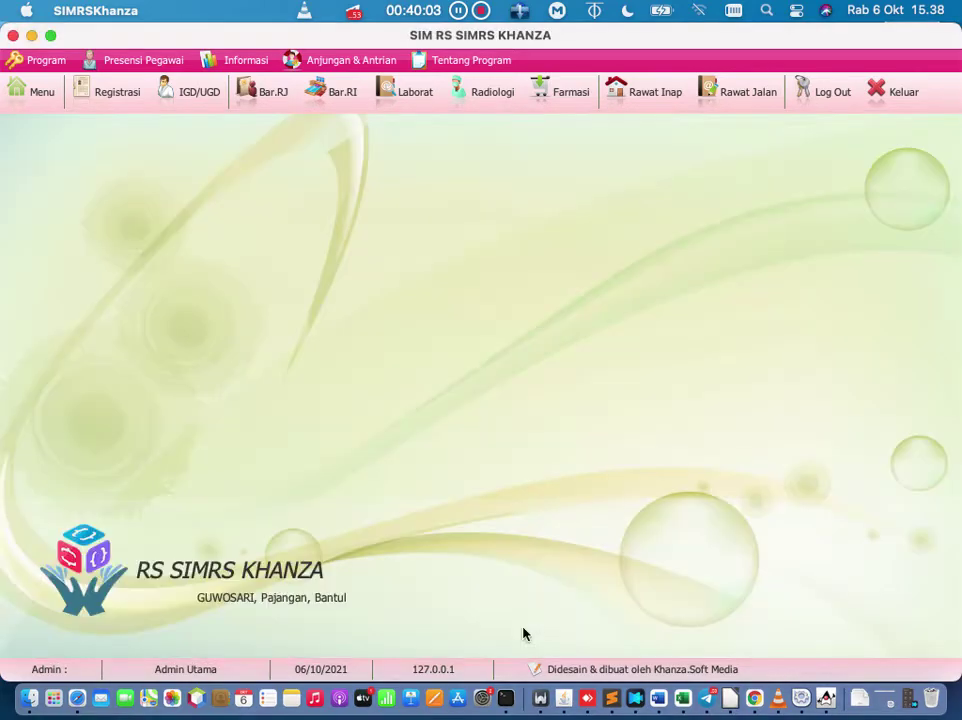
Step: Reopen Akun Piutang to review the list of receivable accounts and their payment types, and close it
left_click(33, 91)
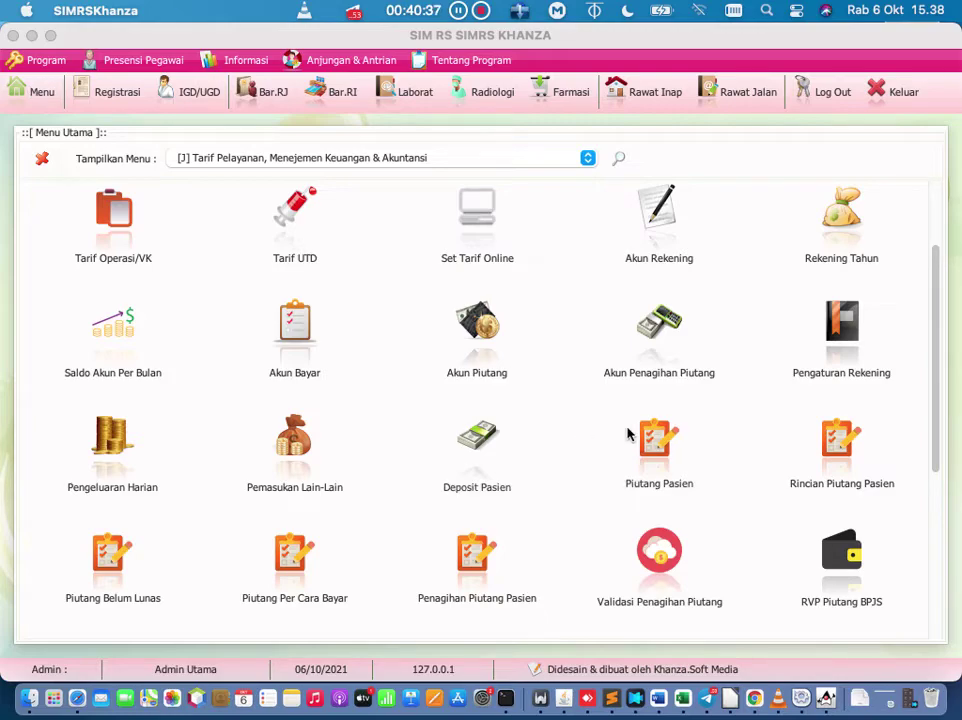
left_click(502, 342)
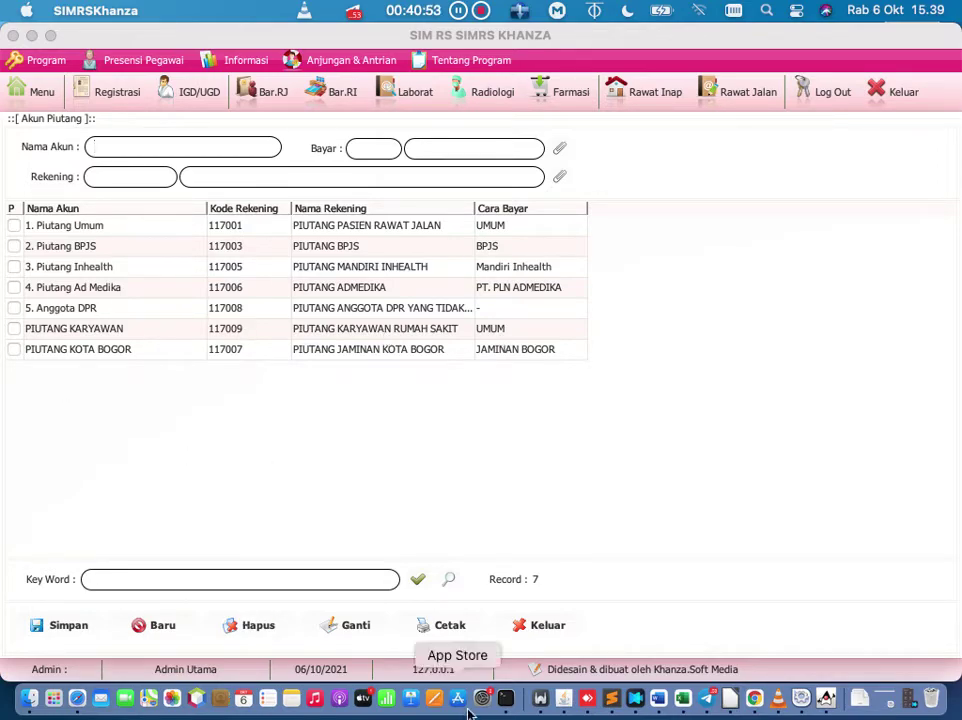
left_click(545, 628)
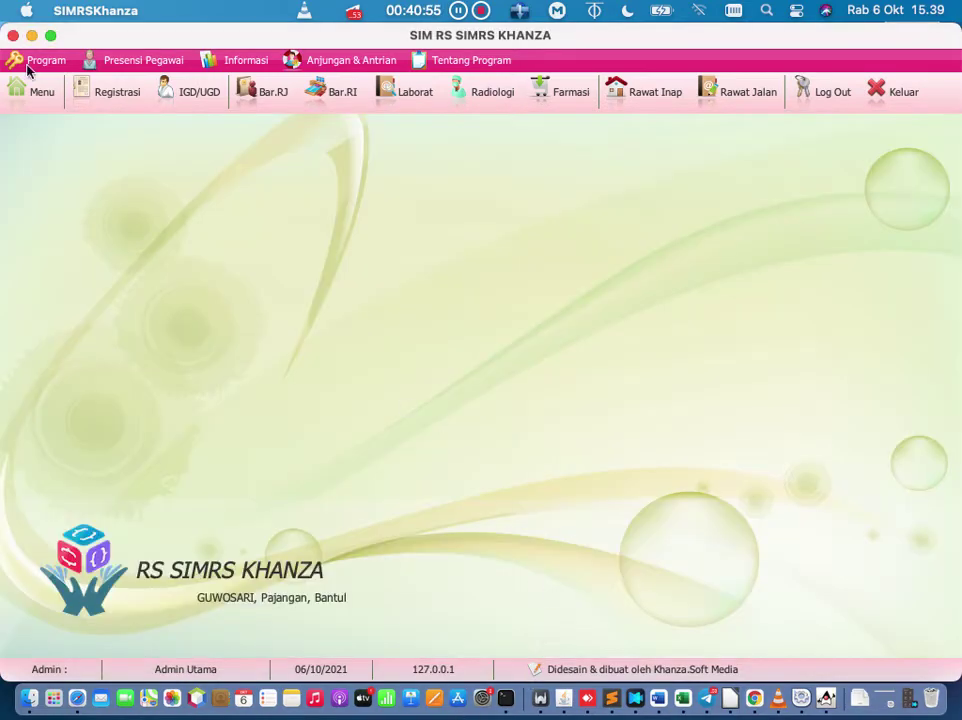
Step: Reopen the main menu and examine the finance and accounting category from its first entries
left_click(29, 90)
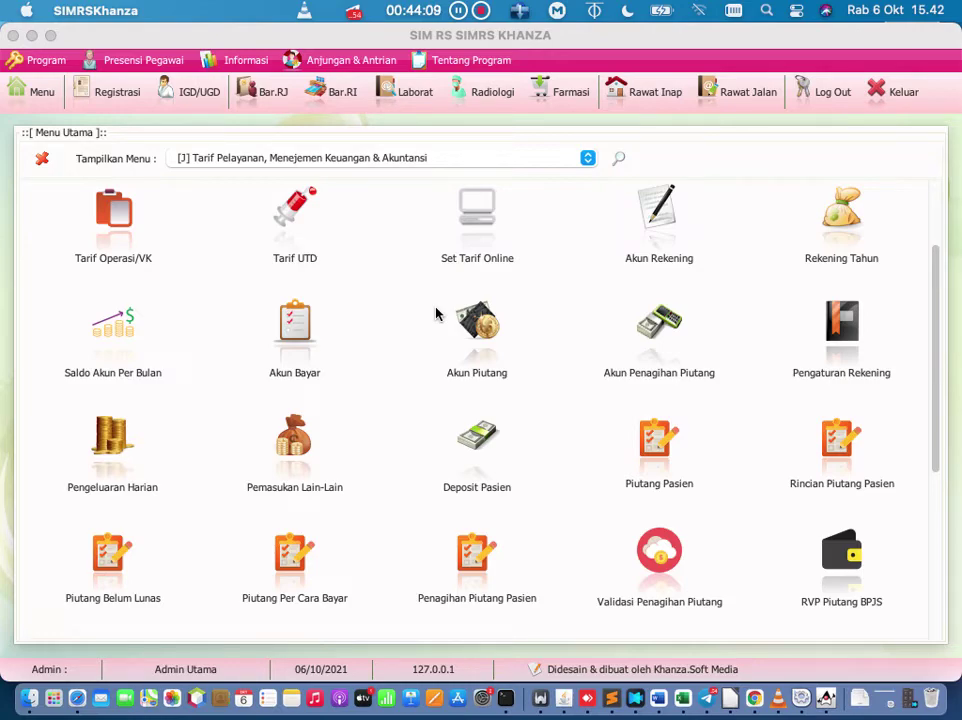
left_click(935, 350)
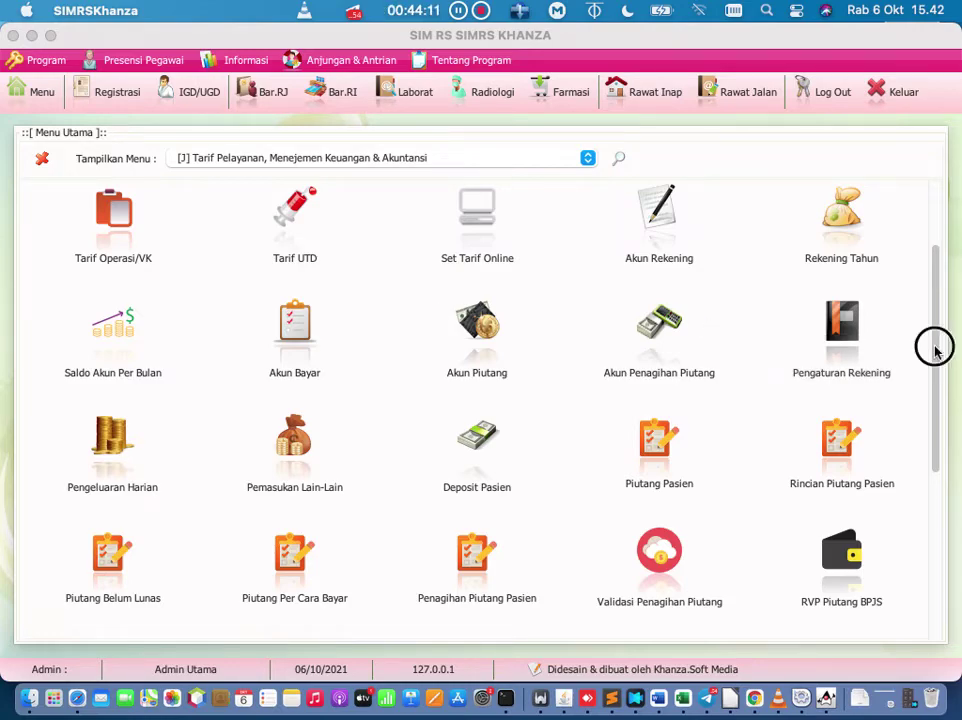
left_click_drag(935, 350, 896, 156)
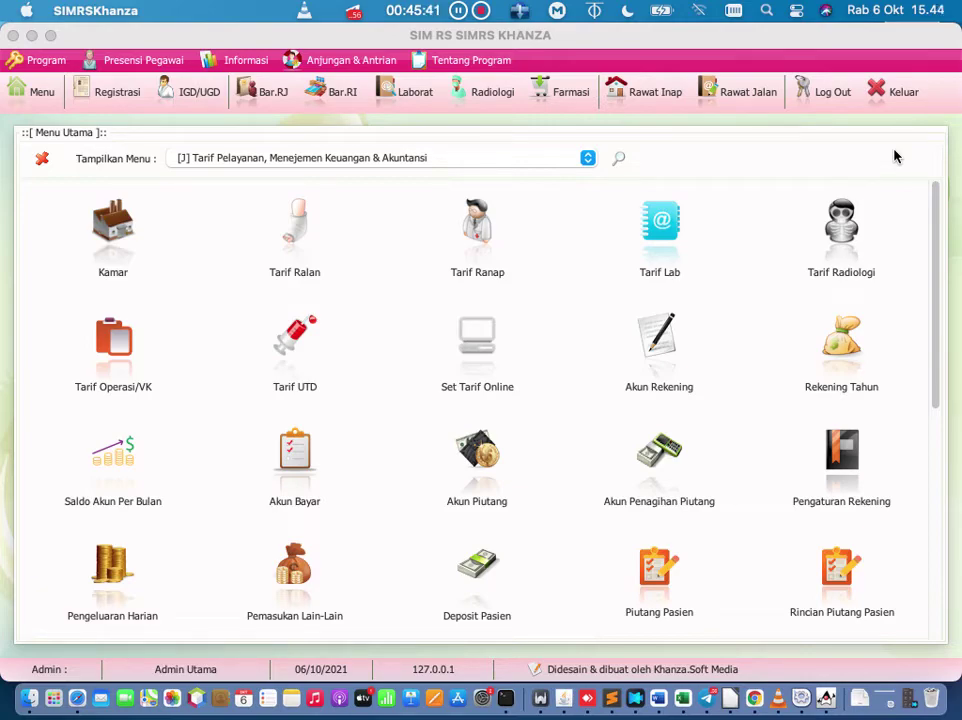
Step: Open the inpatient list and view the Tindakan & Pemeriksaan options for the BPJS patient in room I A10 Kamar Kelas I
left_click(671, 107)
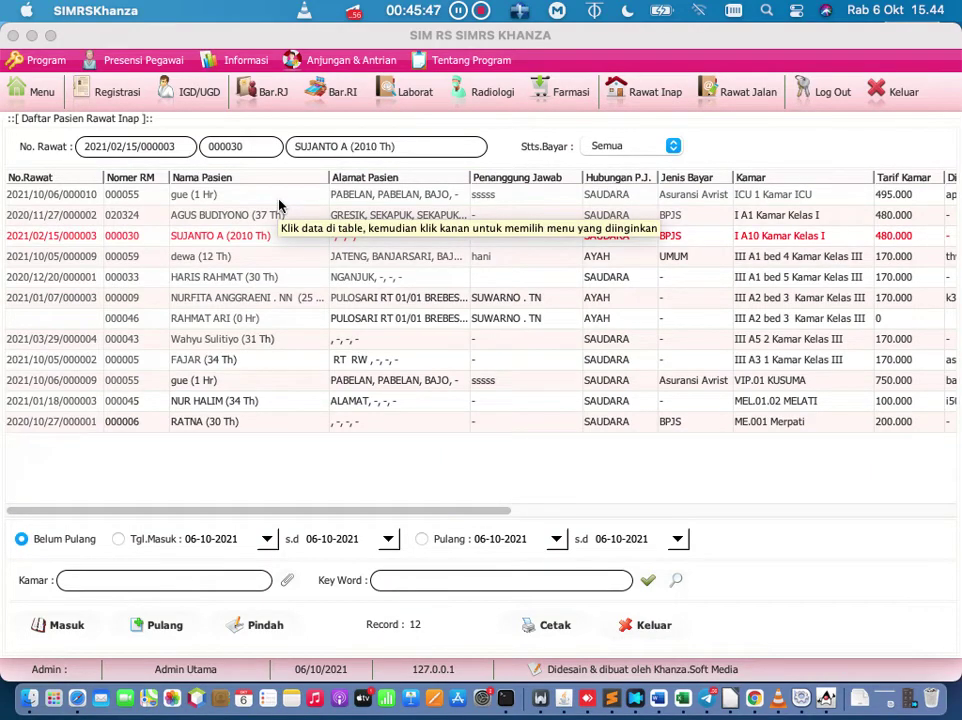
left_click(137, 238)
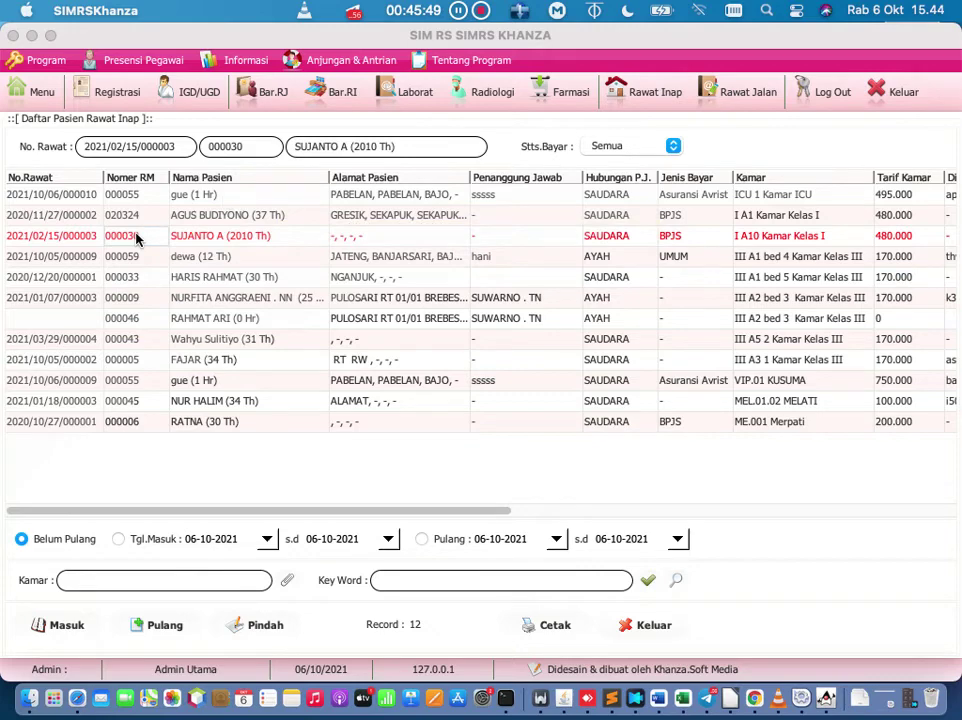
right_click(136, 236)
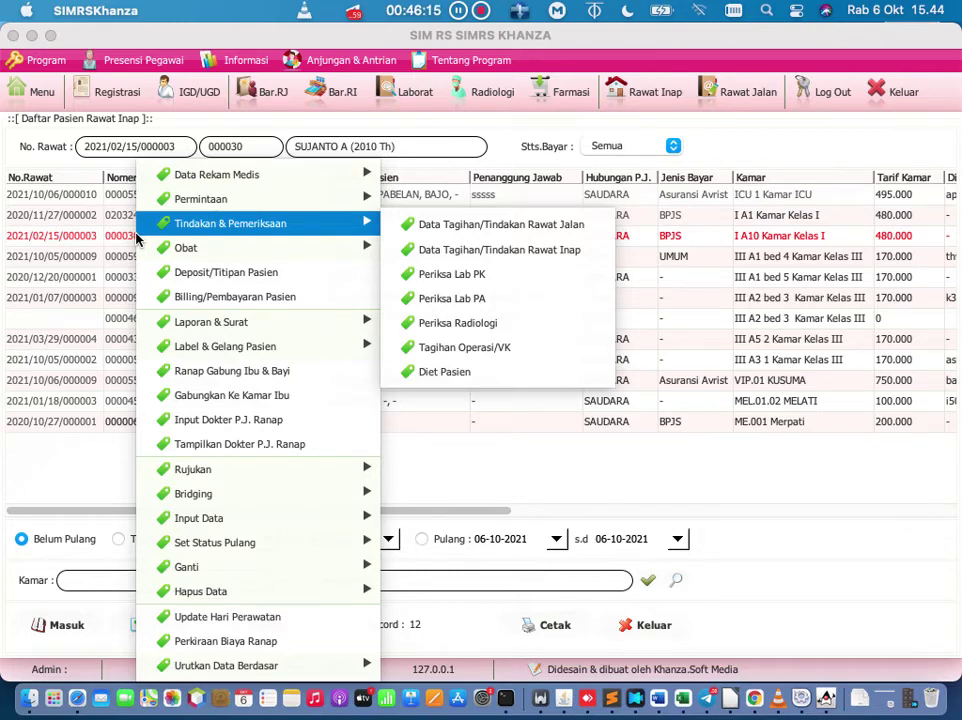
Step: Search the main menu for "pengelu" and open Pengeluaran Harian to view the daily expense entries
left_click(30, 88)
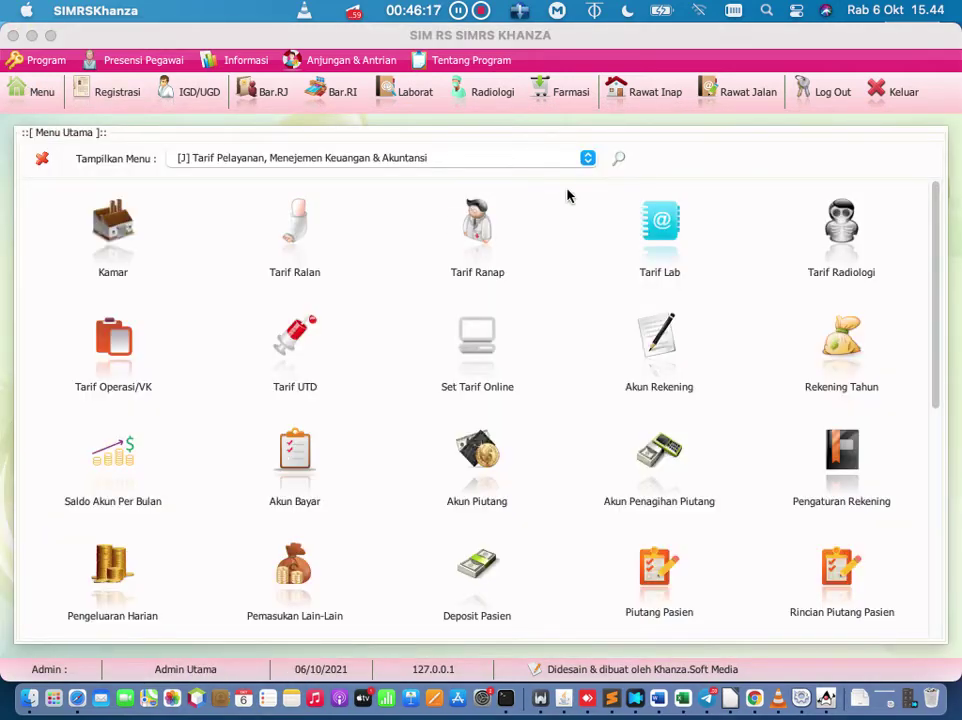
left_click(619, 158)
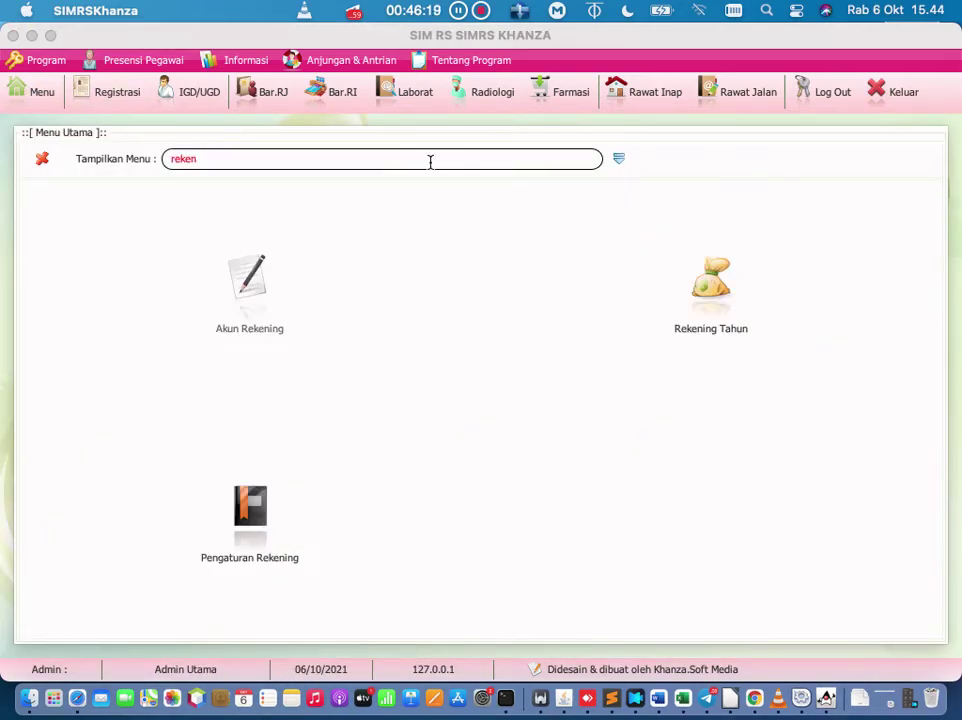
key("BackSpace")
key("BackSpace")
key("BackSpace")
key("BackSpace")
key("BackSpace")
type("pengel")
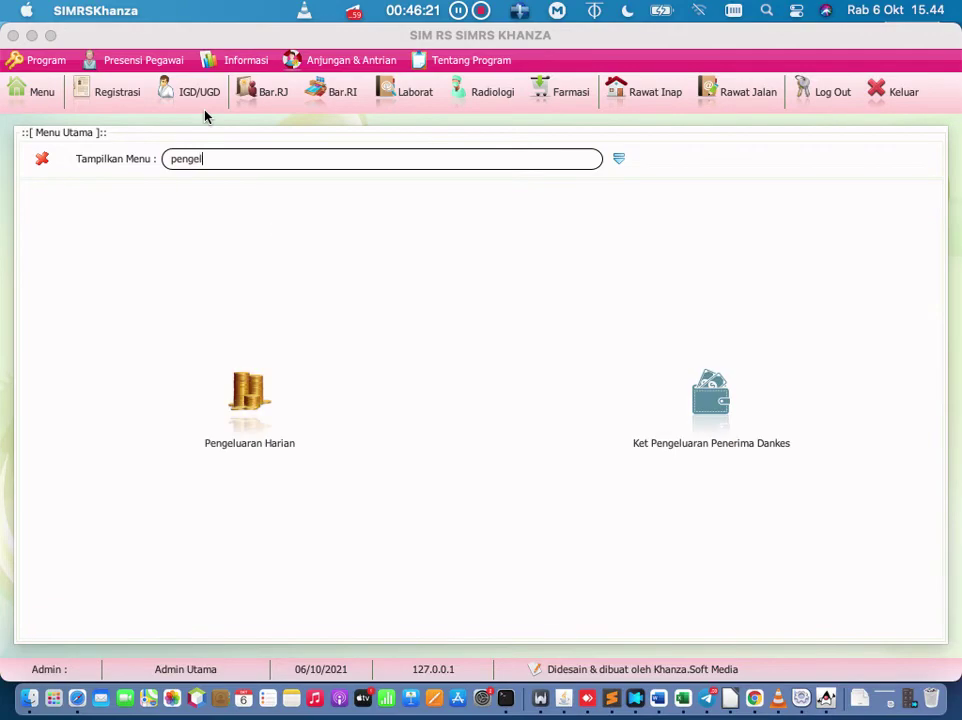
type("u")
left_click(250, 393)
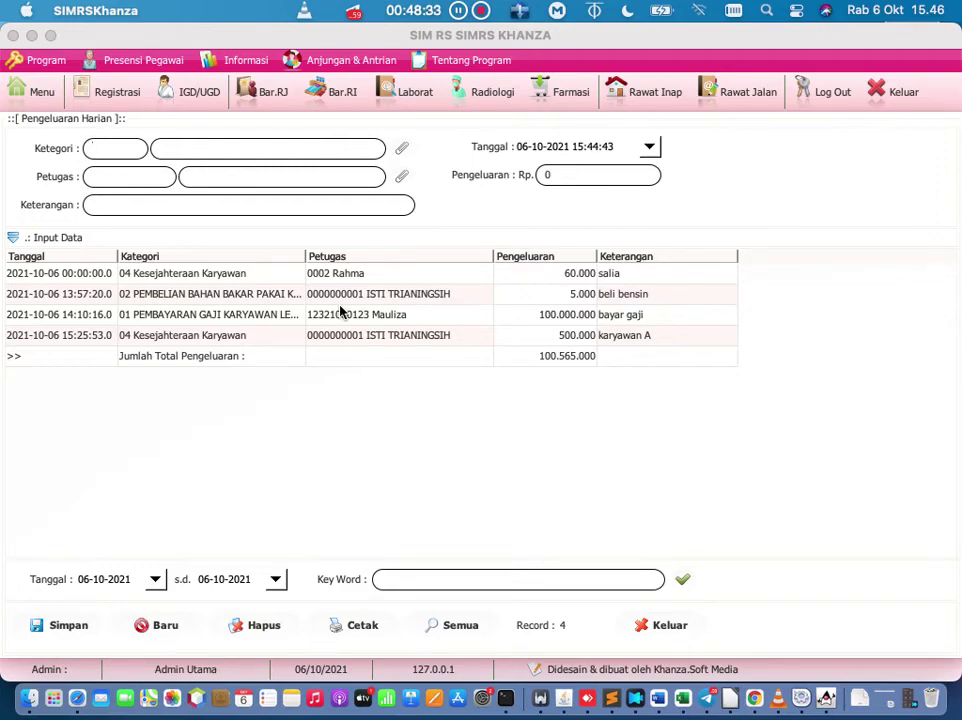
left_click(131, 204)
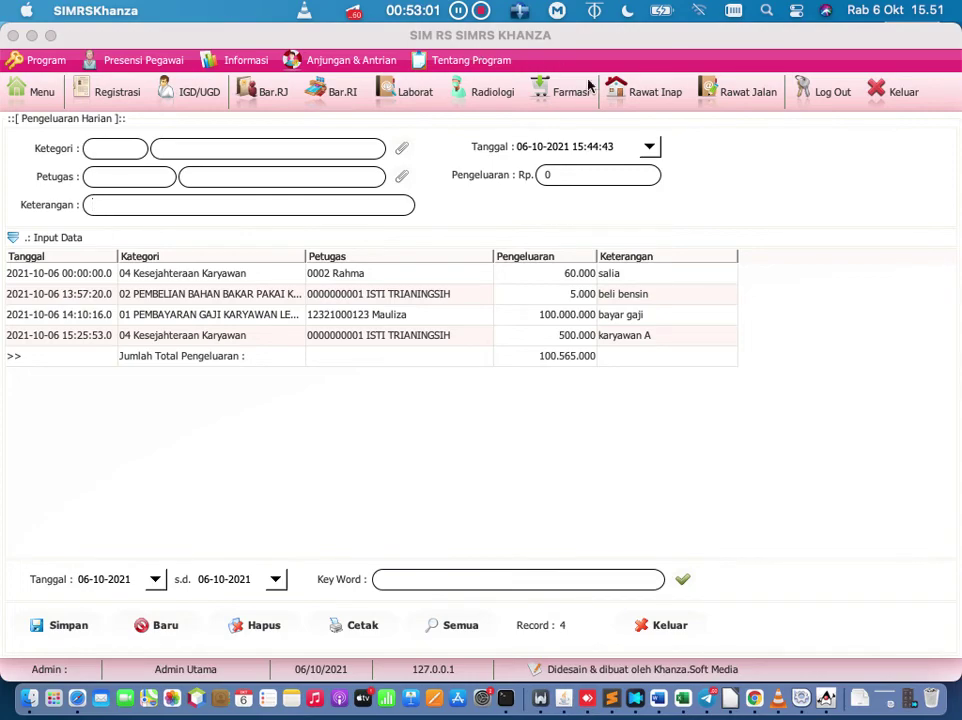
Step: Open the inpatient billing for the BPJS patient in room I A10 Kamar Kelas I and review its Data Tagihan charges
left_click(616, 98)
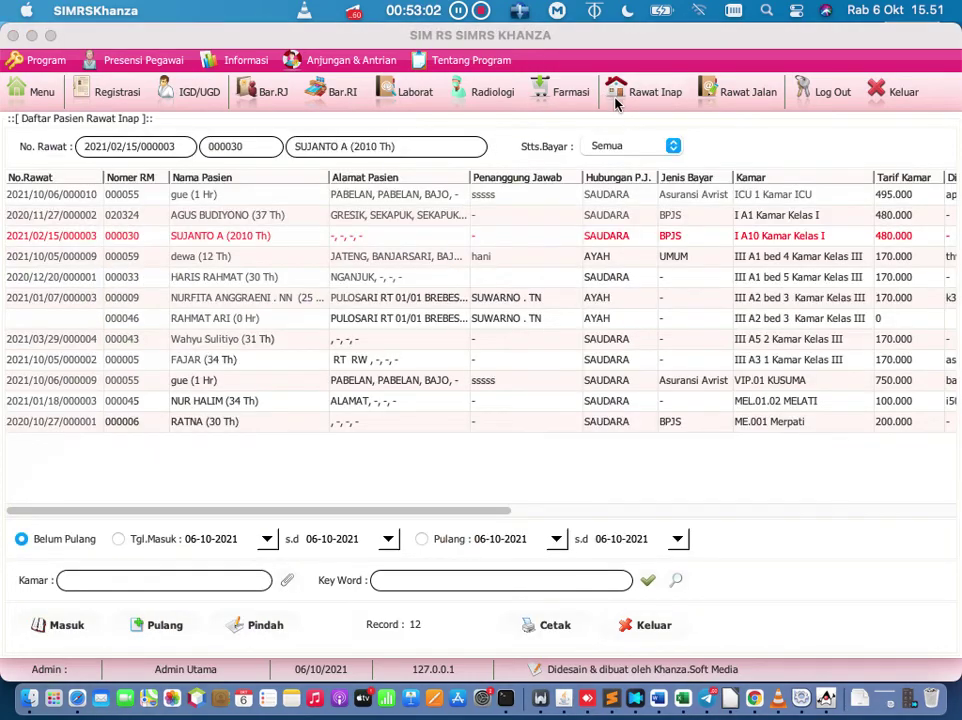
right_click(137, 240)
mouse_move(137, 240)
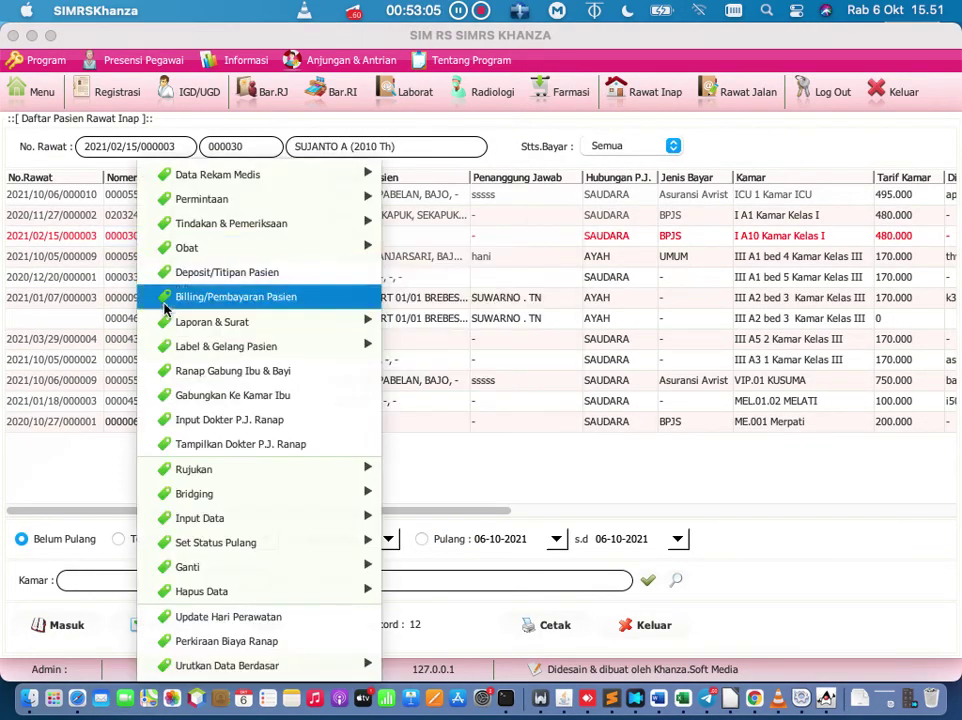
left_click(165, 297)
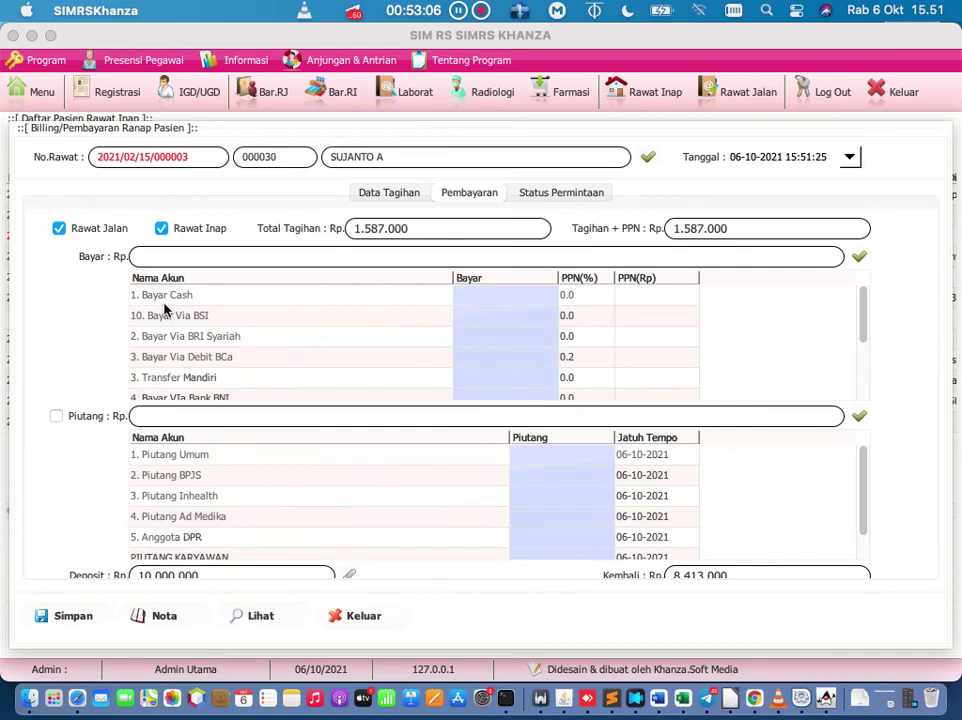
left_click(389, 194)
scroll(240, 455, "down", 10)
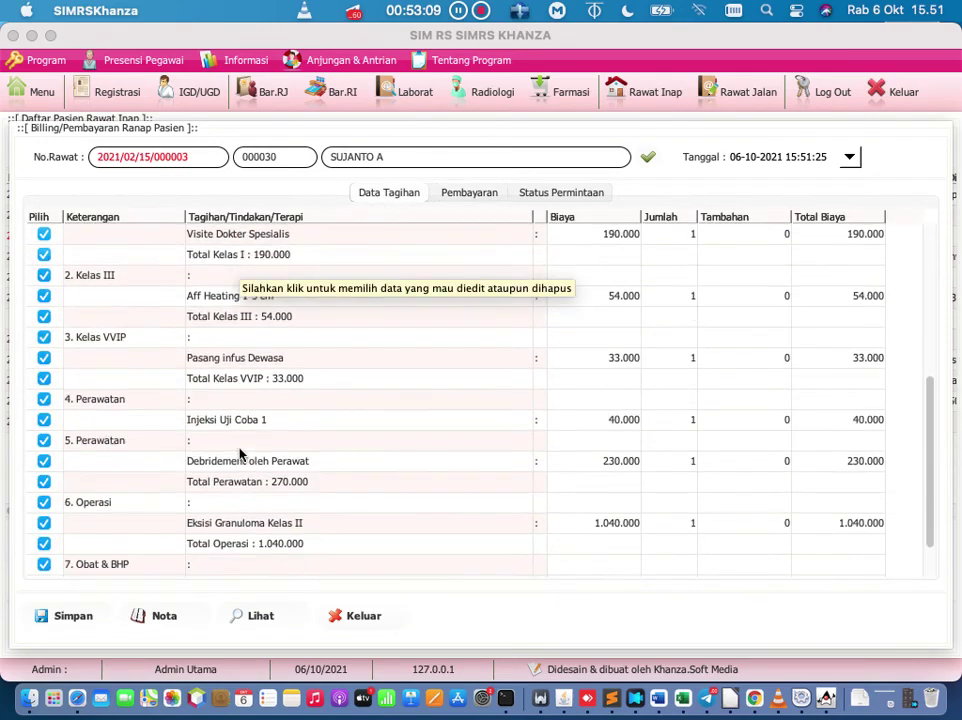
left_click(348, 463)
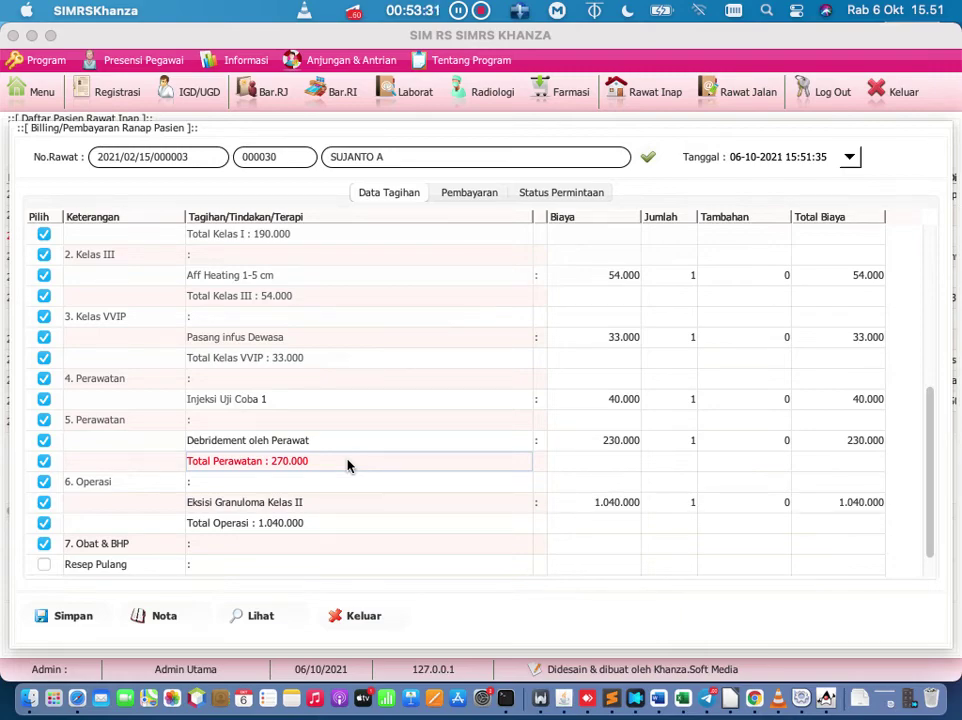
left_click(45, 108)
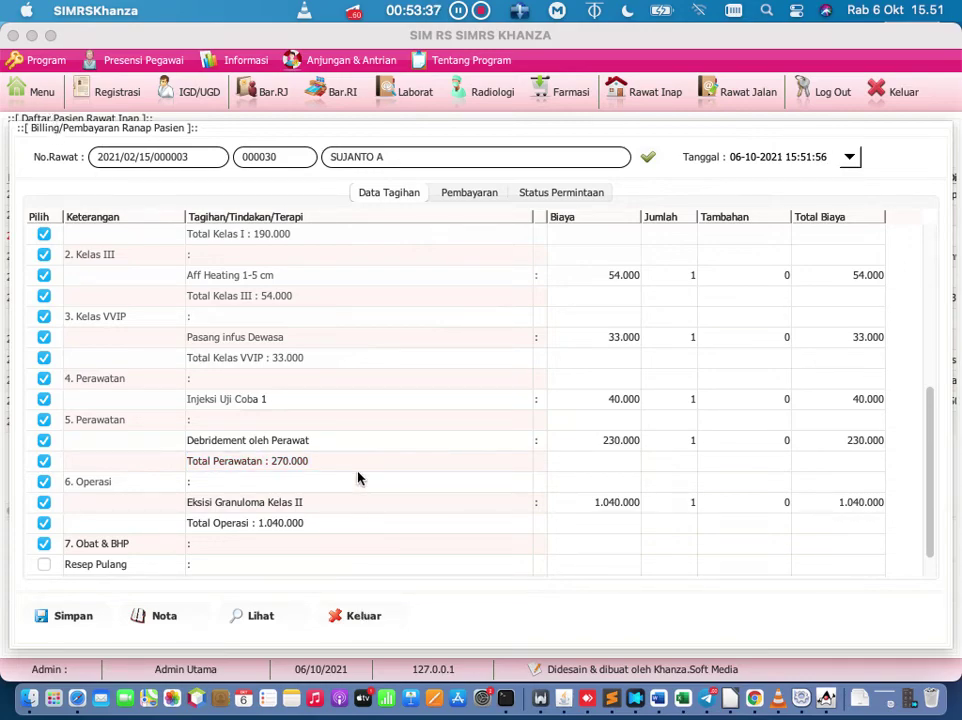
Step: Search the main menu for "jur" and open Jurnal Harian
left_click(52, 95)
type("pengelu")
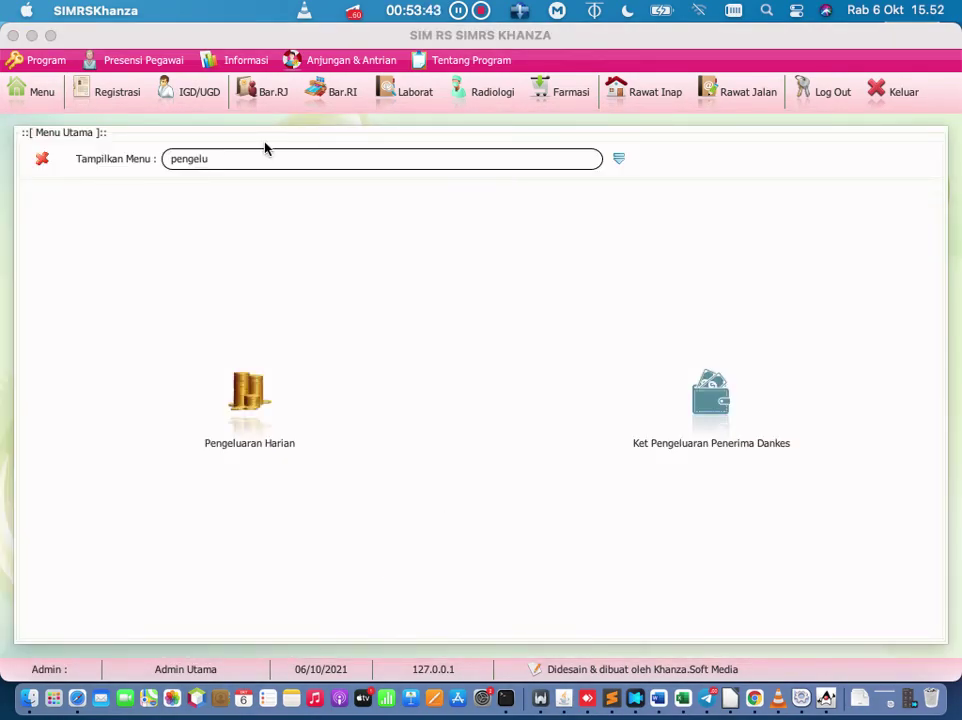
left_click(617, 162)
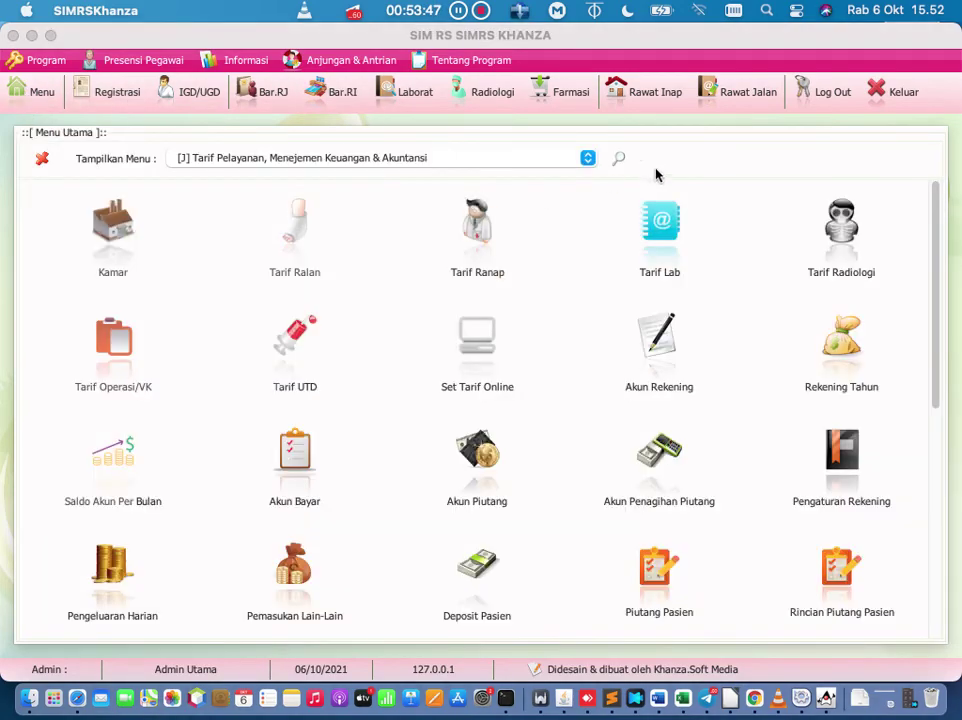
left_click(622, 163)
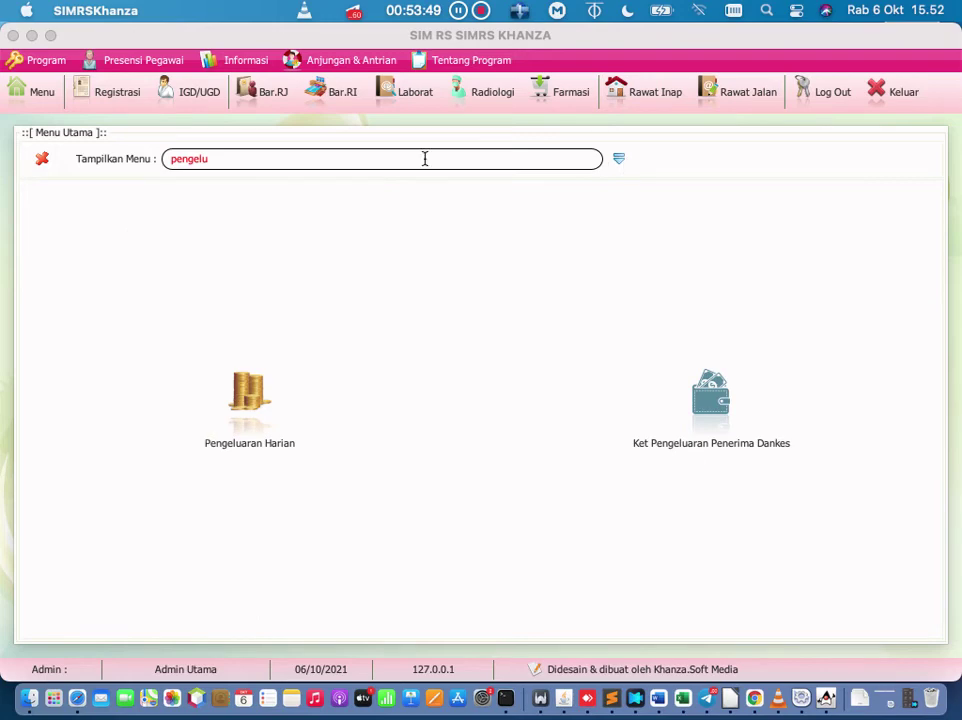
left_click(162, 140)
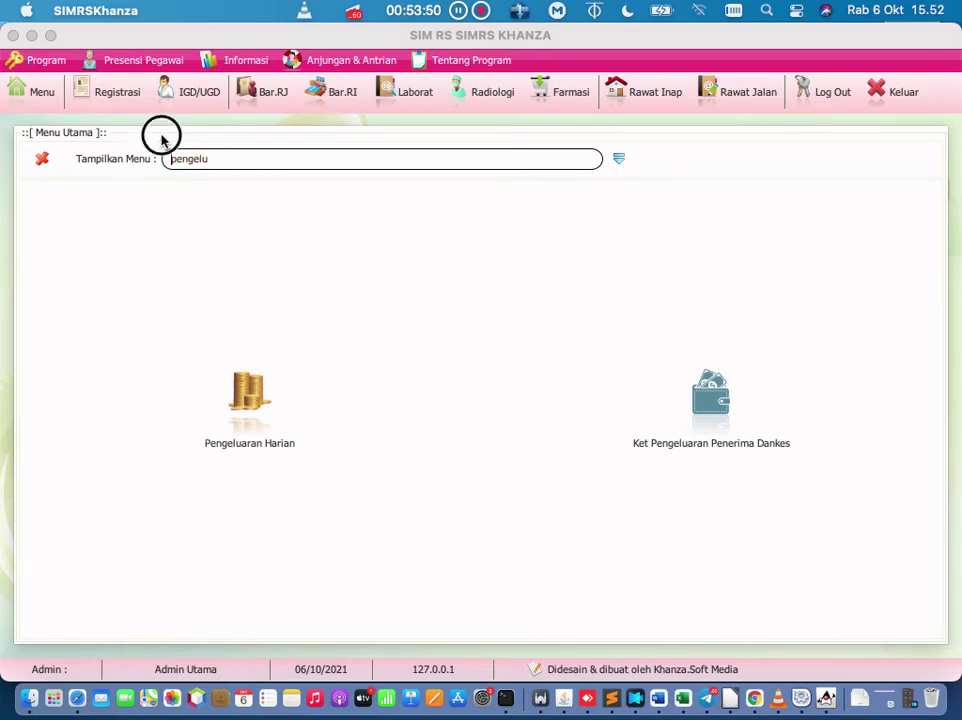
left_click(231, 159)
left_click(138, 141)
type("jurnal")
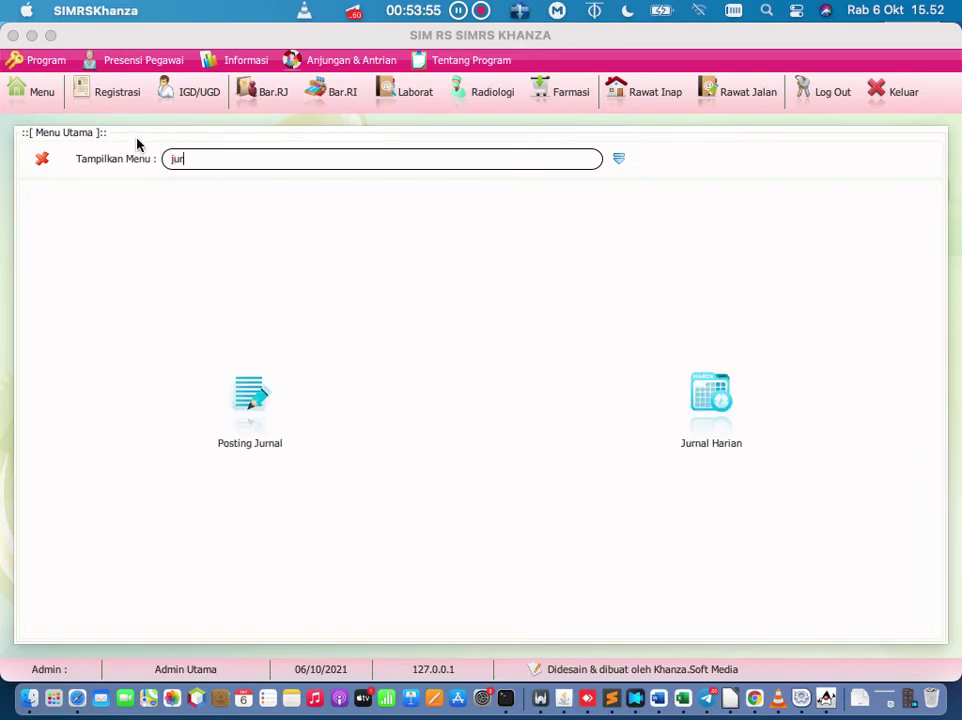
left_click(711, 395)
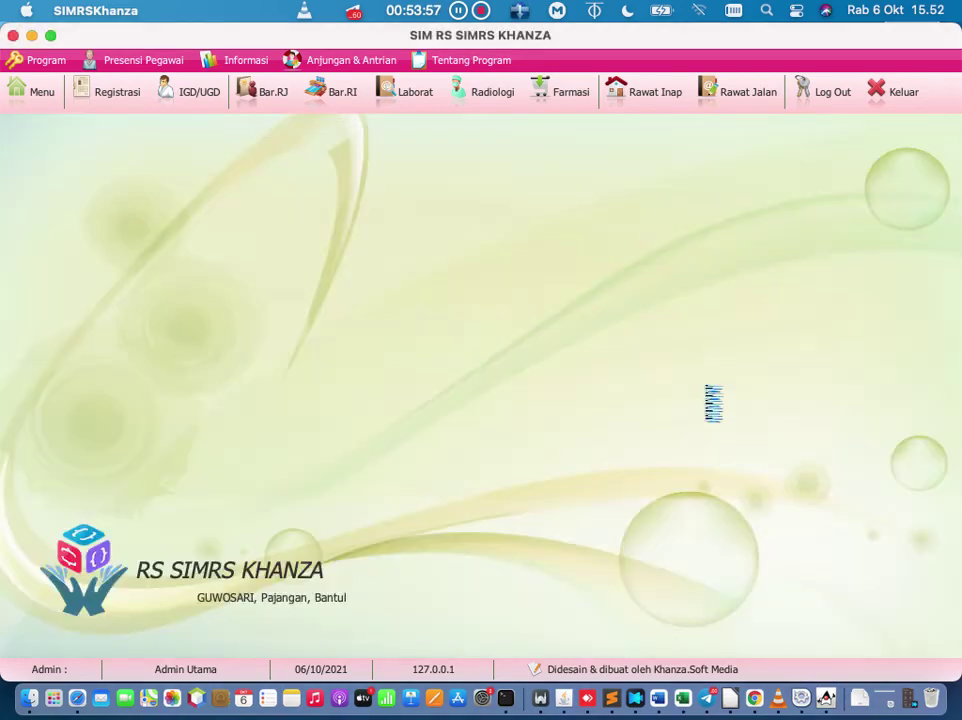
Step: Filter the daily journal by the keyword "pembatalan" with the start date set to 01-10-2021
left_click(333, 623)
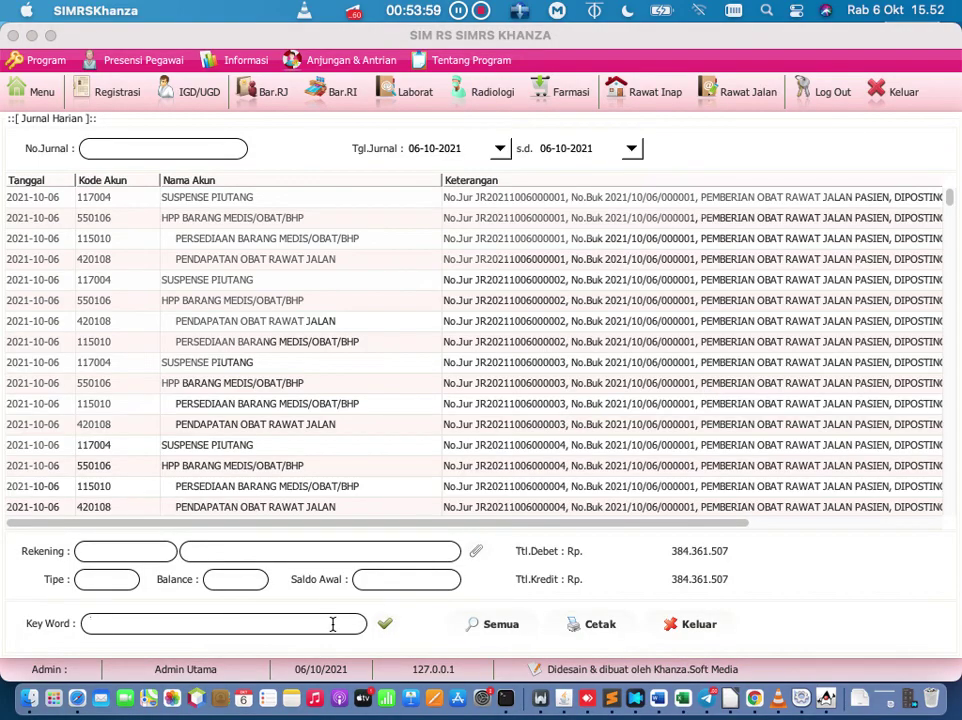
type("pembatalan")
key("BackSpace")
key("BackSpace")
key("BackSpace")
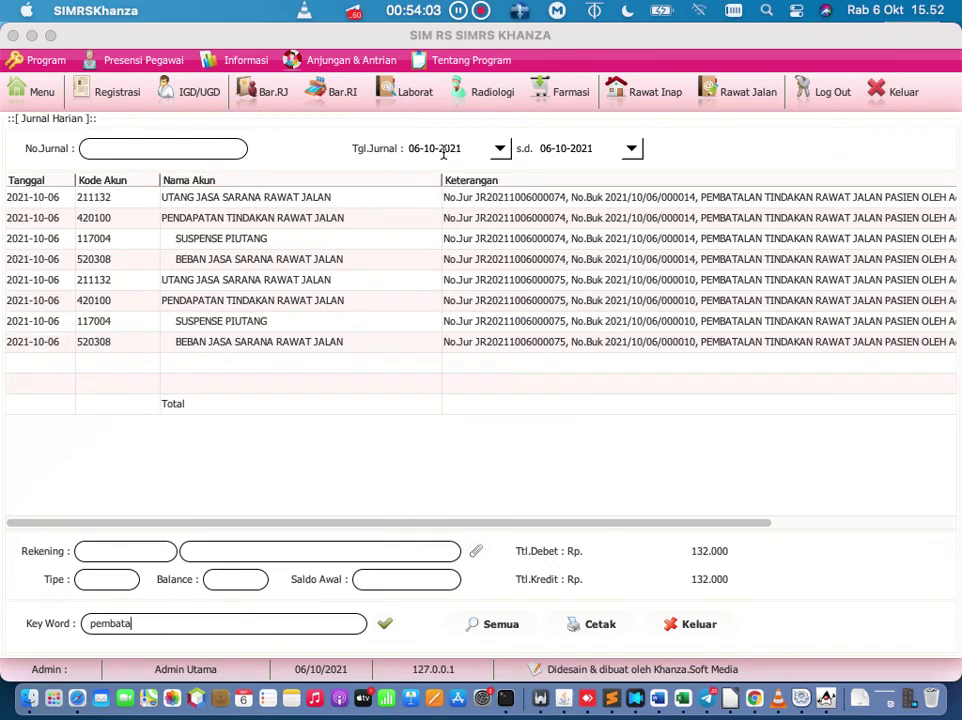
left_click(499, 150)
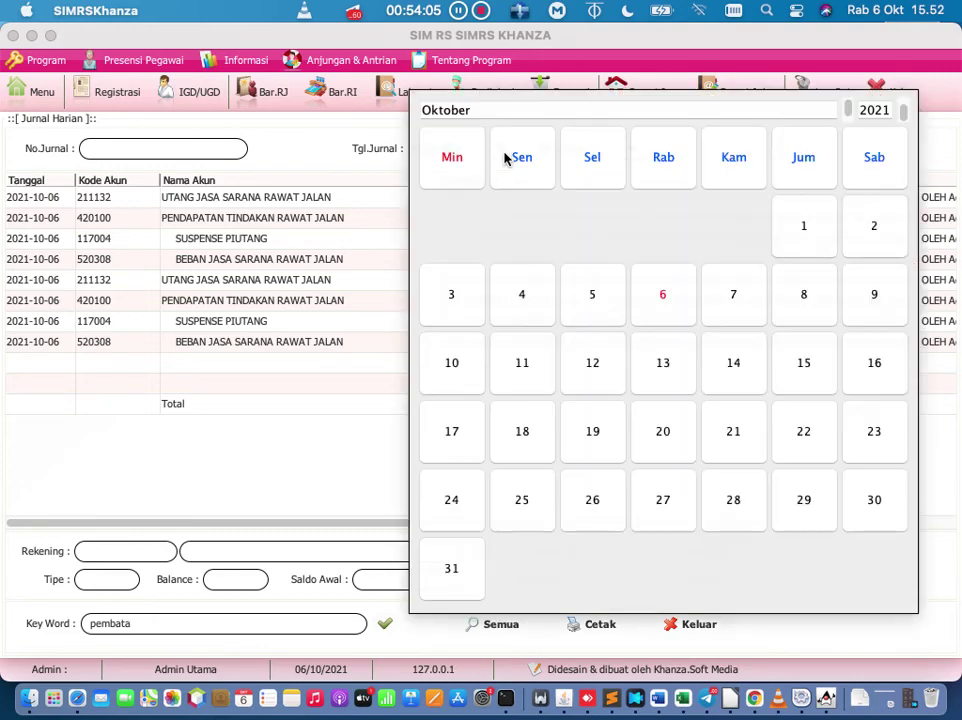
left_click(796, 222)
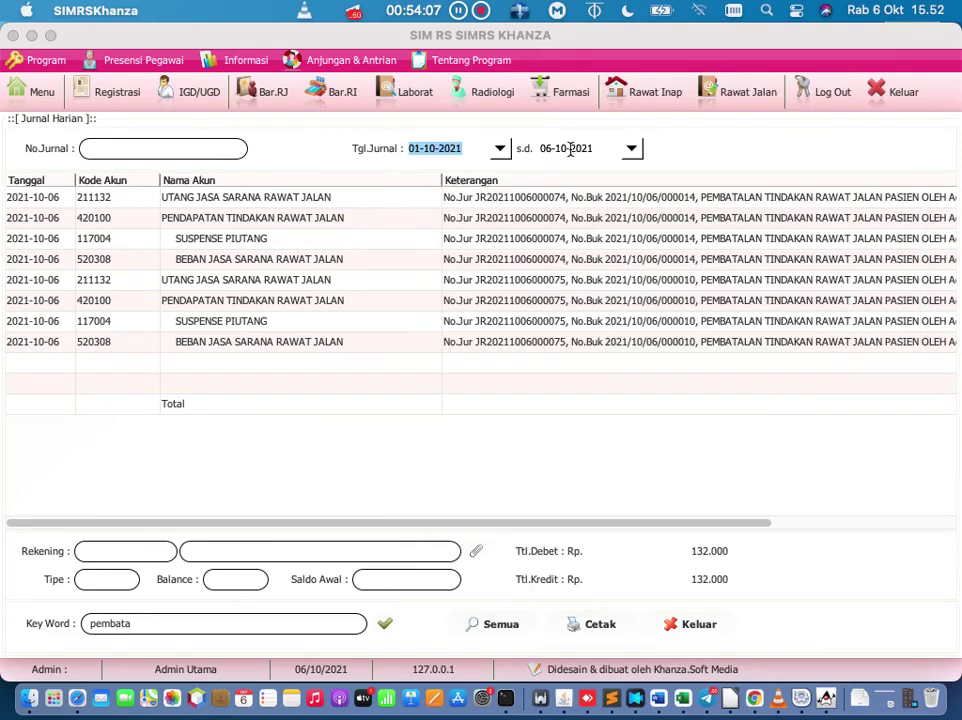
left_click(384, 624)
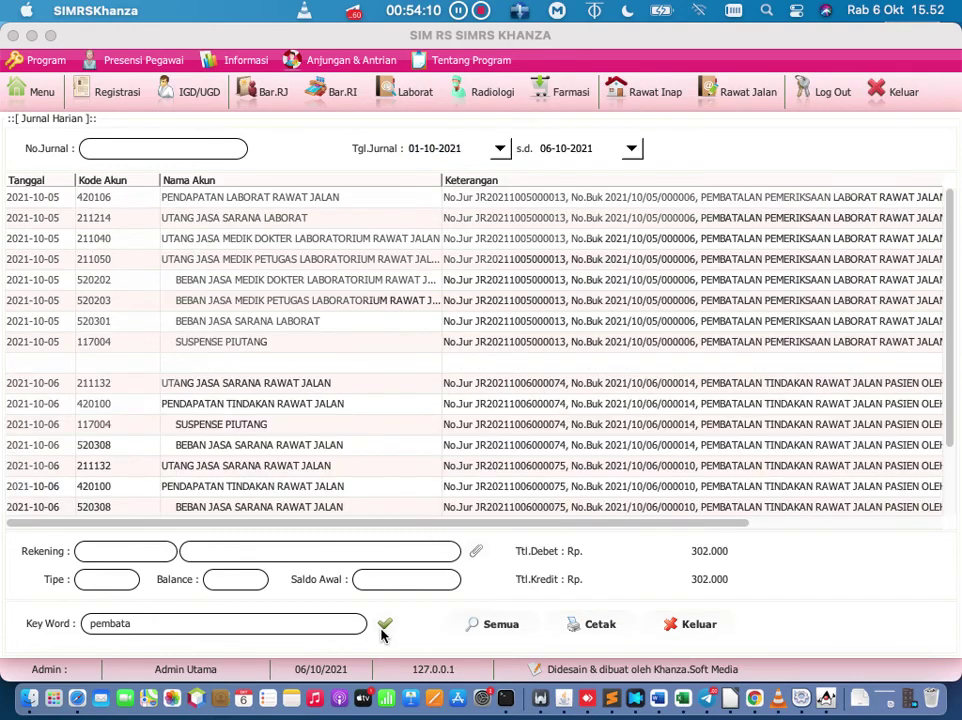
left_click(330, 619)
type("lan")
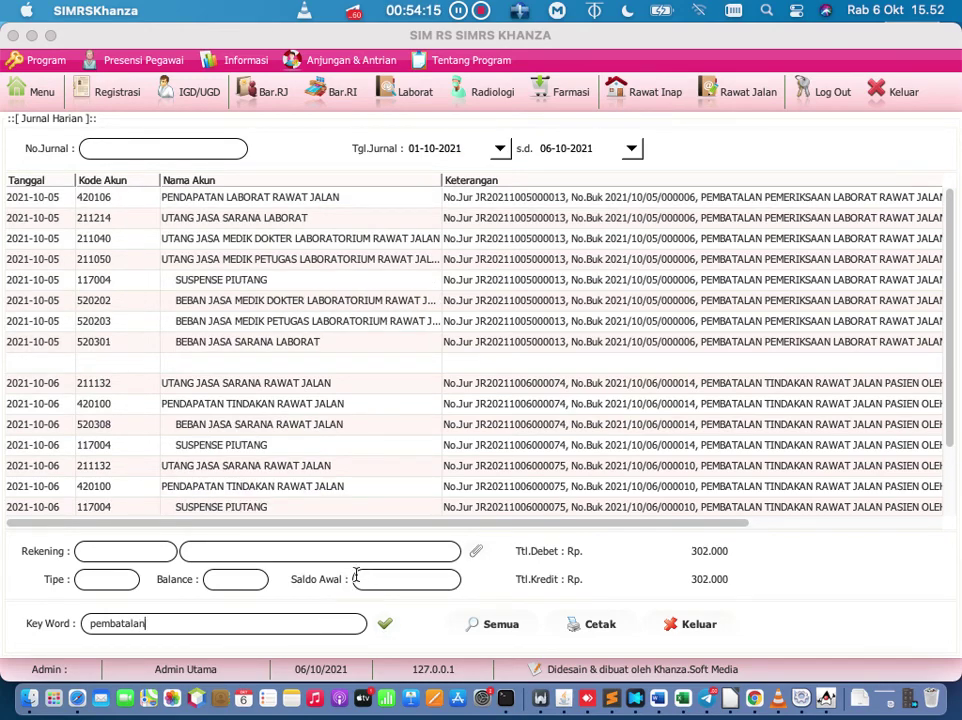
Step: Examine the cancellation entries' debit and credit amounts, widen the Keterangan column to read the full descriptions, and close Jurnal Harian
left_click(778, 199)
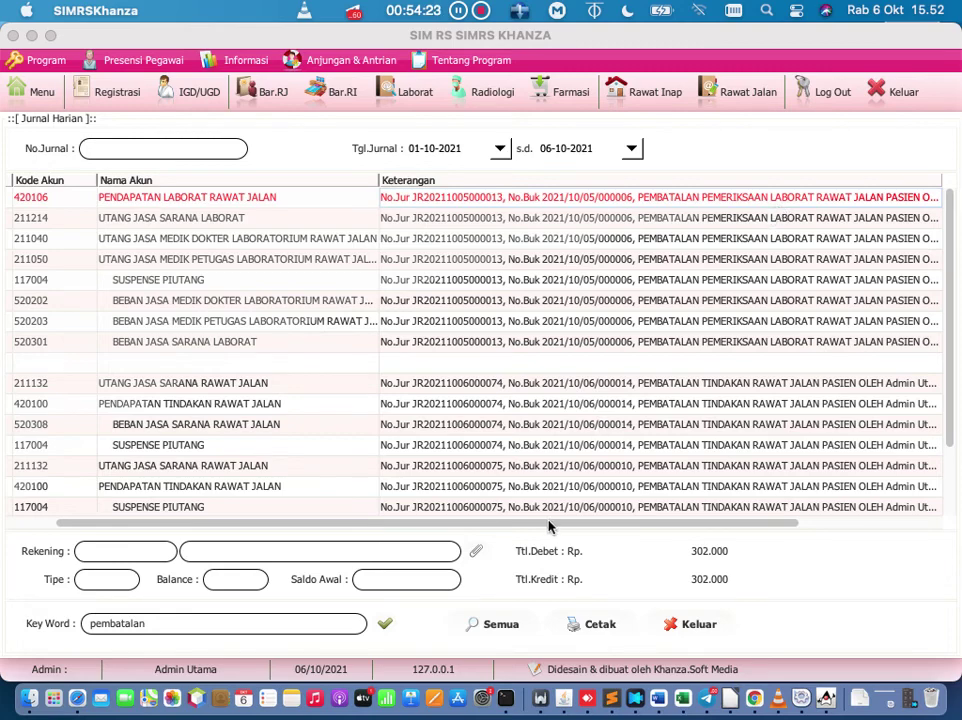
left_click_drag(550, 525, 700, 522)
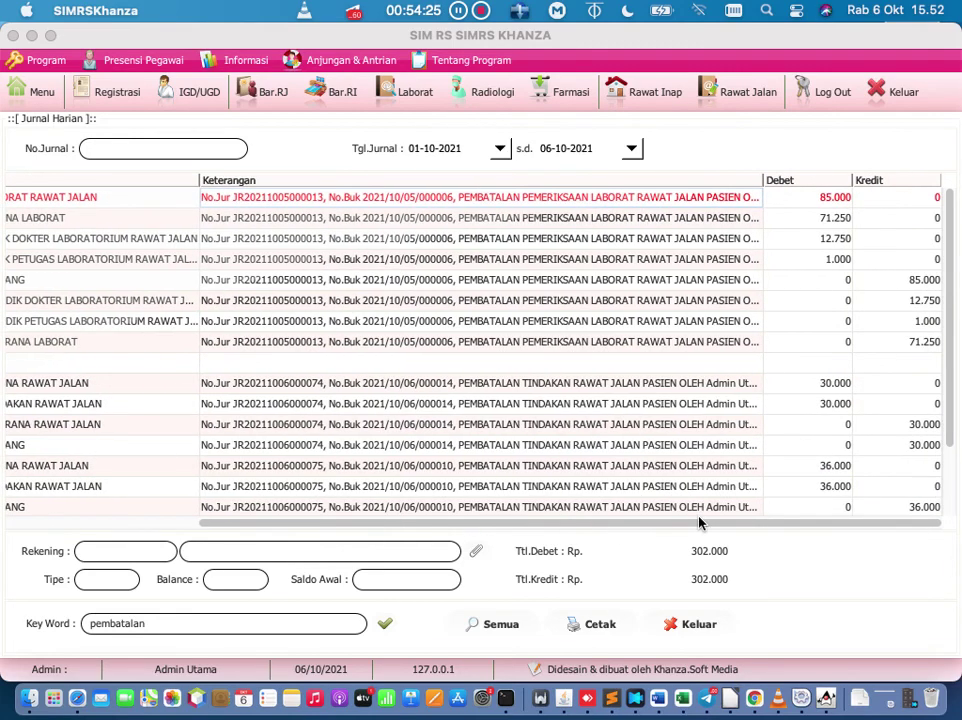
left_click_drag(763, 180, 898, 182)
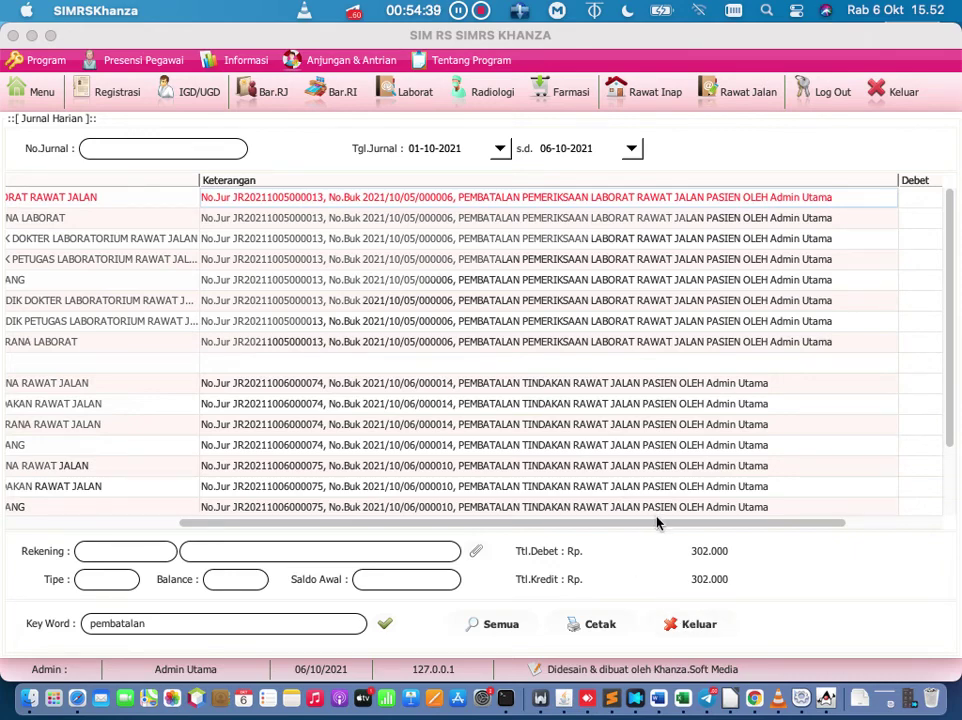
left_click_drag(657, 521, 436, 518)
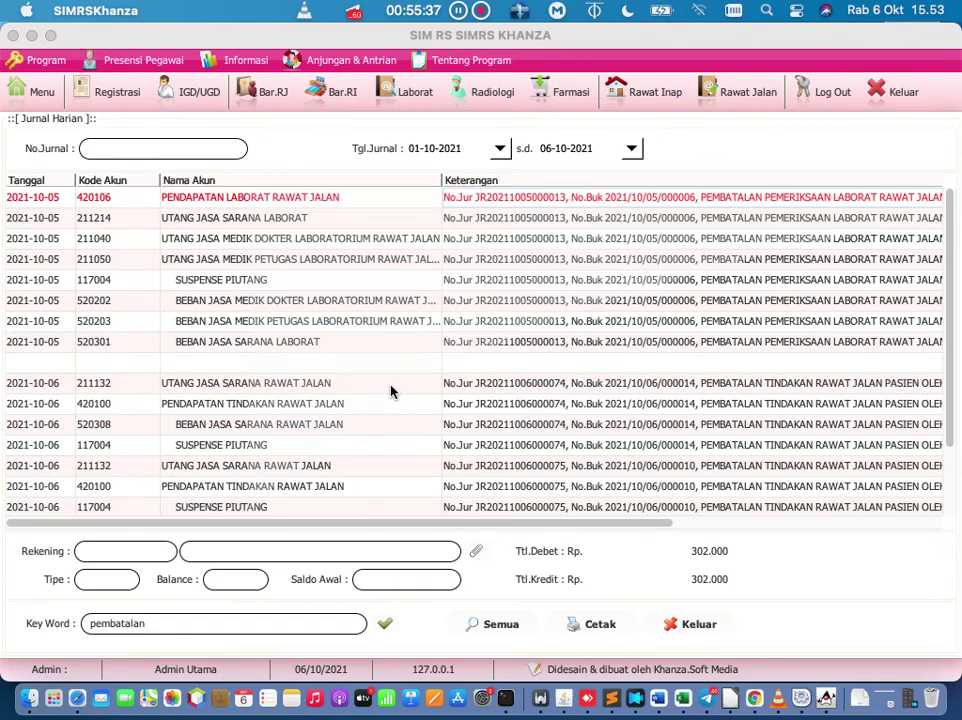
left_click(692, 624)
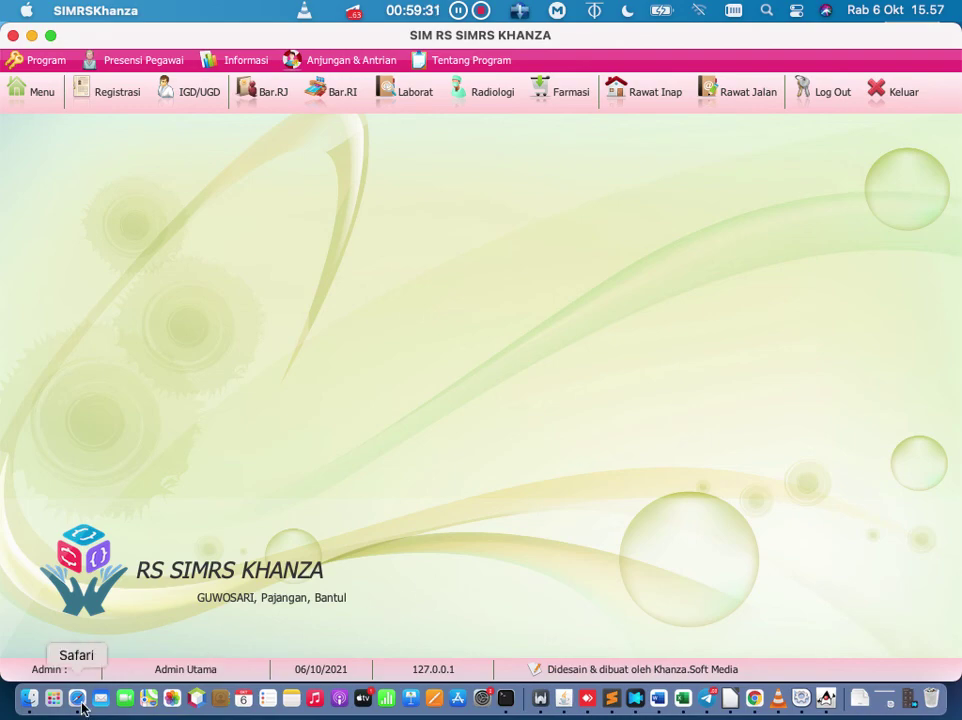
Step: Switch to Chrome and add "Saran untuk deposit pasien yang di lab dan radiologi di luar" under Masalah yang ditemukan in the Hasil Pelatihan table's last row
left_click(755, 699)
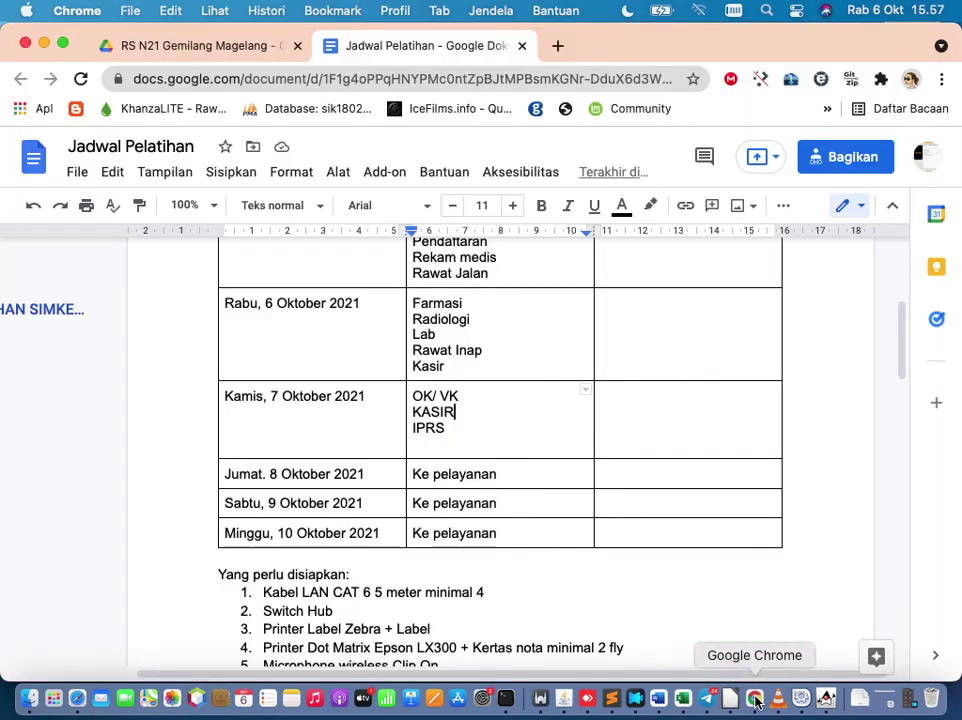
scroll(640, 495, "down", 10)
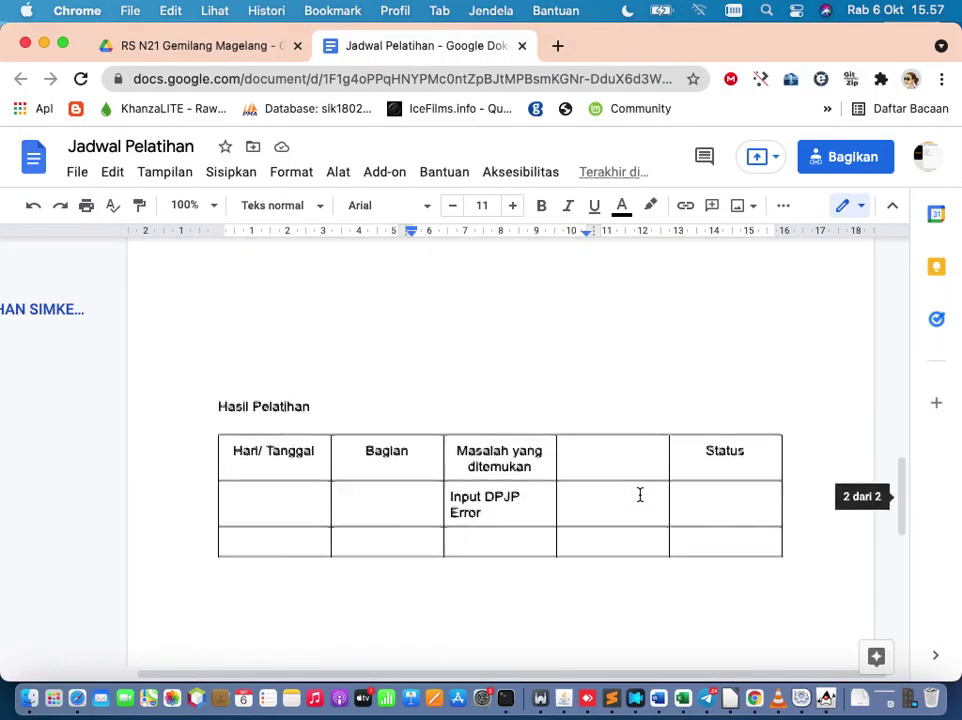
left_click(495, 520)
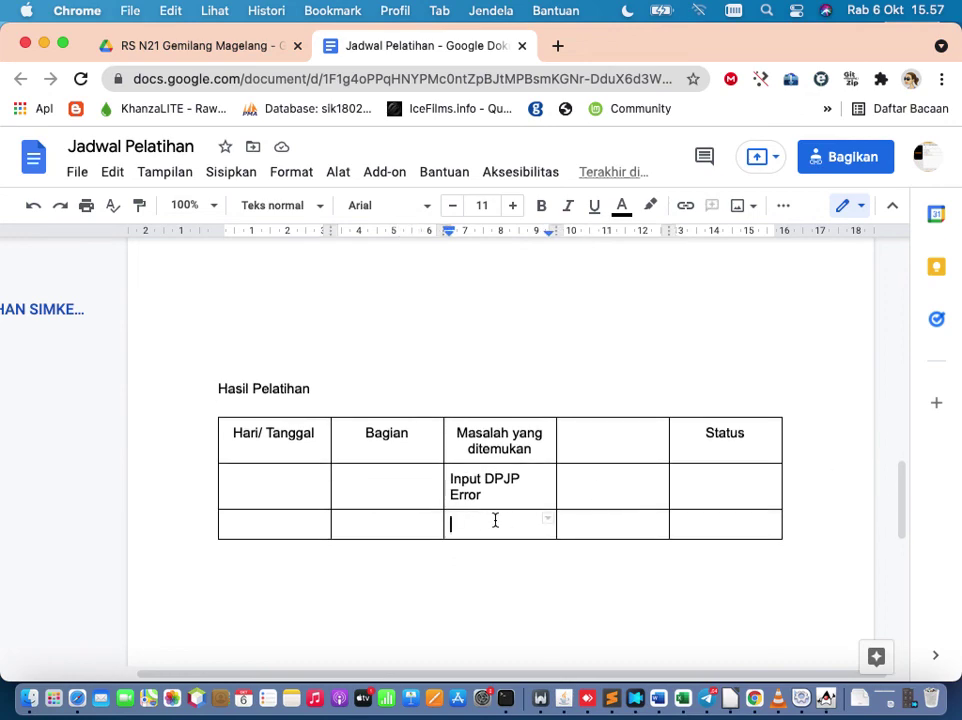
type("Saran u")
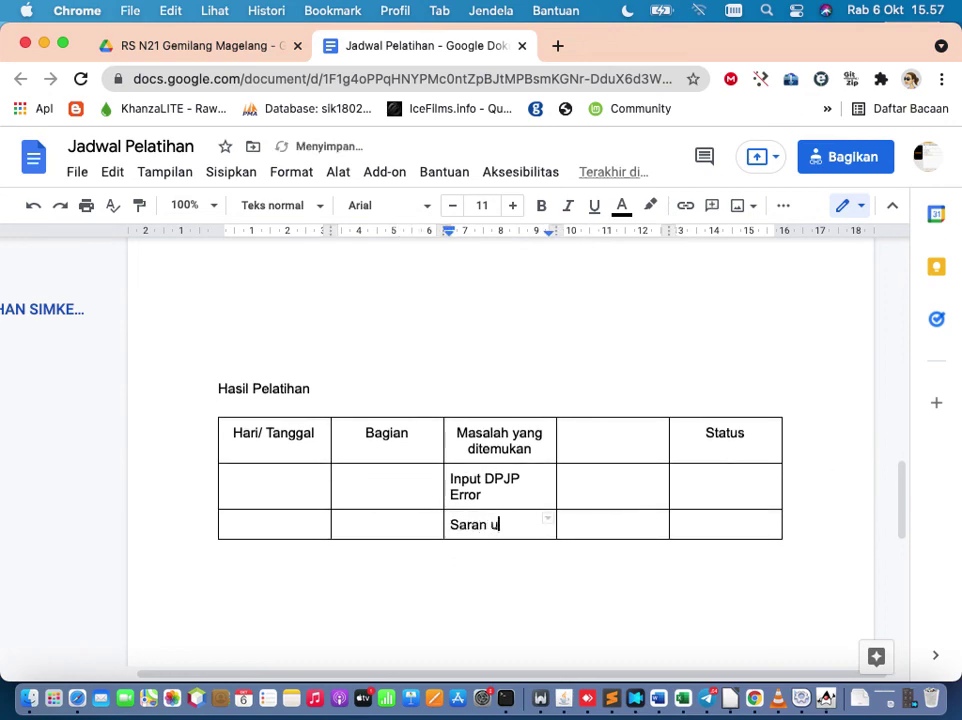
type("ntuk deps")
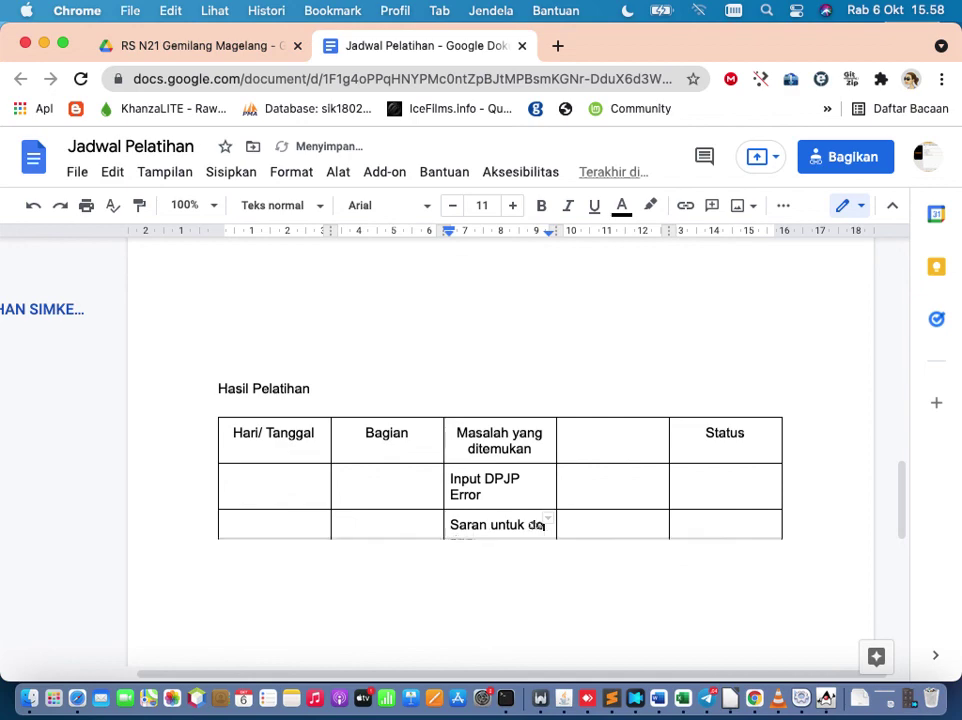
key("BackSpace")
key("BackSpace")
type("posit ")
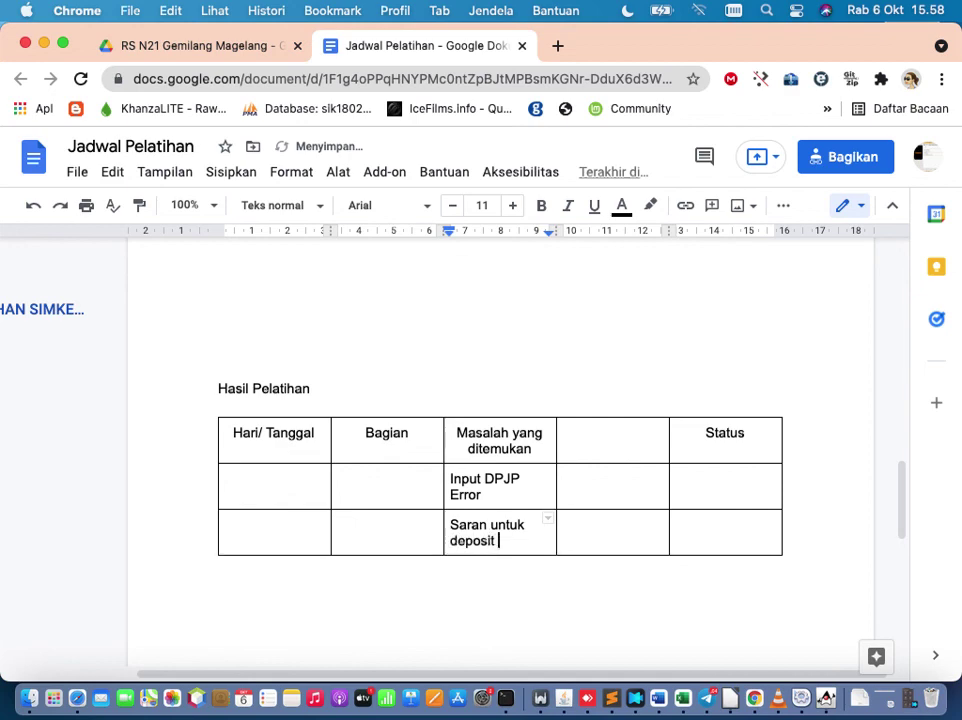
type("pasien yang ")
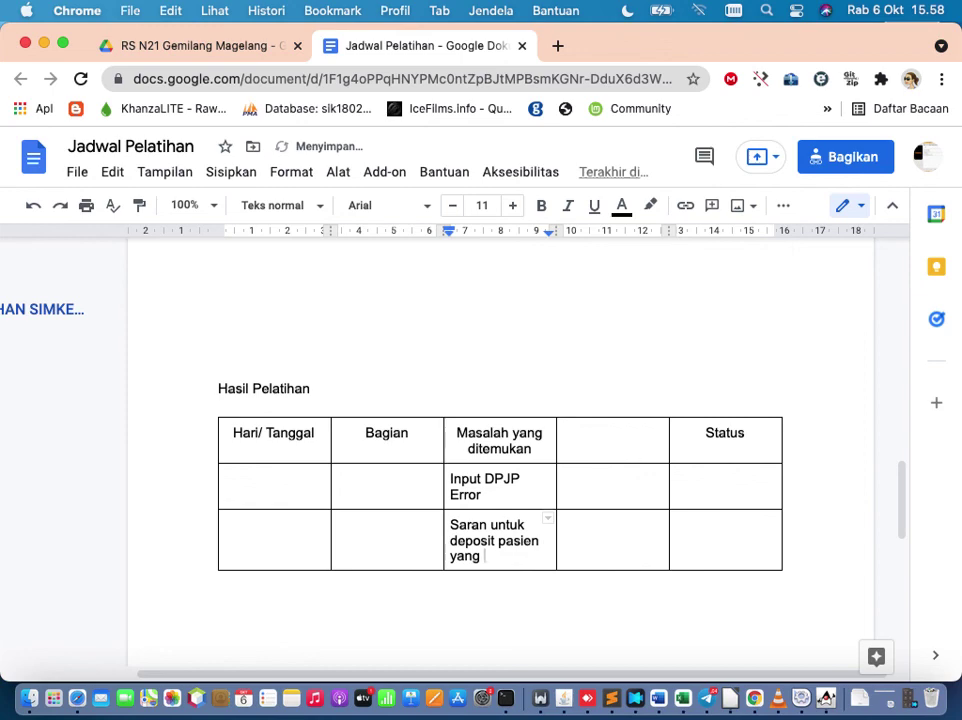
type("di lab dan r")
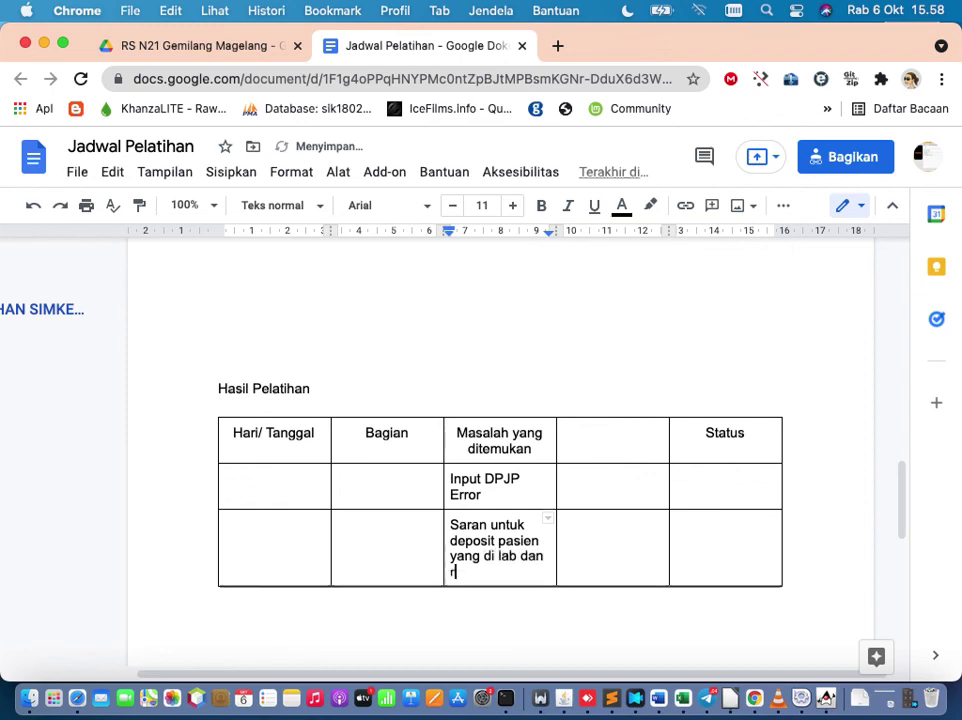
type("adiologi di luar")
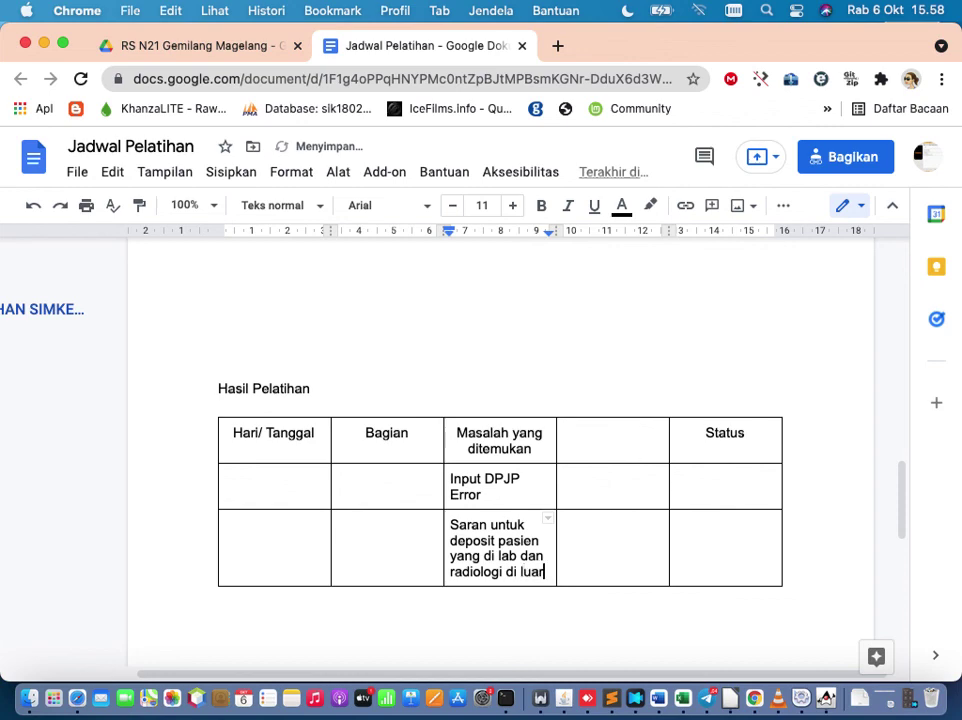
left_click(606, 563)
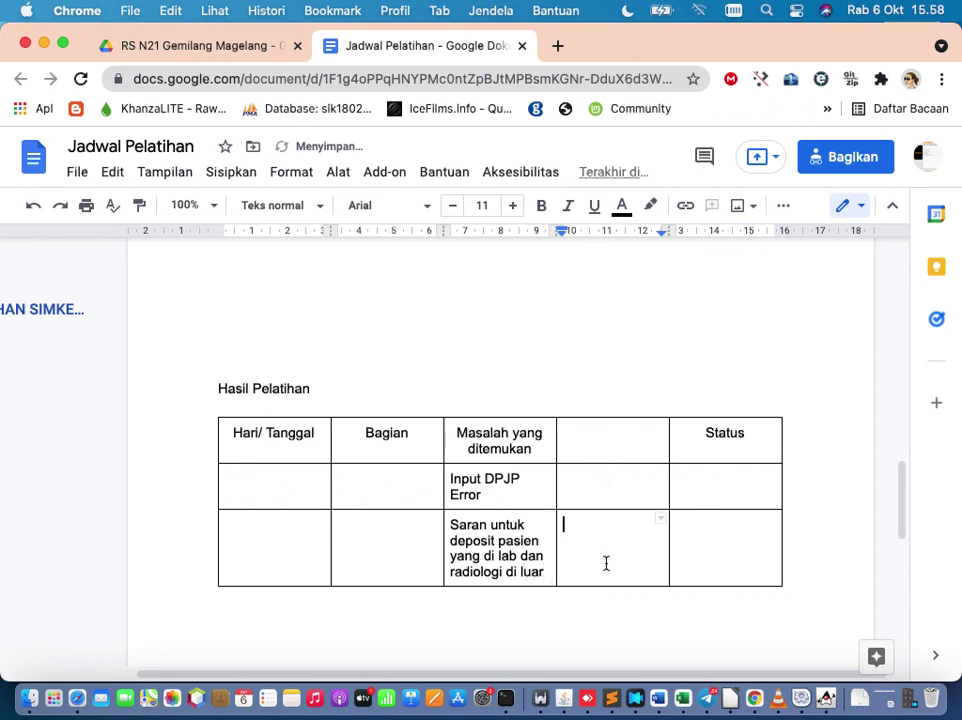
left_click(698, 552)
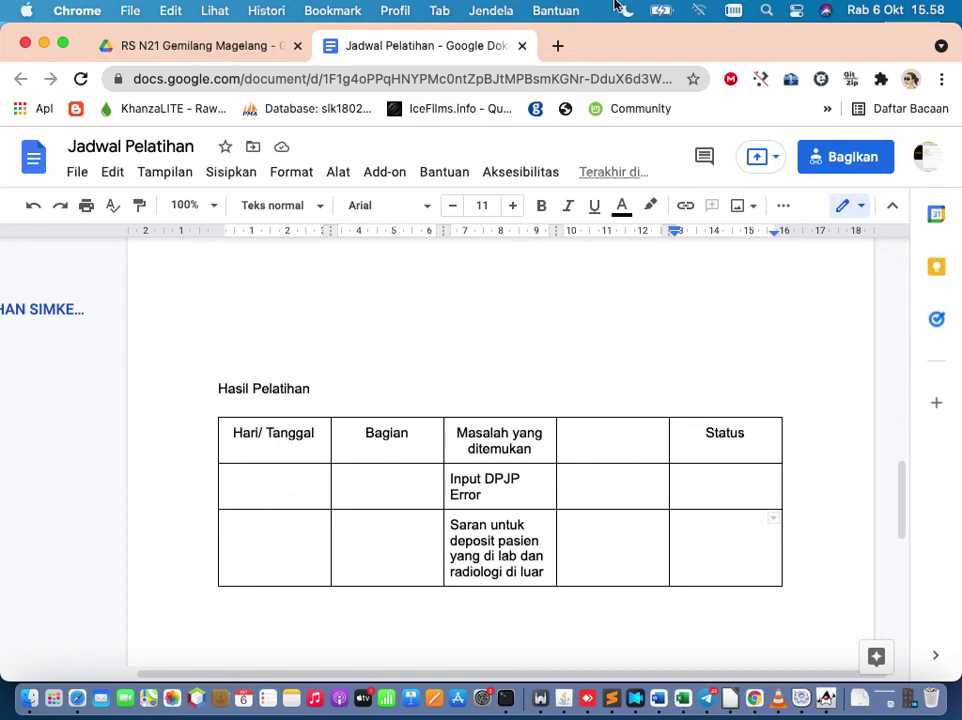
left_click(610, 319)
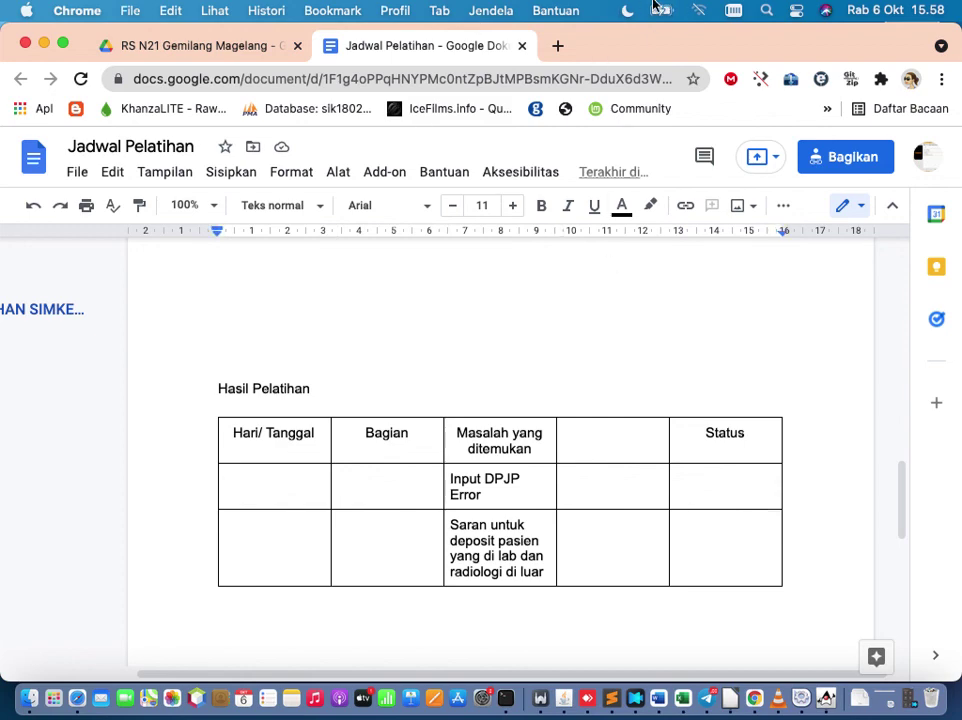
right_click(547, 321)
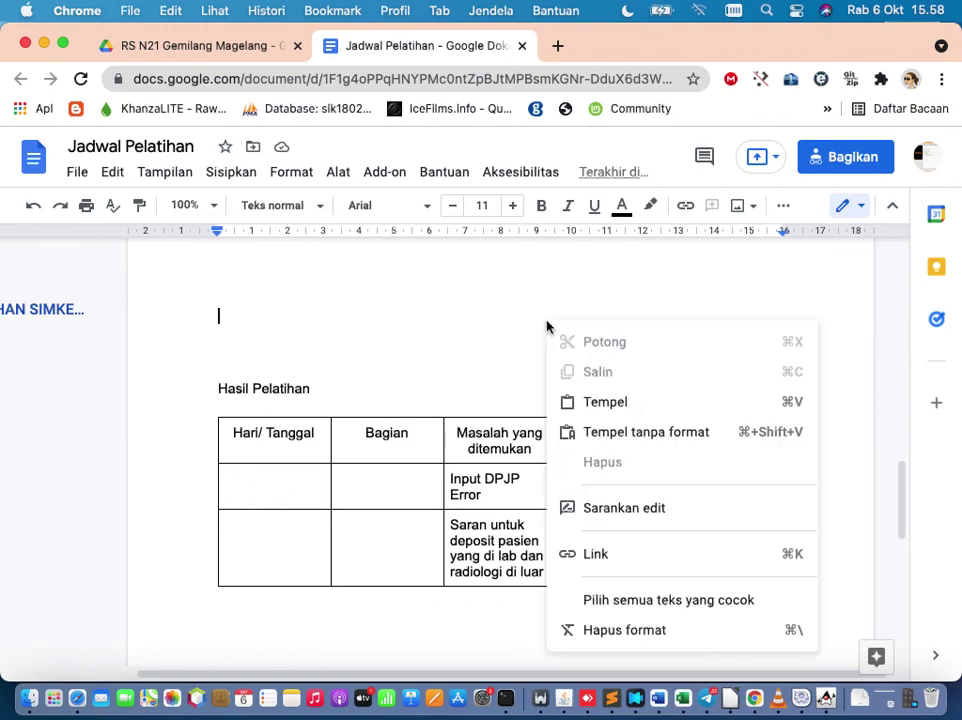
left_click(457, 283)
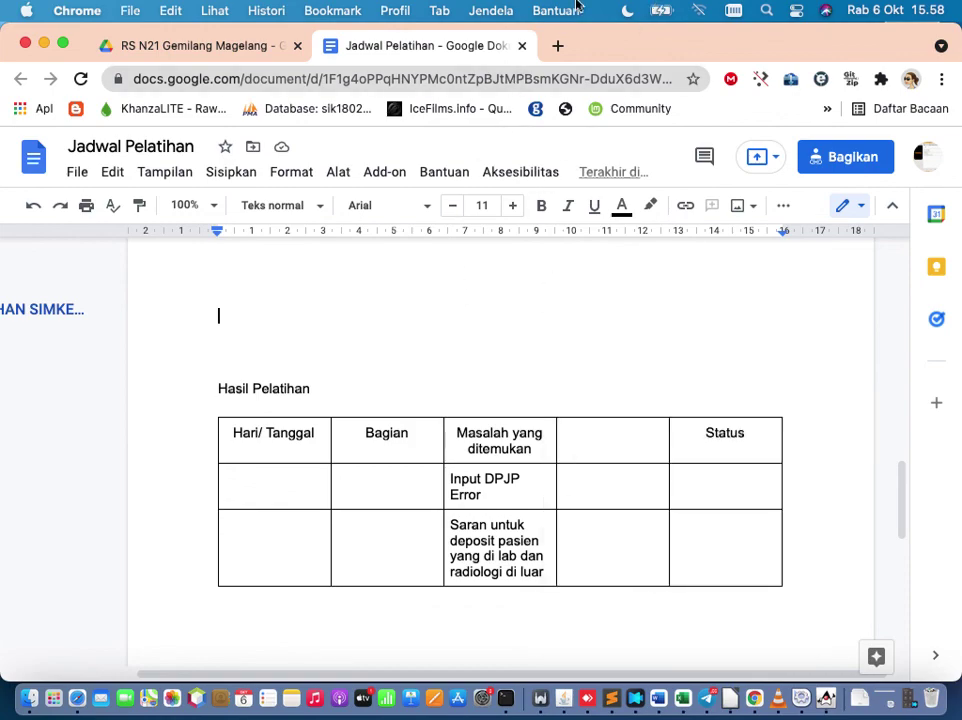
Step: Switch to the Terminal window running khanza.jar and minimize it
key("ctrl+Up")
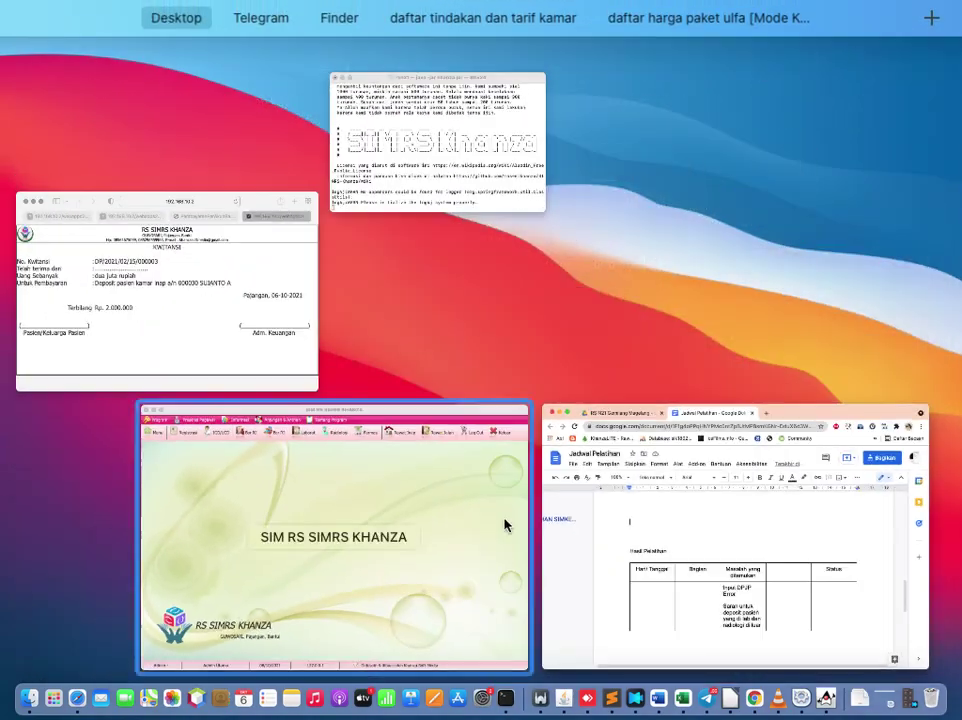
left_click(476, 140)
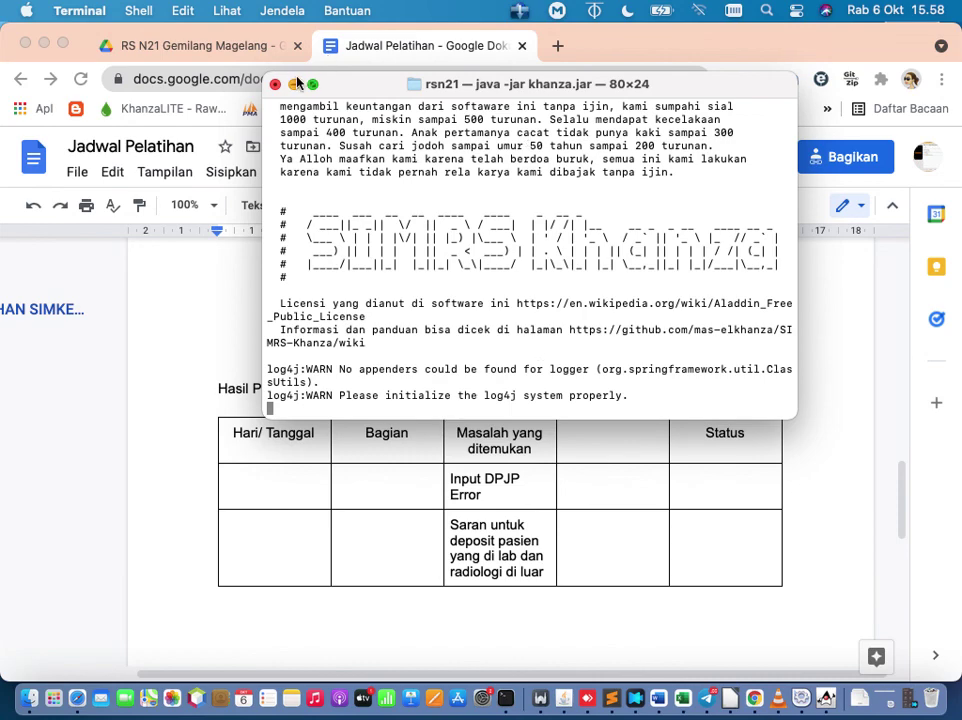
left_click(296, 87)
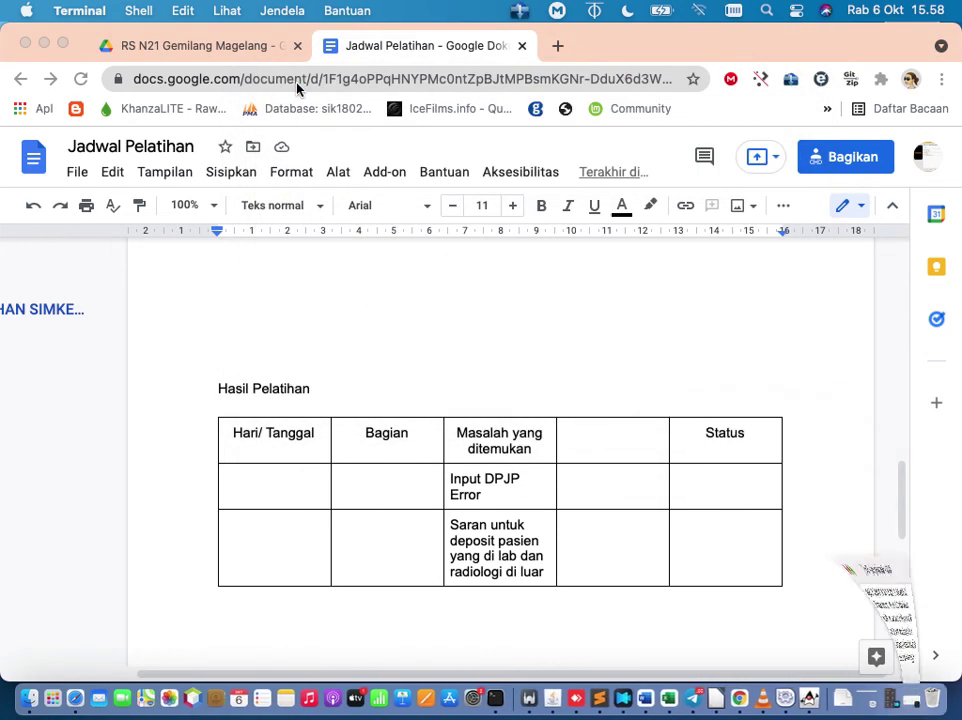
Step: Close the Jadwal Pelatihan browser window and the SIMRS Khanza window, and switch to the Safari window showing the deposit receipt
key("ctrl+Up")
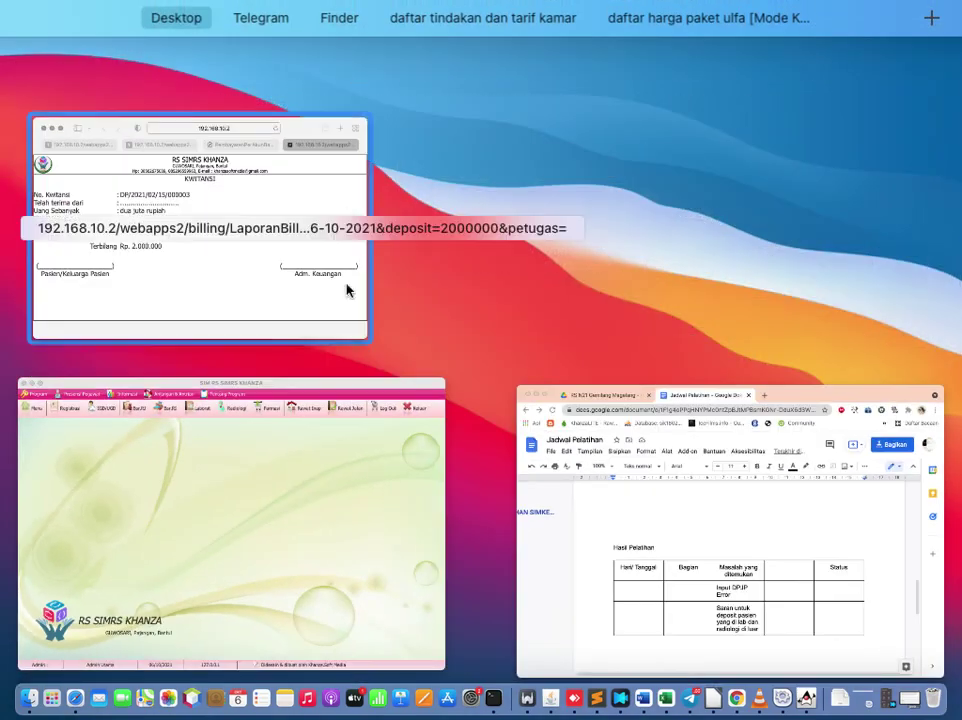
key("ctrl+Up")
left_click(620, 705)
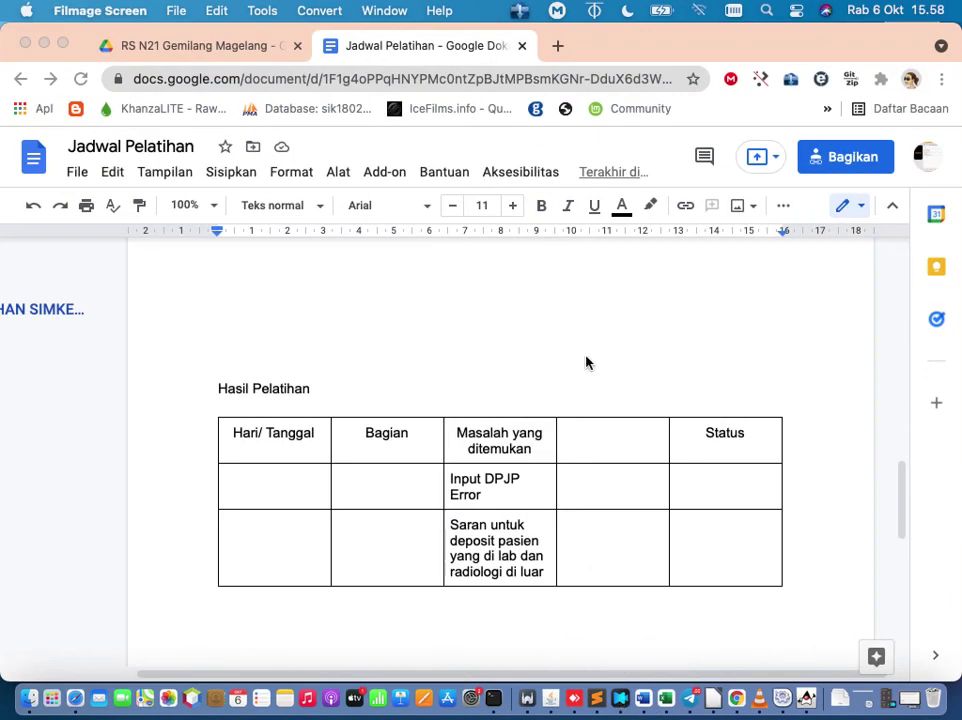
left_click(25, 45)
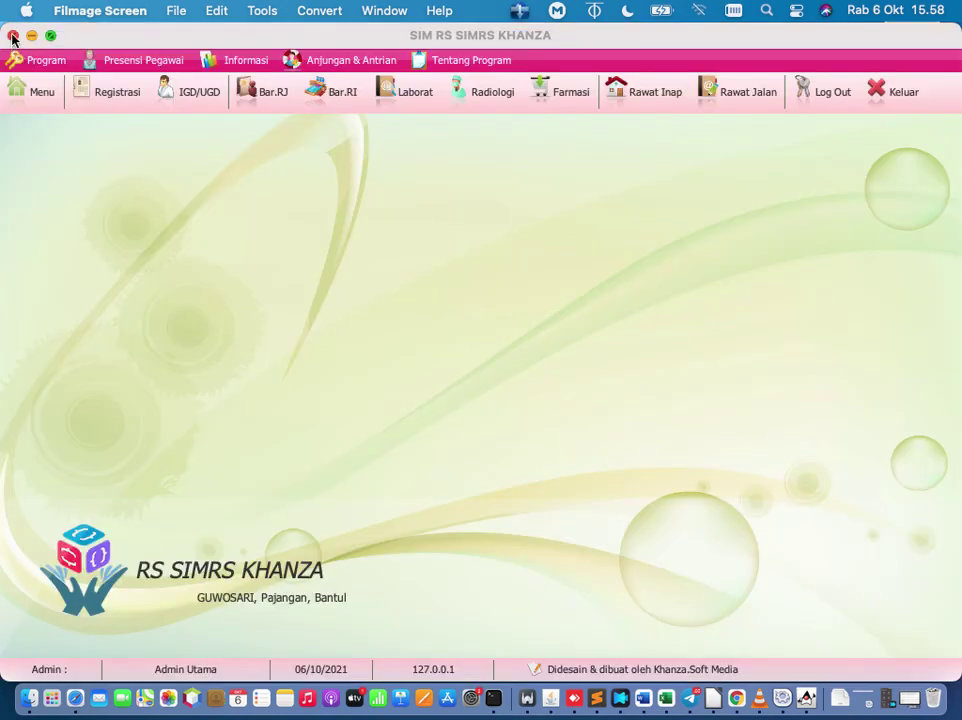
left_click(12, 35)
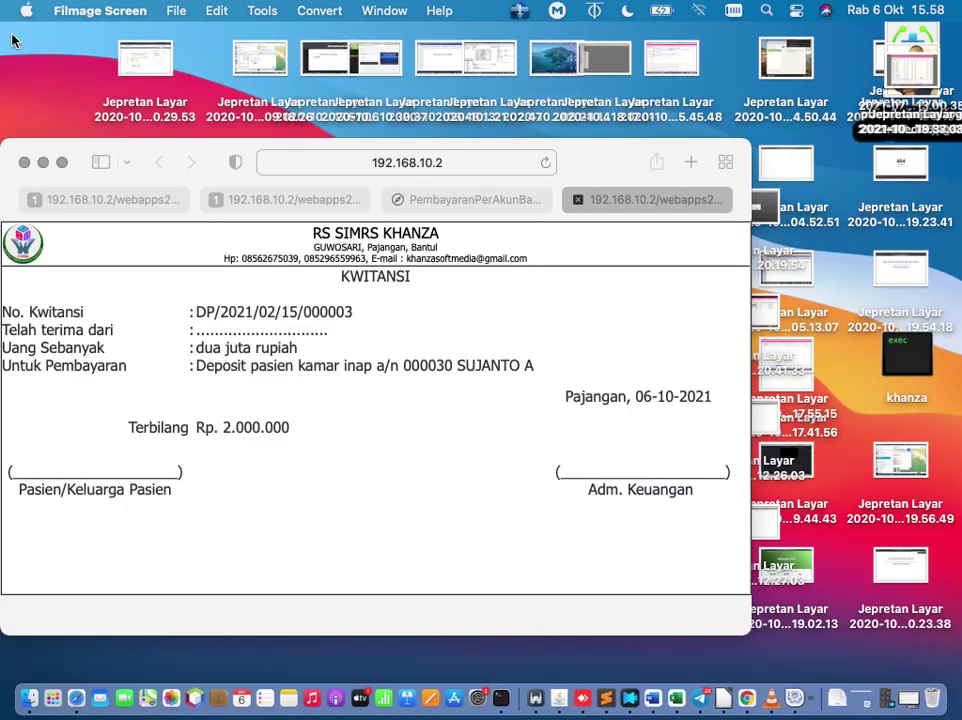
left_click(548, 332)
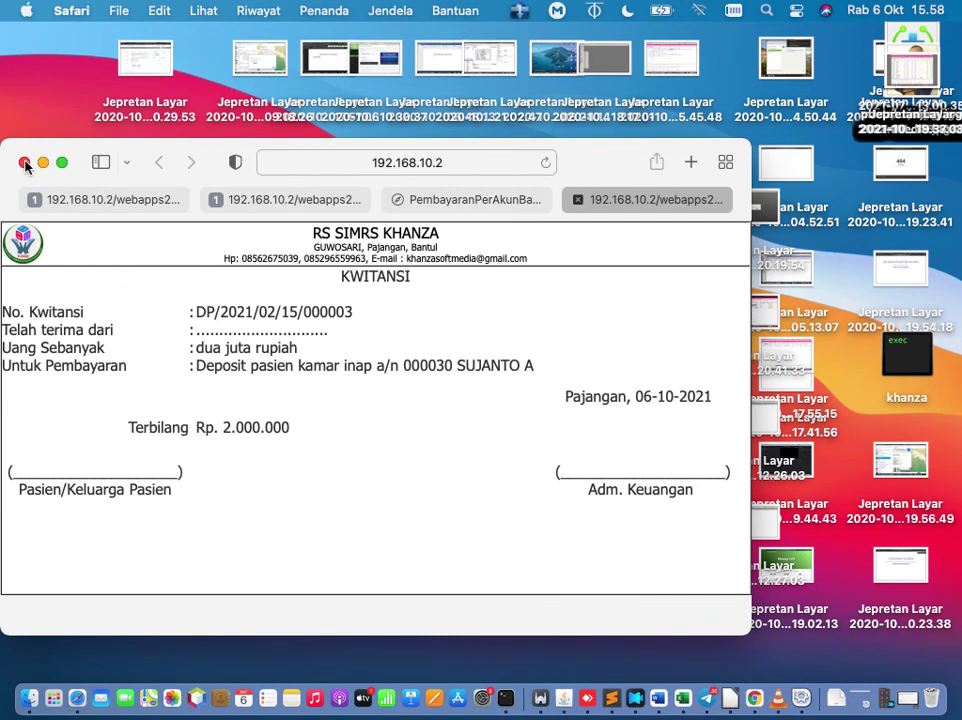